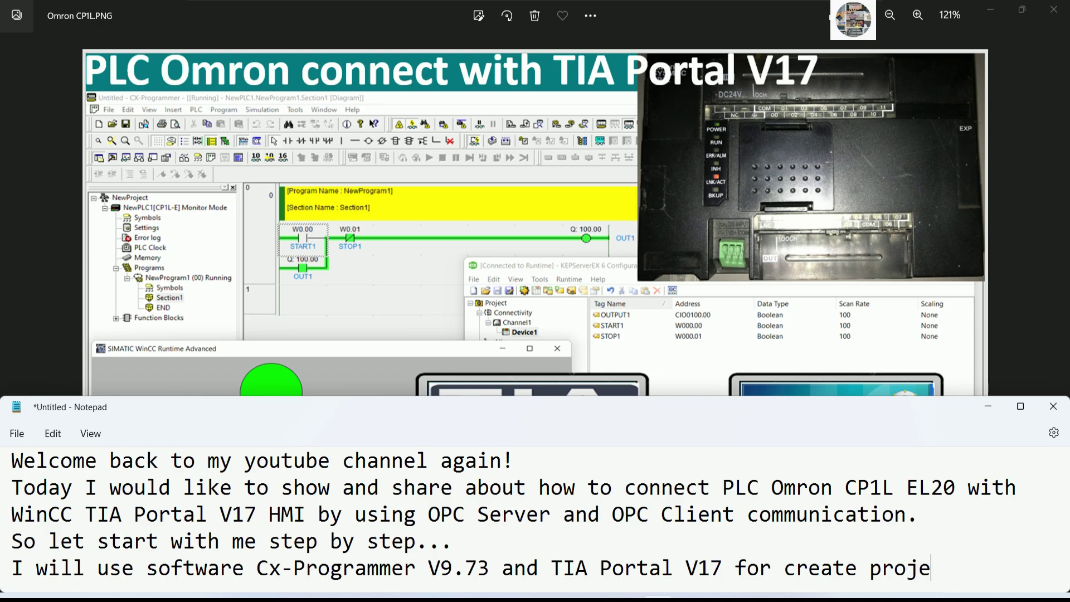
Step: Finish the Notepad sentence with "PLC and HMI." and add the line "So first let create project of PLC"
type("PLC and HMI")
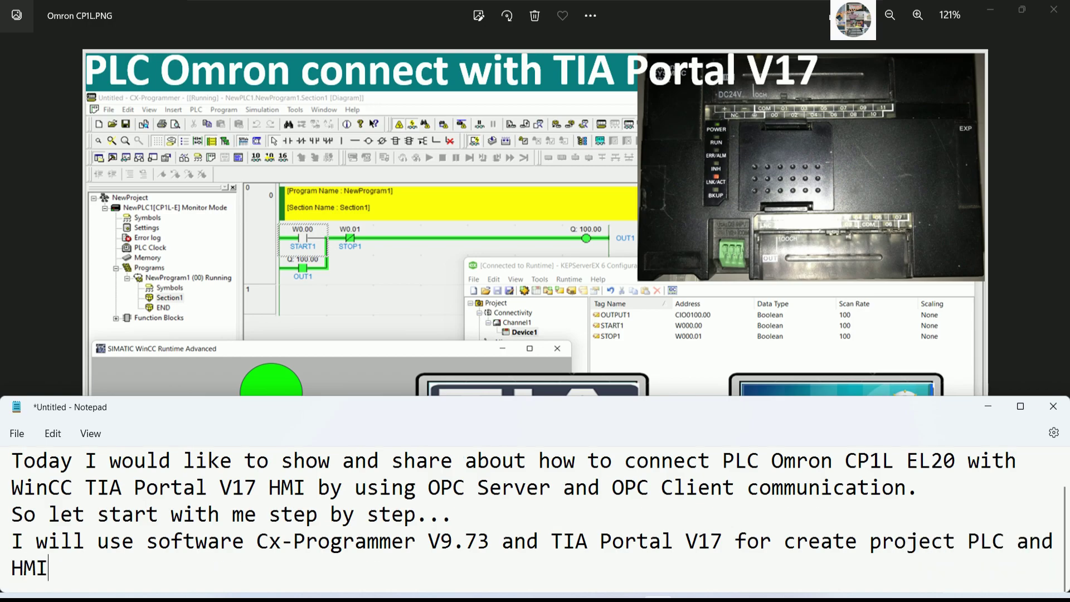
type(".")
key("Return")
type("S")
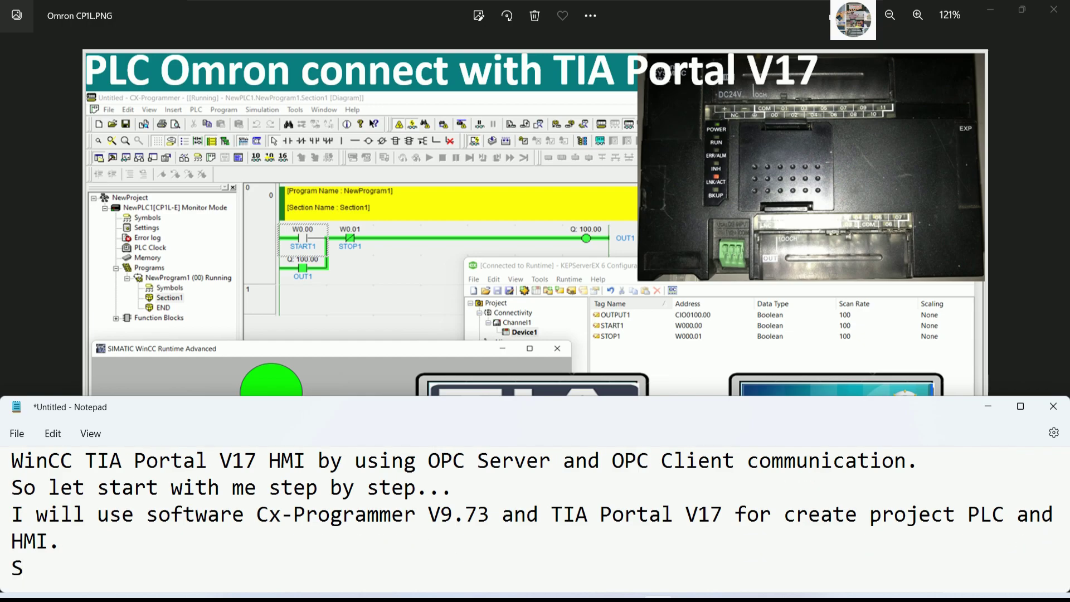
type("o first let create project of PLC")
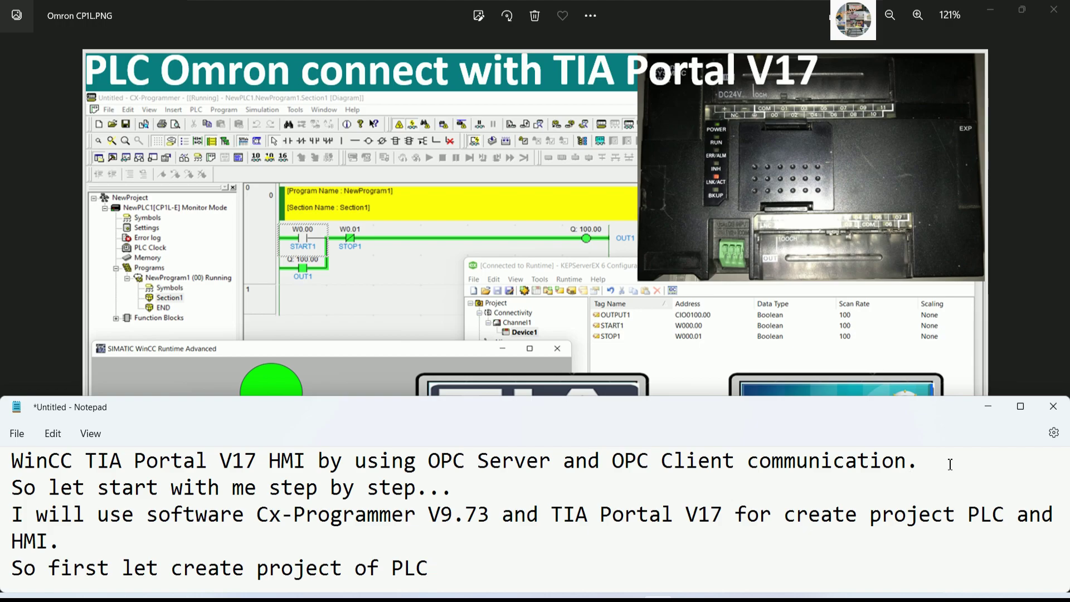
Step: Clear the notes and picture off the desktop and group the CX-Programmer, KEPServerEX 6 Configuration and TIA Portal V17 shortcuts in one row
left_click(990, 408)
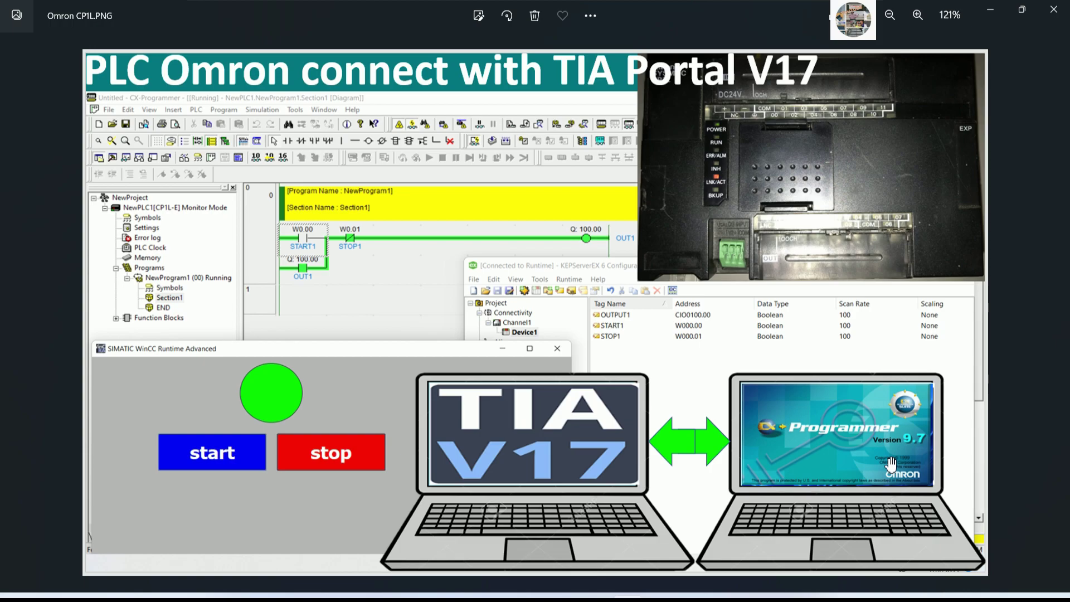
key("alt+F4")
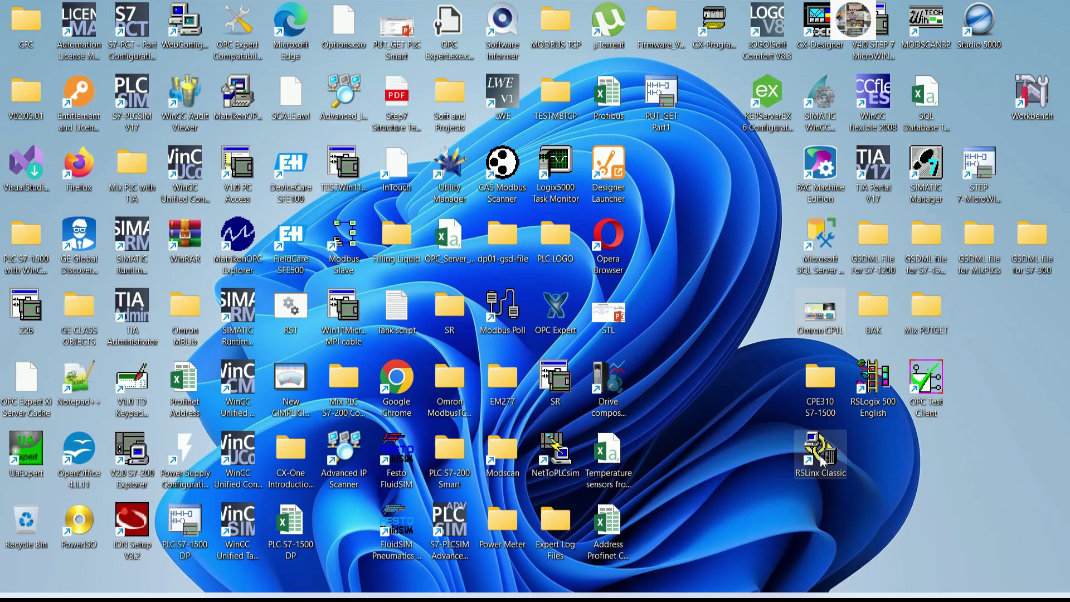
left_click_drag(716, 40, 930, 484)
left_click_drag(763, 116, 976, 473)
left_click_drag(869, 190, 1041, 489)
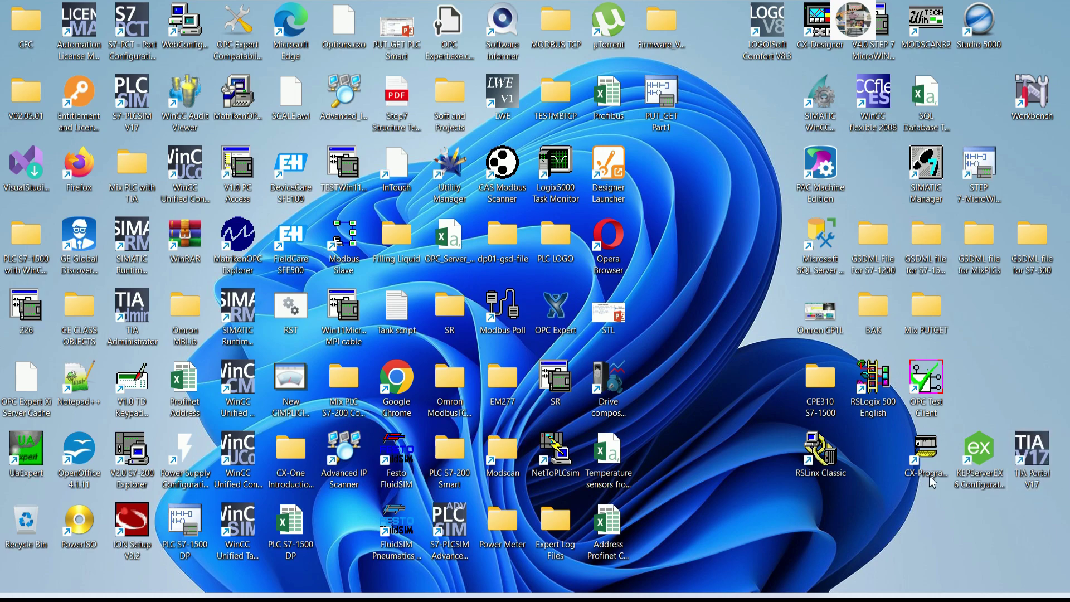
Step: Launch CX-Programmer and start a new project with the device name PLCOmron_TIAPortal
double_click(926, 451)
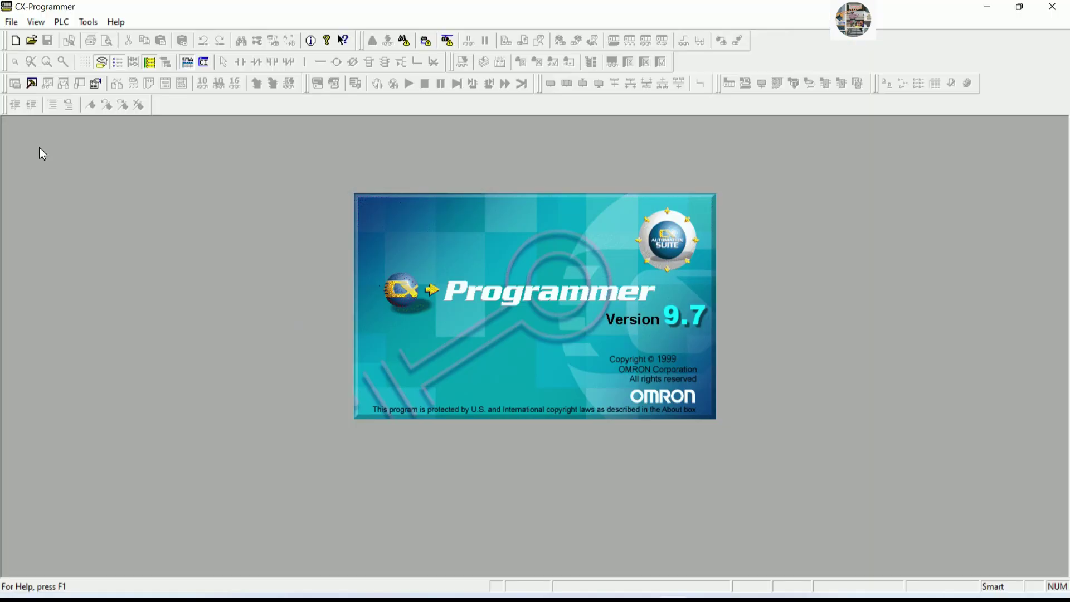
left_click(15, 40)
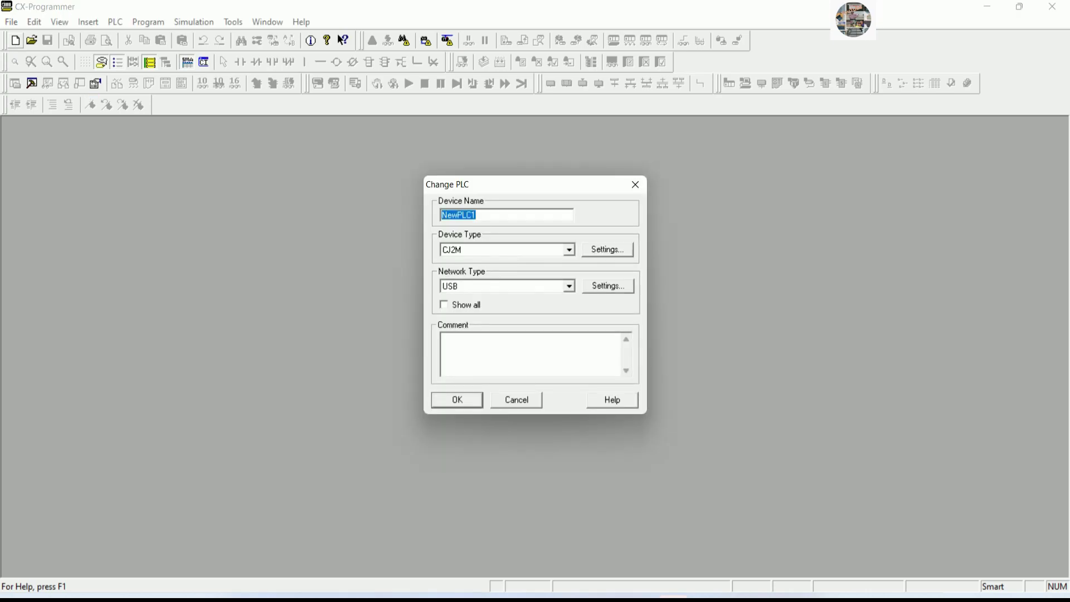
type("PLCOmron_TIAPortal")
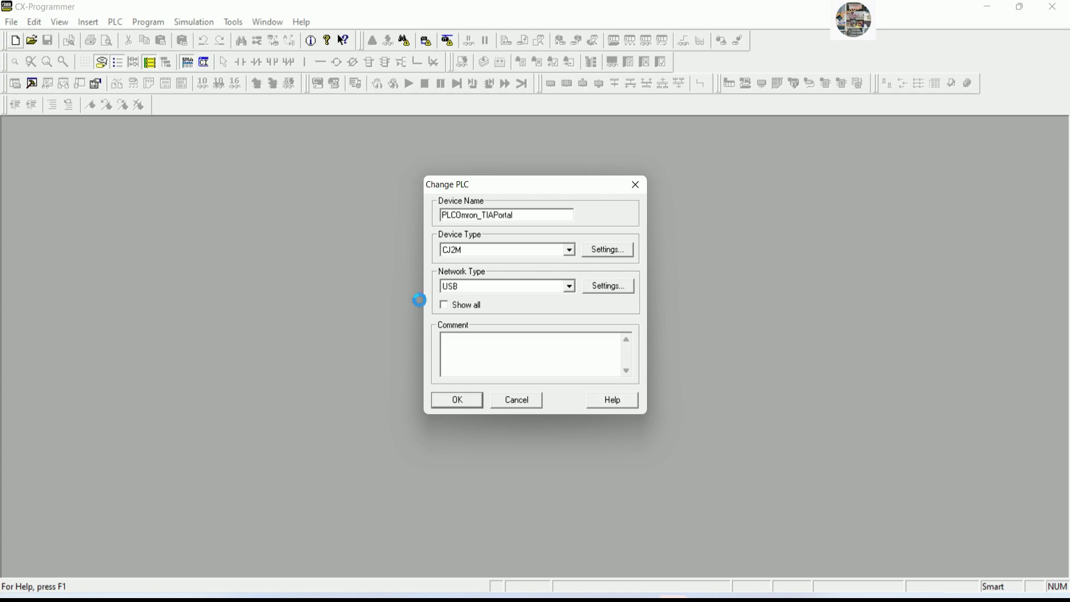
Step: Set the PLC device type to CP1L-E with CPU type EL
left_click(569, 250)
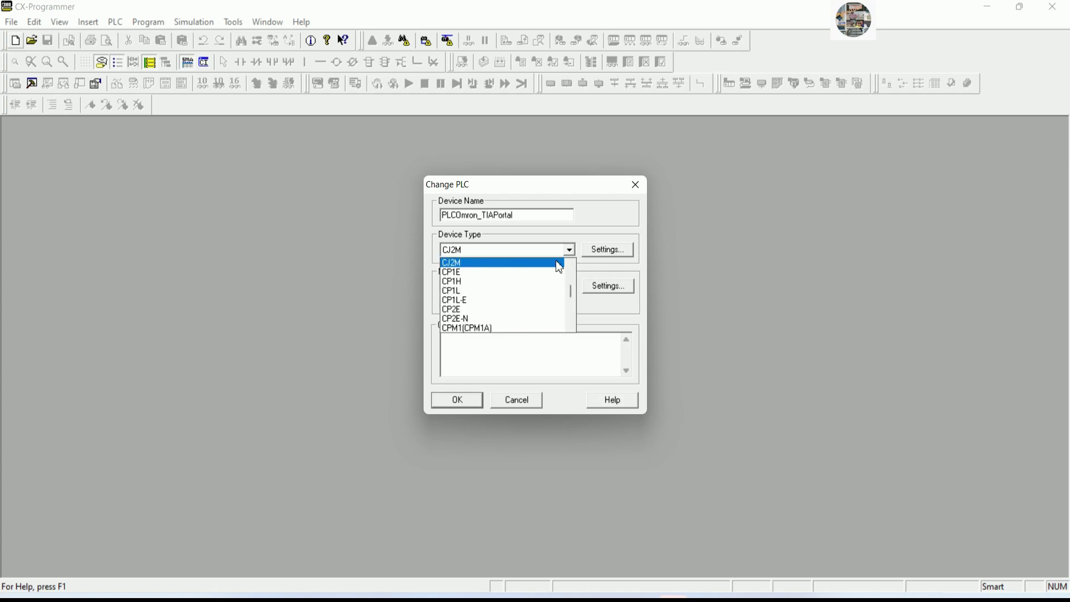
left_click(472, 297)
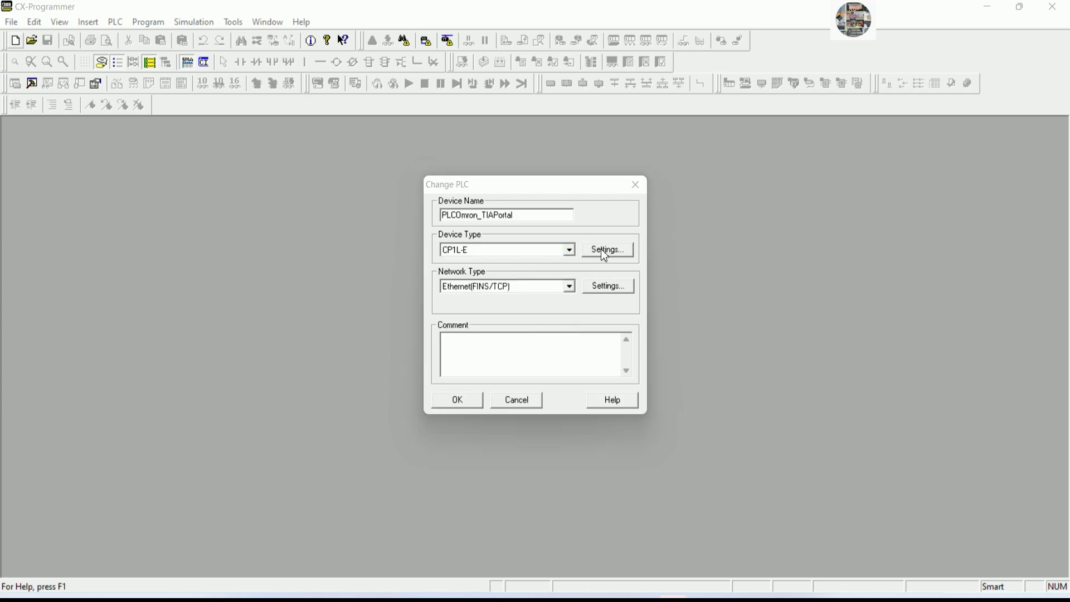
left_click(602, 249)
left_click(536, 261)
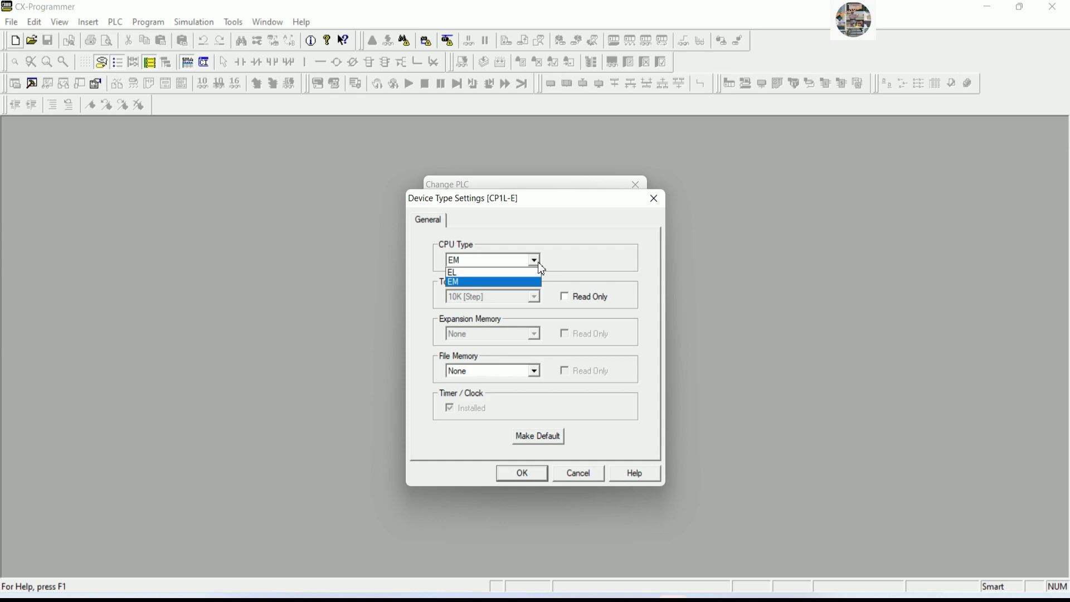
left_click(493, 272)
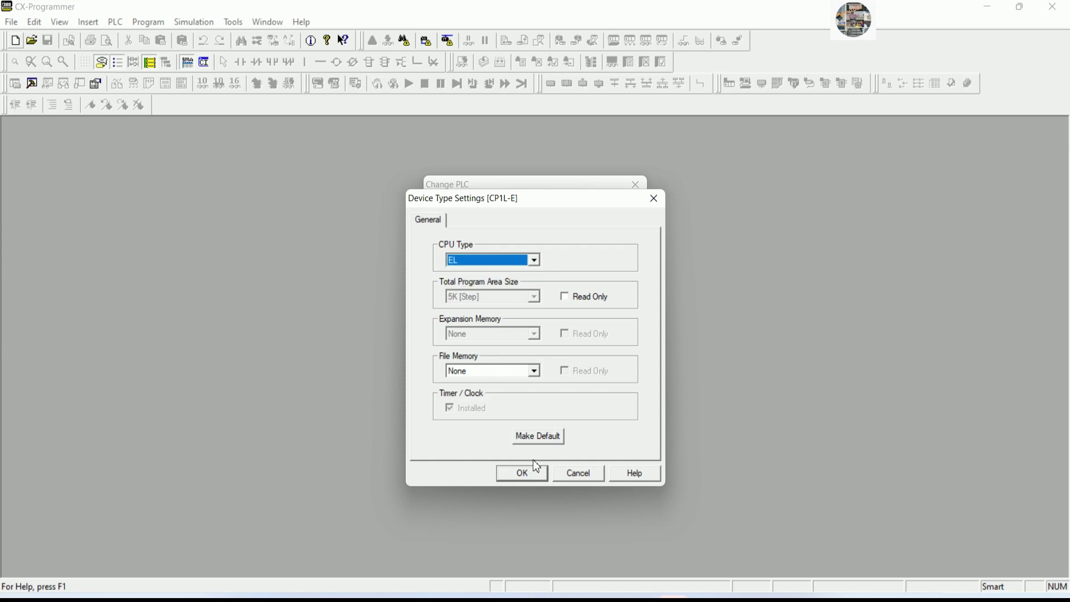
left_click(520, 475)
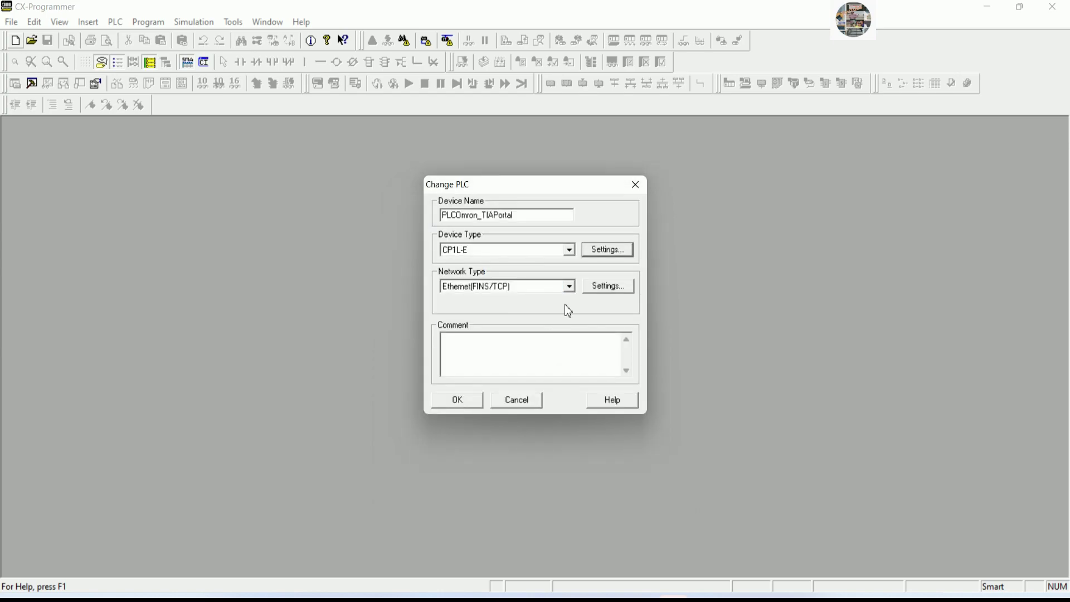
Step: Set the network type to Ethernet and bring up the driver settings with the PLC's IP address
left_click(570, 287)
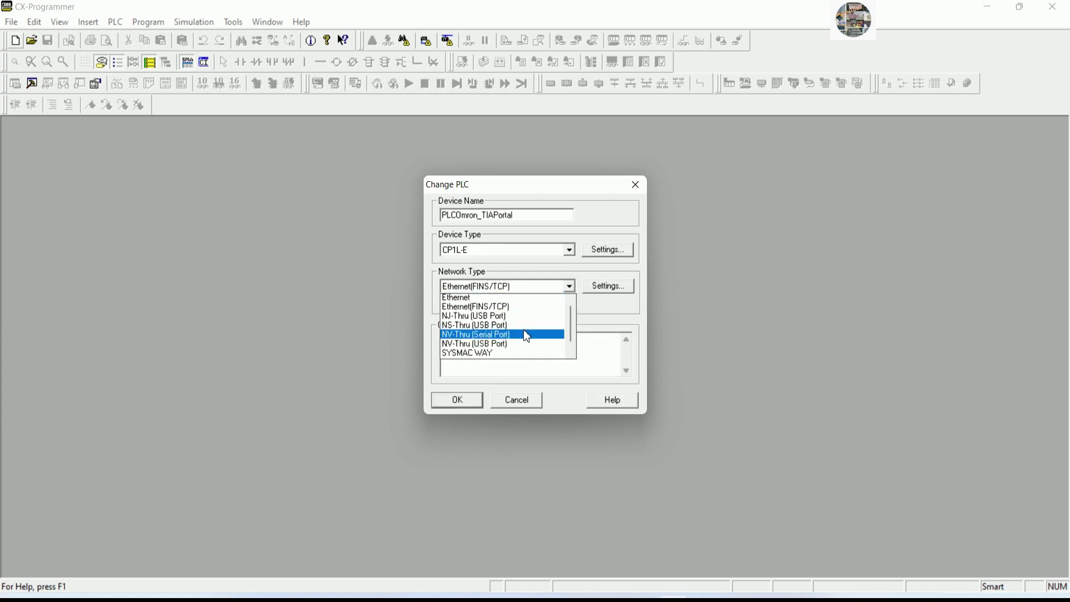
left_click(491, 297)
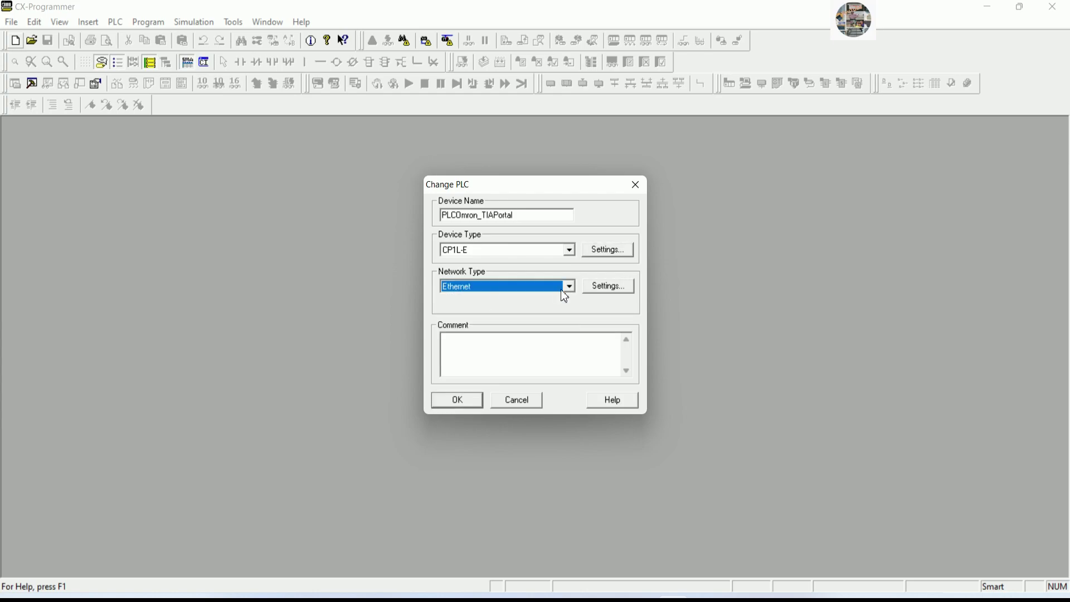
left_click(599, 286)
left_click_drag(500, 213, 774, 171)
left_click(719, 190)
left_click(860, 312)
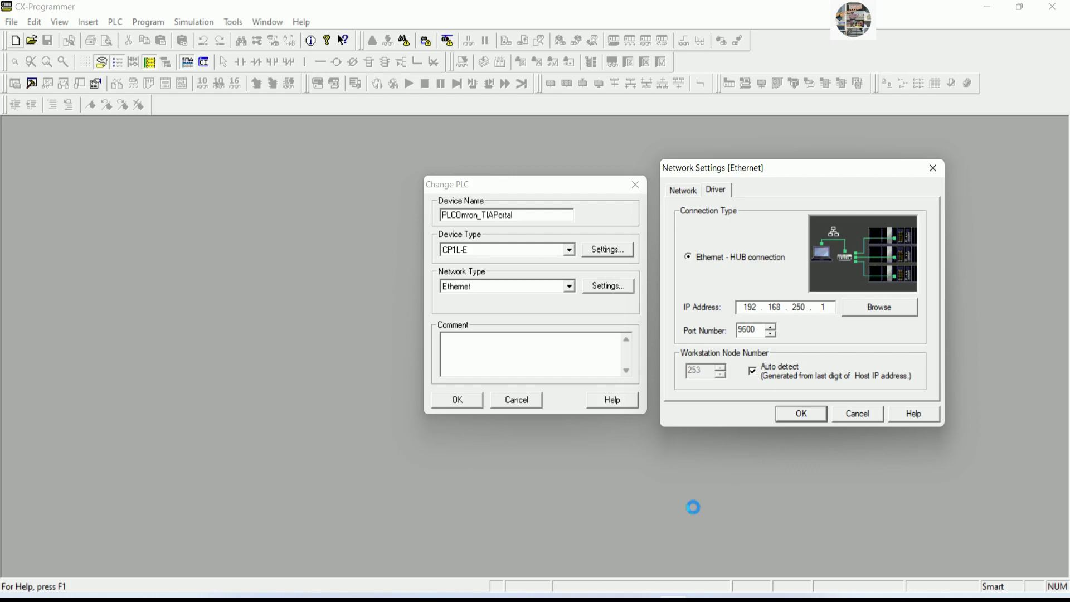
Step: Add the line "For defalt IP address of PLC Omron CP1L is 192.168.250.1" to the Notepad notes
left_click(645, 594)
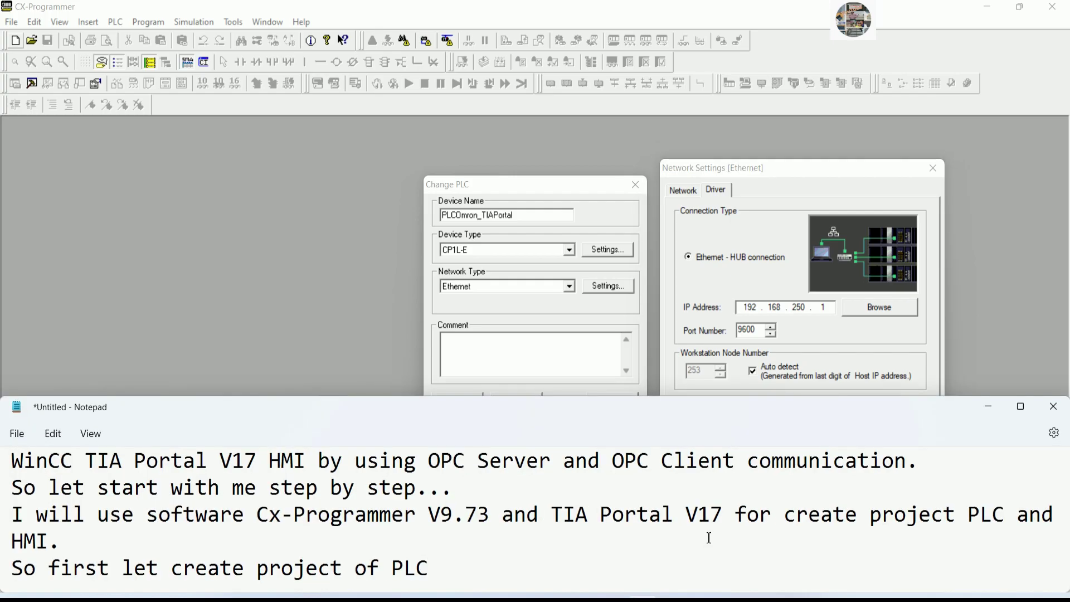
key("Return")
type("For default IP")
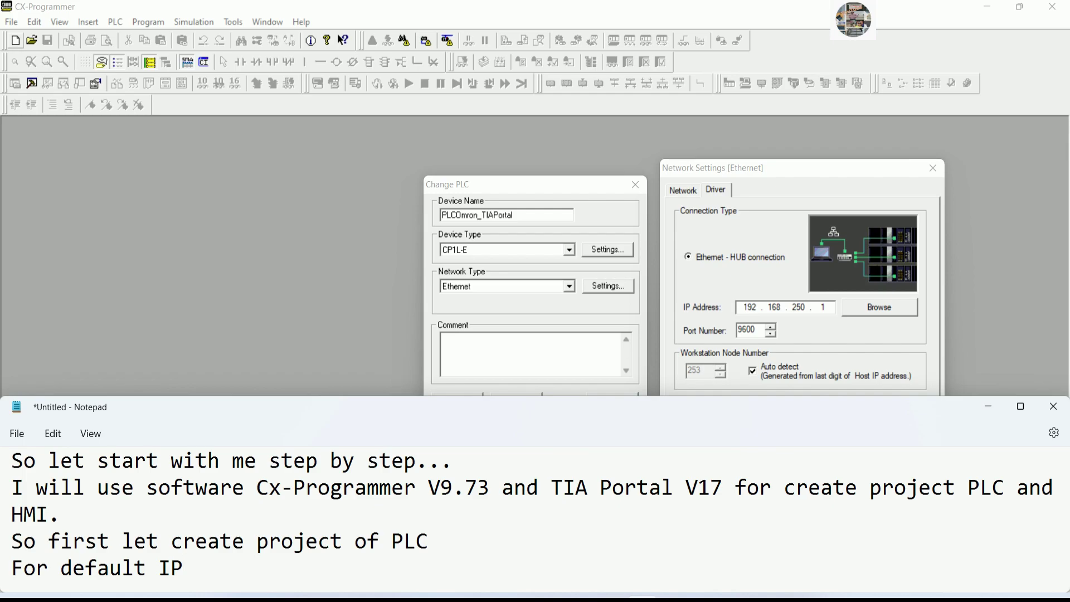
key("BackSpace")
key("BackSpace")
key("BackSpace")
key("BackSpace")
key("BackSpace")
key("BackSpace")
type("lt IP address of PLC Omron ")
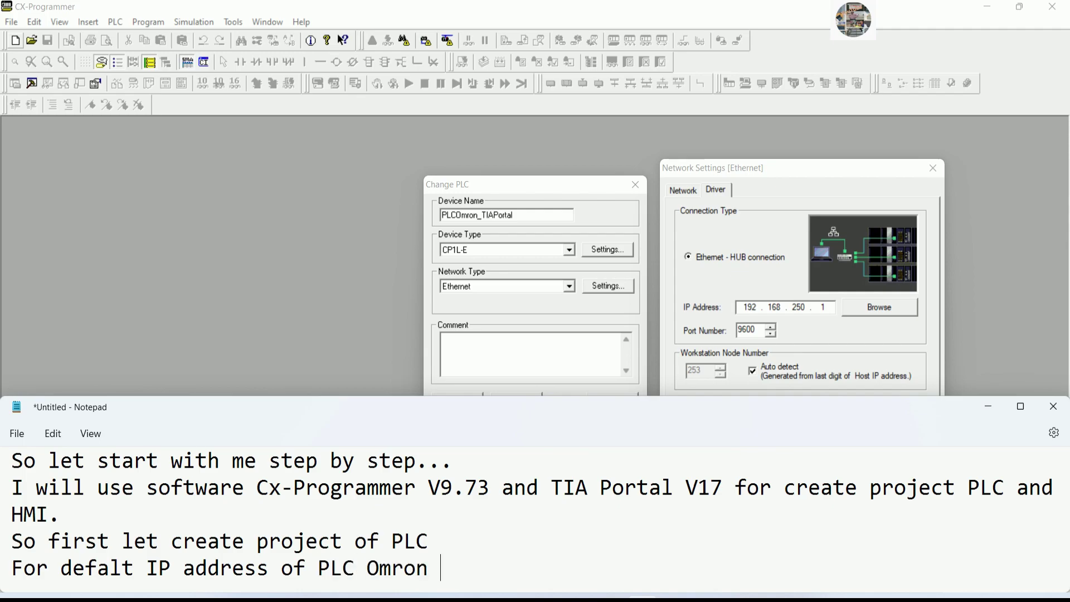
type("CP1L is 192.168")
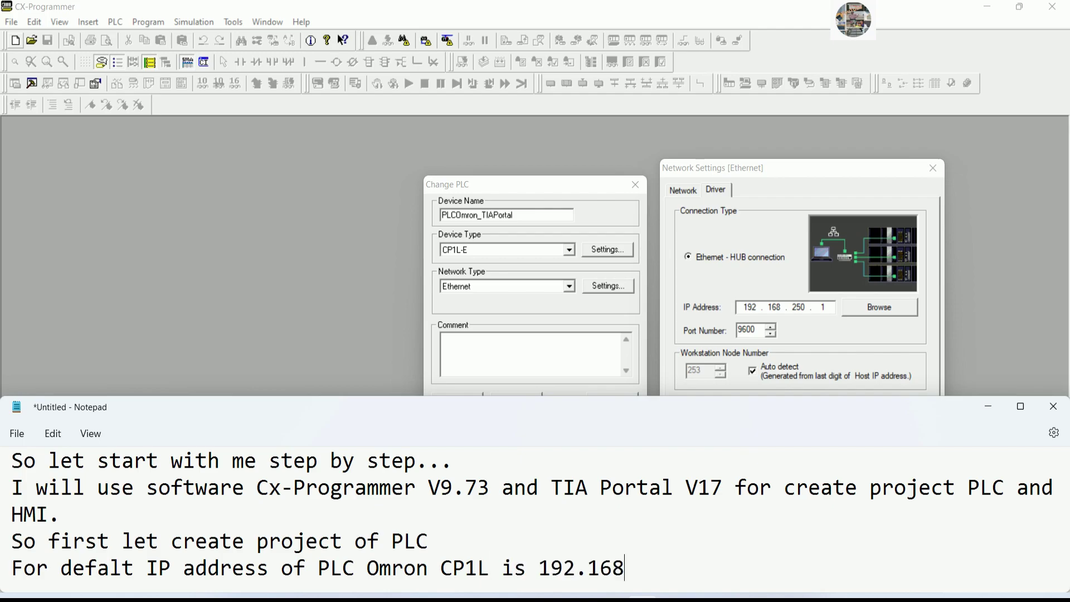
type(".250.1")
Step: Accept the Ethernet driver settings and create the PLC project with the comment "Connect PLC Omron with TIA Portal V17 HMI"
left_click(826, 386)
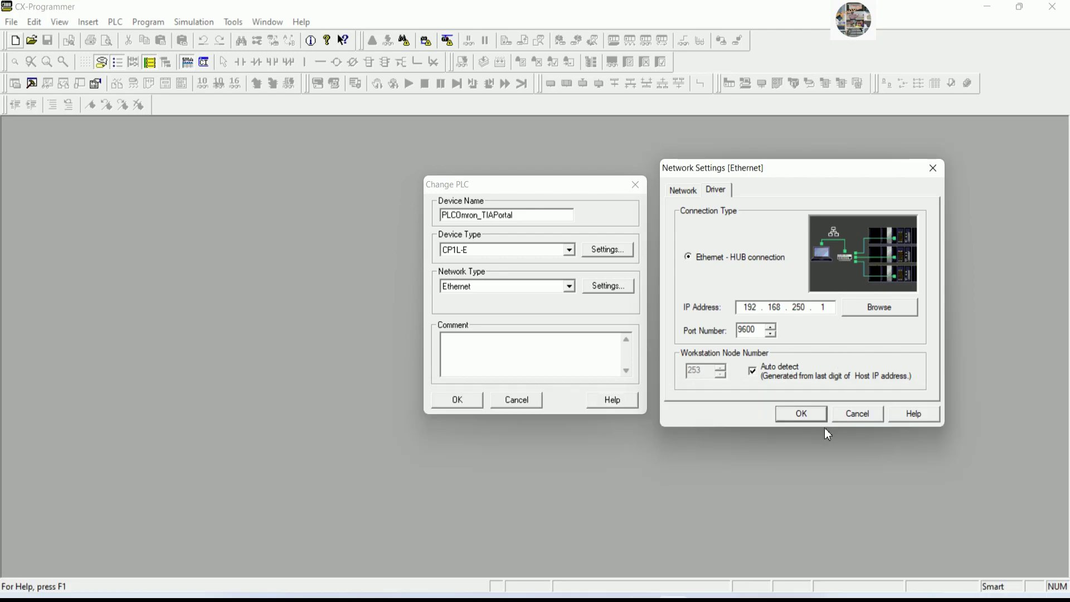
left_click(803, 415)
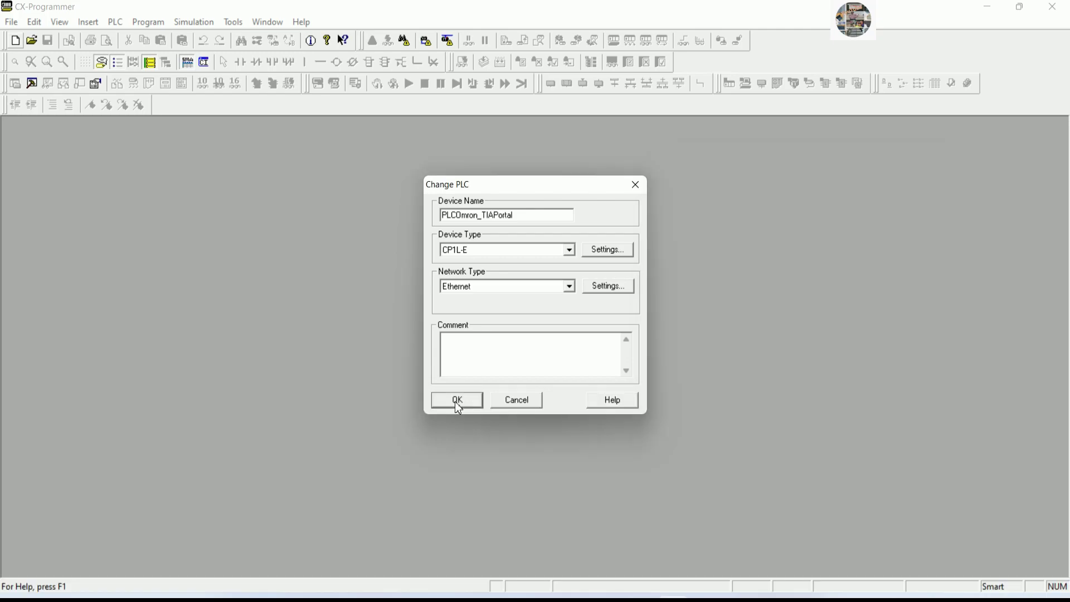
left_click(478, 352)
type("Connect PLC Omron with TIA Portal V17 HMI")
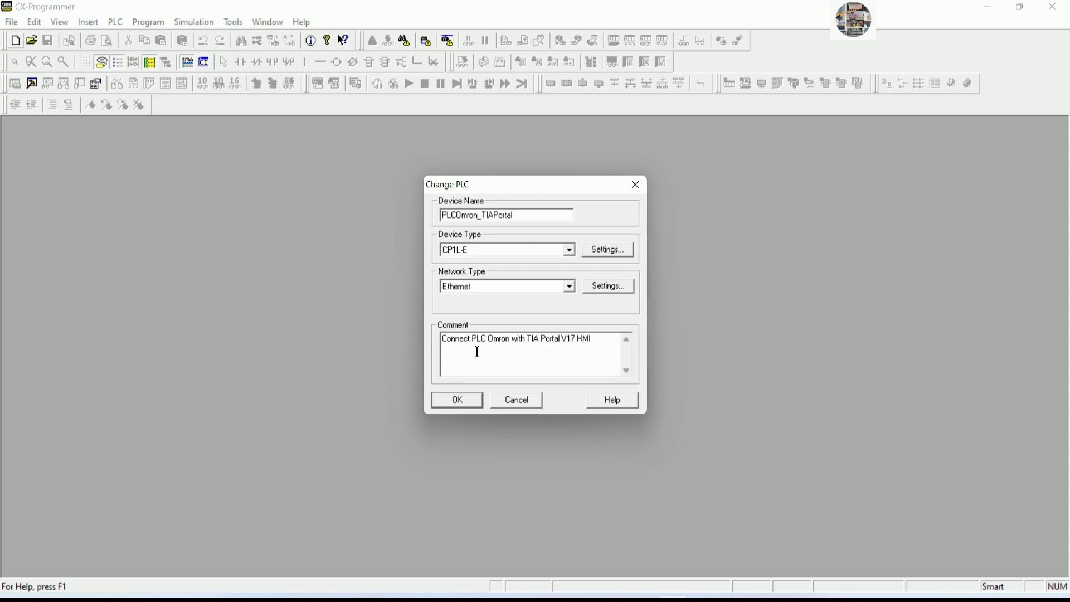
left_click(457, 400)
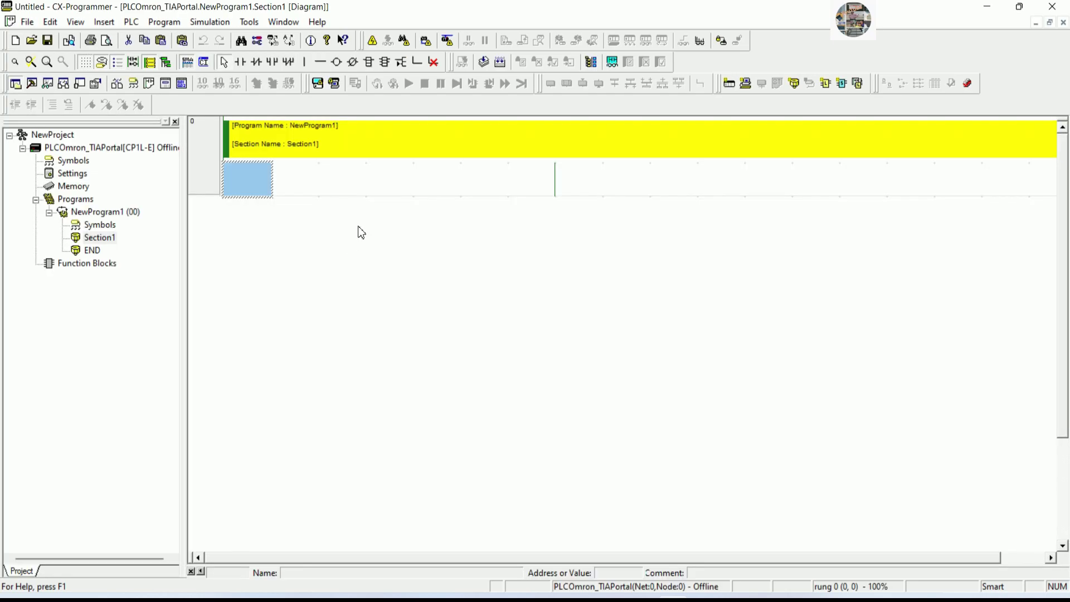
Step: Add the line "Let try to write program for control digital outputs of PLC by using command start/stop" to the Notepad notes
key("alt+Tab")
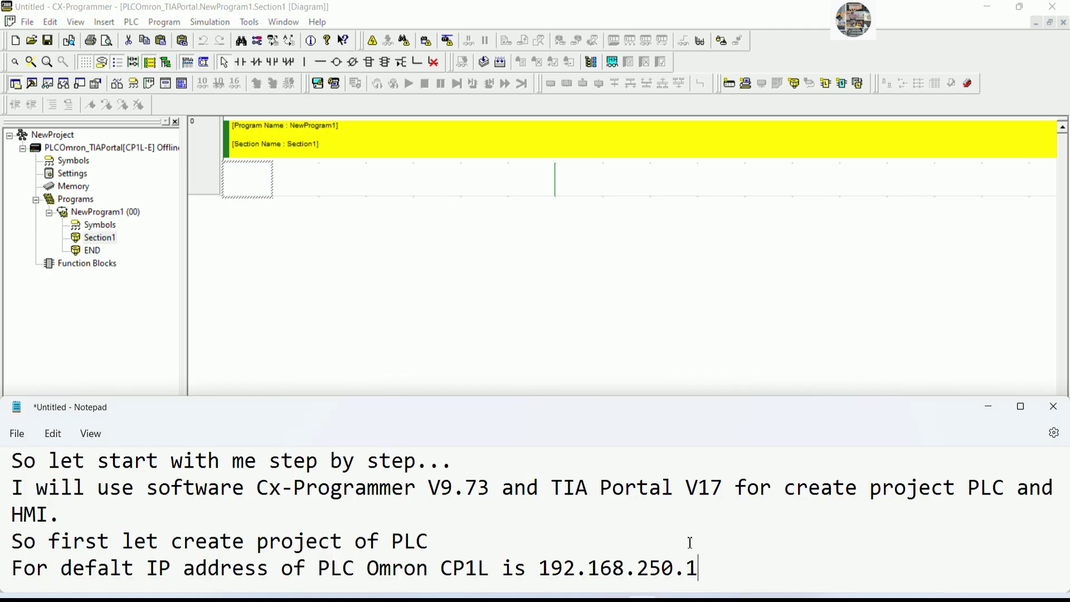
key("Return")
type("Let ")
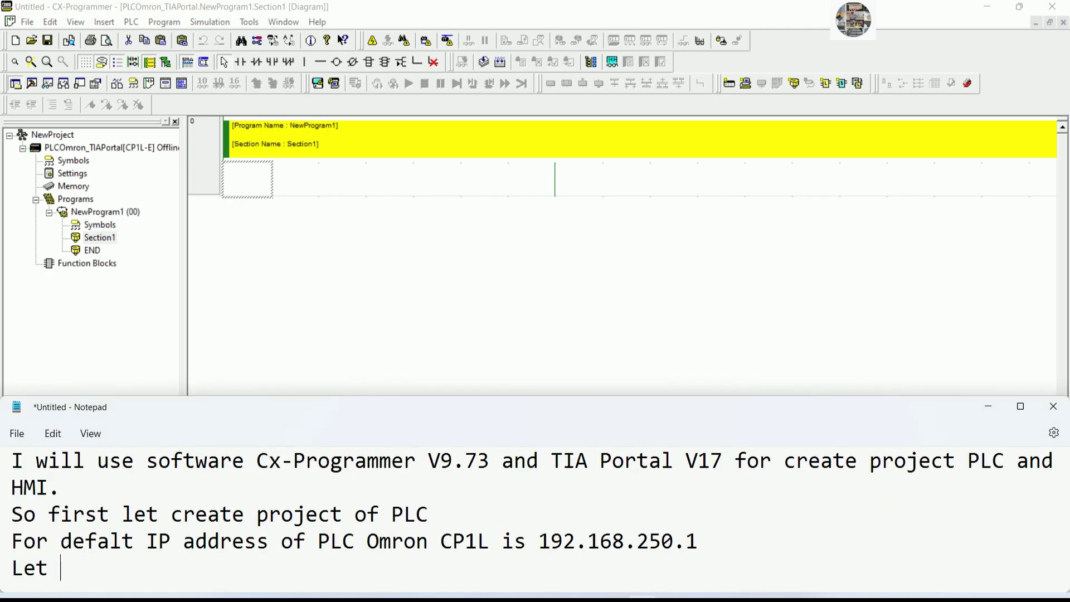
type("try to w")
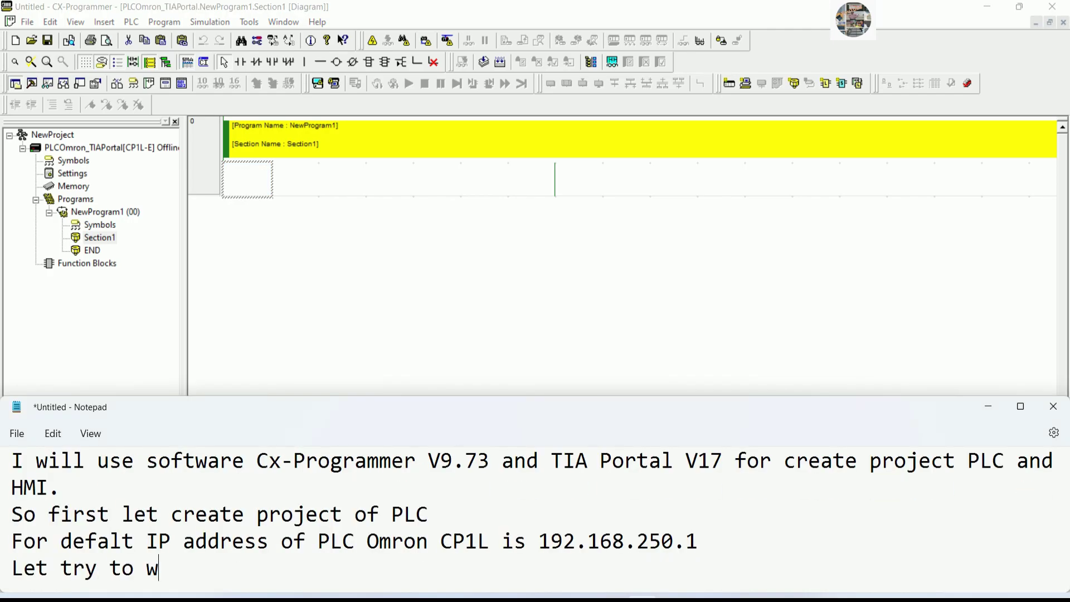
type("rite program")
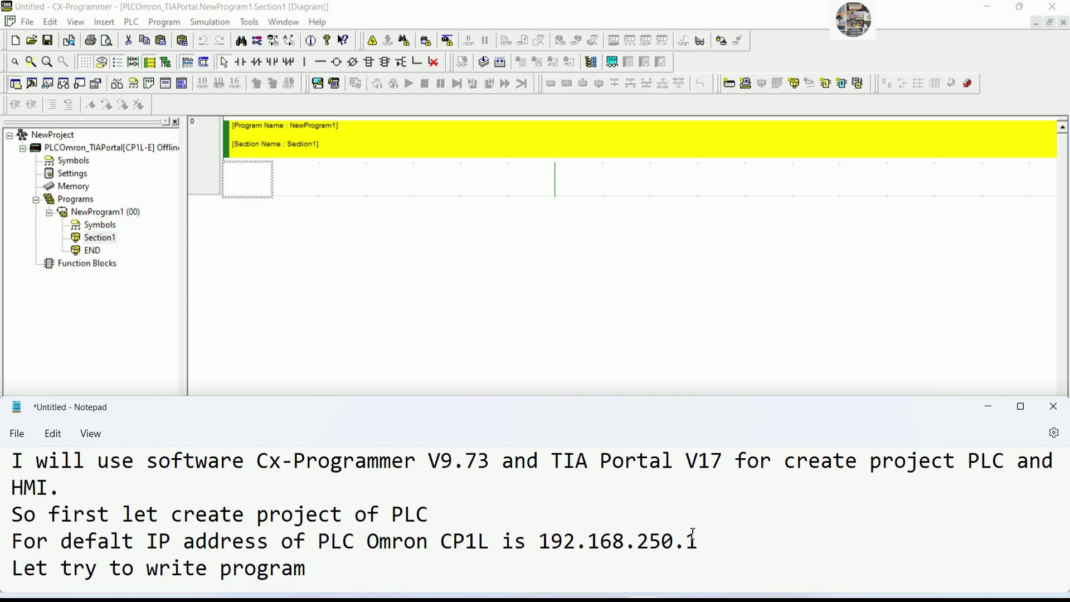
type(" for control ")
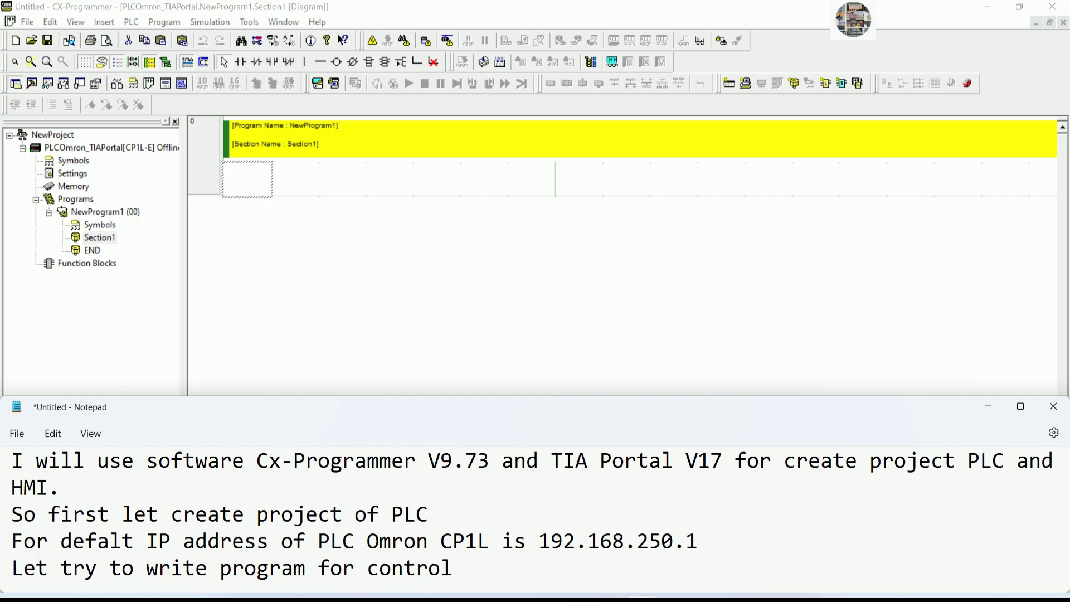
type("digital o")
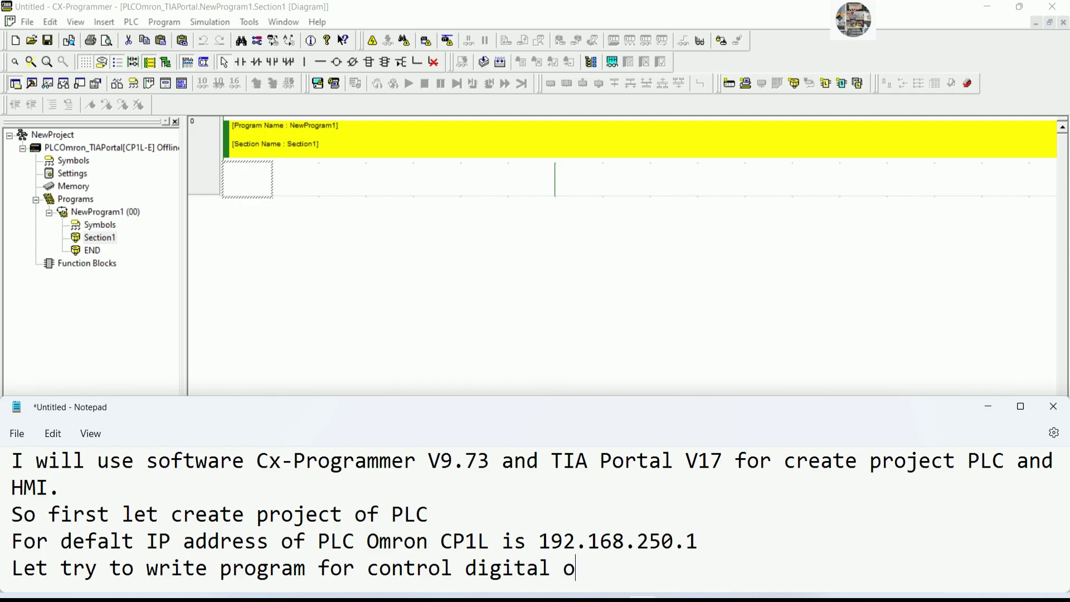
type("utputs of PLC")
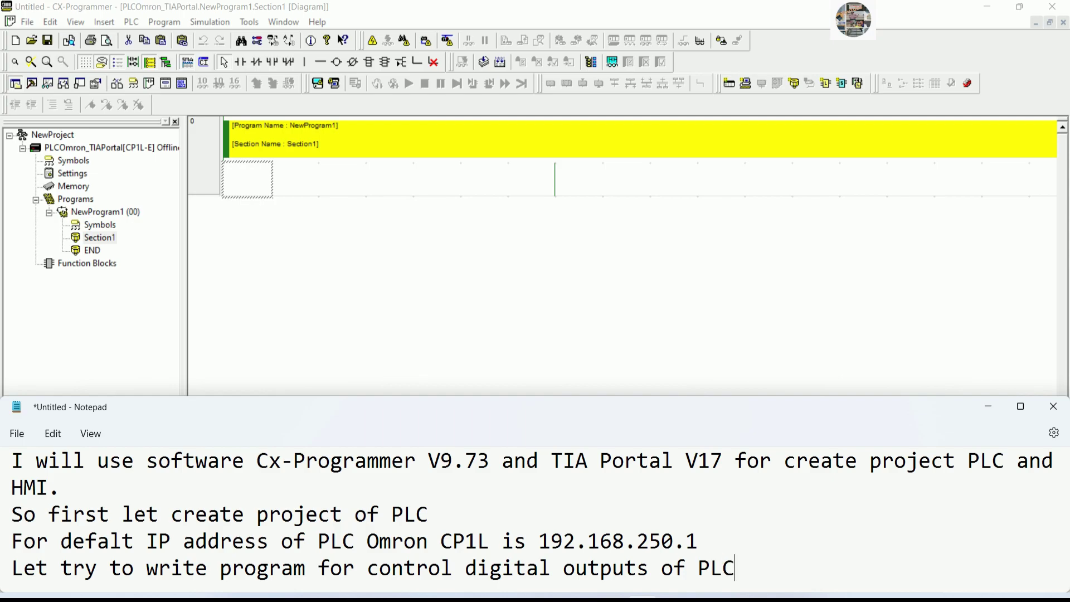
type(" by using co")
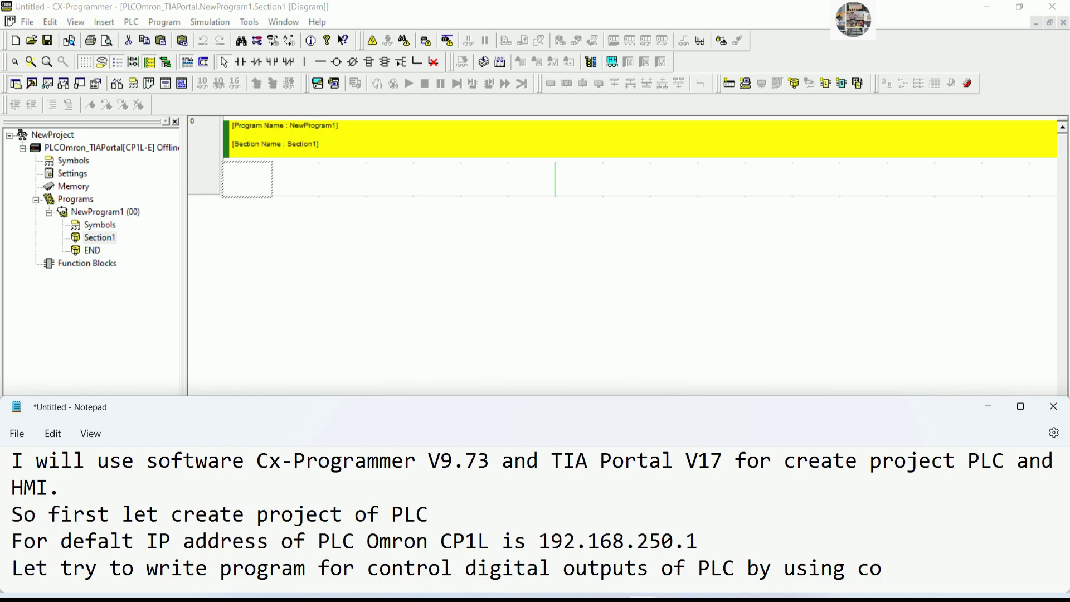
type("mmand sta")
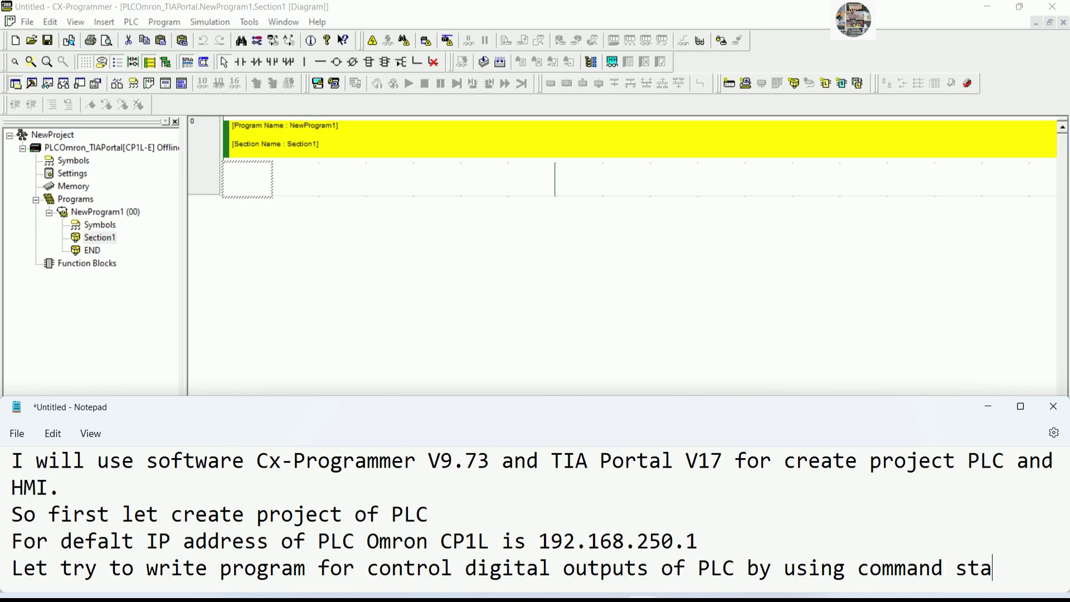
type("rt/stop")
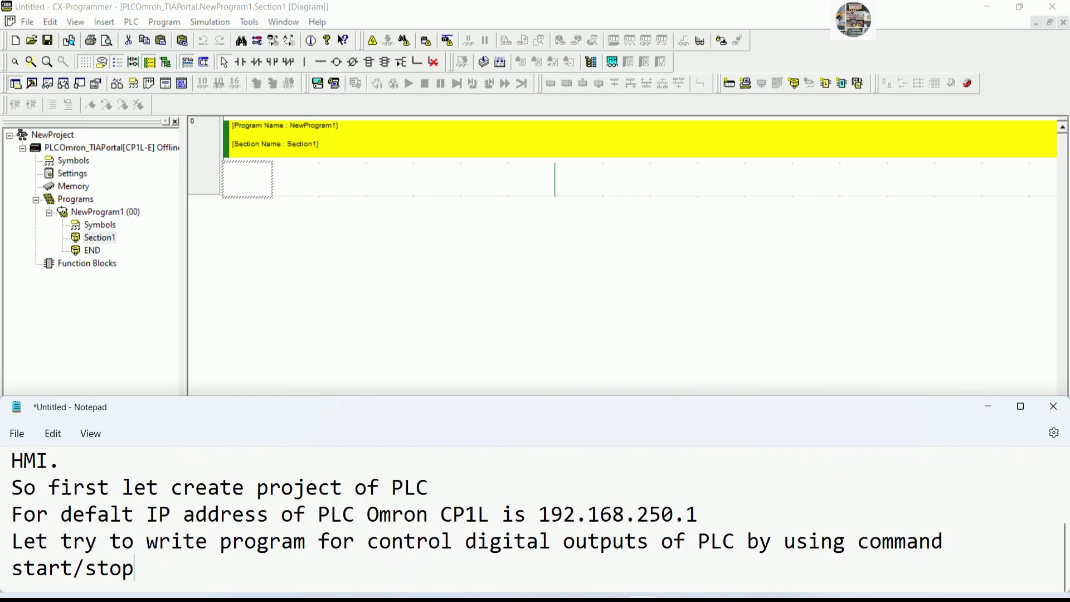
Step: Complete the last Notepad line with " from TIA Portal HMI" and return to the ladder diagram in CX-Programmer
type(" from TI")
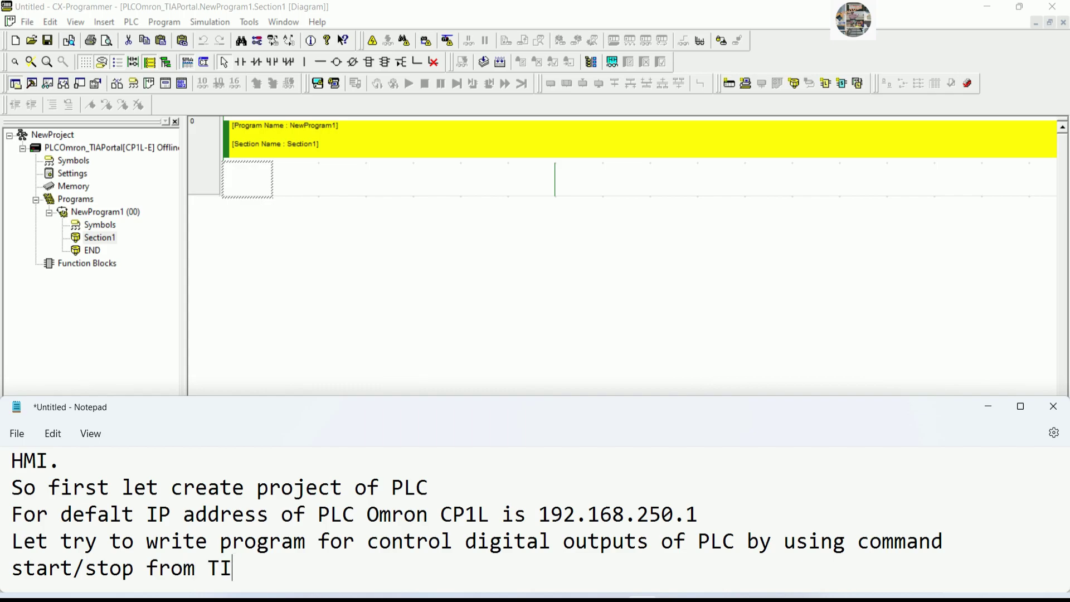
type("A Portal HMI")
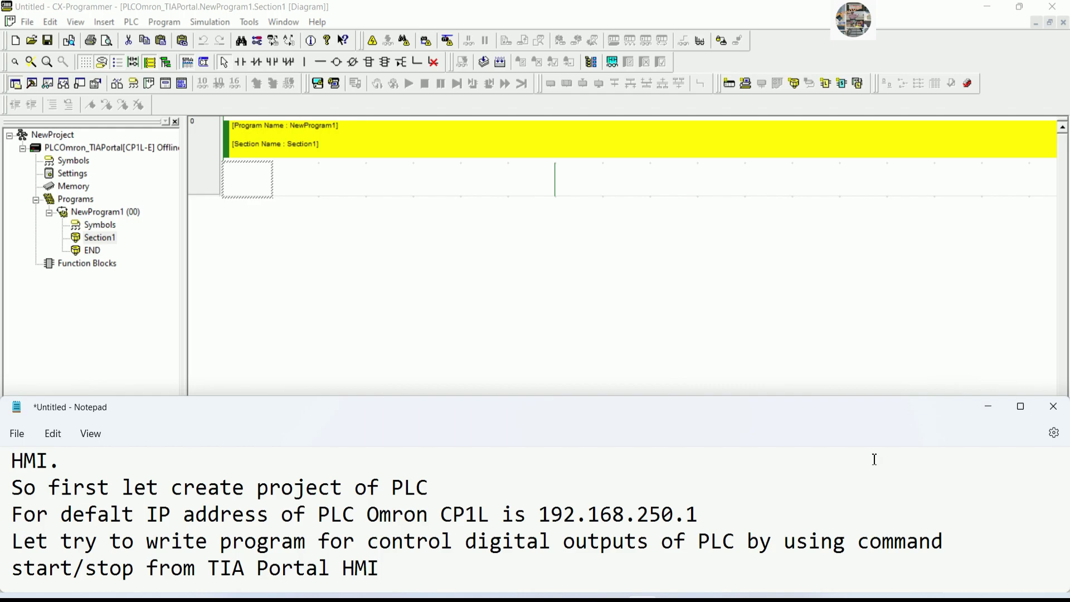
left_click(989, 407)
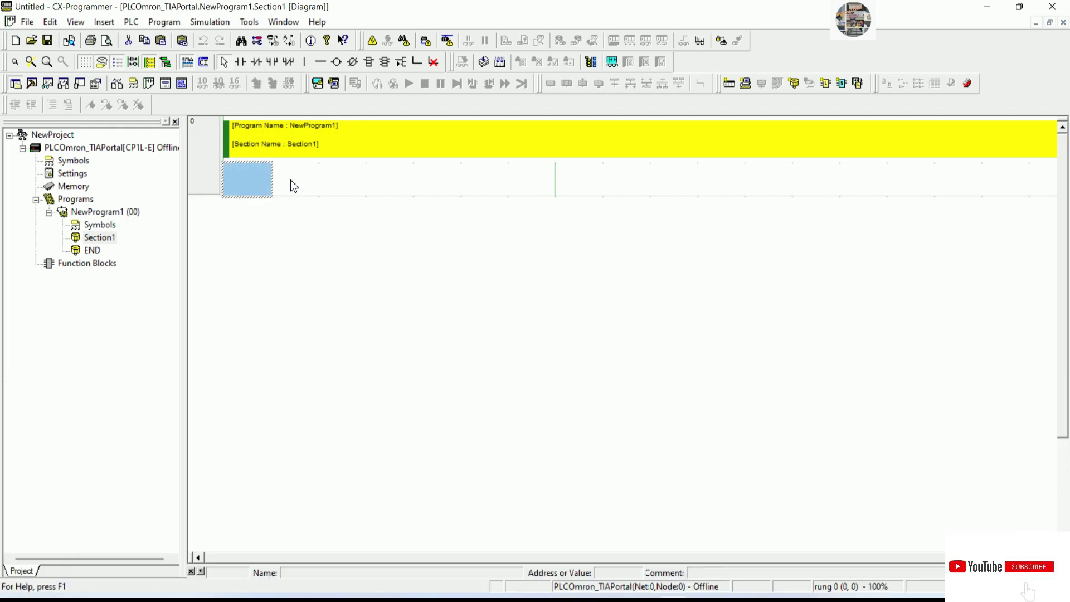
Step: Add a normally open contact W0.0 with the comment START1 at the beginning of rung 0
left_click(245, 63)
left_click(239, 170)
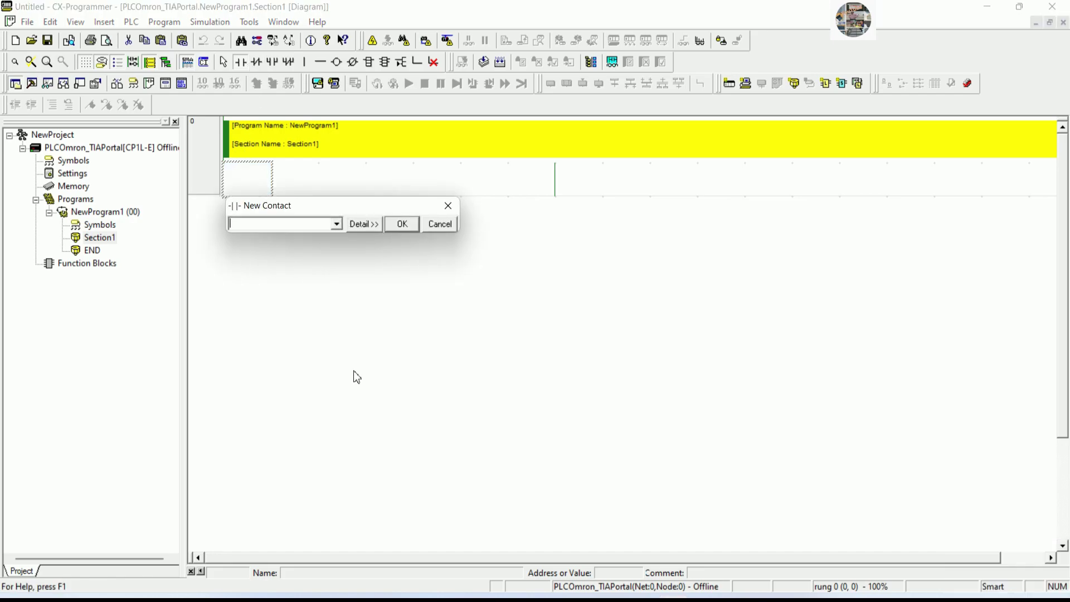
type("w0.")
key("Return")
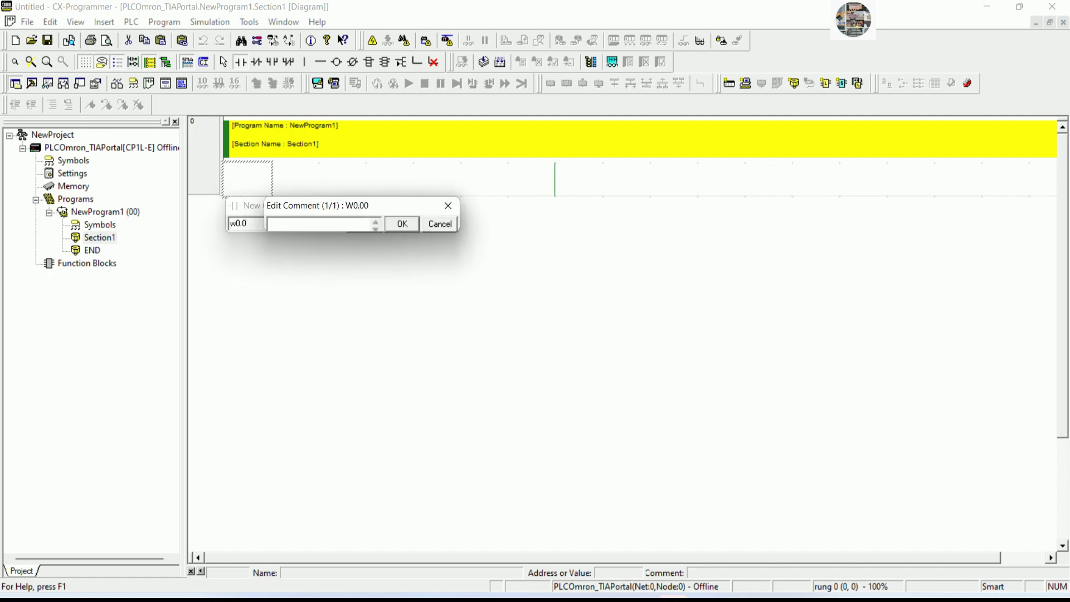
type("START1")
key("Return")
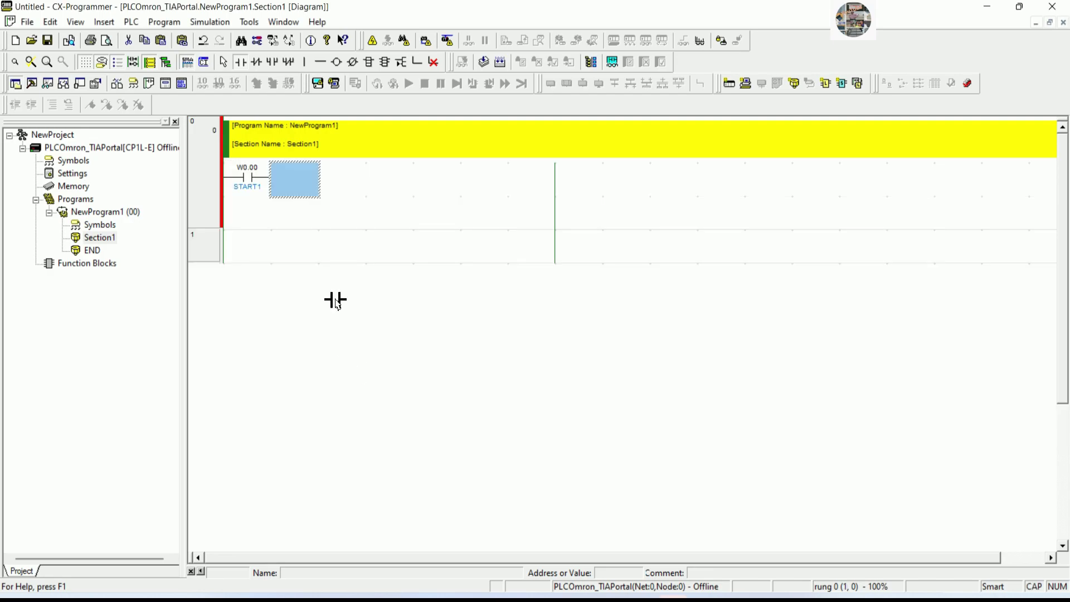
Step: Add a normally closed contact W0.1 with the comment START1 directly after the W0.00 contact on rung 0
left_click(256, 61)
left_click(305, 170)
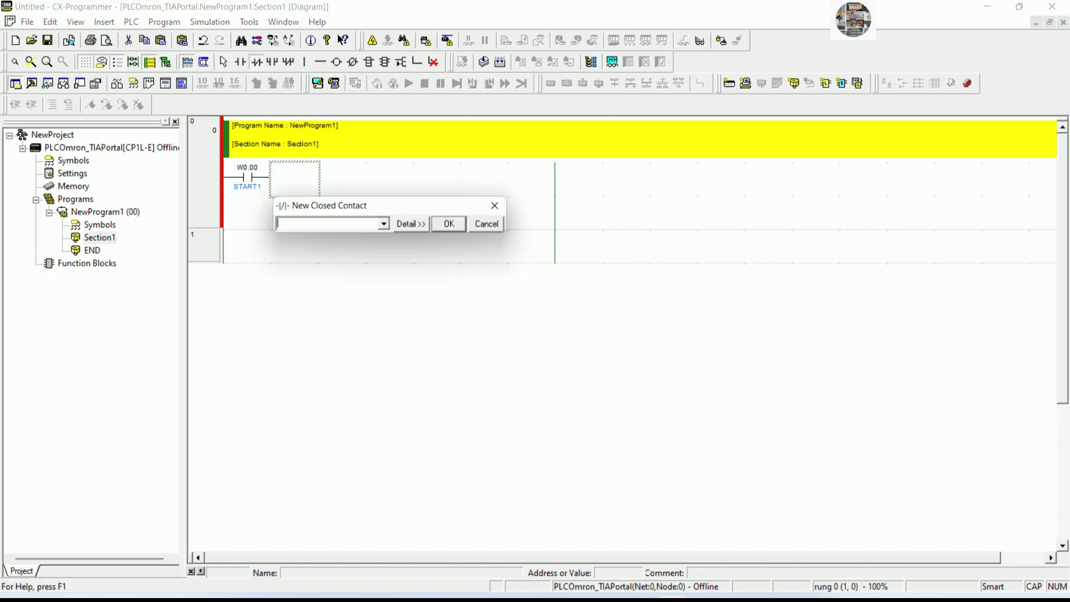
type("STOP")
key("BackSpace")
key("BackSpace")
key("BackSpace")
key("BackSpace")
type("W0.1")
key("Return")
type("ART1")
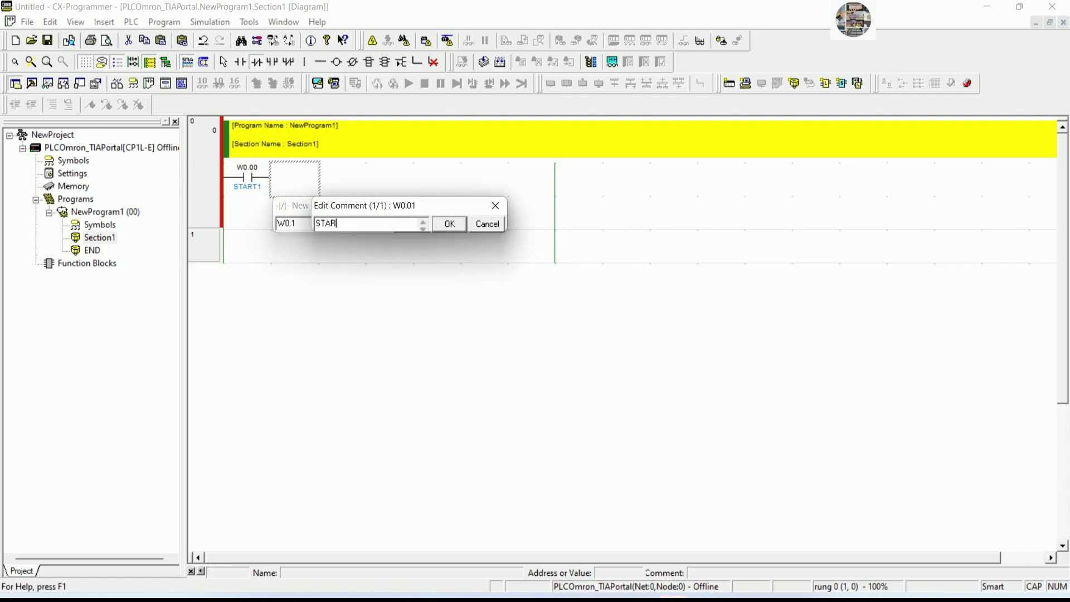
key("Return")
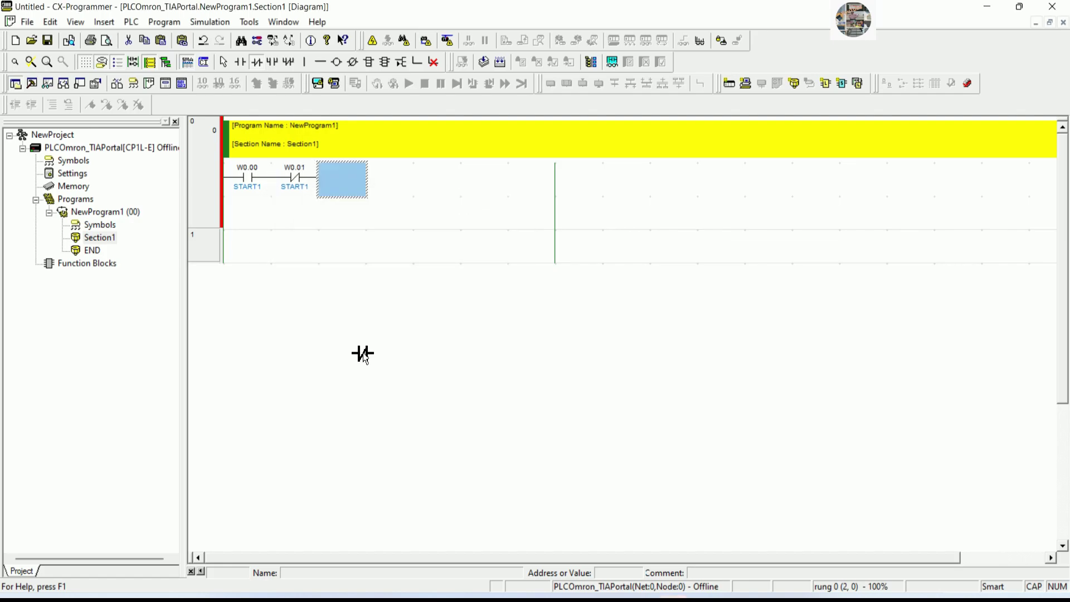
Step: Extend the line one cell past the W0.01 contact and start a new coil at the end of rung 0
key("ctrl+Right")
scroll(622, 334, "up", 8)
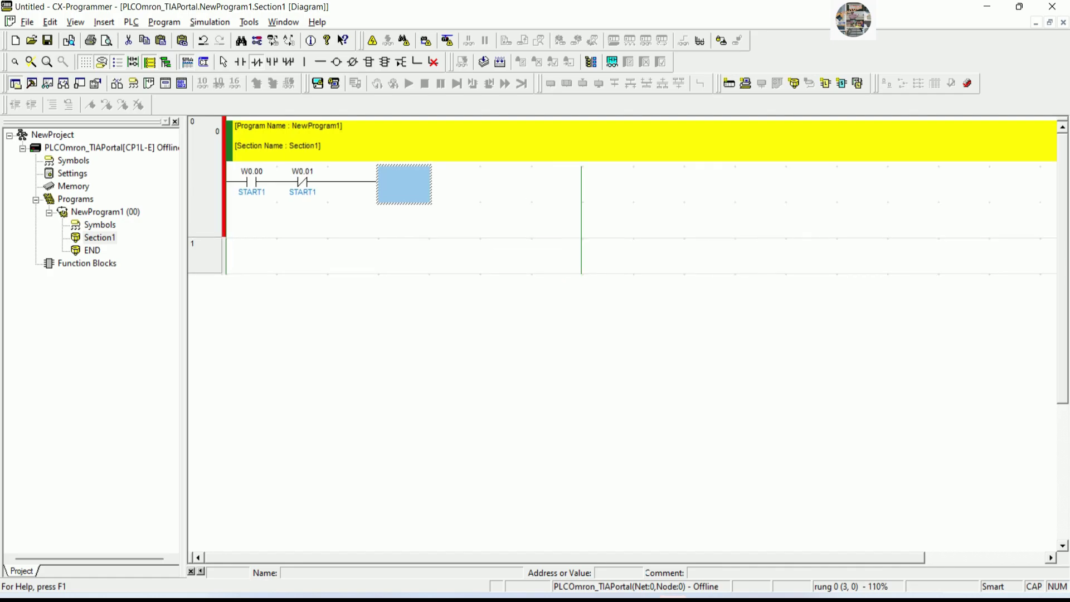
scroll(622, 334, "up", 2)
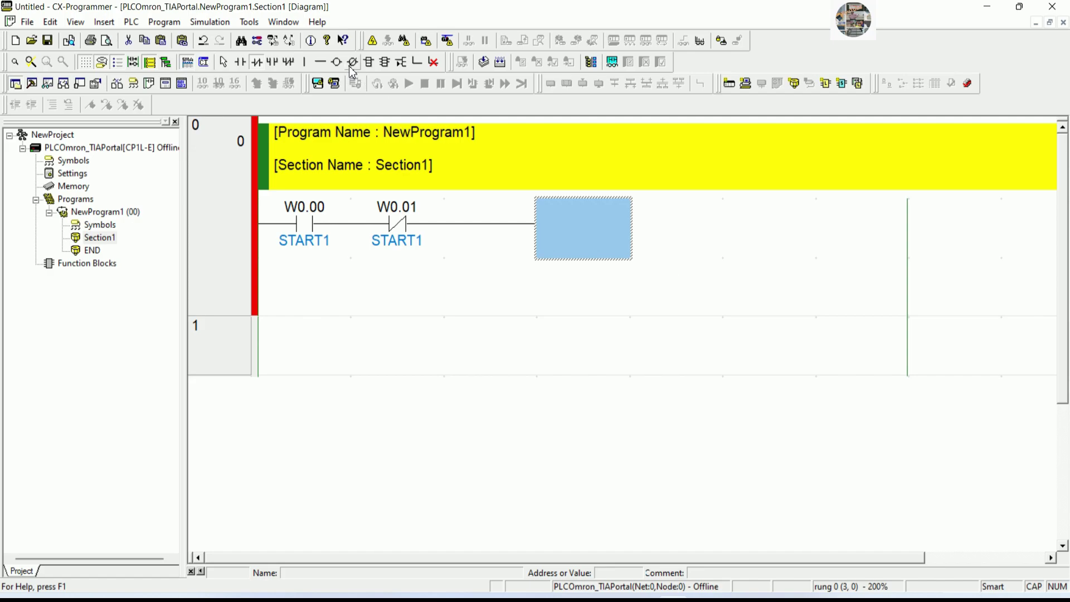
key("o")
left_click(861, 221)
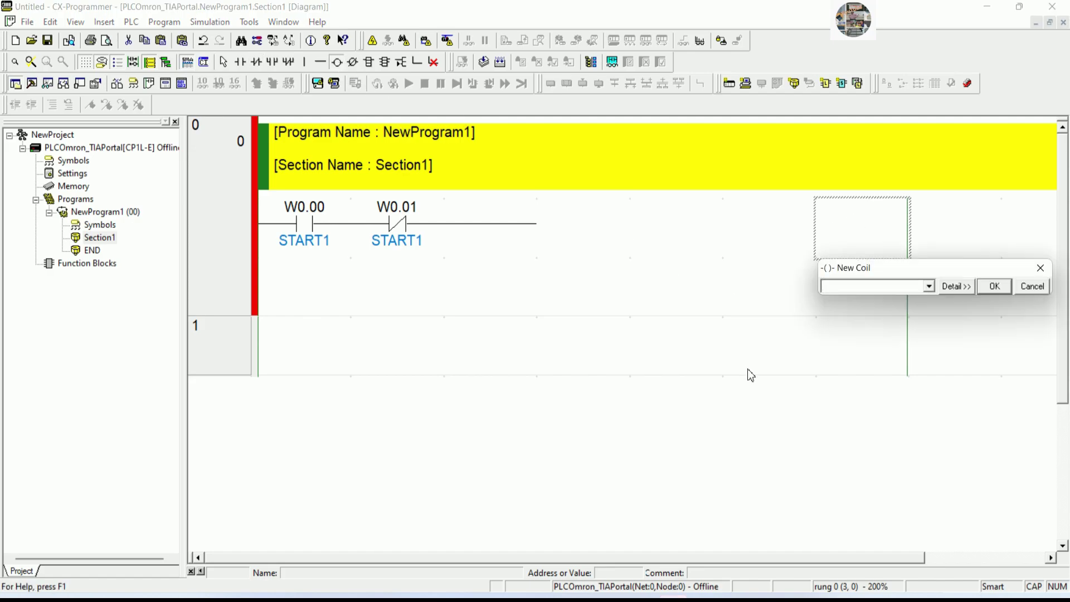
Step: Add the line "This PLC digital output start from address Q100.0 to...." to the Notepad notes
left_click(642, 598)
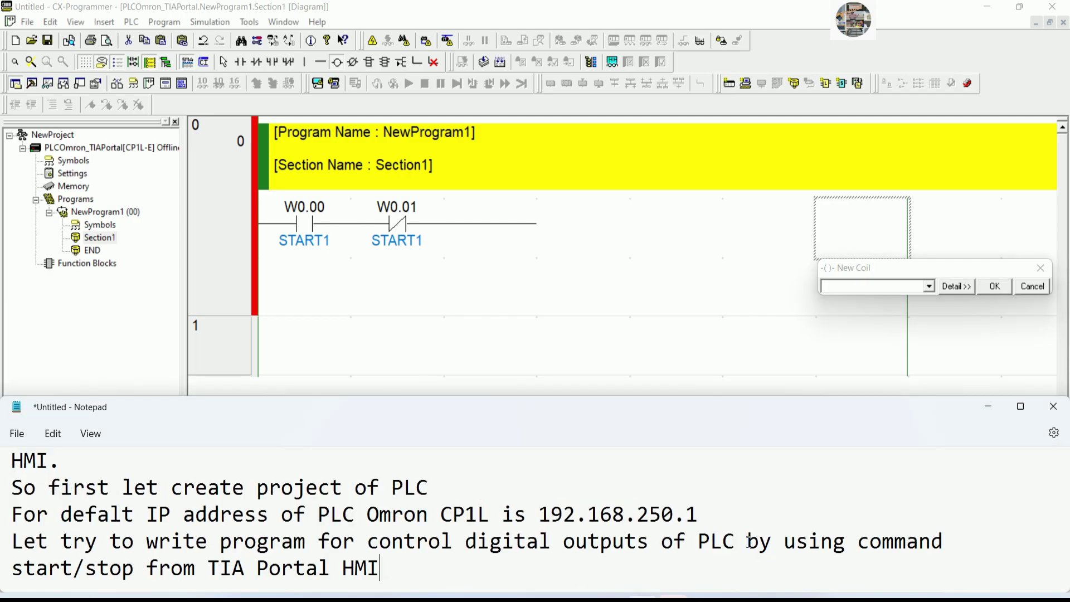
key("Return")
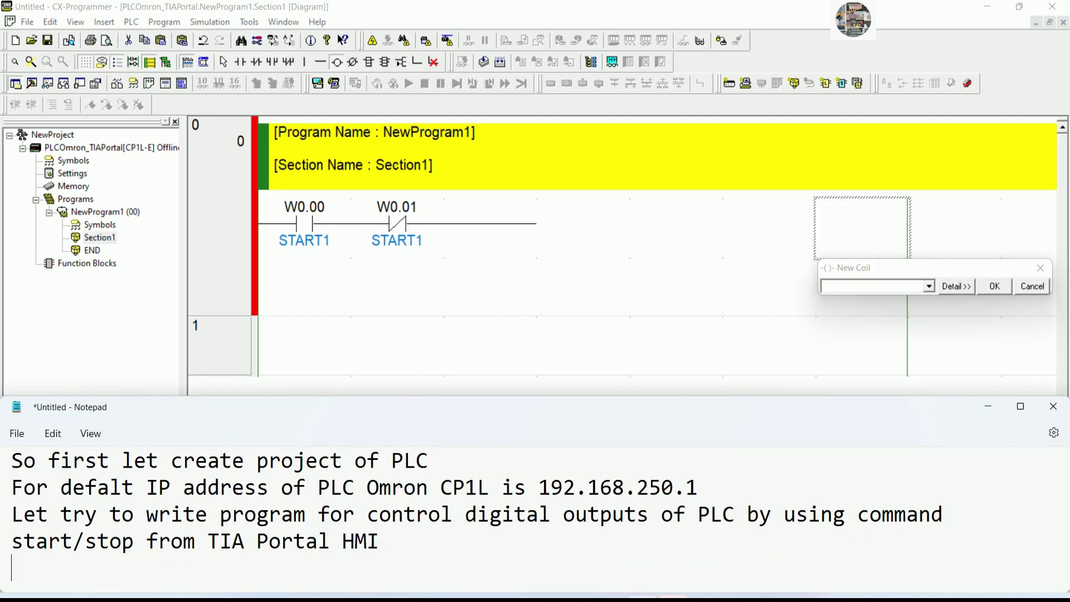
type("This PLC ")
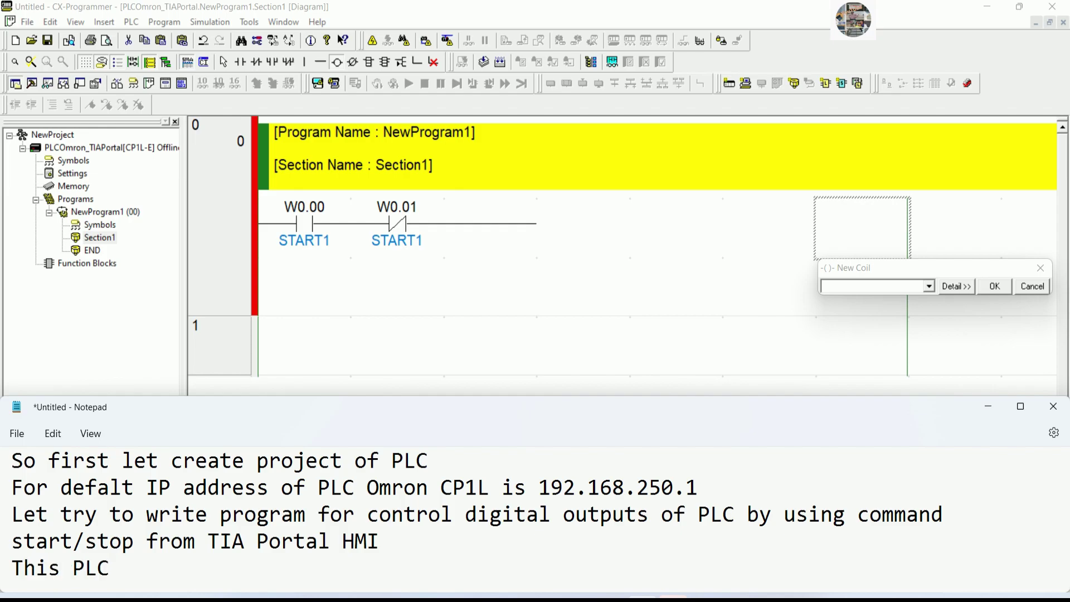
type("digital ")
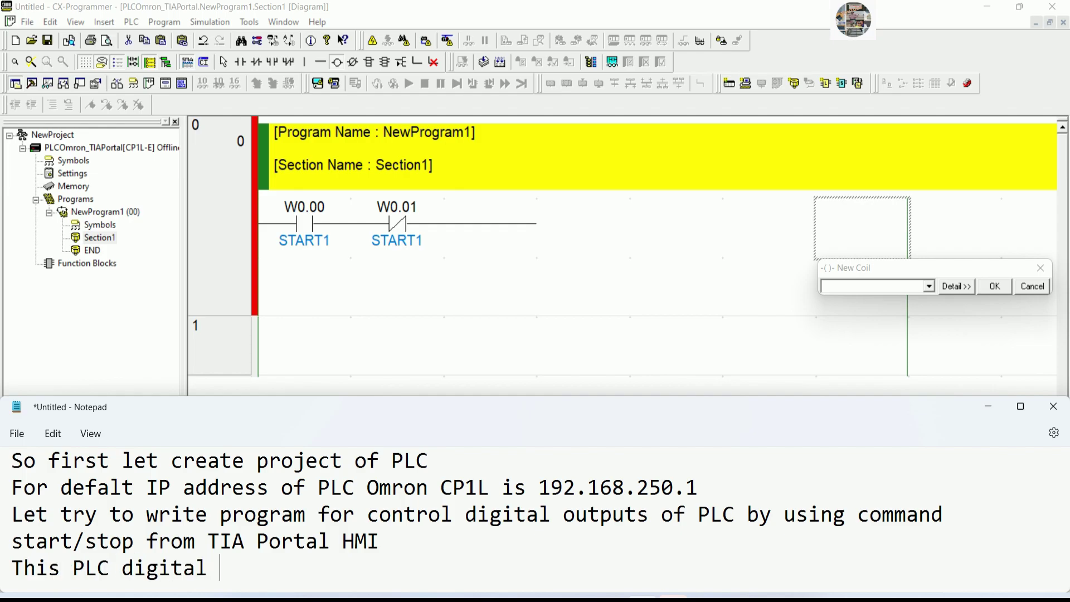
type("output s")
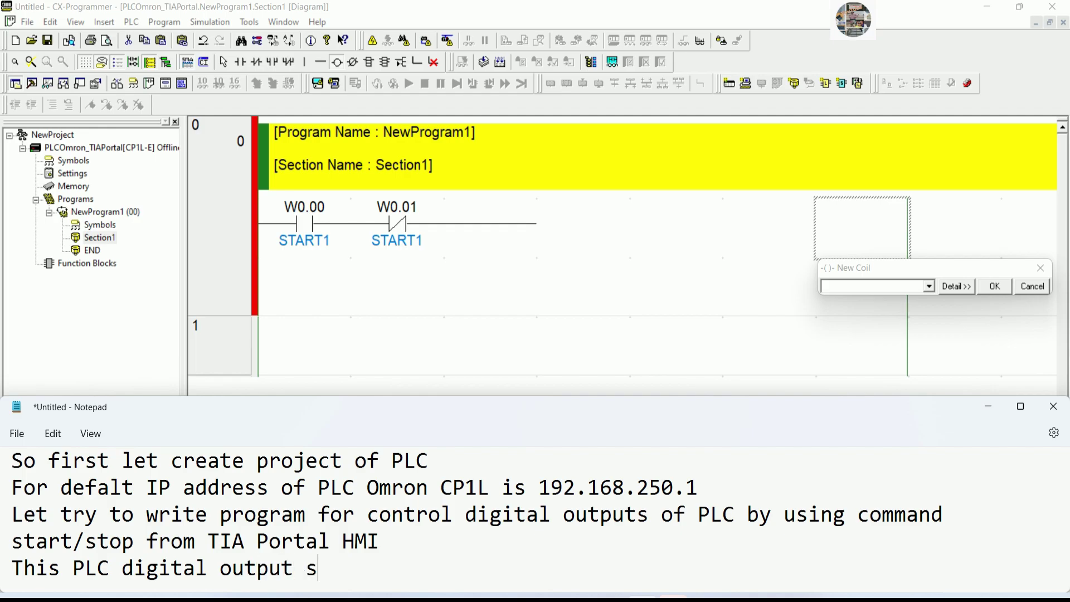
type("tart from a")
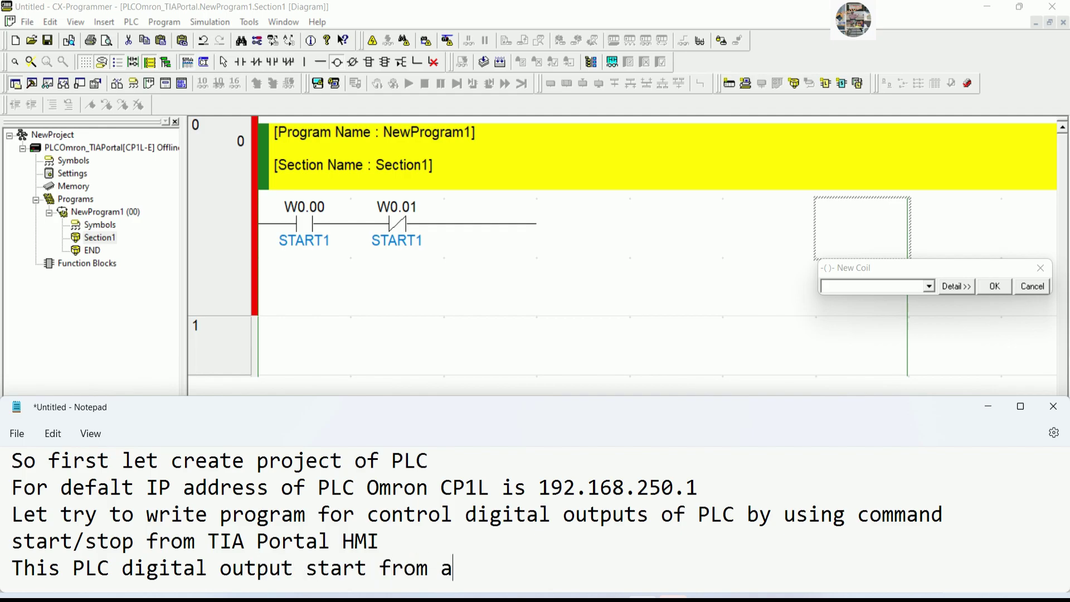
type("ddress 100")
key("BackSpace")
key("BackSpace")
key("BackSpace")
type("q10")
key("BackSpace")
key("BackSpace")
key("BackSpace")
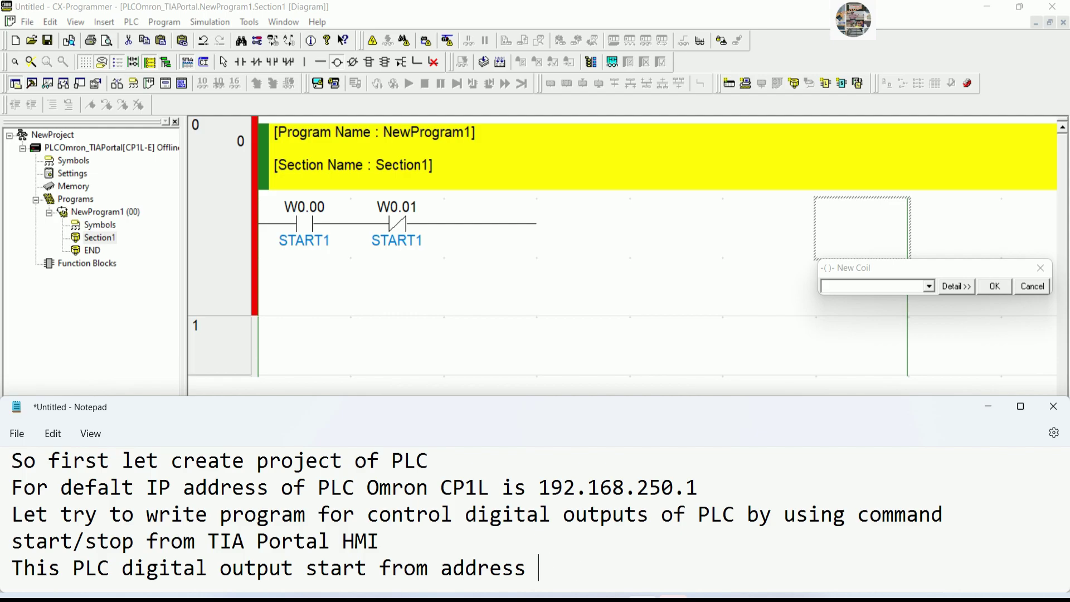
type("Q100.0 to")
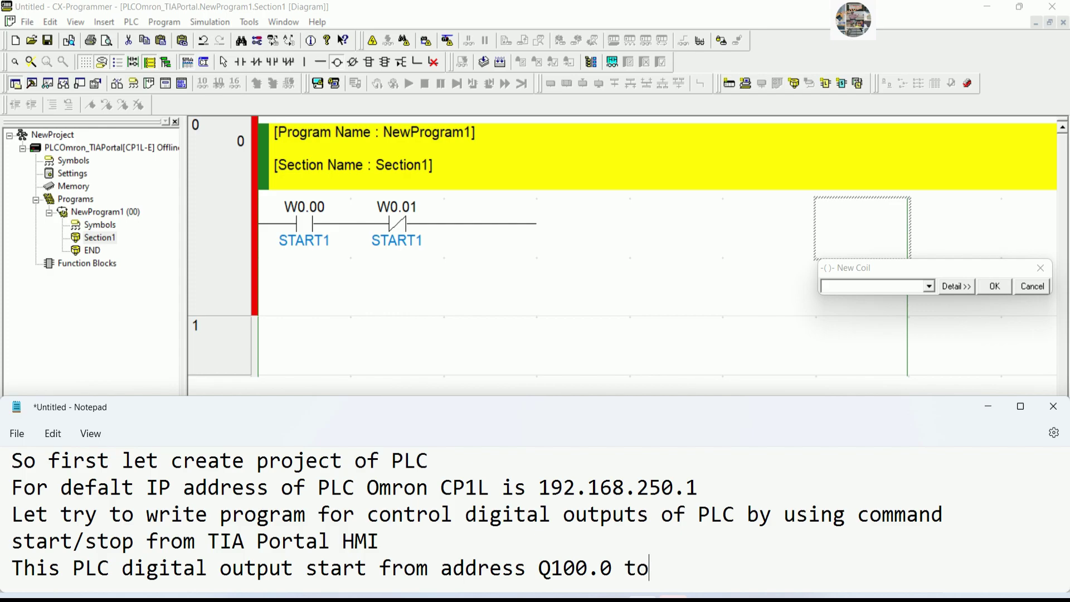
type("/")
key("BackSpace")
type("....")
Step: Give the new coil on rung 0 the address 100.0 and the comment RELAY1
left_click(856, 286)
type("1")
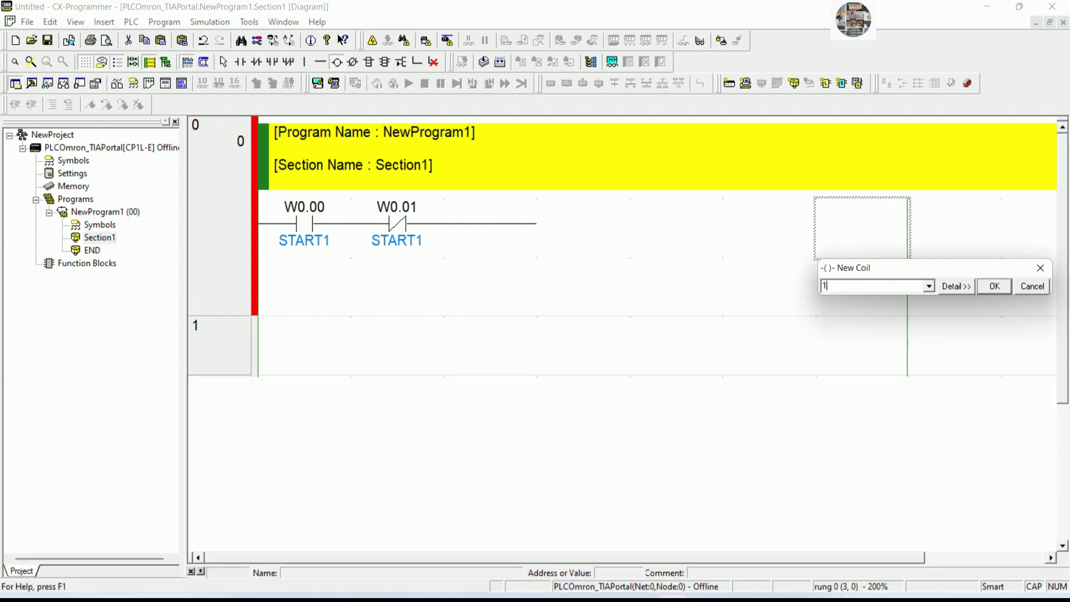
type("00.0")
key("Return")
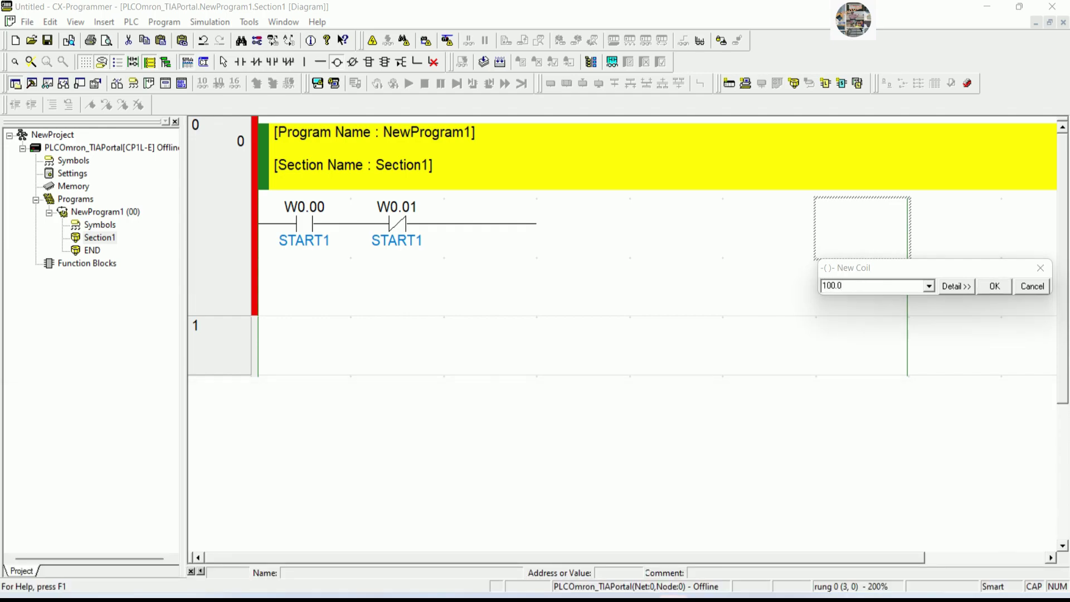
type("r")
key("BackSpace")
type("RELAY1")
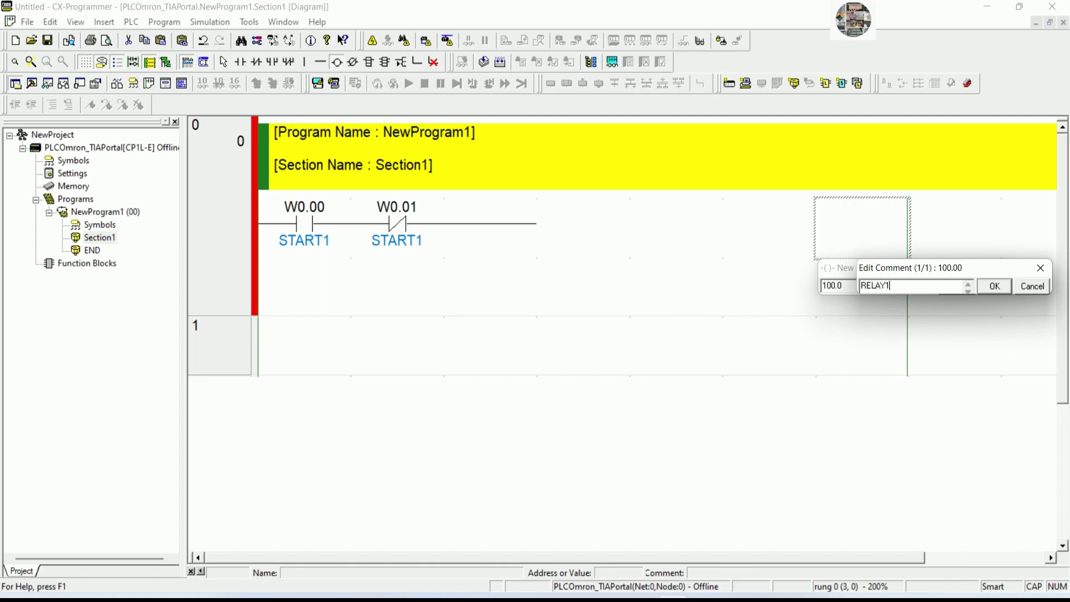
key("Return")
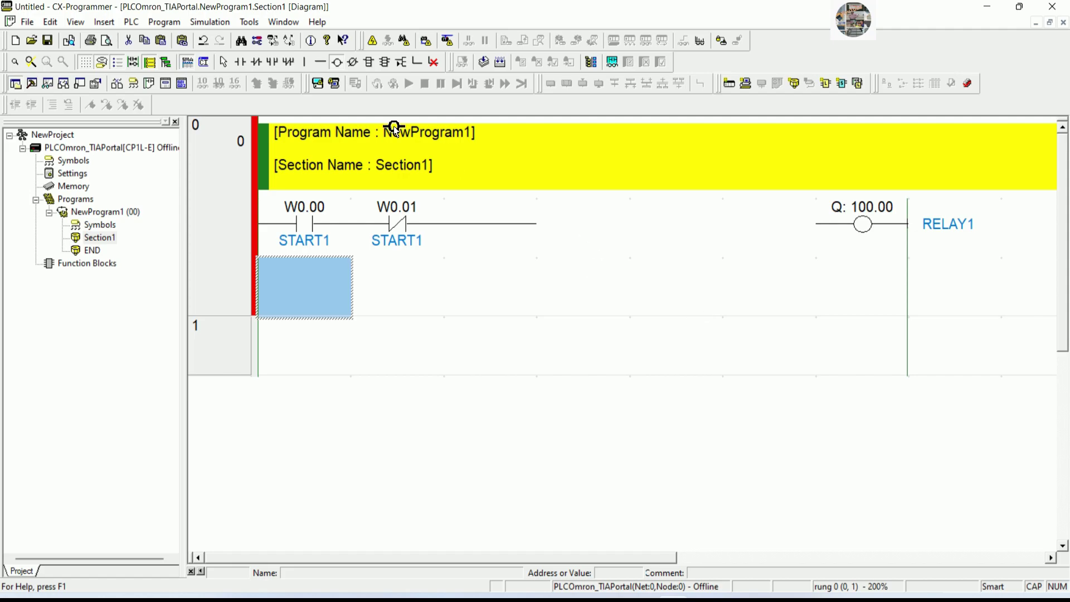
Step: Draw a horizontal line on rung 0 connecting the W0.01 branch to the RELAY1 coil
left_click(320, 62)
left_click_drag(539, 224, 755, 230)
key("Escape")
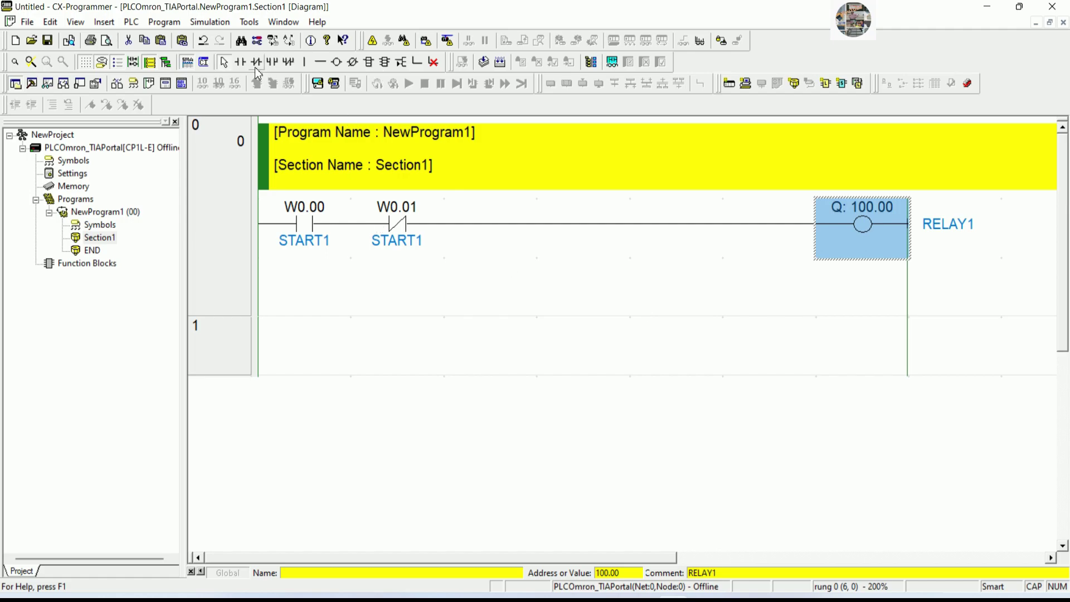
Step: Add a normally open contact 100.00 beneath the W0.00 contact on rung 0, keeping its RELAY1 comment
left_click(241, 62)
left_click(319, 286)
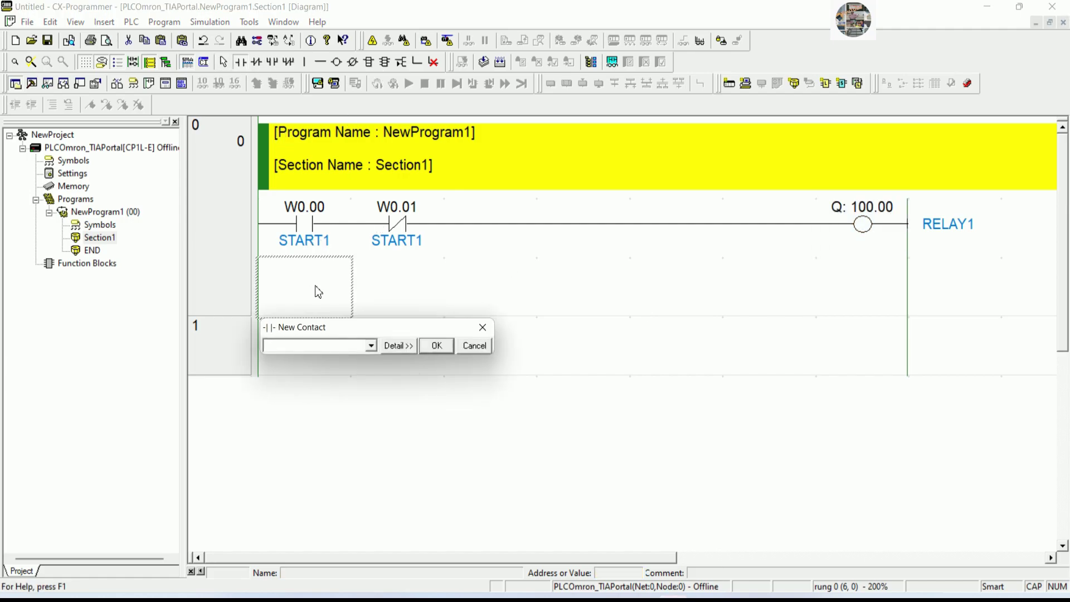
type("100.00")
key("Return")
key("Return")
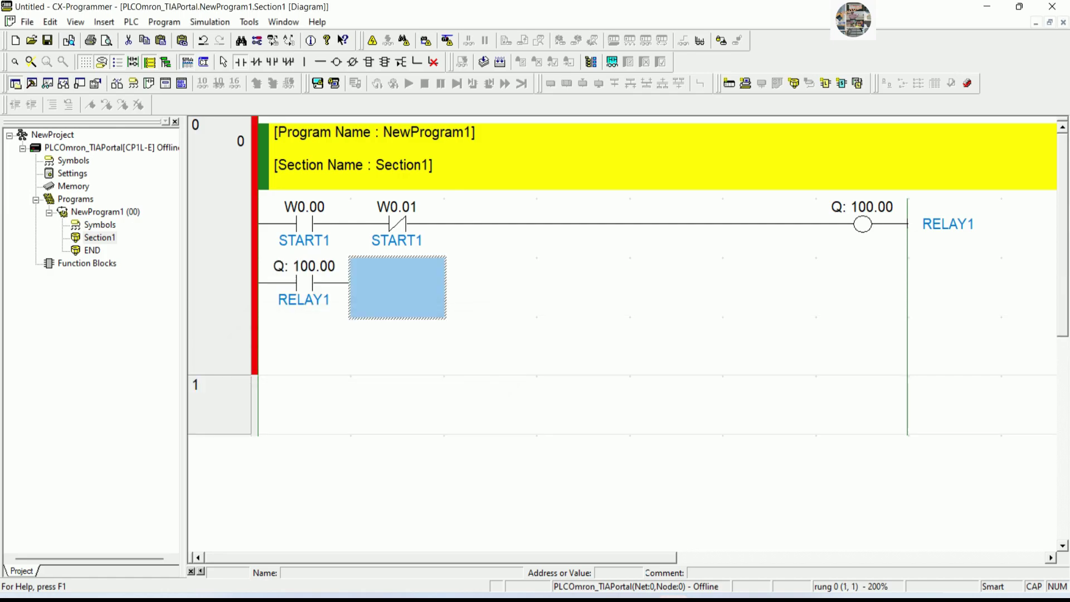
Step: Join the 100.00 contact in parallel with W0.00 using a vertical line between their outputs
left_click(306, 62)
left_click_drag(352, 249, 355, 269)
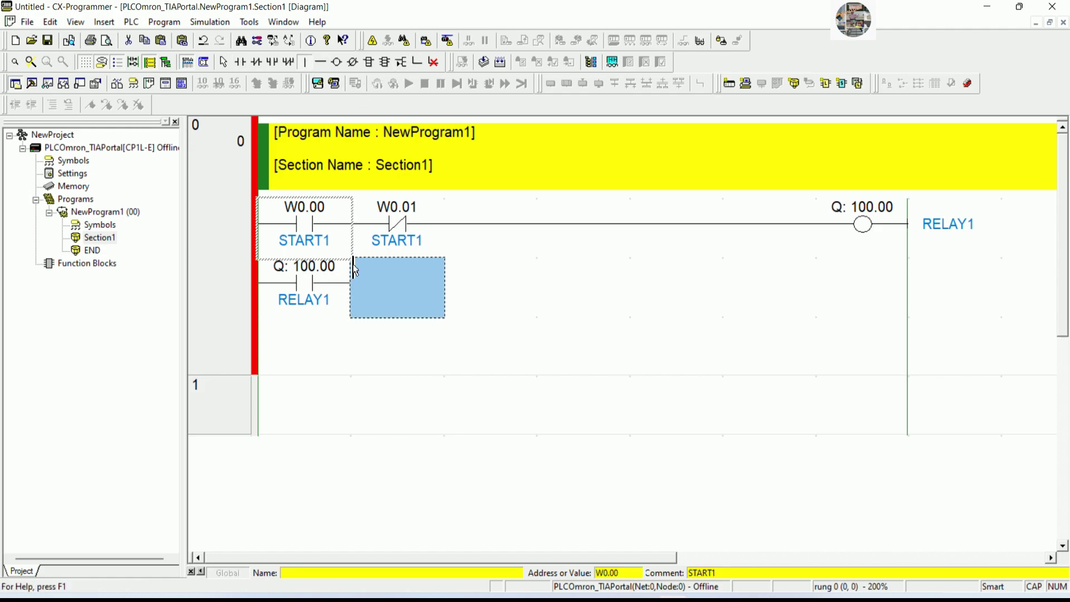
key("Escape")
left_click(305, 399)
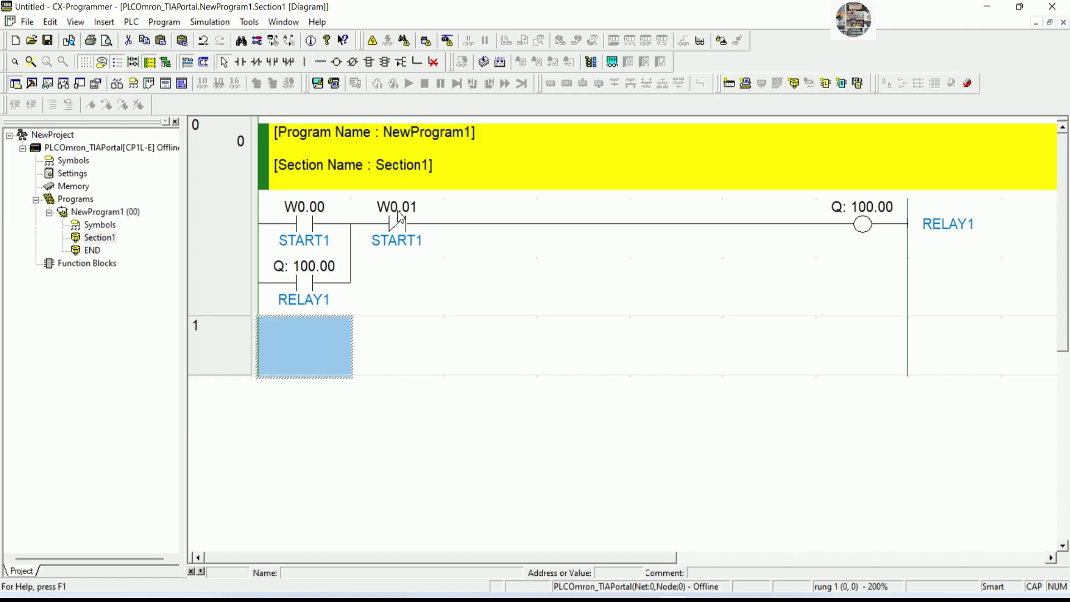
left_click(240, 246)
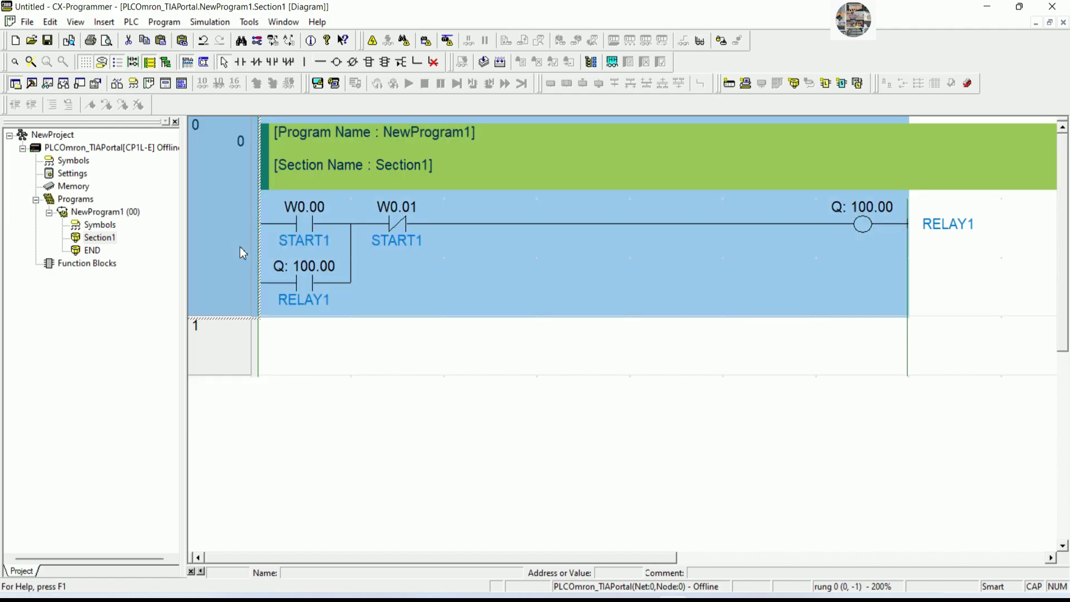
Step: Add a normally open contact W0.2 with the comment START2 at the beginning of rung 1
left_click(310, 344)
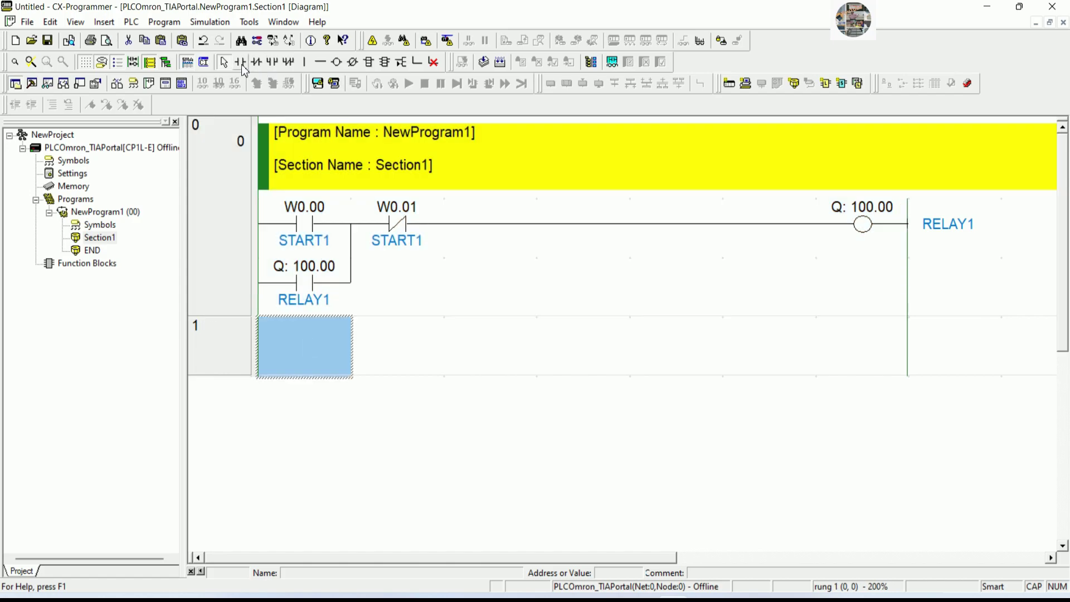
left_click(311, 349)
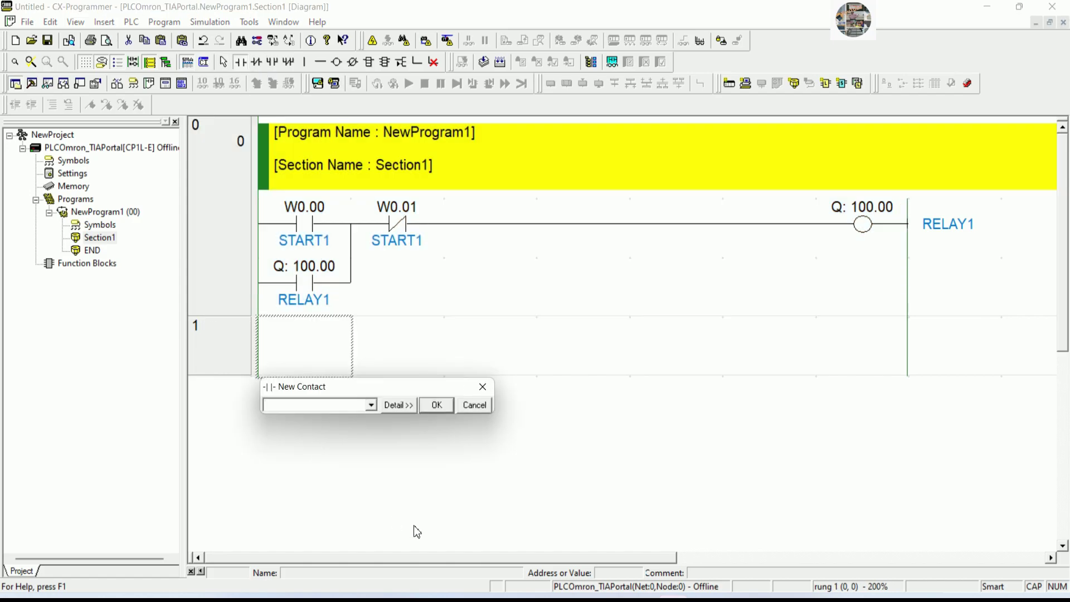
type("W0.2")
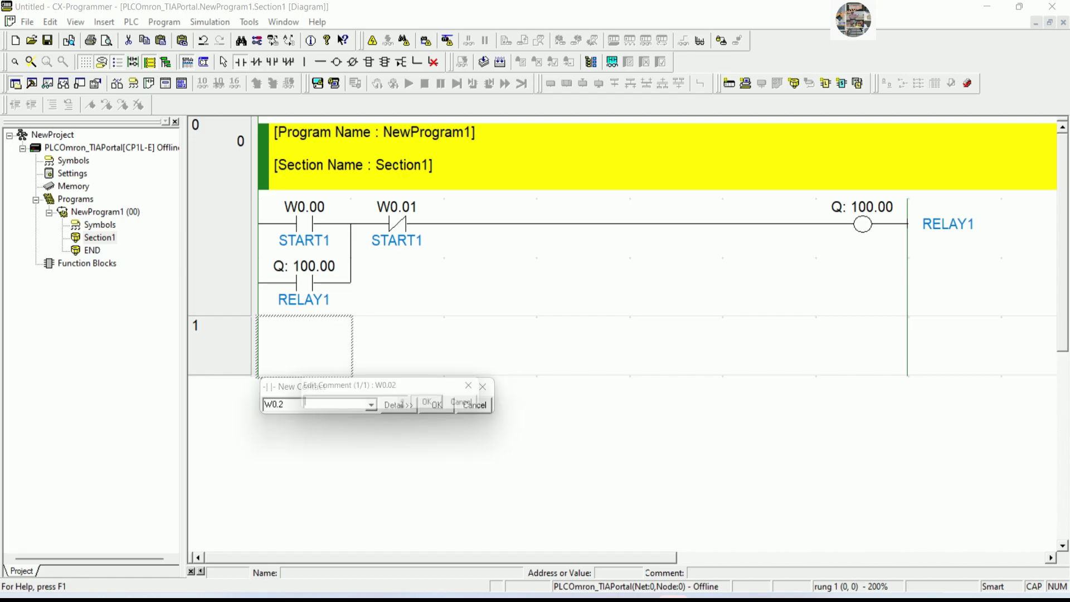
key("Return")
type("START")
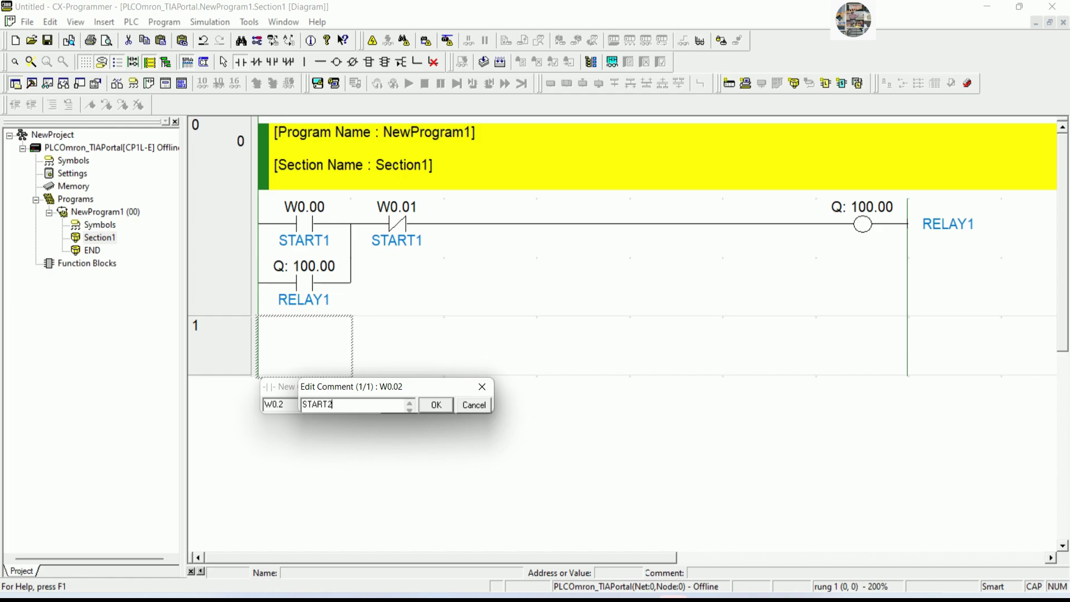
type("2")
key("Return")
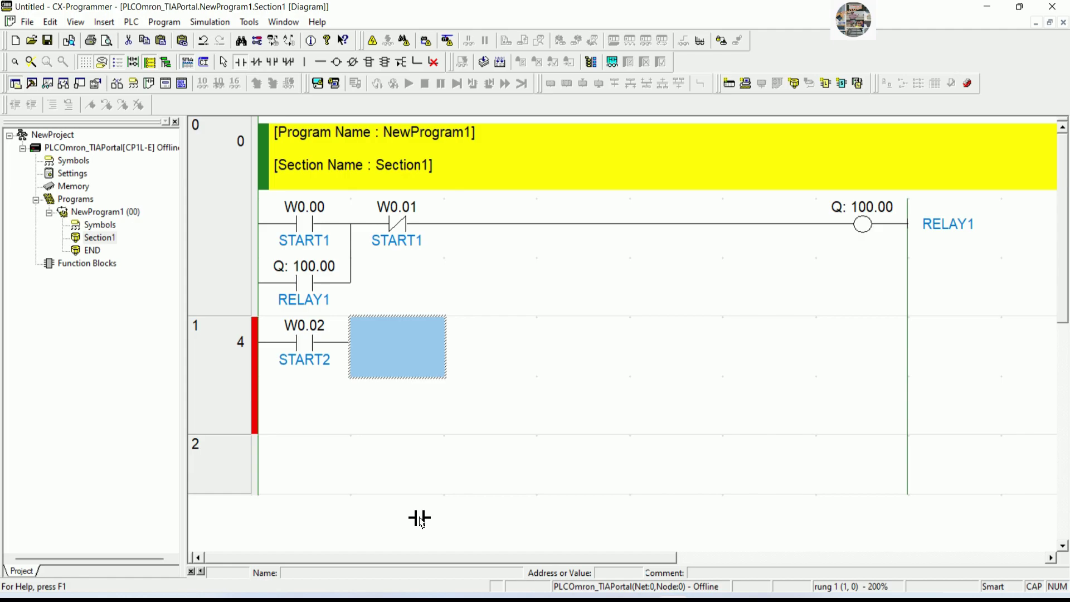
Step: Change the comment of the closed contact W0.01 on rung 0 to STOP1
double_click(407, 221)
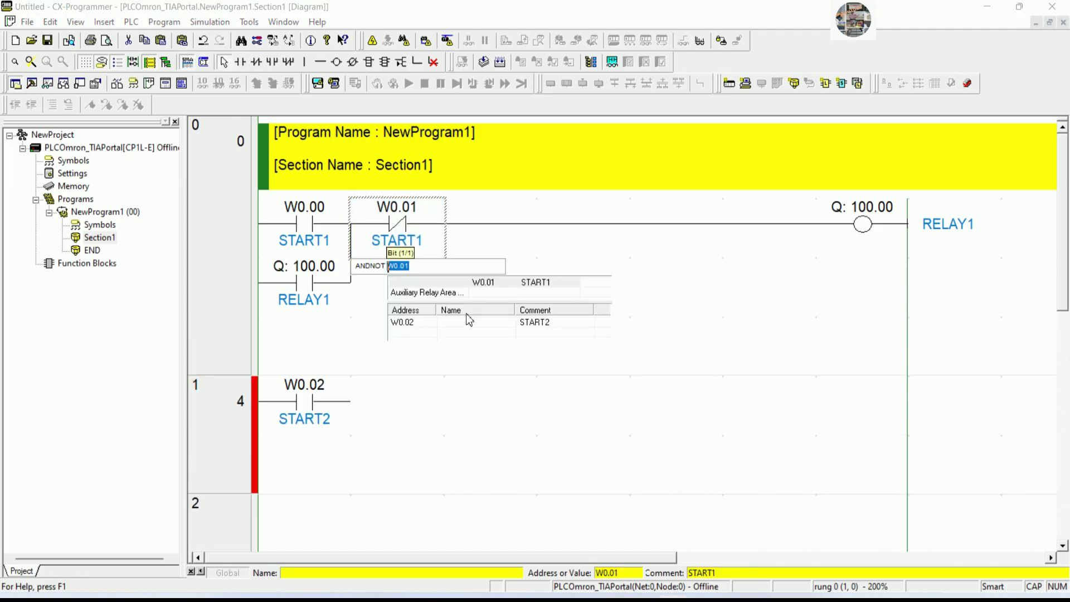
key("Return")
type("STO")
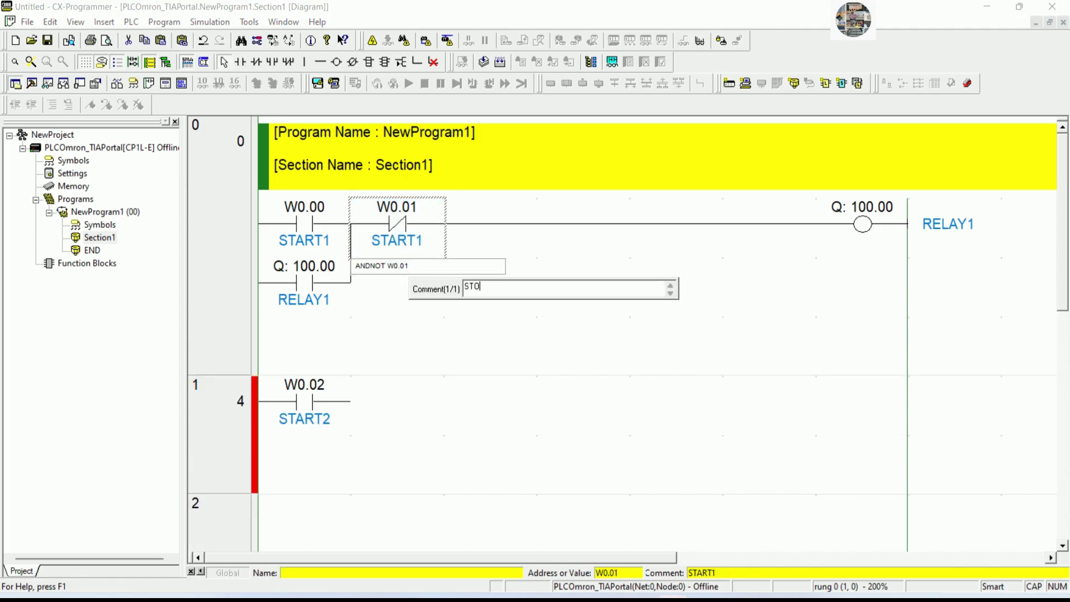
type("P1")
key("Return")
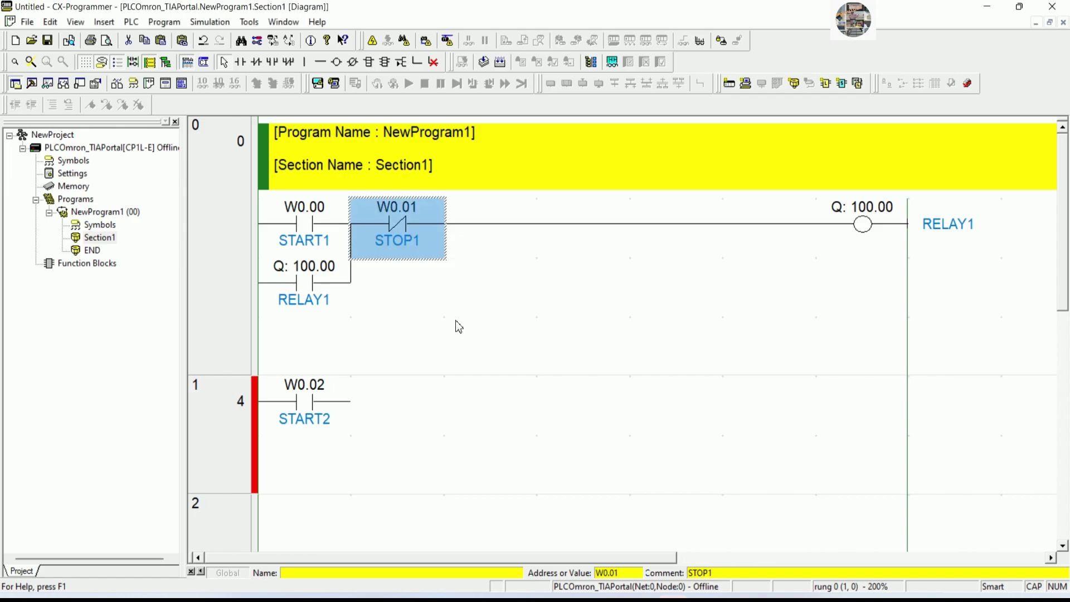
Step: Add a normally closed contact W0.3 with the comment STOP2 after the START2 contact on rung 1
left_click(356, 408)
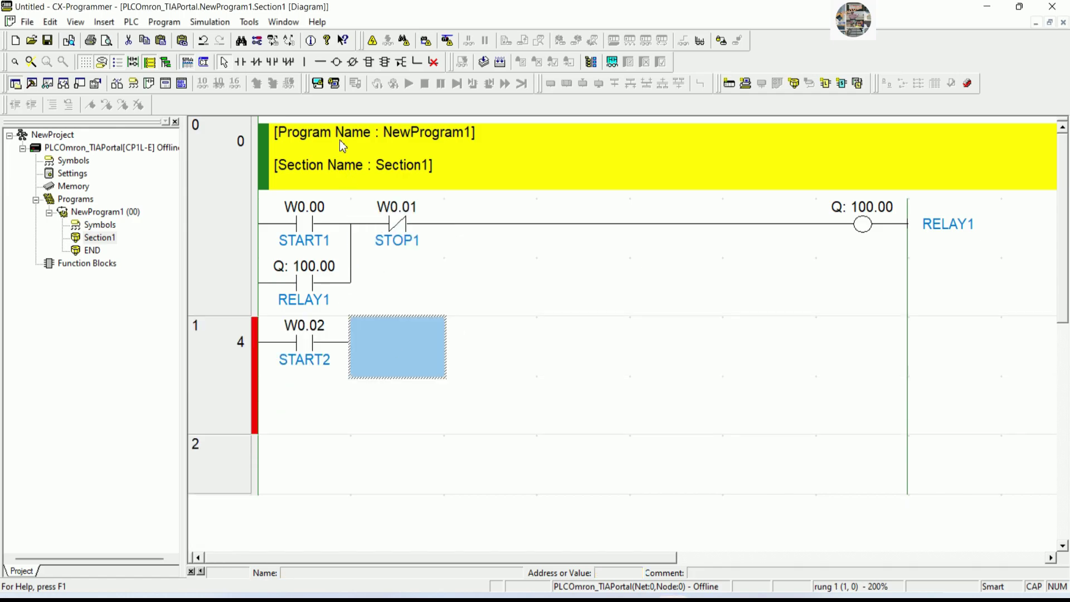
left_click(260, 64)
left_click(389, 344)
type("W0.3")
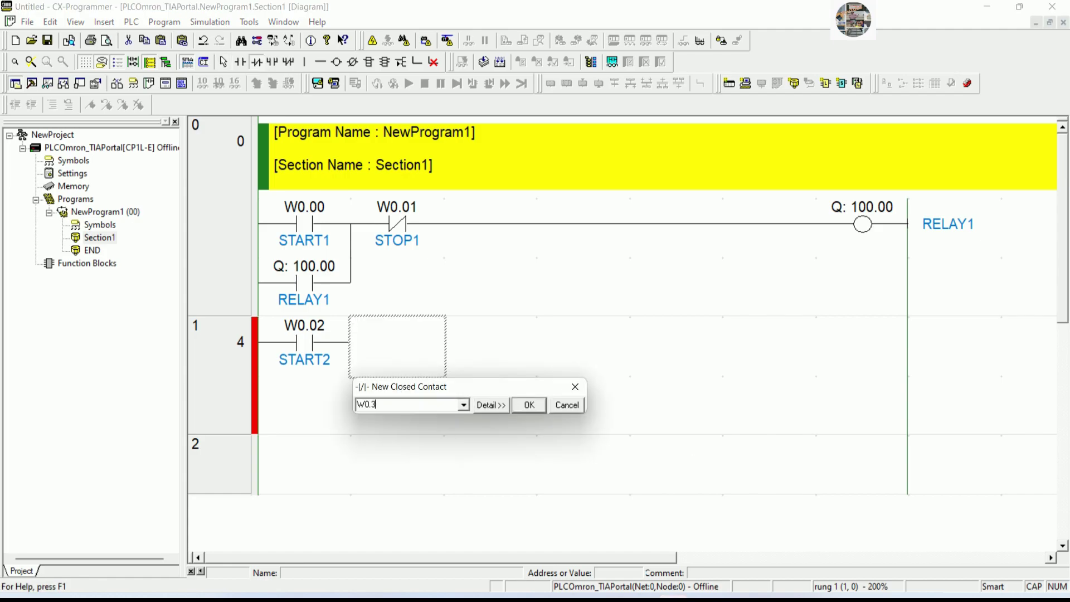
key("Return")
type("STOP2")
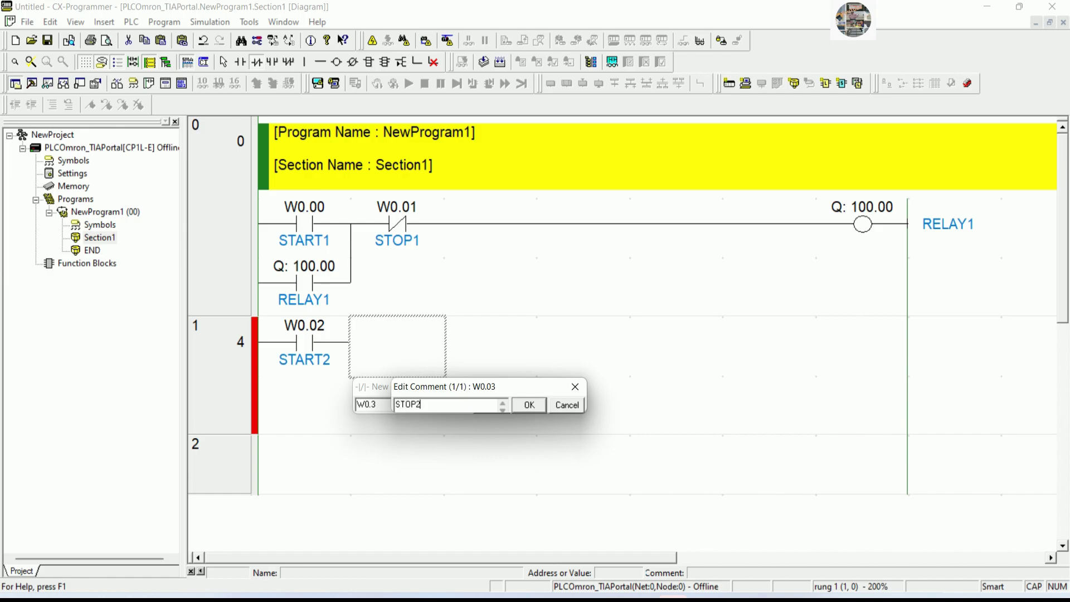
key("Return")
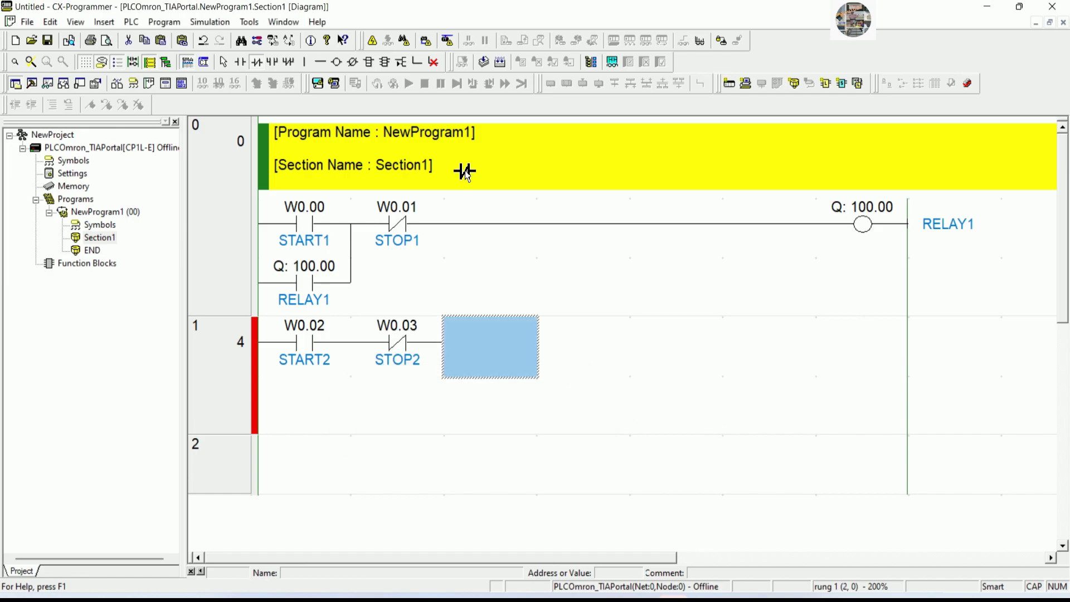
Step: Add an output coil 100.1 with the comment RELAY2 at the end of rung 1
left_click(337, 61)
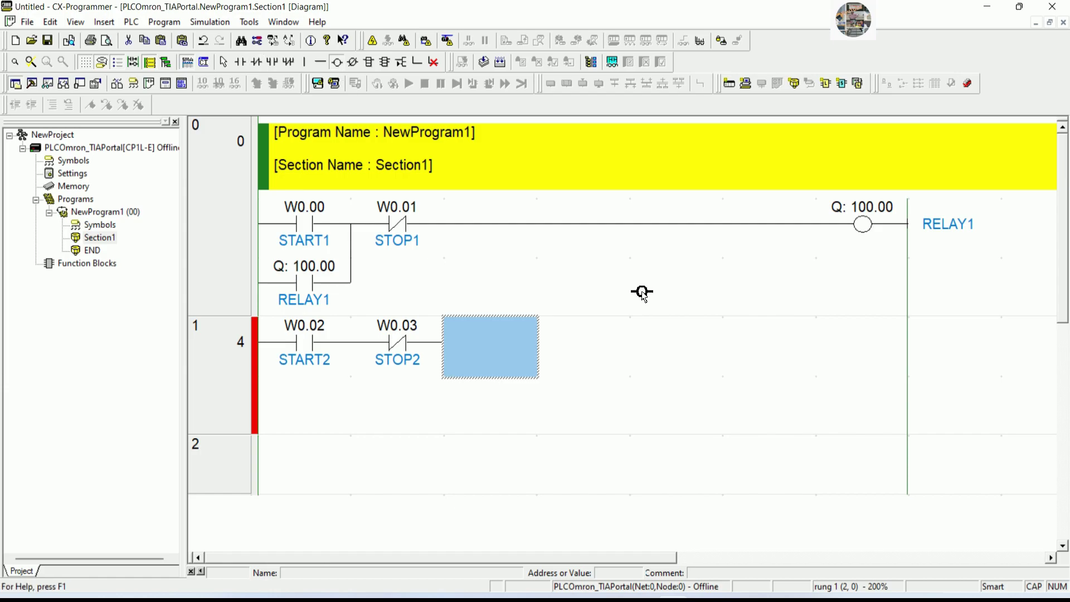
left_click(839, 346)
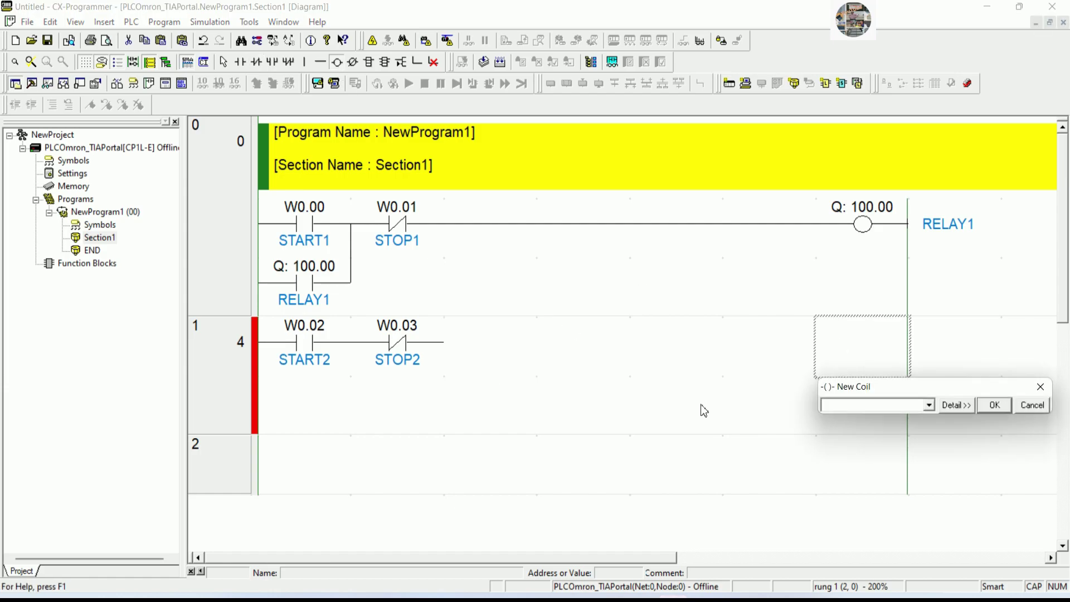
type("100.1")
key("Return")
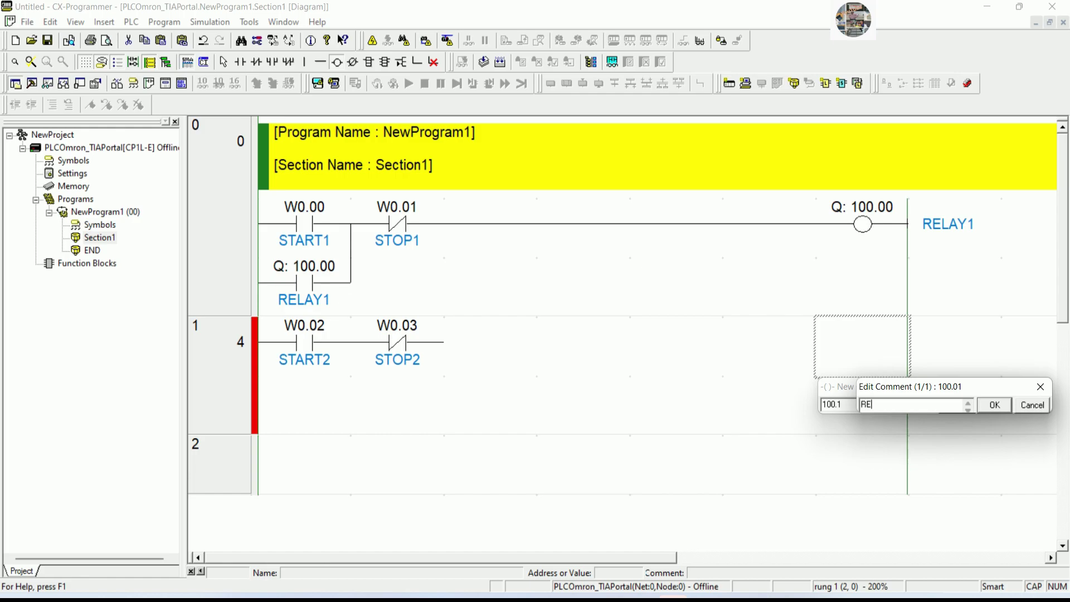
type("RELAY2")
key("Return")
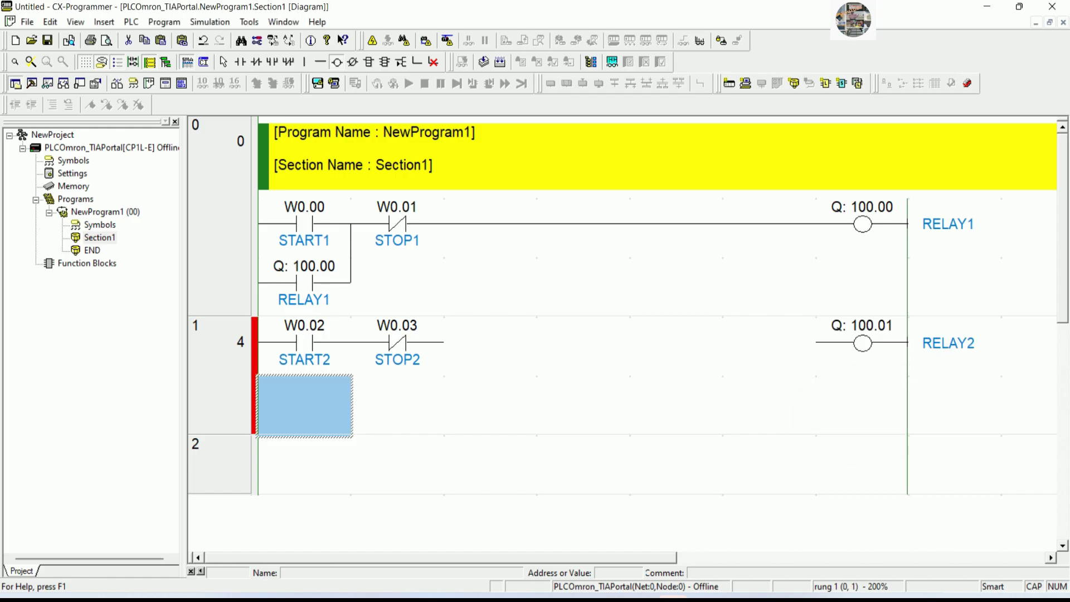
Step: Draw a horizontal line on rung 1 connecting the STOP2 contact to the RELAY2 coil
left_click(494, 346)
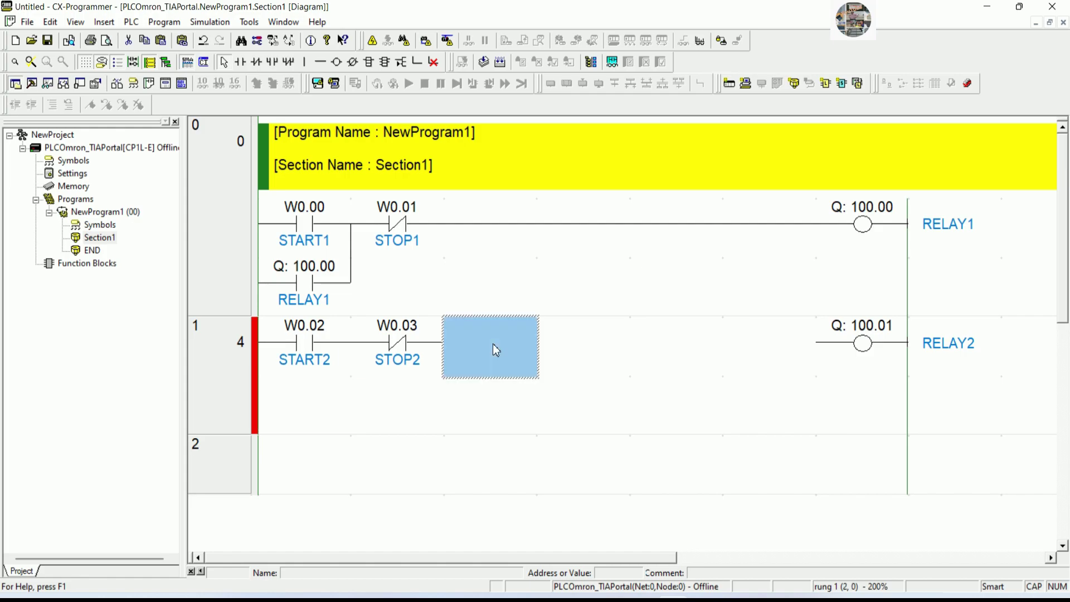
key("ctrl+Right")
key("ctrl+Right")
key("ctrl+Right")
key("ctrl+Right")
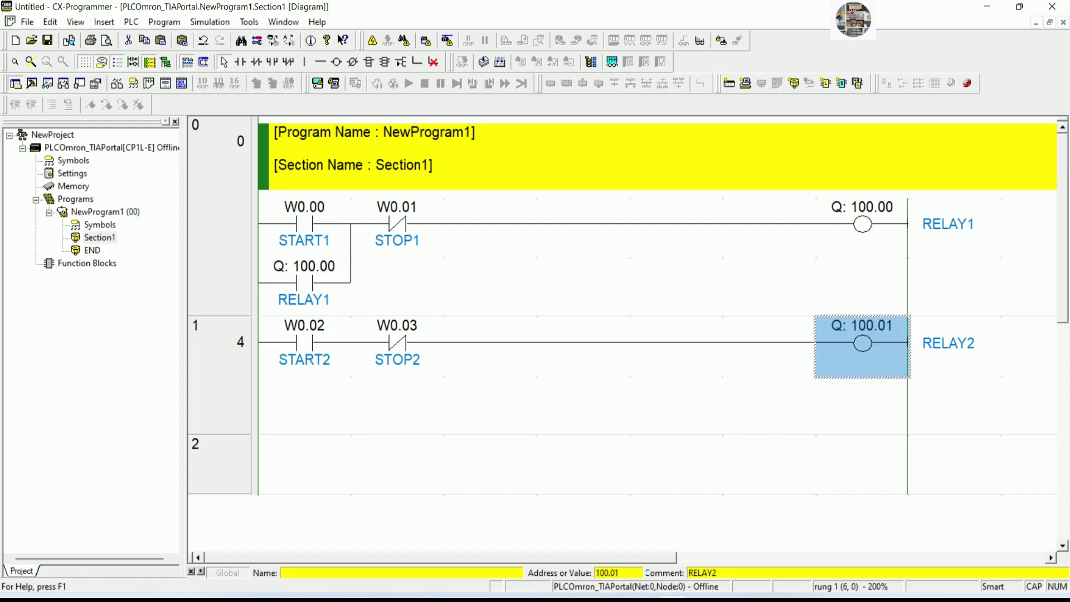
Step: Add a normally open contact 100.1 beneath the START2 contact on rung 1, keeping its RELAY2 comment
left_click(304, 406)
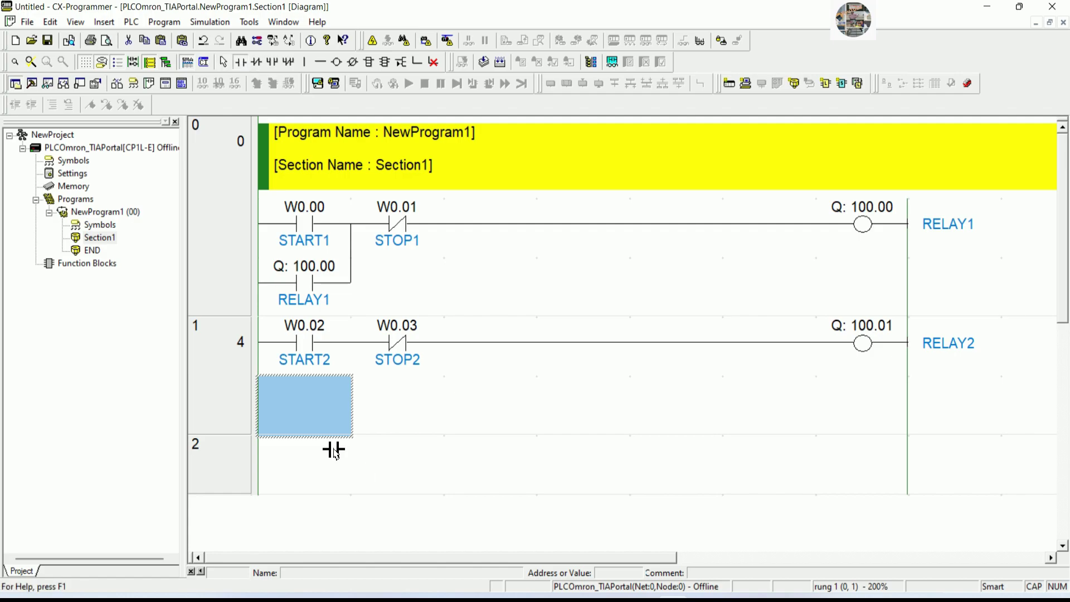
key("c")
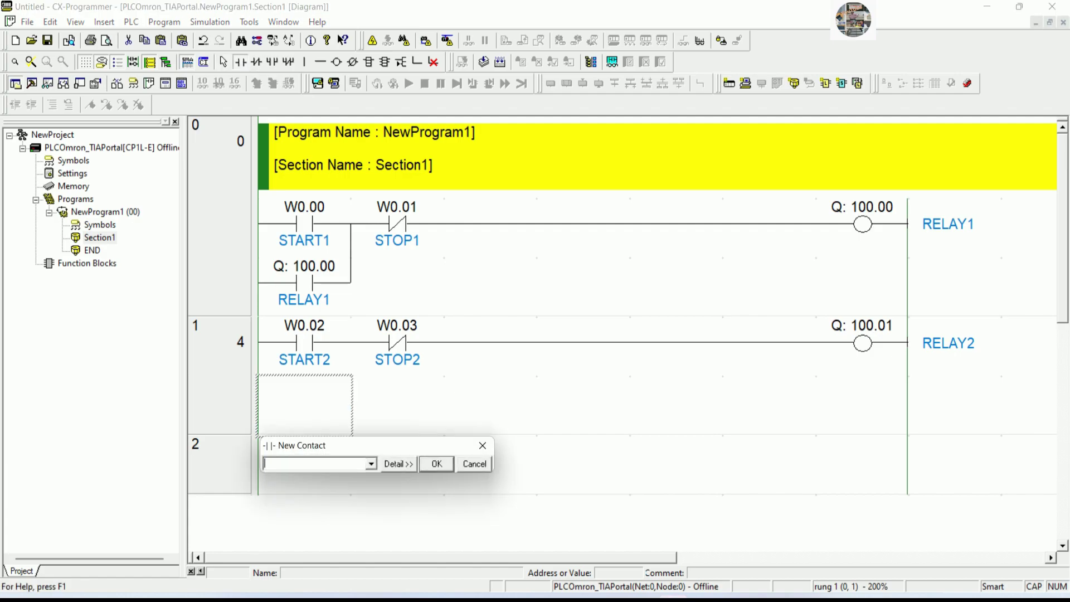
type("RE")
type("100.1")
key("Return")
key("Return")
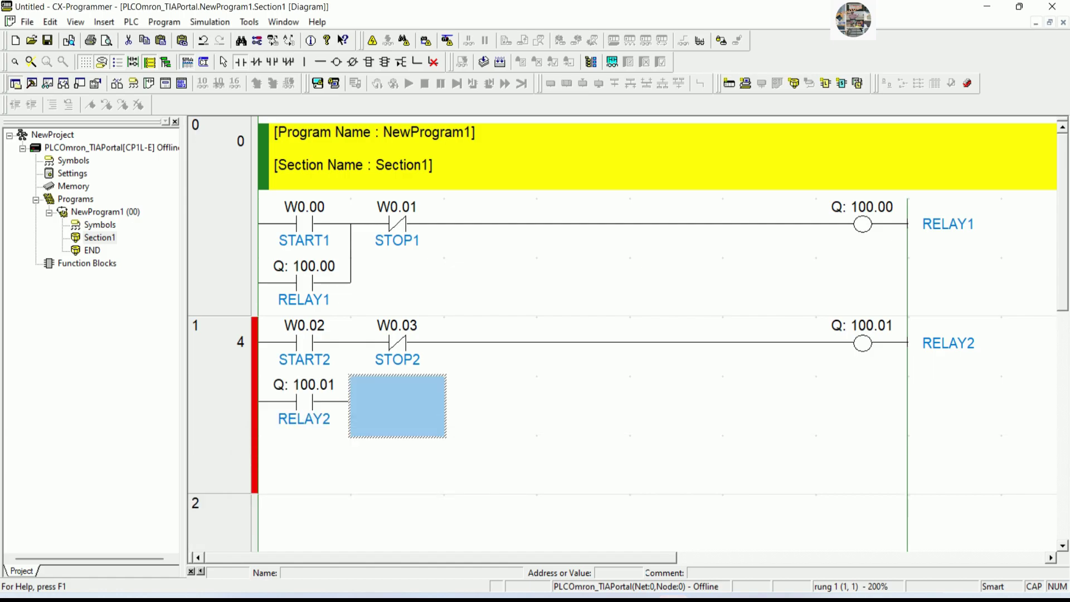
Step: Join the RELAY2 contact in parallel with START2 on rung 1 using a vertical line between their outputs
left_click(305, 62)
left_click(352, 375)
left_click(355, 380)
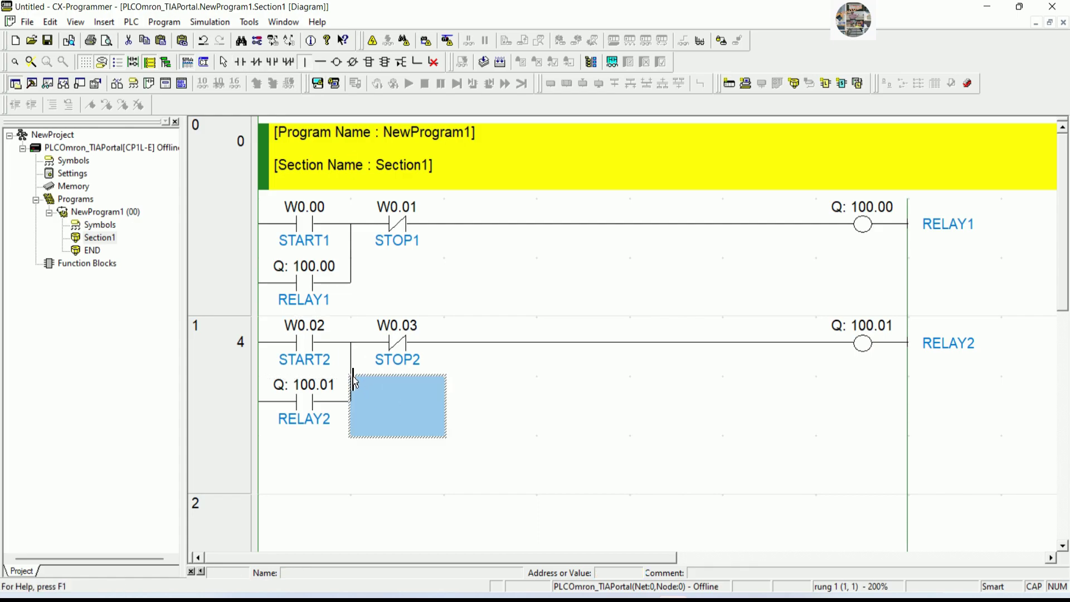
key("Escape")
left_click(471, 406)
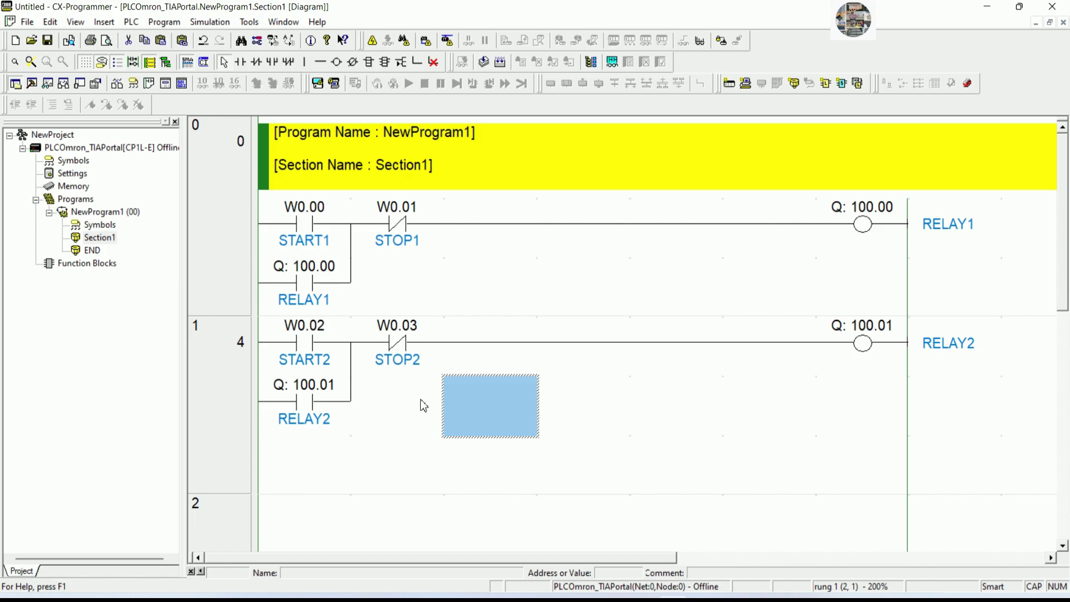
scroll(424, 406, "down", 3)
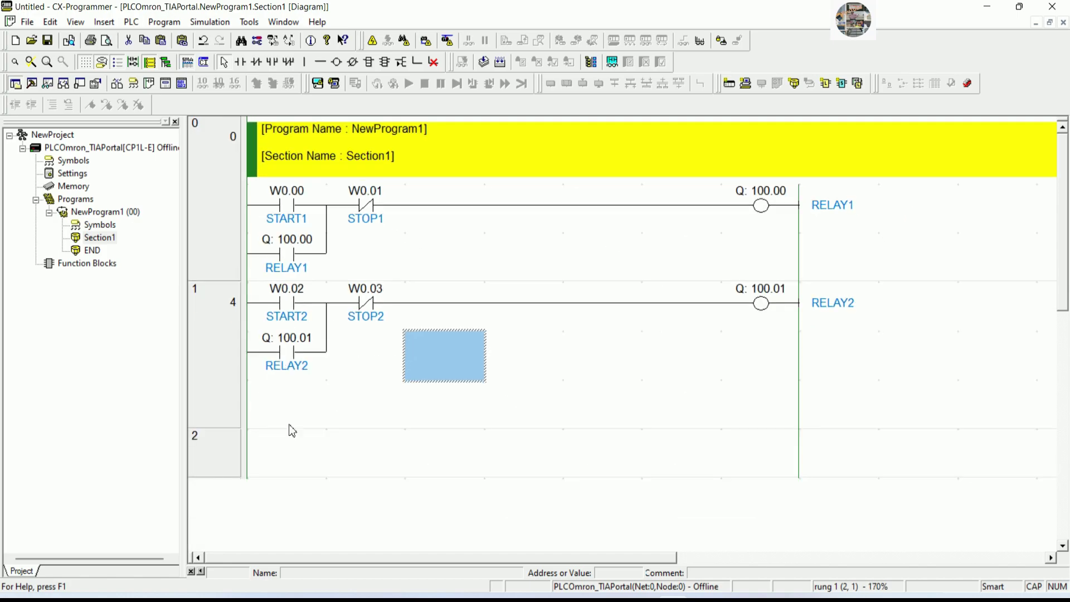
Step: Add a normally open contact W0.4 with the comment START3 at the beginning of rung 2
left_click(291, 431)
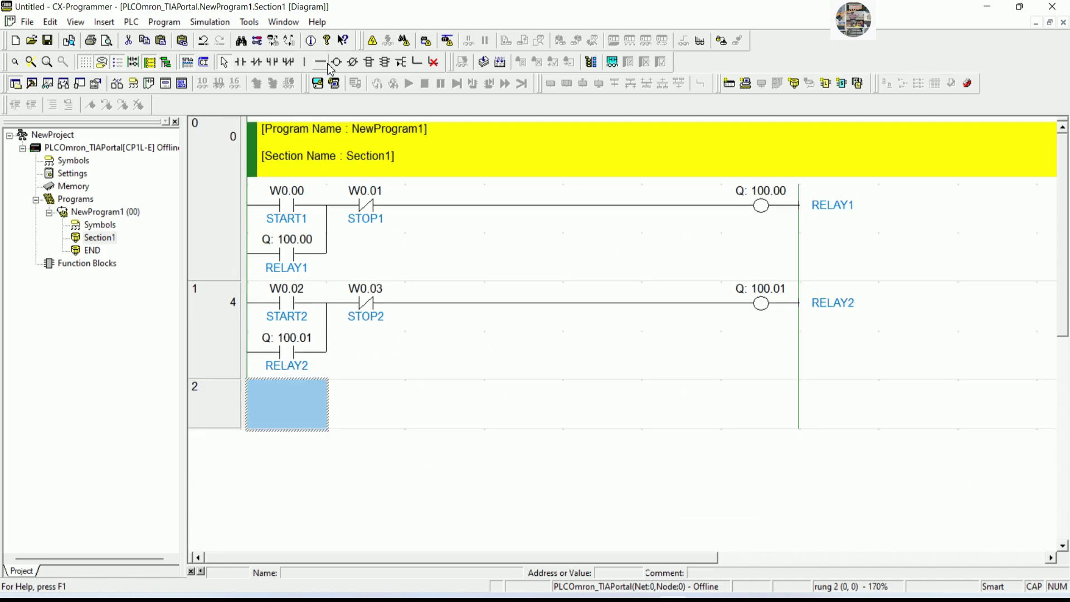
left_click(241, 61)
left_click(290, 413)
type("W")
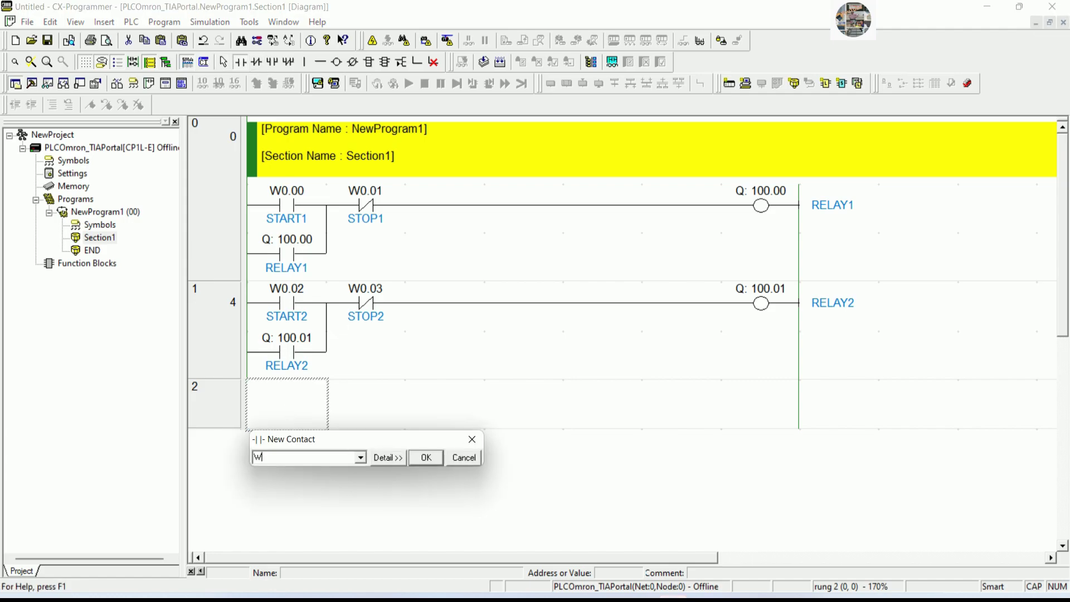
type("0.4")
key("Return")
type("START")
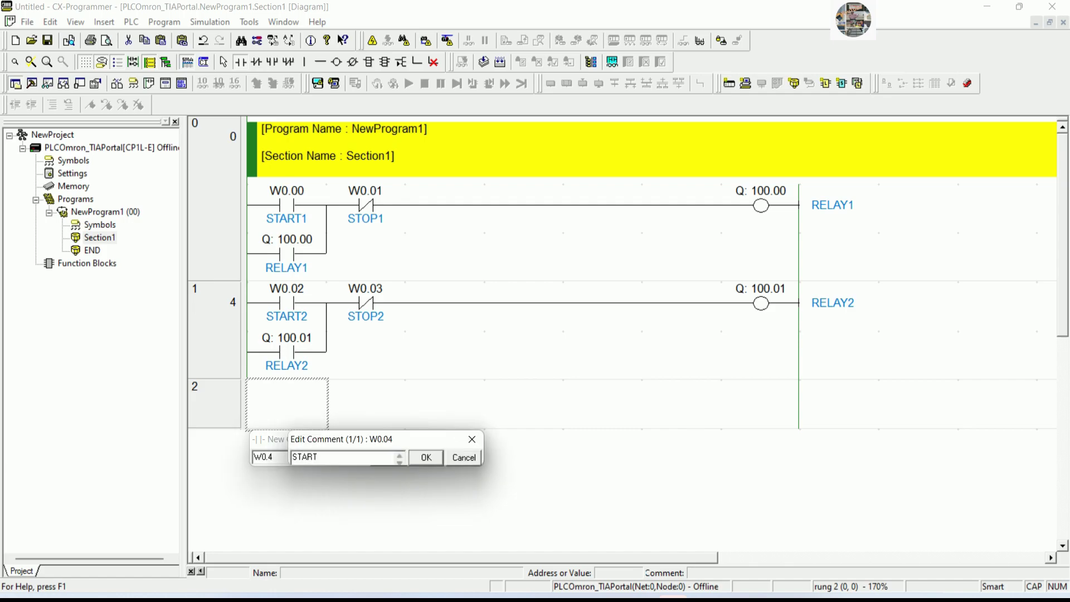
type("3")
key("Return")
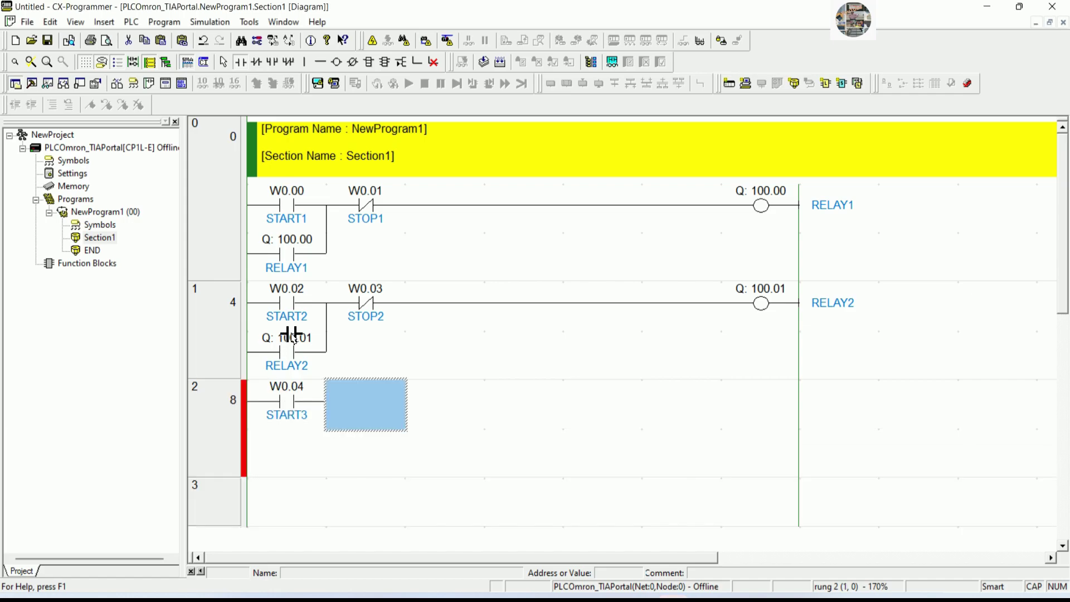
Step: Add a normally closed contact W0.5 with the comment STOP3 after the START3 contact on rung 2
left_click(255, 62)
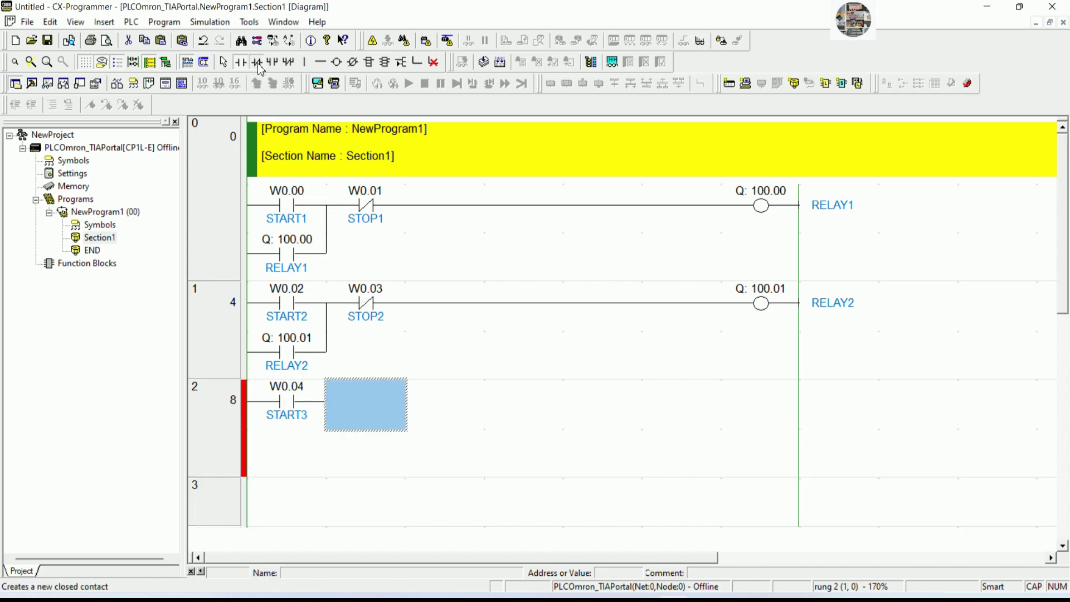
left_click(363, 407)
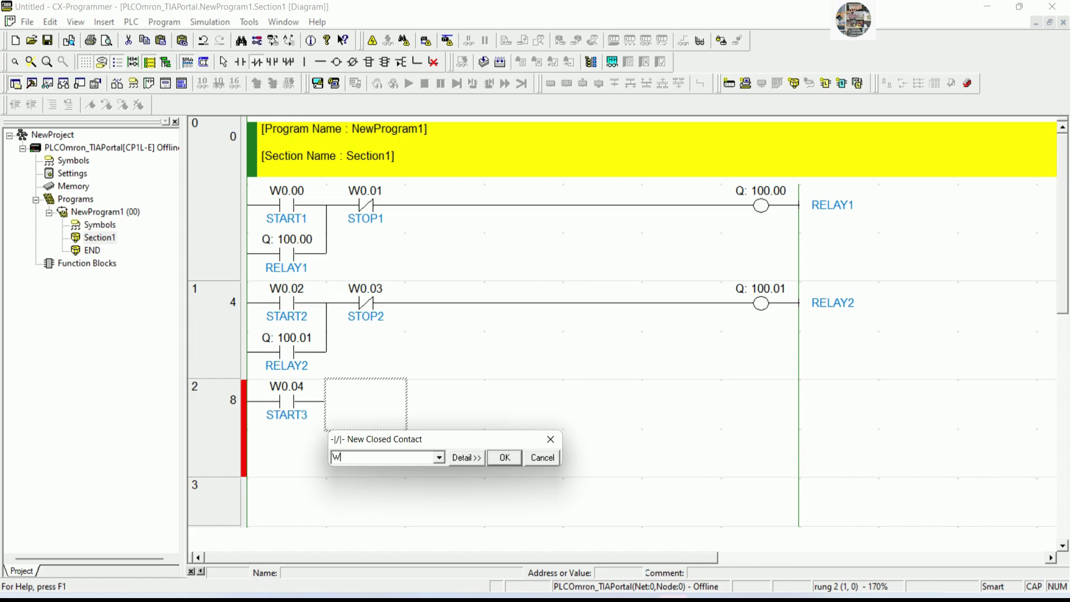
type("W0.5")
key("Return")
type("START")
key("BackSpace")
key("BackSpace")
key("BackSpace")
key("BackSpace")
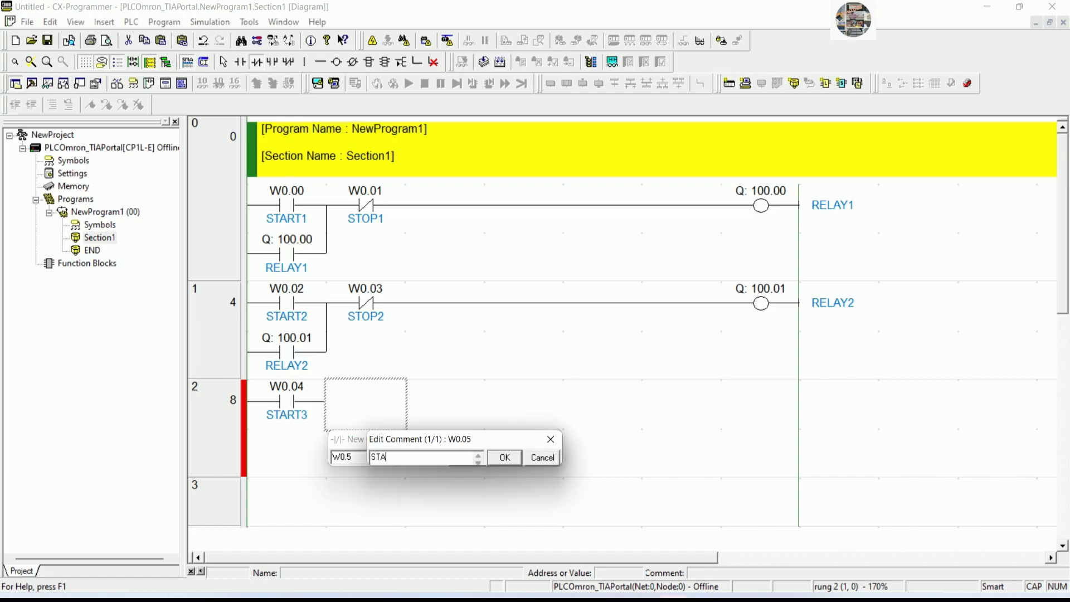
type("TOP3")
key("Return")
Step: Add an output coil 100.2 with the comment RELAY3 at the end of rung 2
left_click(337, 62)
left_click(762, 434)
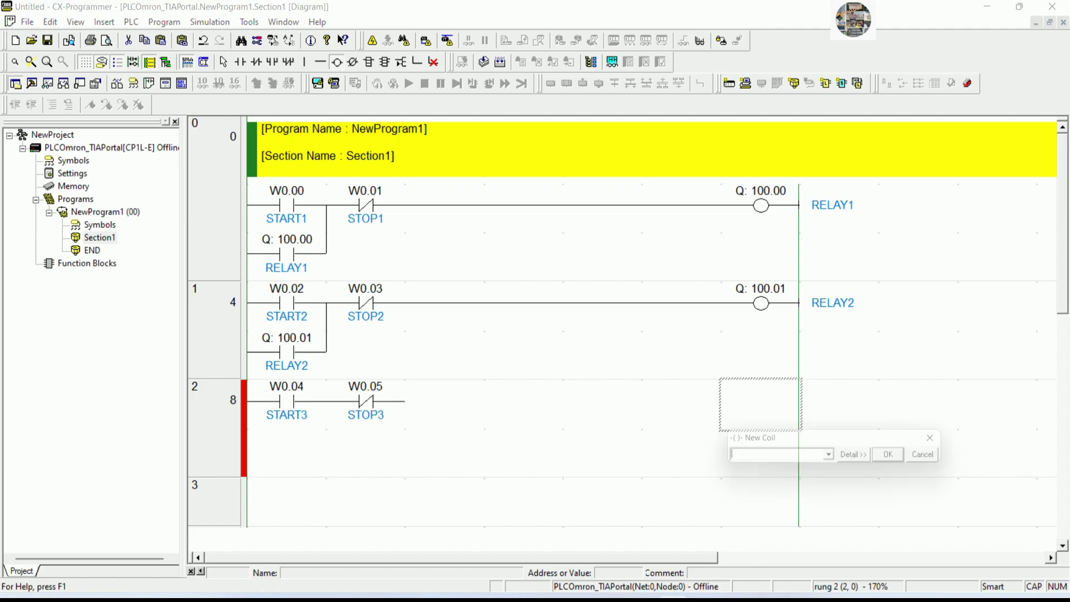
type("100.2")
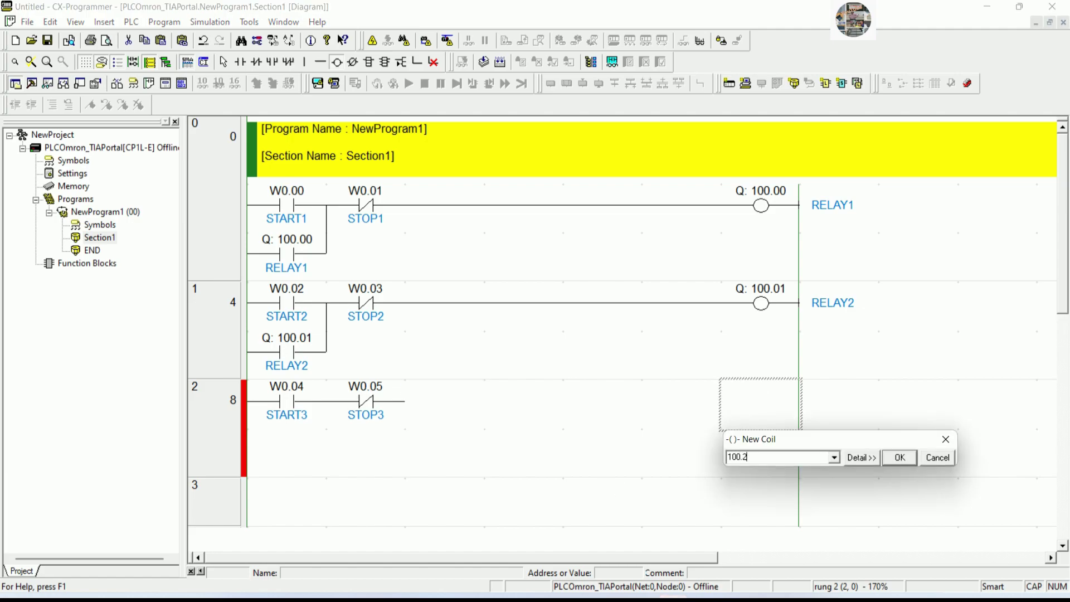
key("Return")
type("RELAY3")
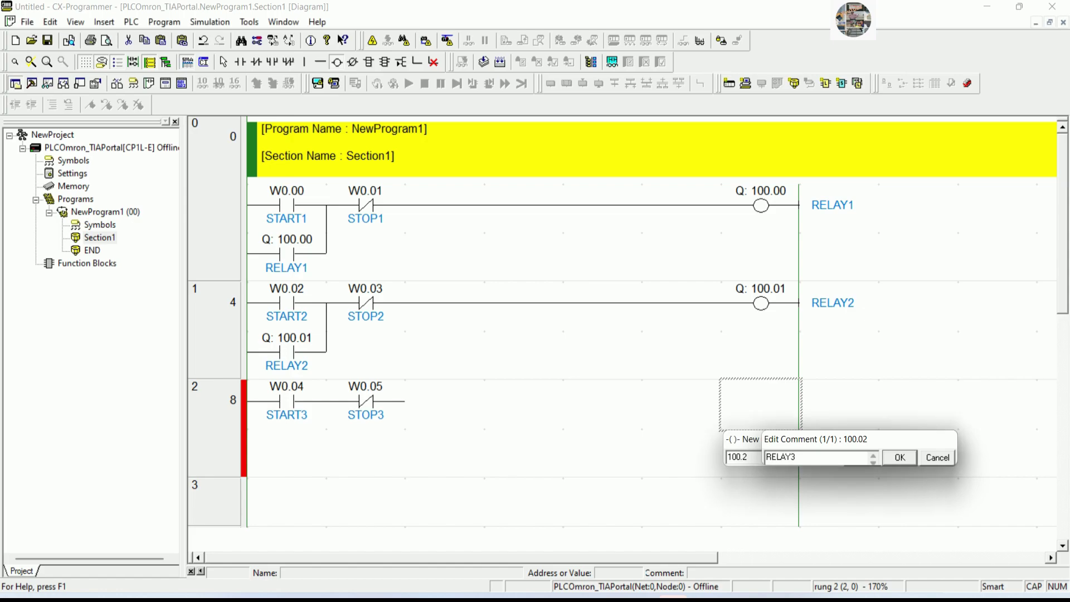
key("Return")
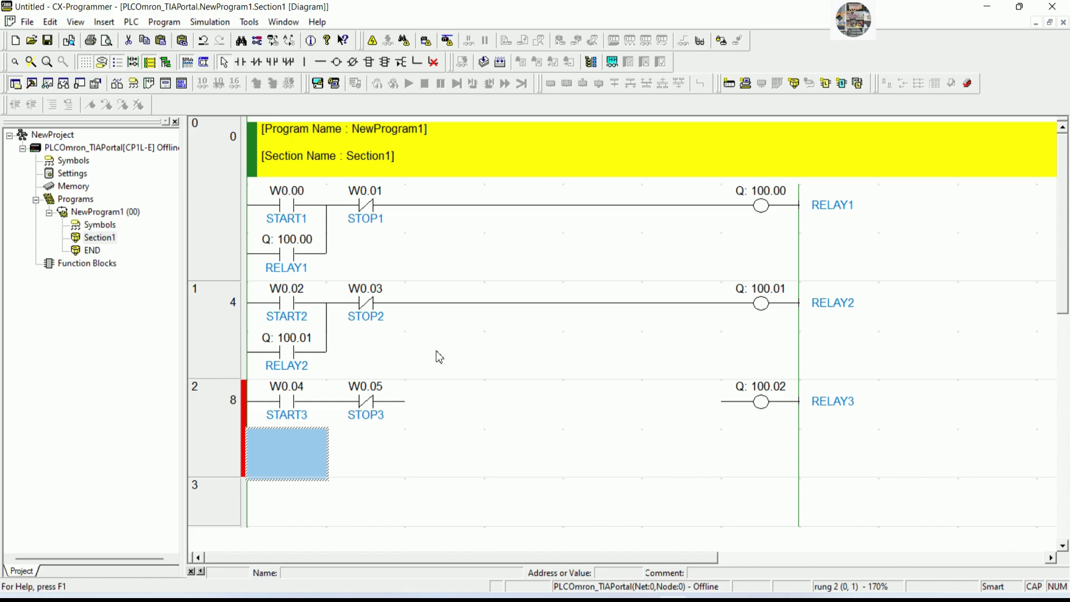
Step: Draw a horizontal line on rung 2 connecting the STOP3 contact to the RELAY3 coil
left_click(435, 401)
left_click(320, 62)
left_click(435, 406)
left_click(506, 413)
left_click(599, 413)
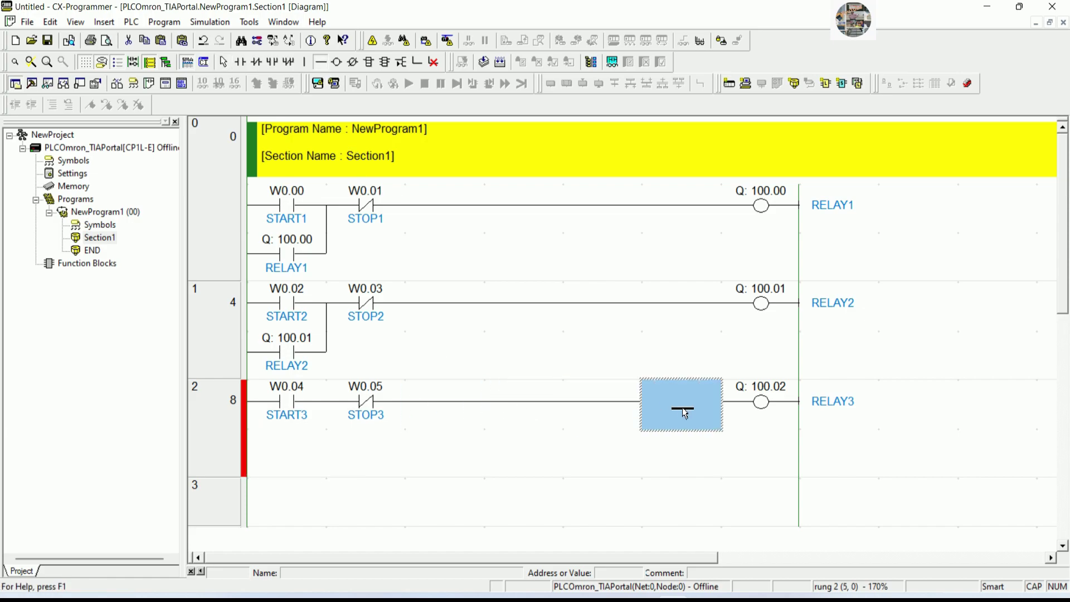
left_click(682, 413)
key("Escape")
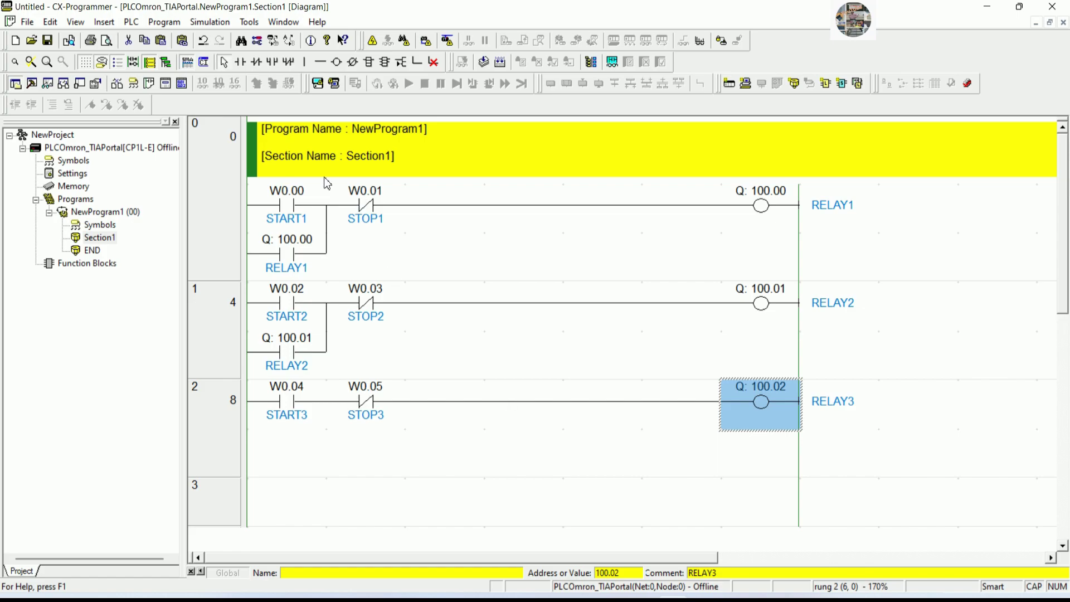
Step: Add a normally open contact 100.2 beneath the START3 contact on rung 2, keeping its RELAY3 comment
left_click(246, 63)
left_click(285, 455)
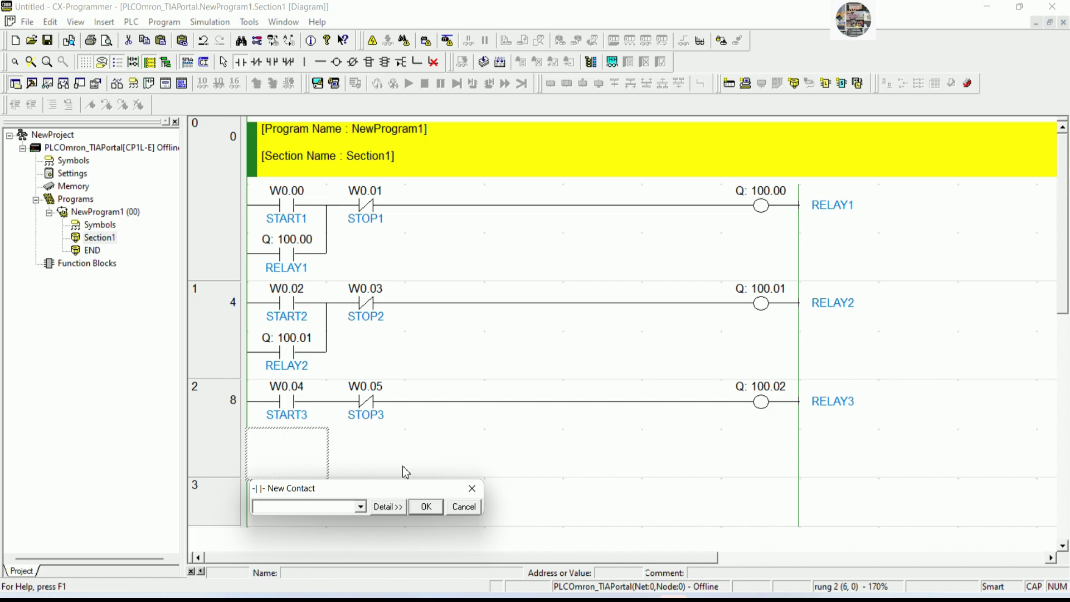
type("100.2")
key("Return")
key("Return")
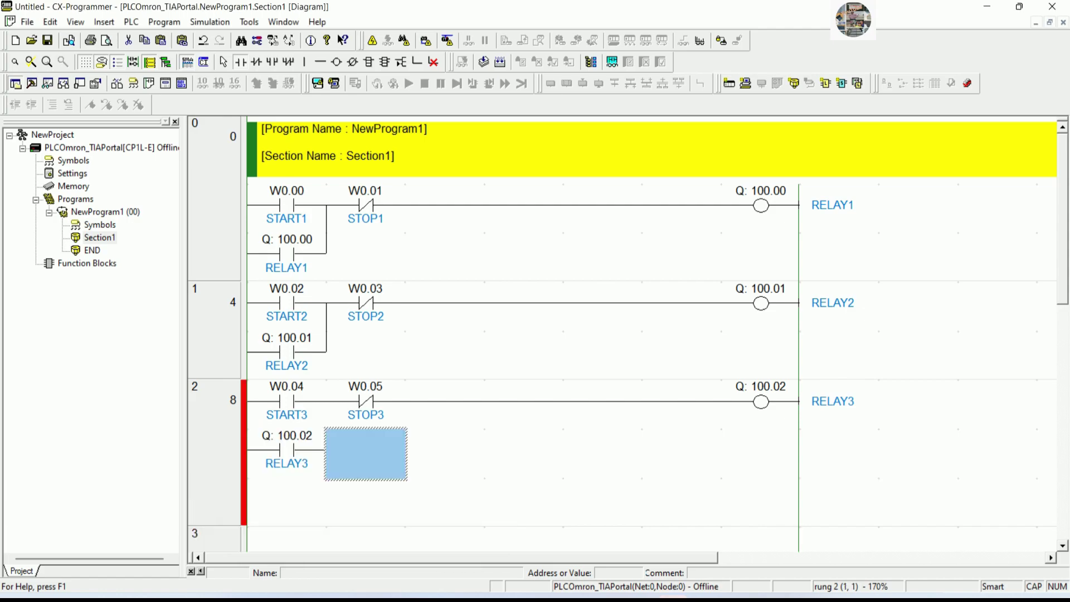
Step: Join the RELAY3 contact in parallel with START3 on rung 2 using a vertical line between their outputs
left_click(305, 61)
left_click_drag(354, 415, 345, 431)
key("Escape")
left_click(447, 407)
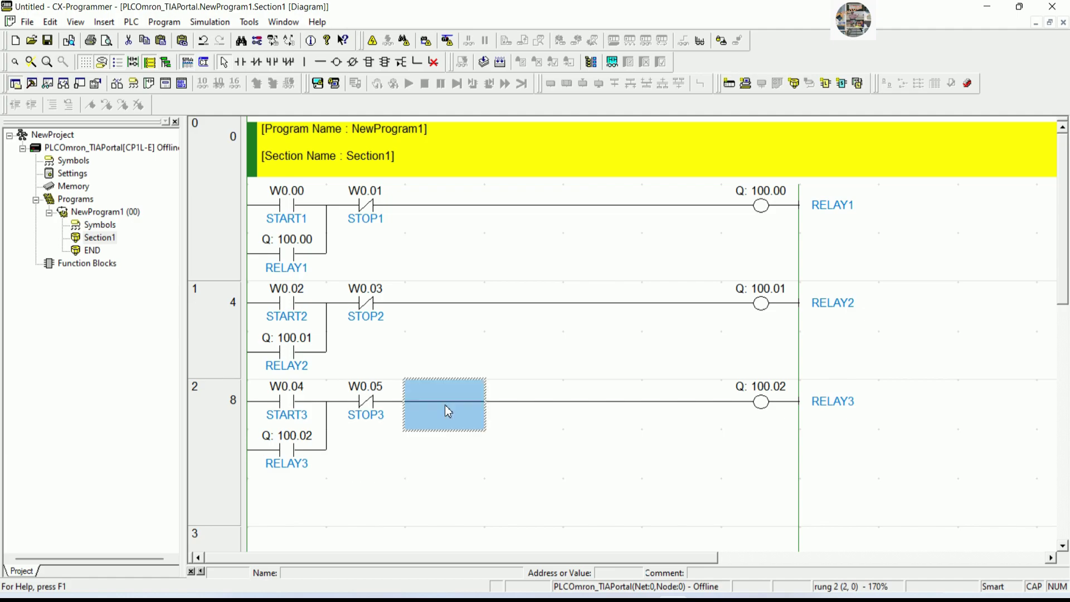
scroll(492, 411, "down", 4)
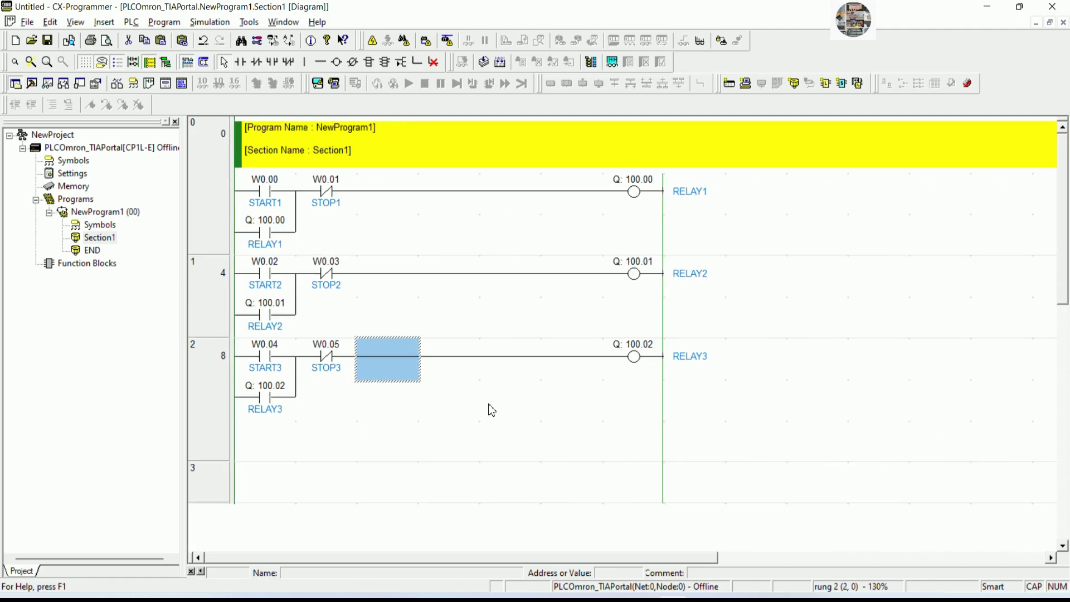
left_click(453, 460)
left_click(392, 417)
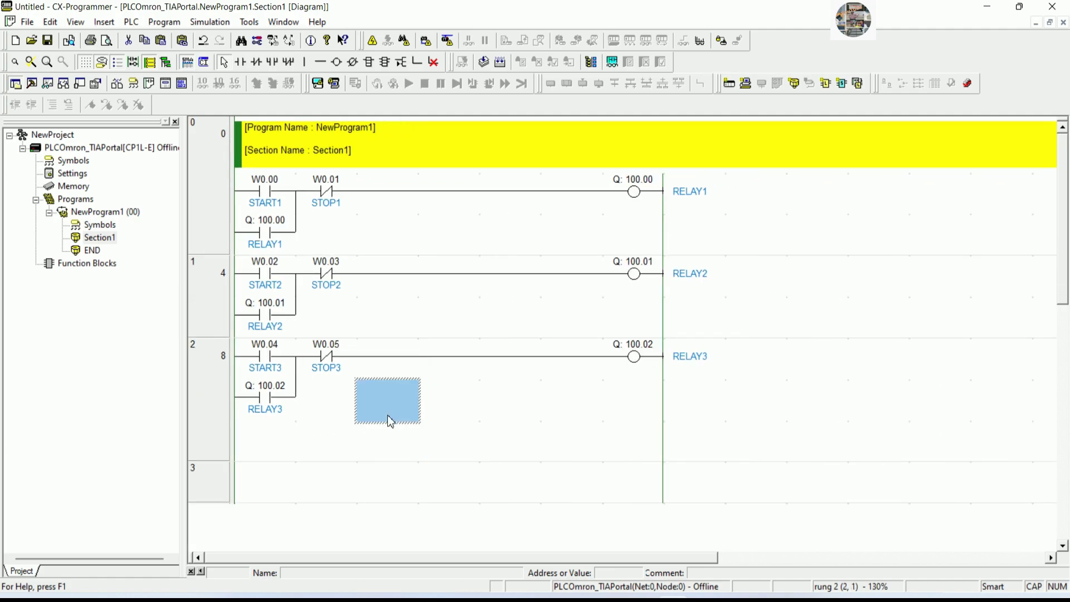
scroll(395, 422, "up", 7)
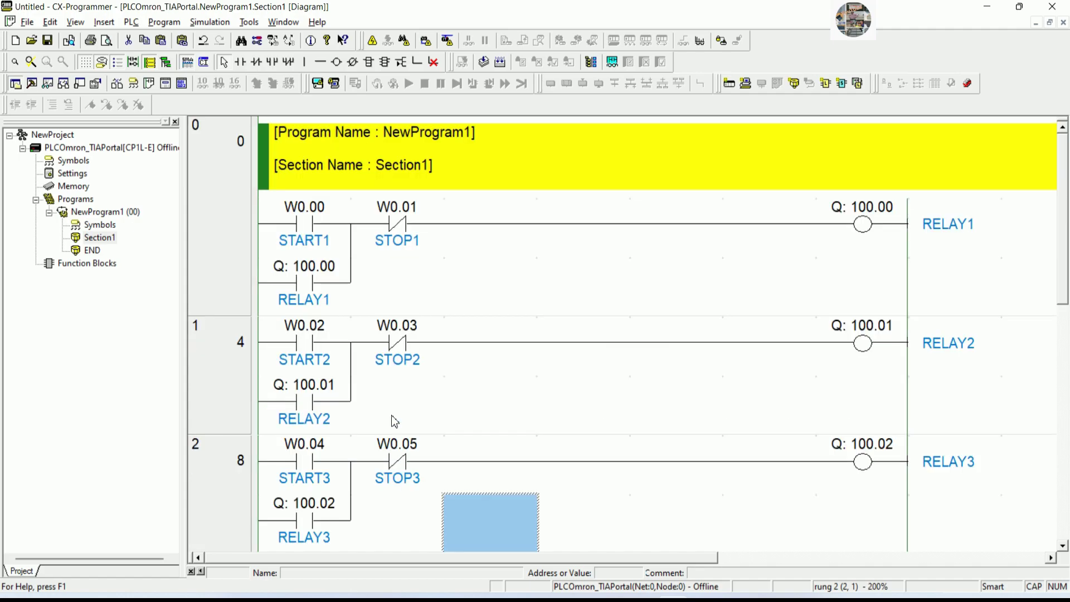
scroll(395, 422, "down", 4)
scroll(444, 411, "down", 2)
scroll(445, 411, "up", 2)
Step: Copy the complete rung 2 logic and paste it into the empty rung 3
left_click(300, 523)
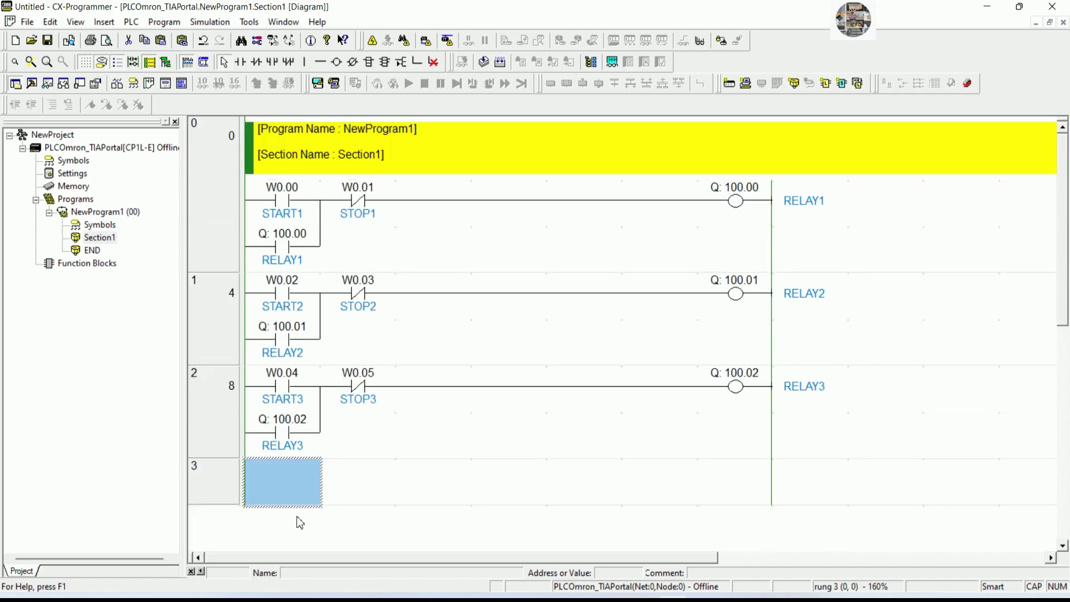
left_click_drag(262, 382, 699, 450)
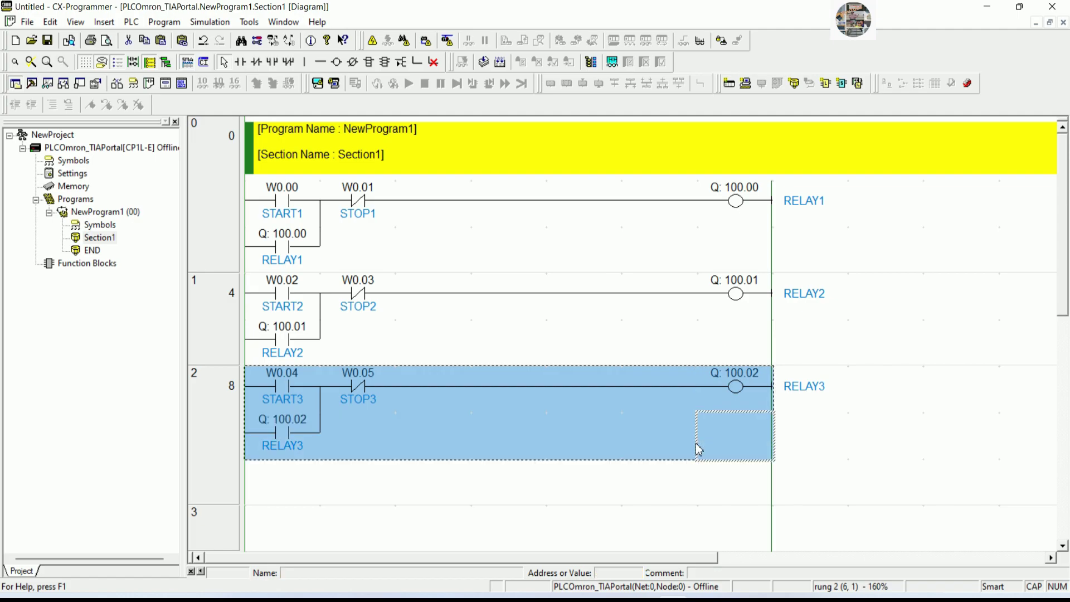
left_click(304, 499)
scroll(306, 500, "down", 1)
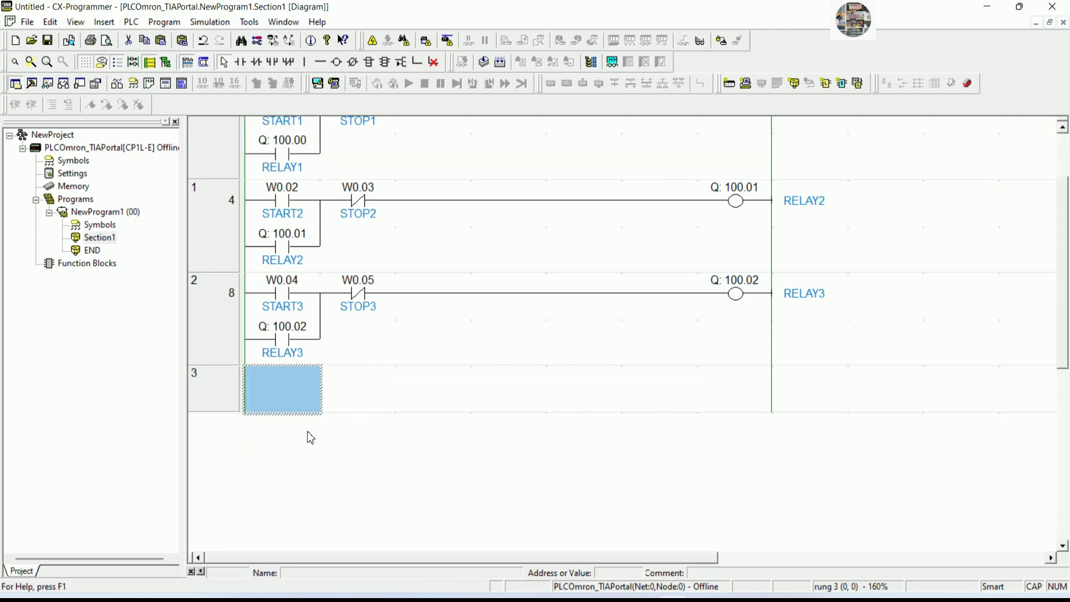
key("ctrl+v")
left_click(421, 426)
left_click(299, 399)
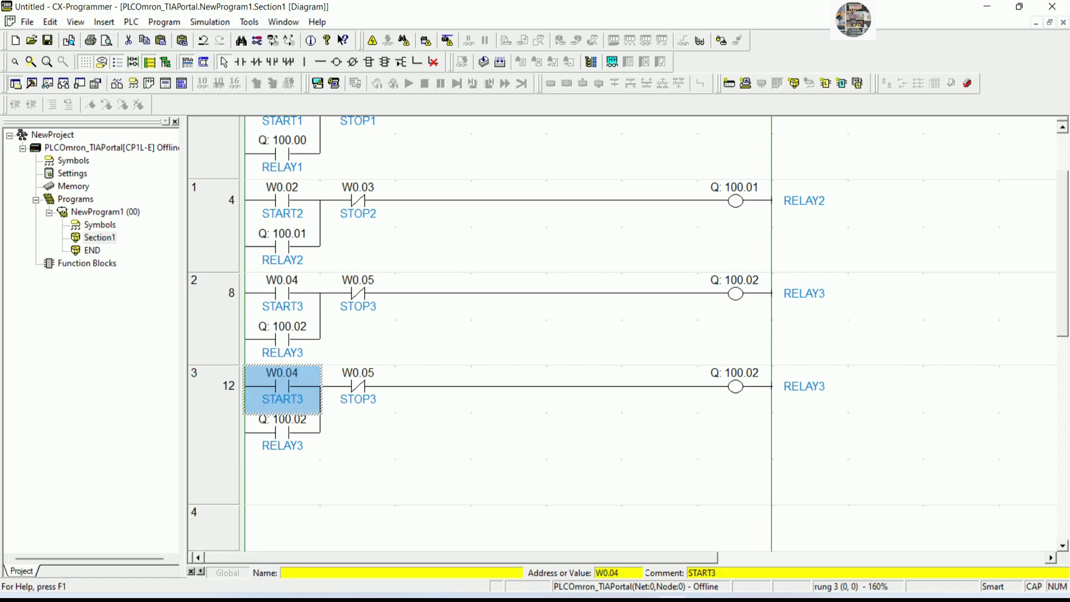
Step: Change the START3 contact on rung 3 to address W0.6 with the comment START4
key("w")
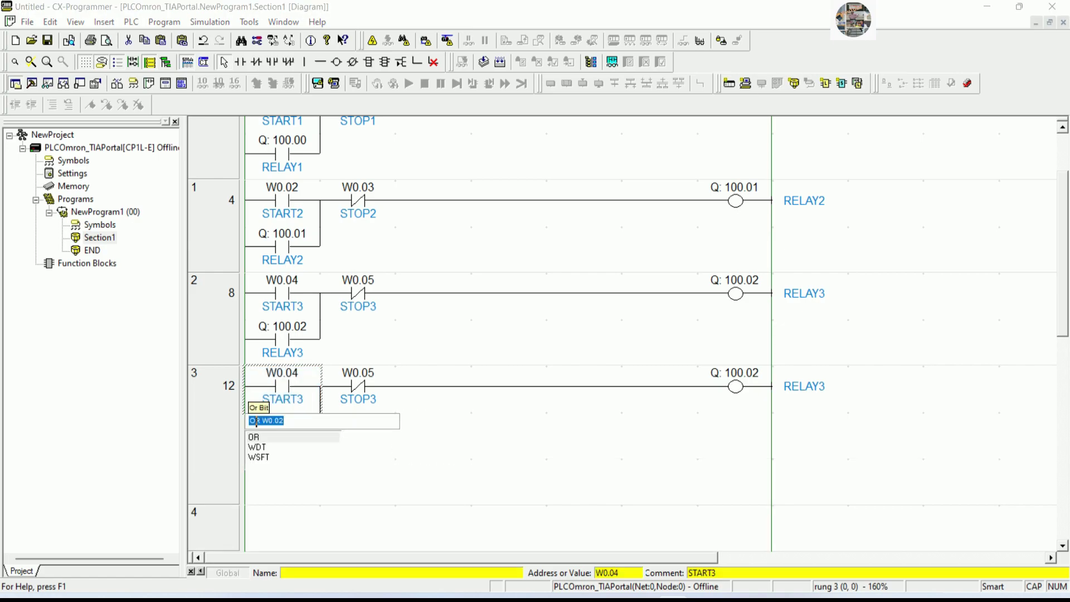
type("W")
key("Escape")
key("Return")
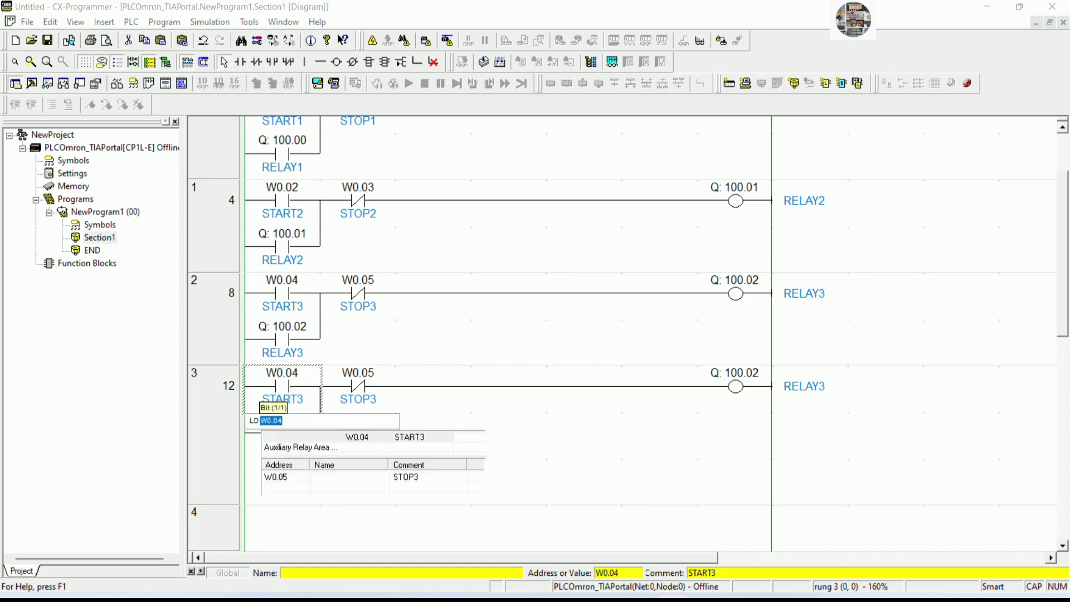
type("W0")
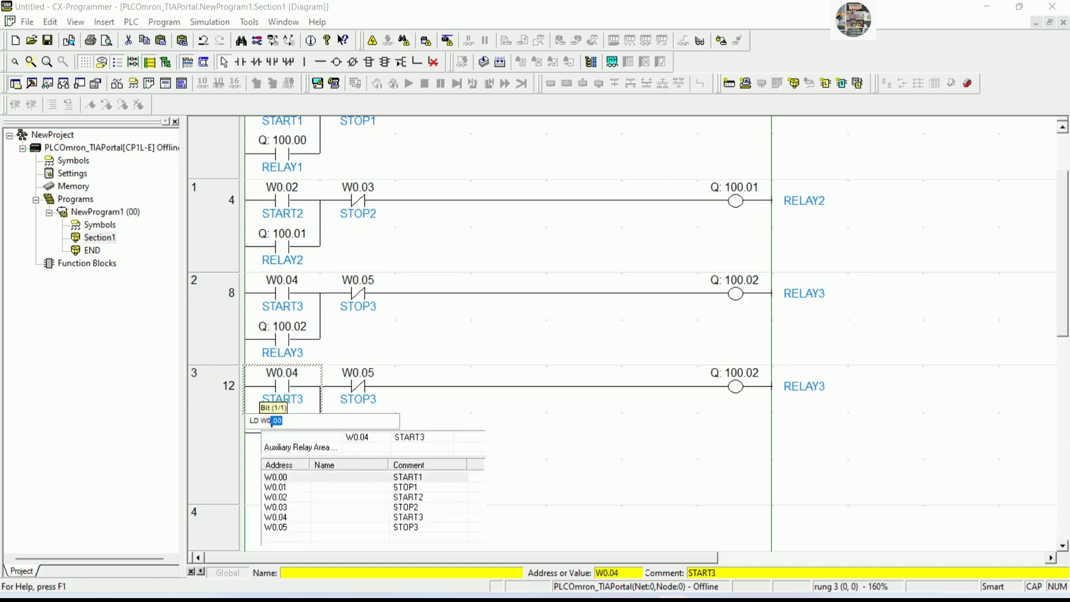
type(".6")
key("Return")
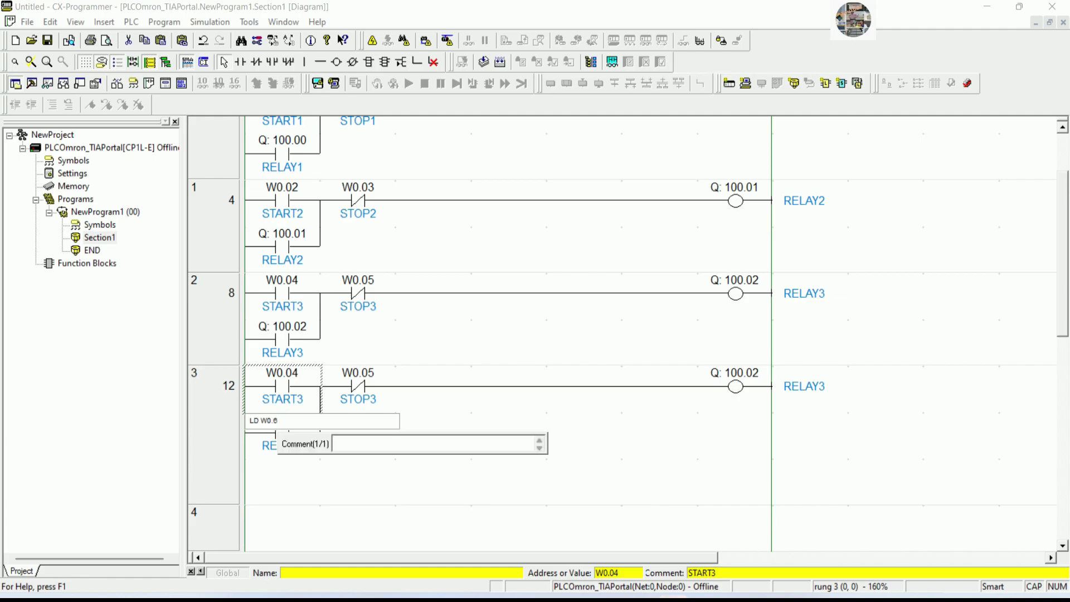
type("START4")
key("Return")
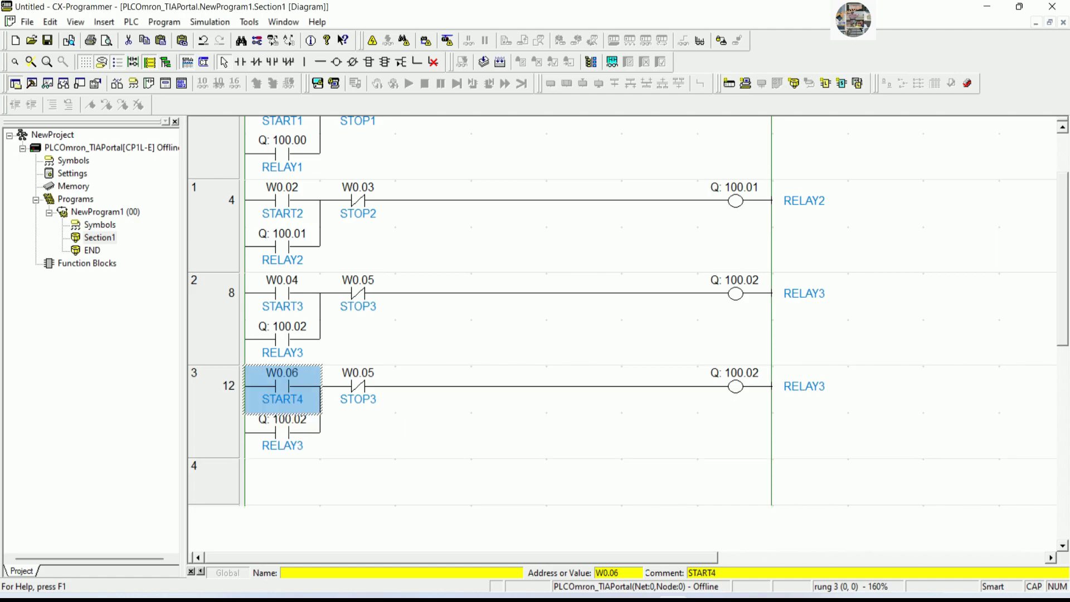
Step: Change the normally closed STOP3 contact on rung 3 to address W0.7 with the comment STOP4
left_click(358, 386)
key("Return")
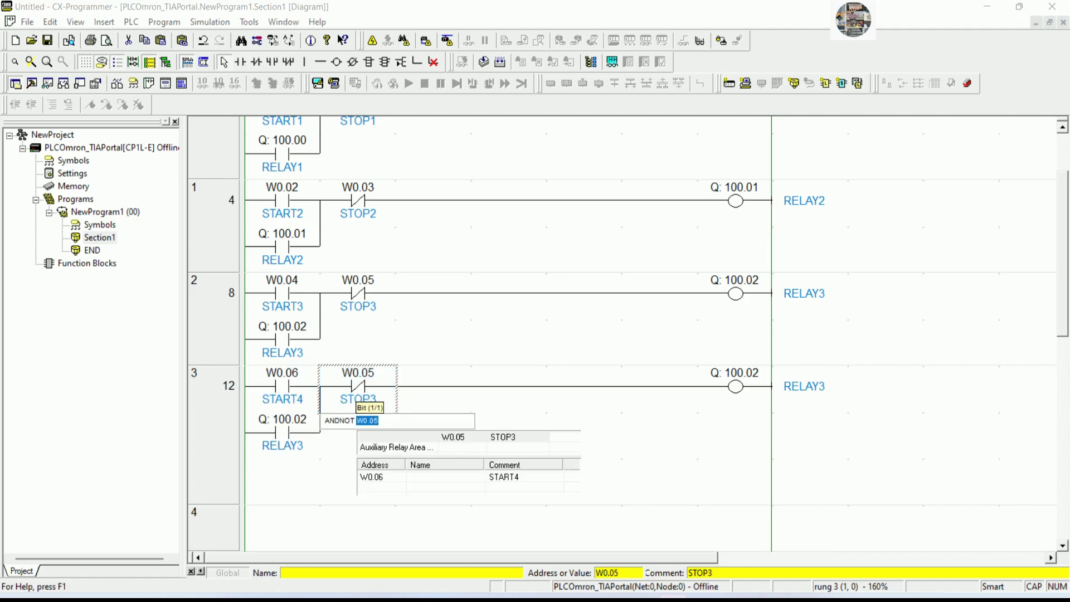
type("W0")
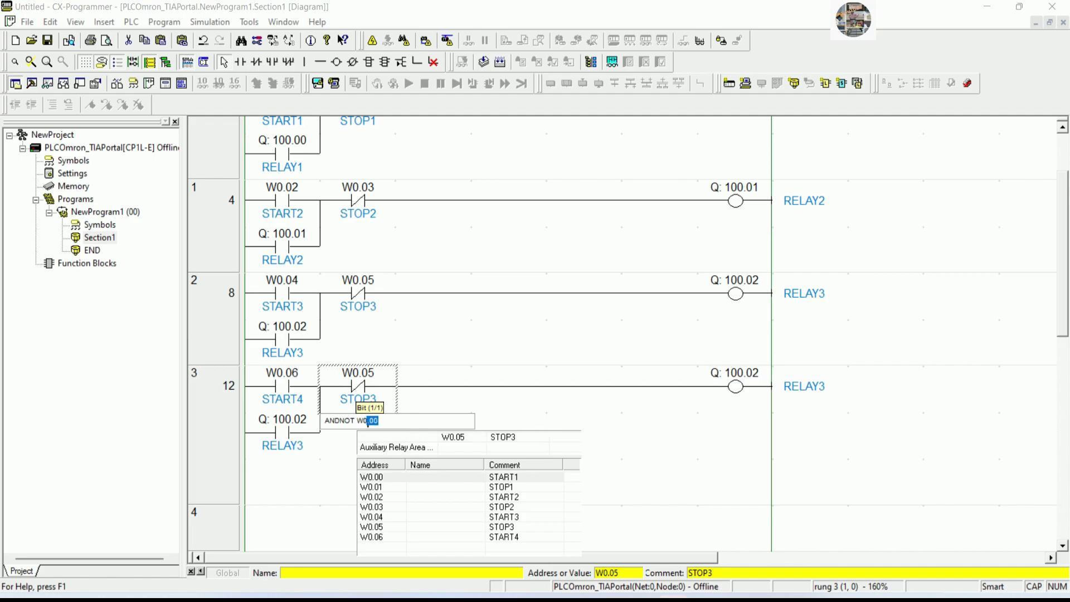
type(".7")
key("Return")
type("START")
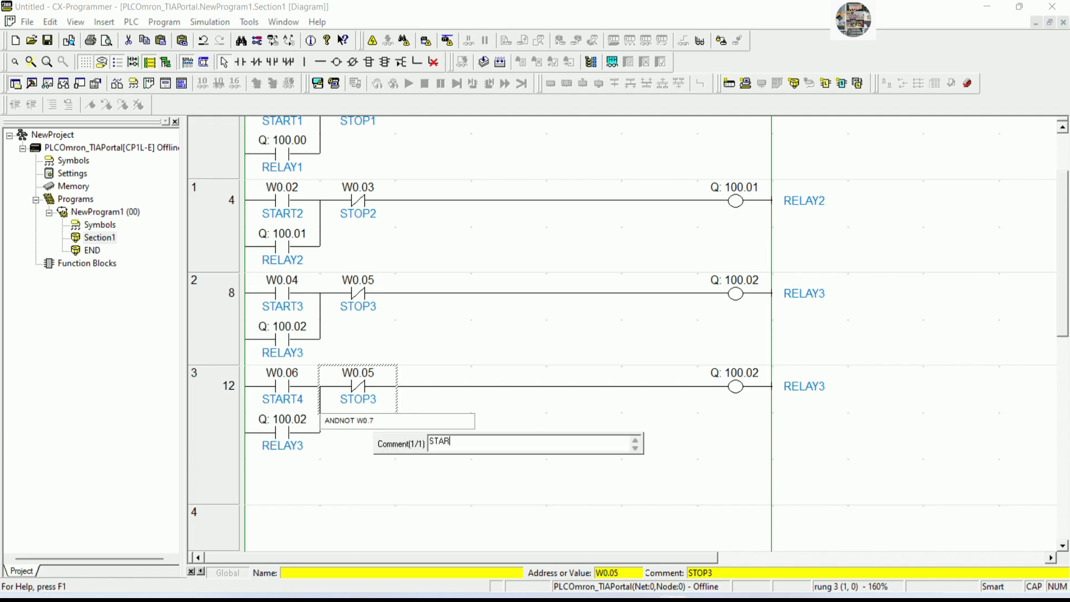
key("BackSpace")
key("BackSpace")
key("BackSpace")
key("BackSpace")
type("TOP4")
key("Return")
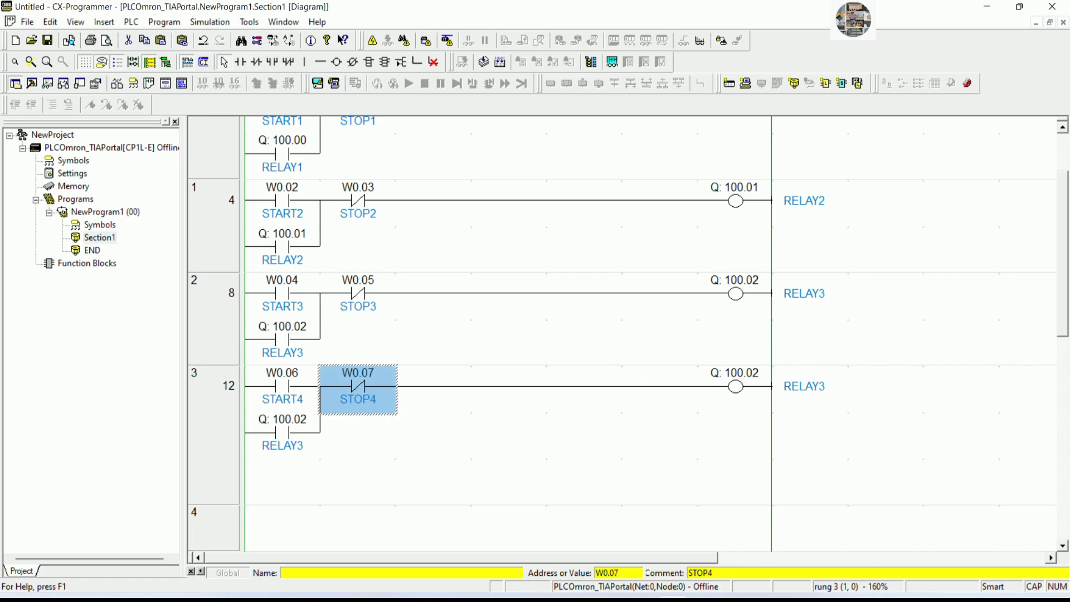
Step: Change the output coil on rung 3 to address 100.3 with the comment RELAY4
double_click(734, 386)
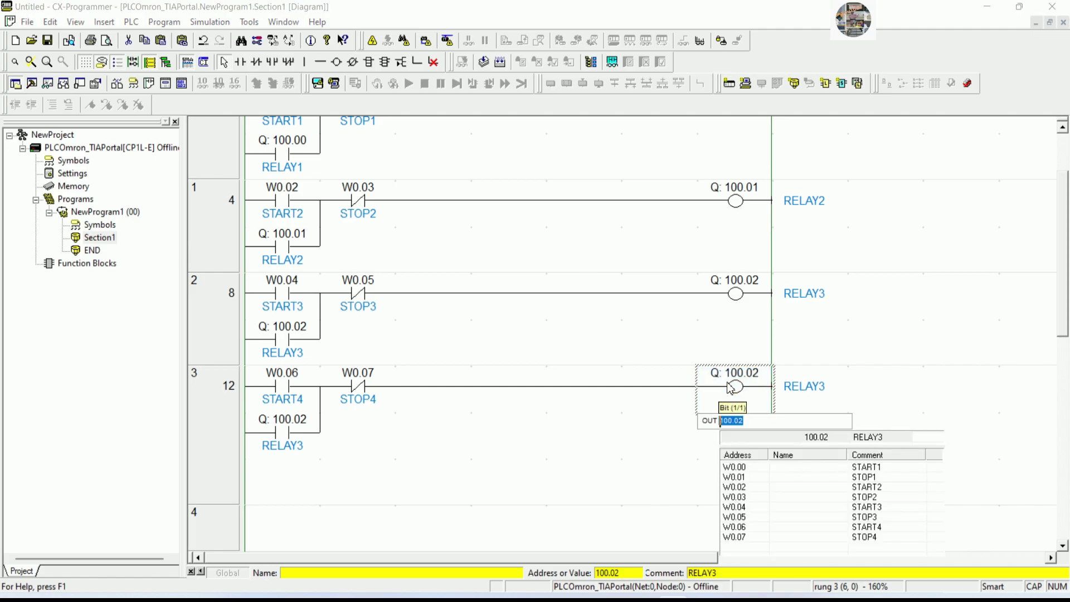
type("1")
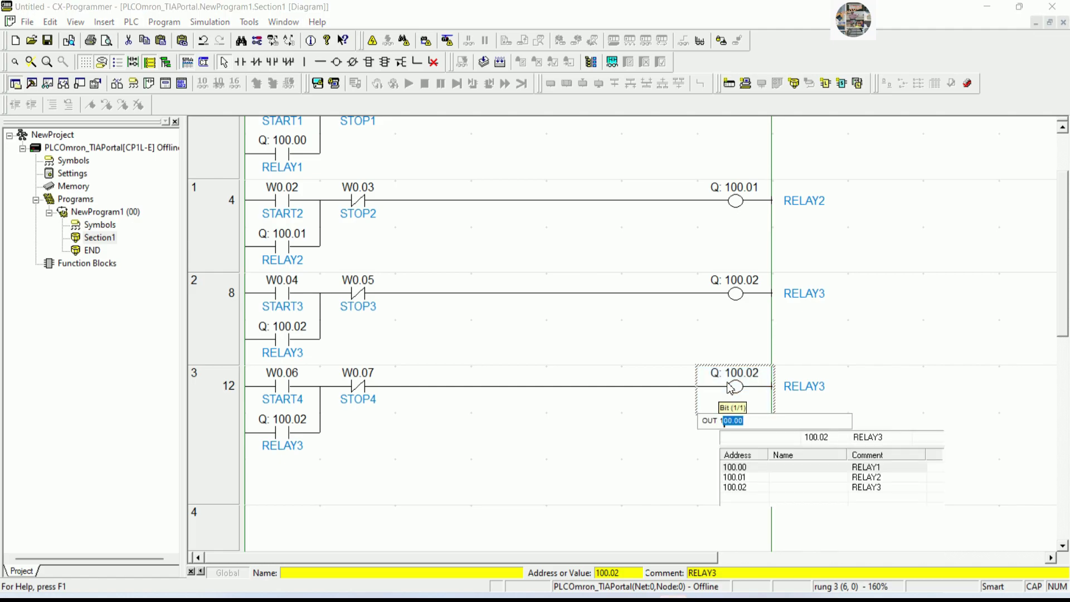
type("00")
type(".3")
key("Return")
type("RELAY")
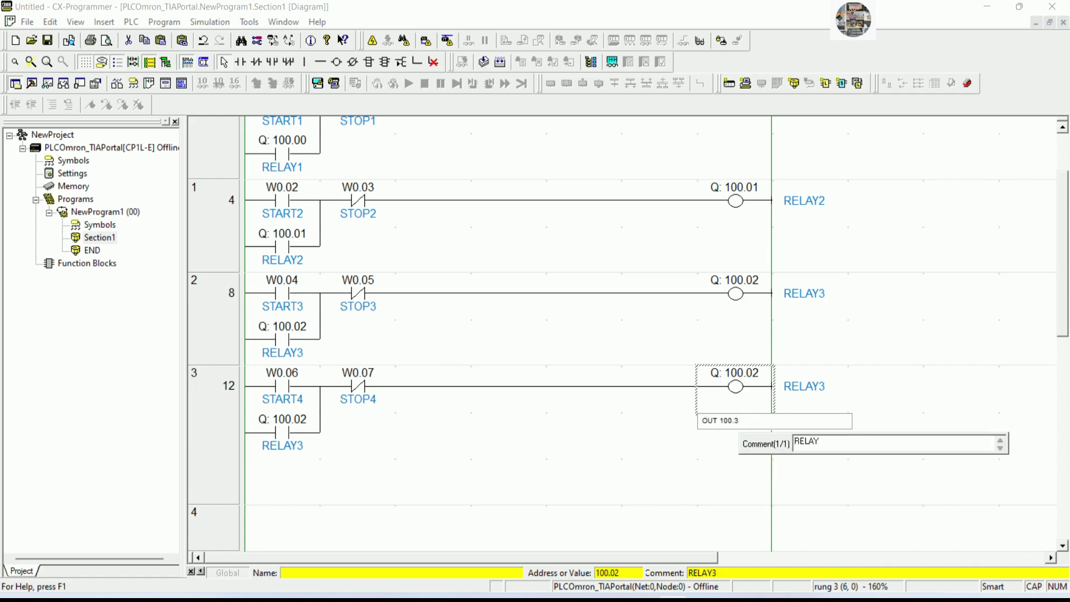
type("4")
key("Return")
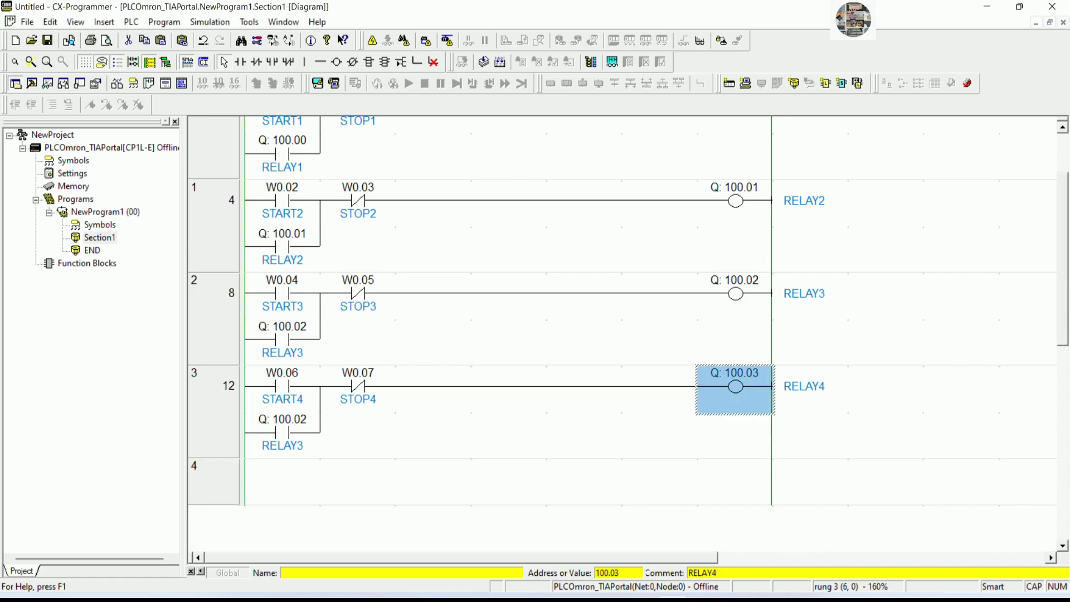
Step: Change the parallel RELAY3 contact on rung 3 to address 100.3, keeping its RELAY4 comment
left_click(285, 435)
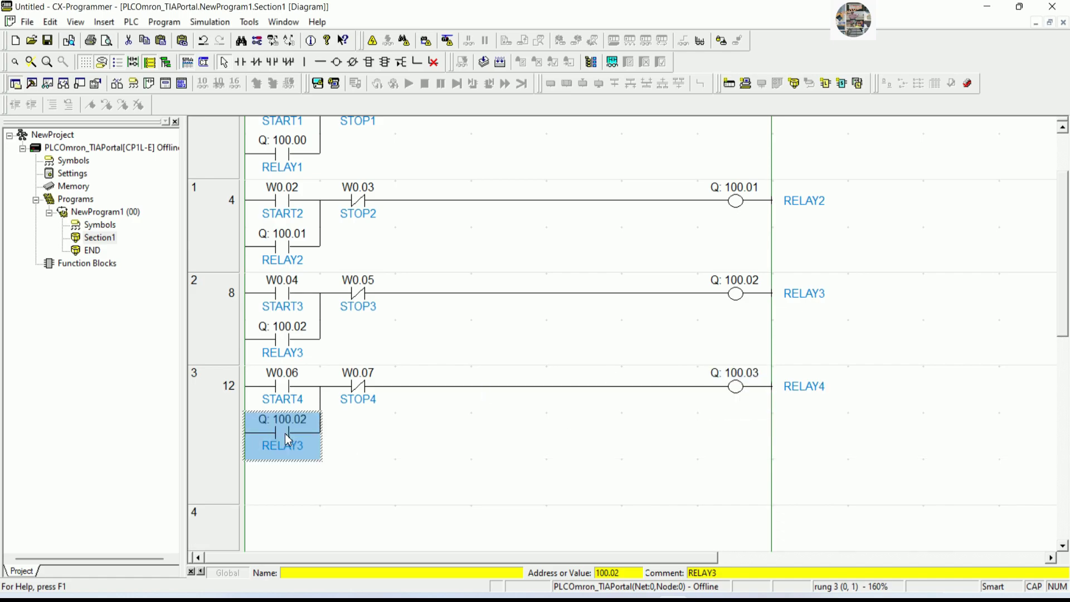
key("Return")
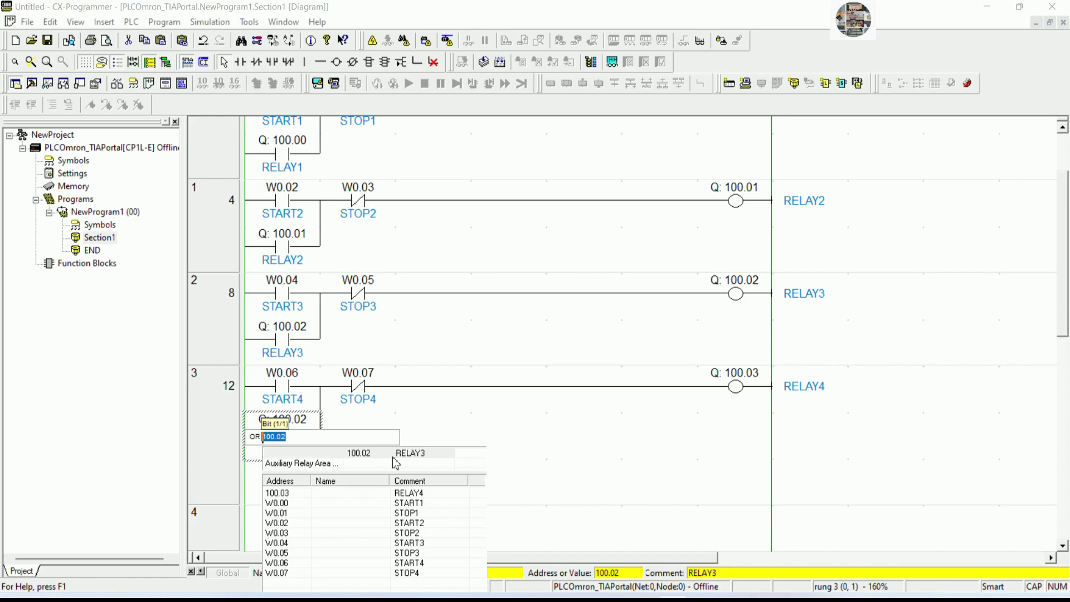
type("100.")
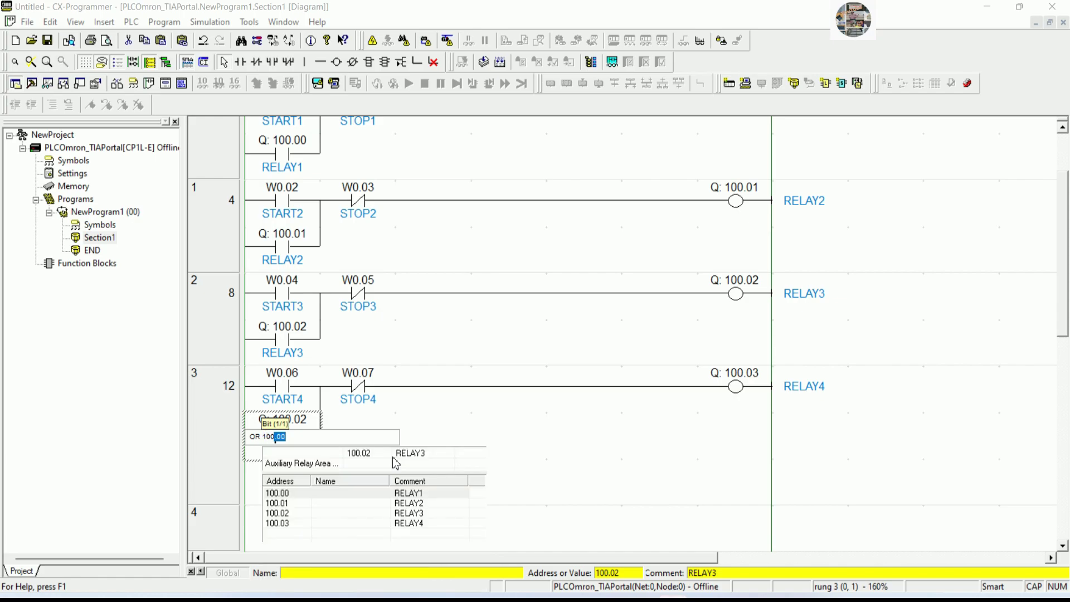
type("3")
key("Return")
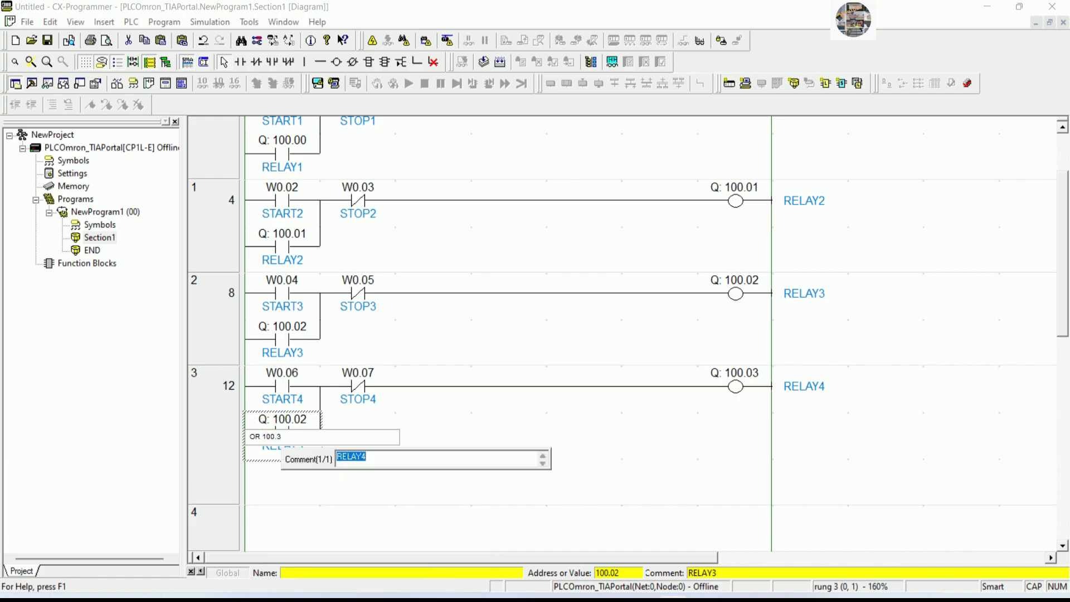
key("Return")
left_click(436, 440)
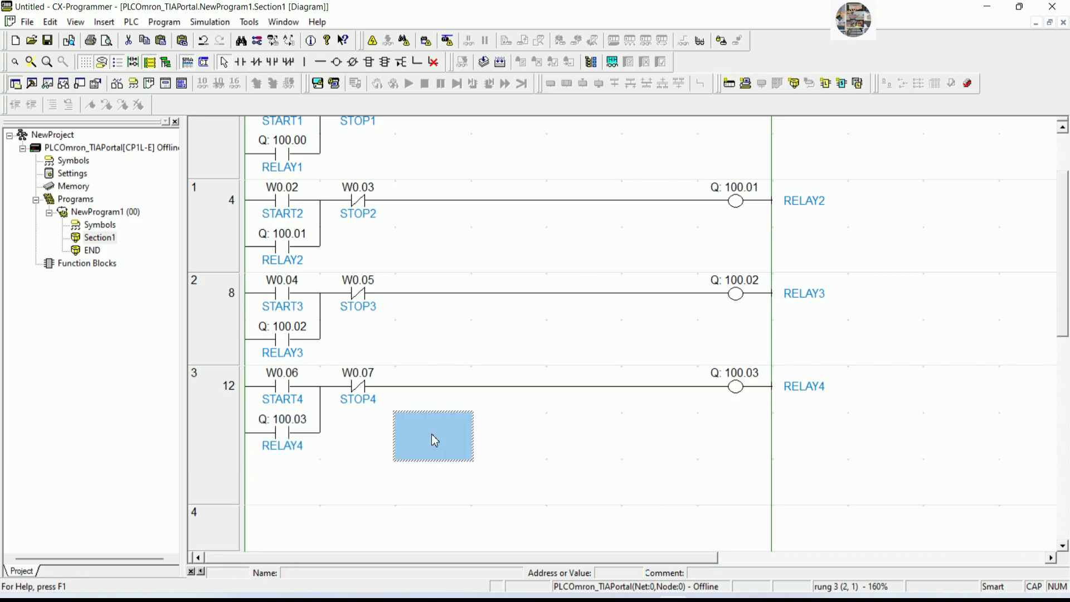
Step: Add a normally open contact W0.8 with the comment START5 at the beginning of rung 4
scroll(413, 445, "down", 3)
left_click(278, 433)
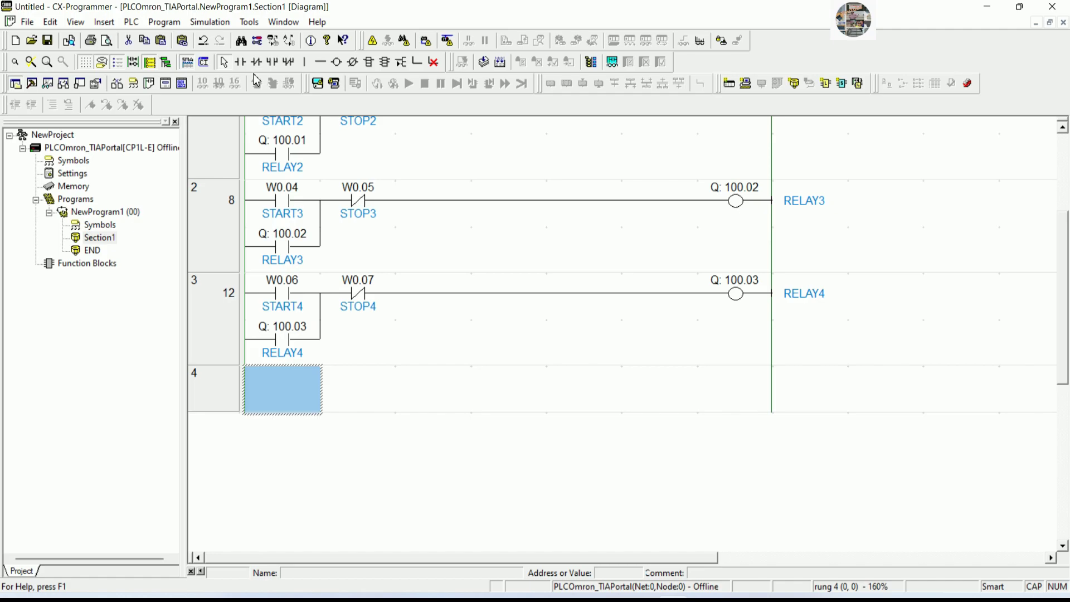
left_click(240, 62)
left_click(293, 374)
type("W0.8")
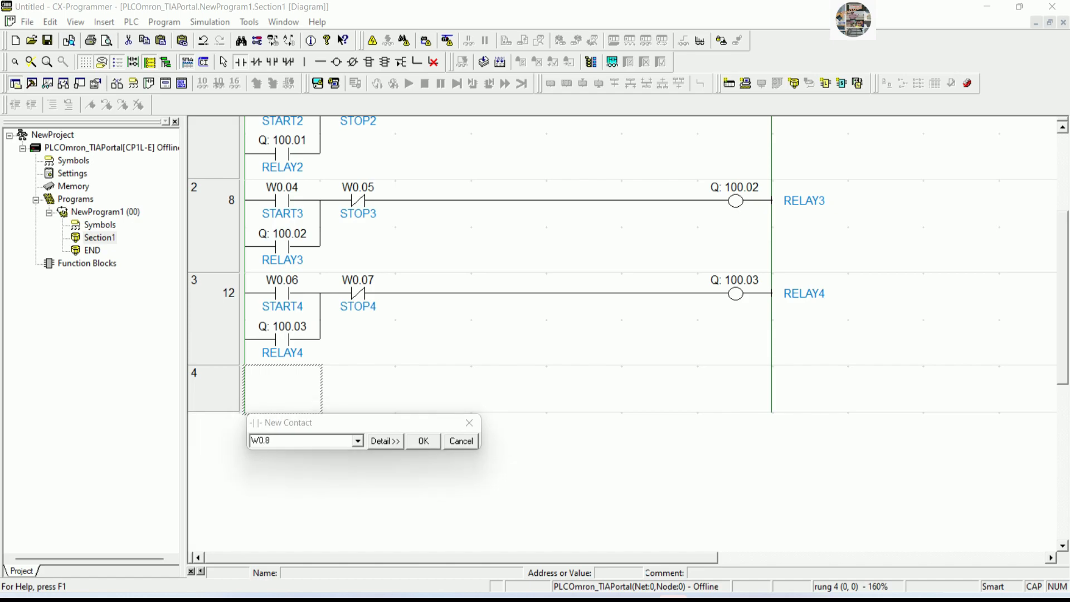
key("Return")
type("STA")
key("BackSpace")
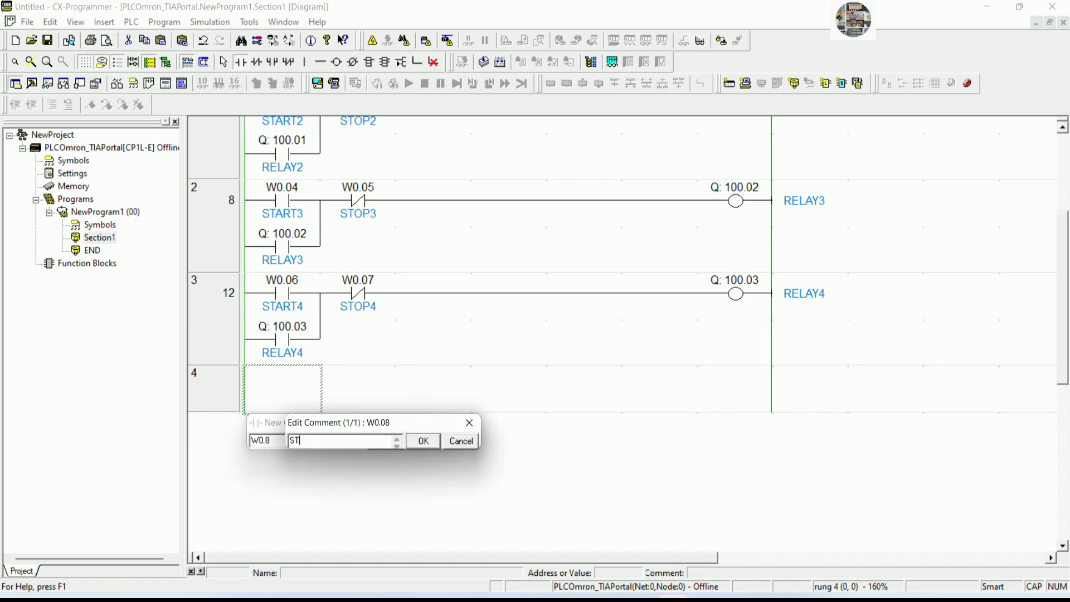
type("ART5")
key("Return")
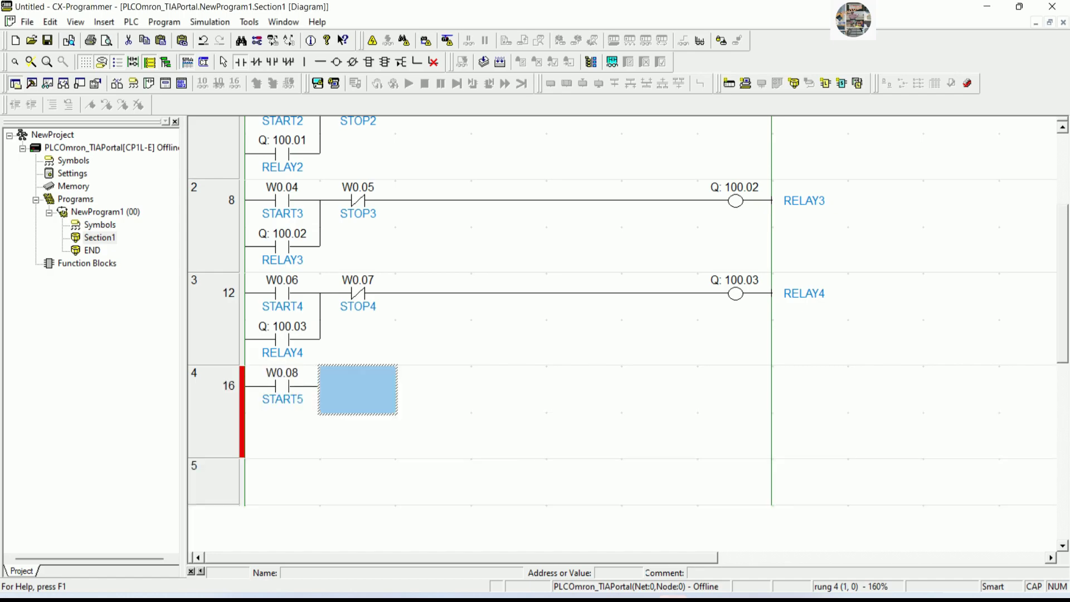
Step: Add a normally closed contact W0.9 with the comment START6 after the START5 contact on rung 4
left_click(256, 62)
left_click(357, 400)
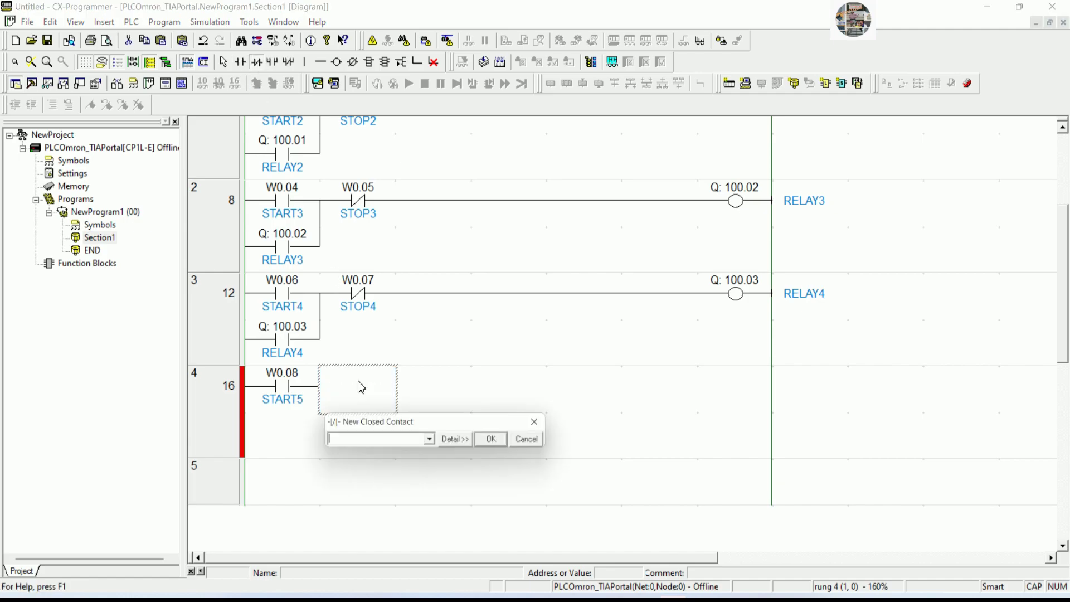
type("W0.9")
key("Return")
type("START6")
key("Return")
key("Down")
key("Down")
key("Home")
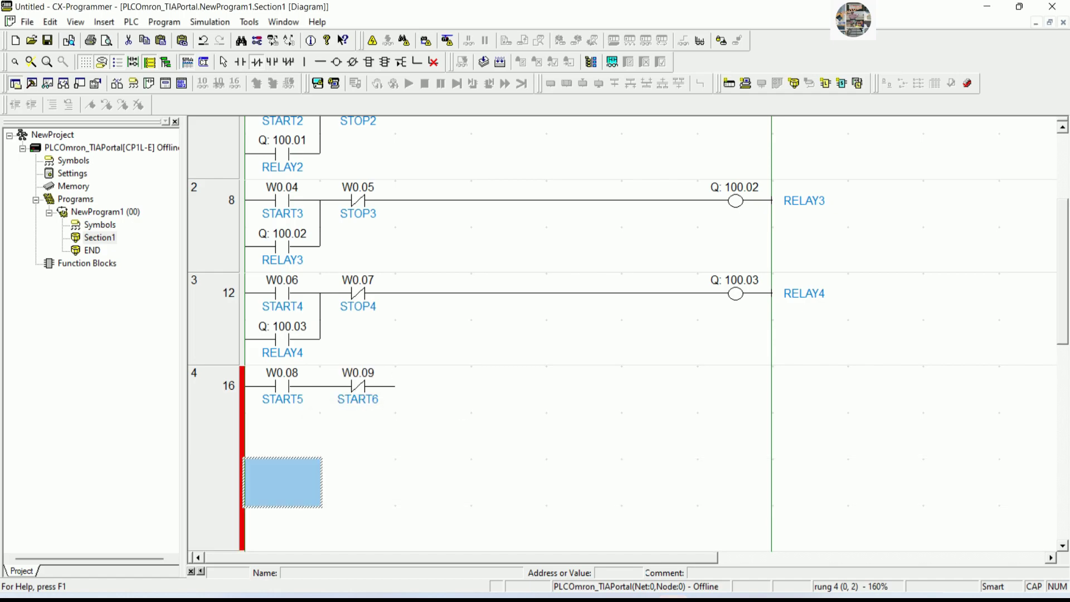
key("Escape")
Step: Correct the comment of the normally closed contact W0.9 on rung 4 to STOP5
left_click(371, 386)
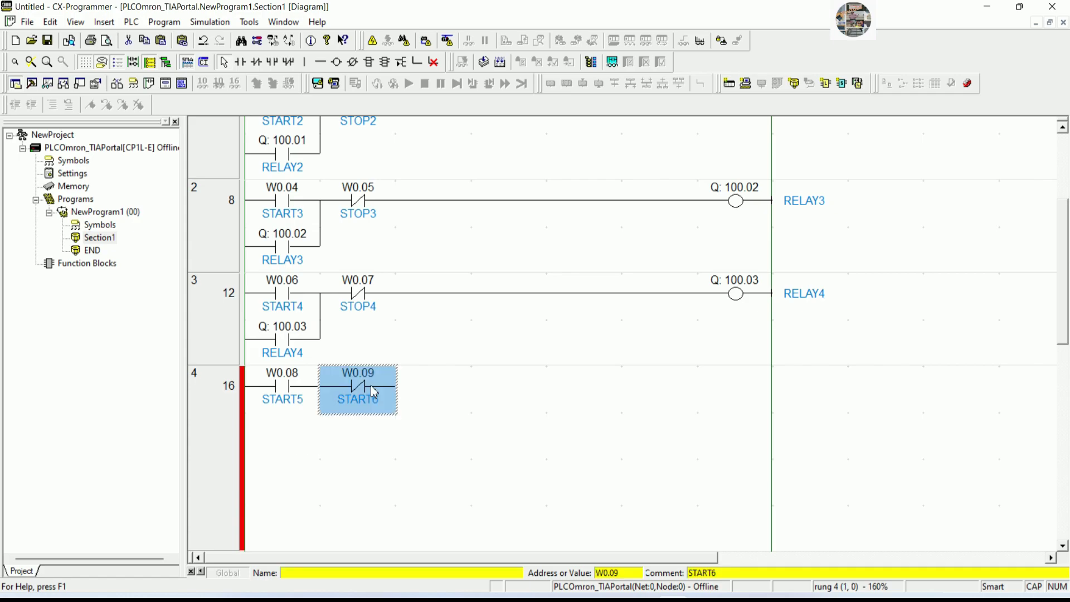
double_click(370, 386)
key("Return")
type("STOP5")
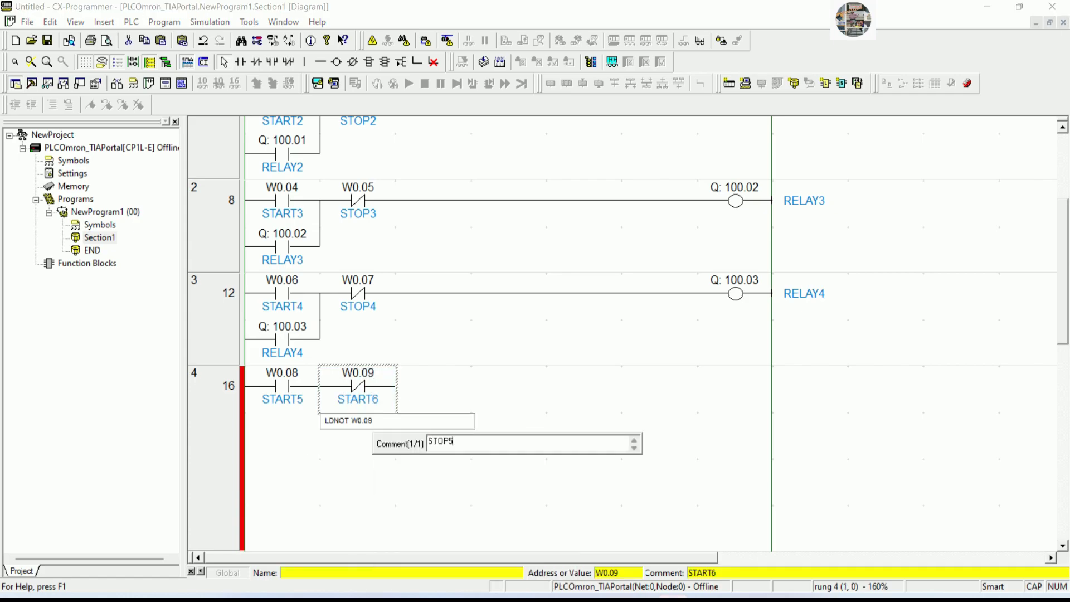
key("Return")
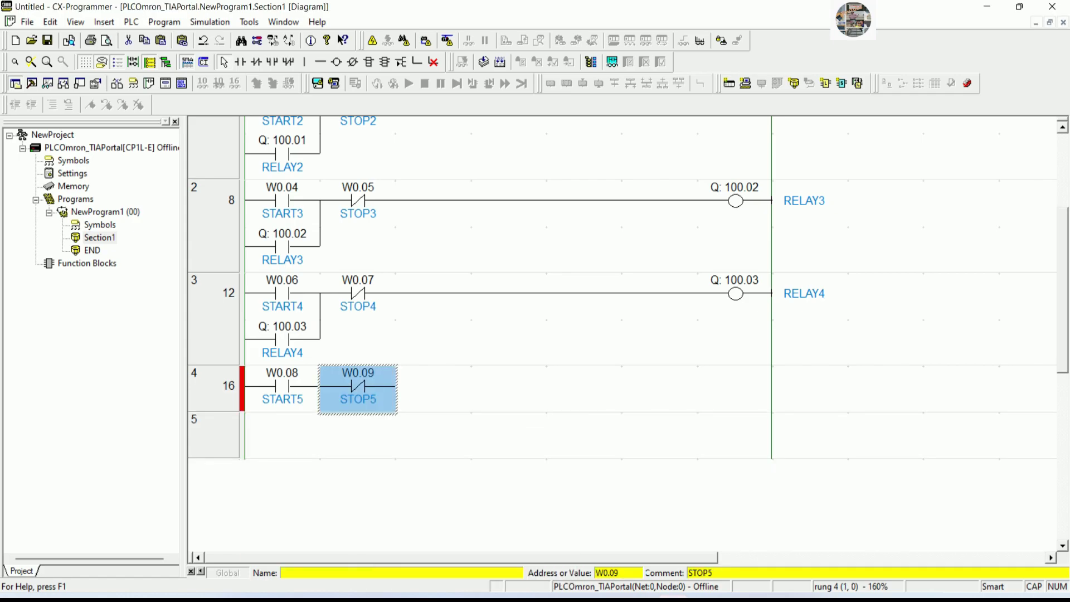
Step: Add an output coil with address 100.4 and the comment RELAY5 at the end of rung 4
left_click(736, 374)
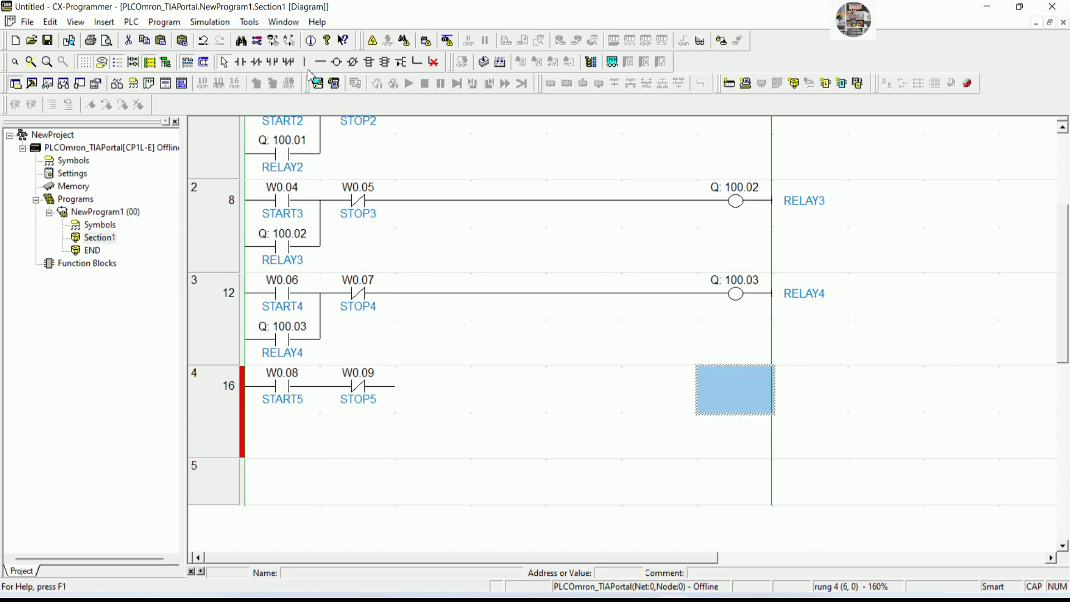
left_click(337, 61)
left_click(735, 385)
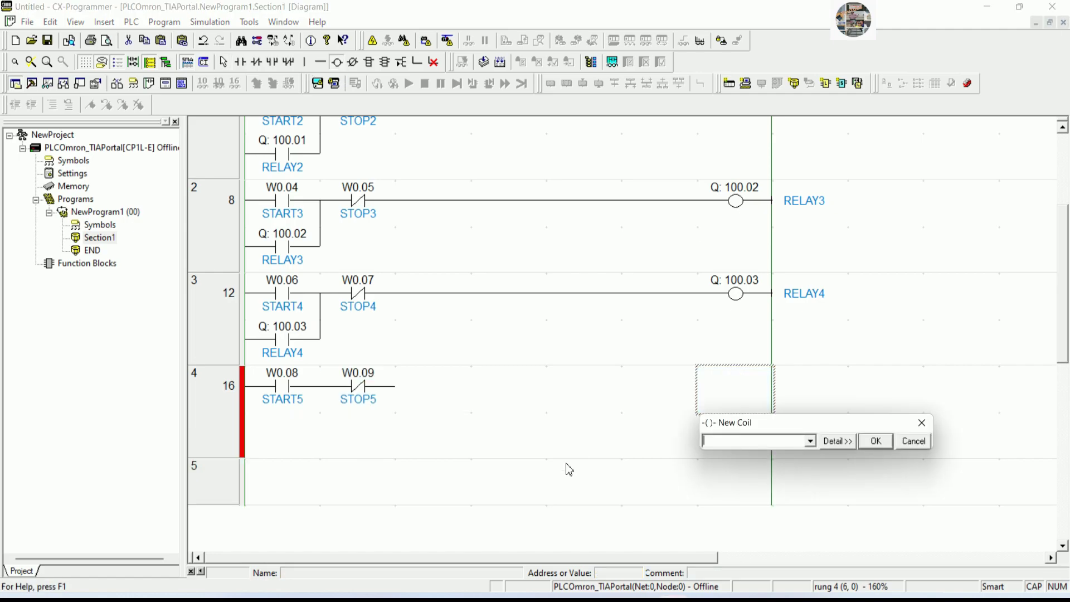
type("100")
key("BackSpace")
type("4")
key("Return")
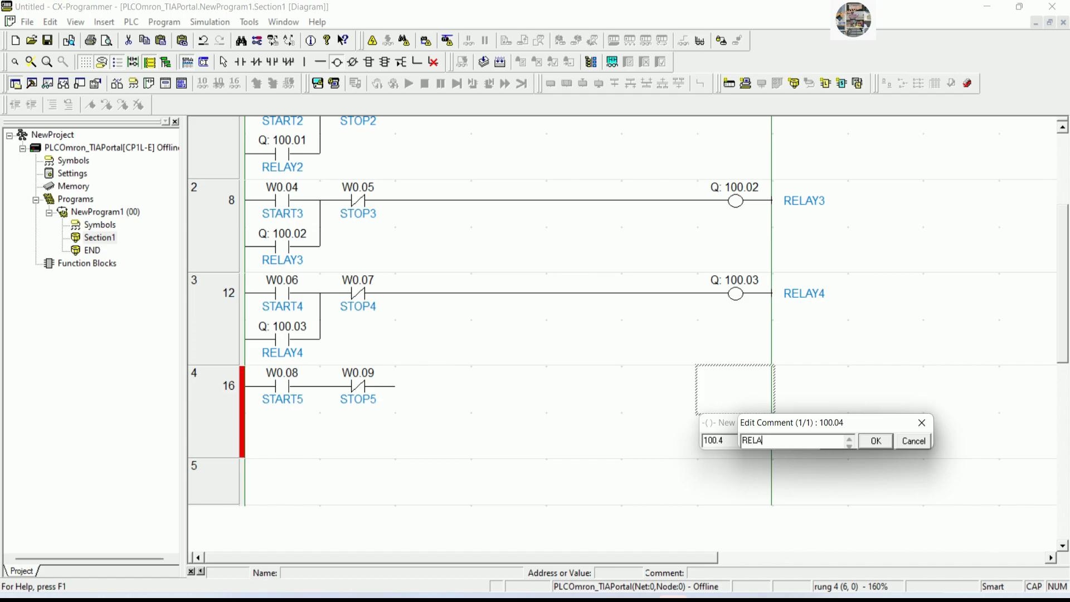
type("RELAY5")
key("Return")
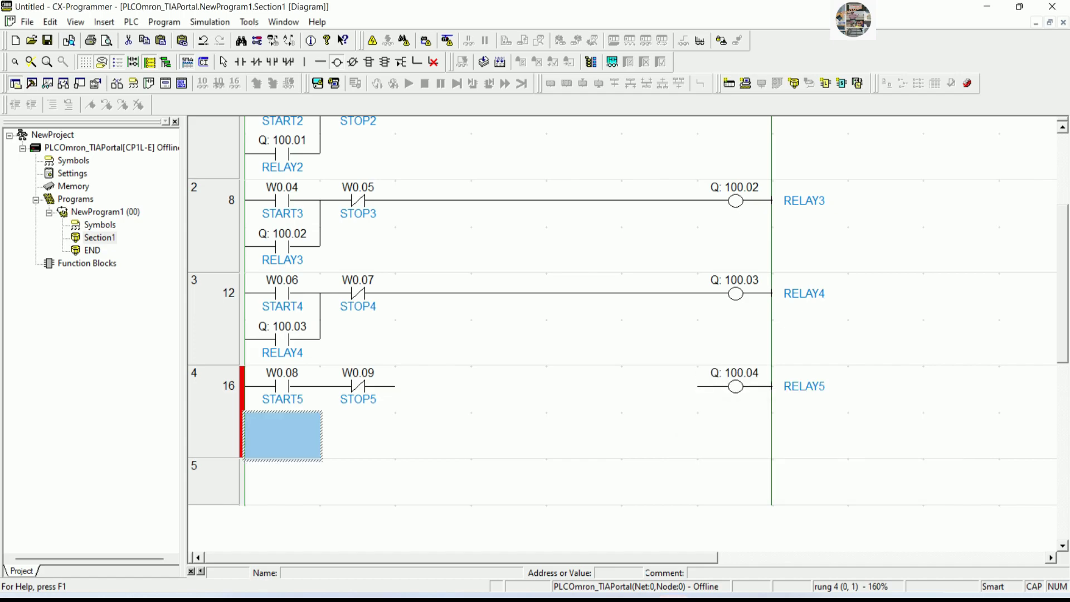
key("Escape")
Step: Connect the STOP5 contact to the RELAY5 coil on rung 4 with horizontal lines
left_click(320, 61)
left_click(414, 384)
left_click(506, 387)
left_click(583, 387)
left_click(647, 386)
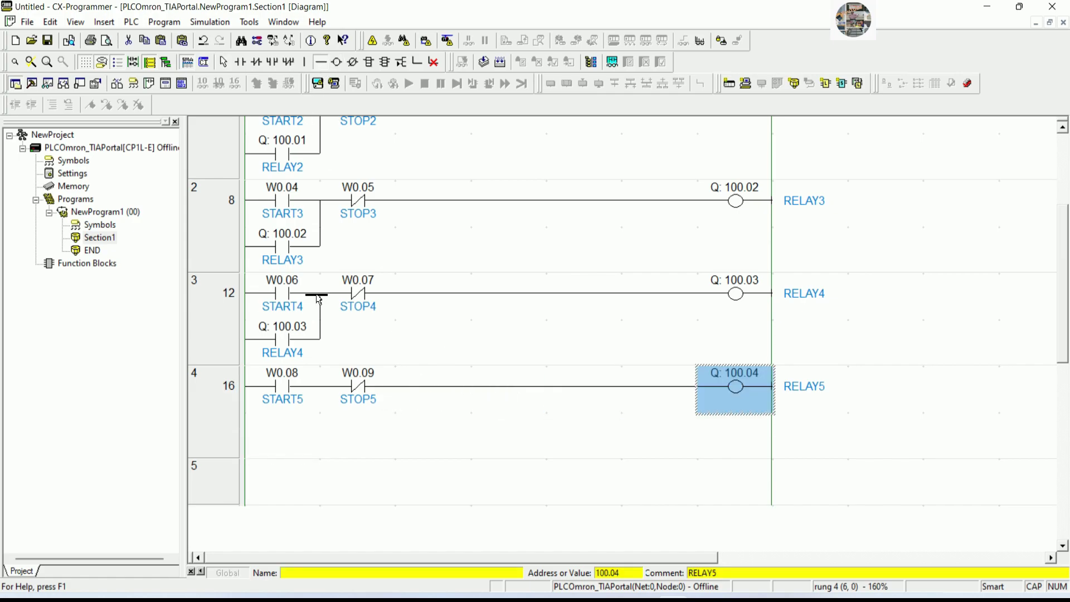
Step: Add a normally open contact 100.04 (RELAY5) below START5 on rung 4 and join it in parallel with a vertical connection
left_click(241, 61)
left_click(294, 444)
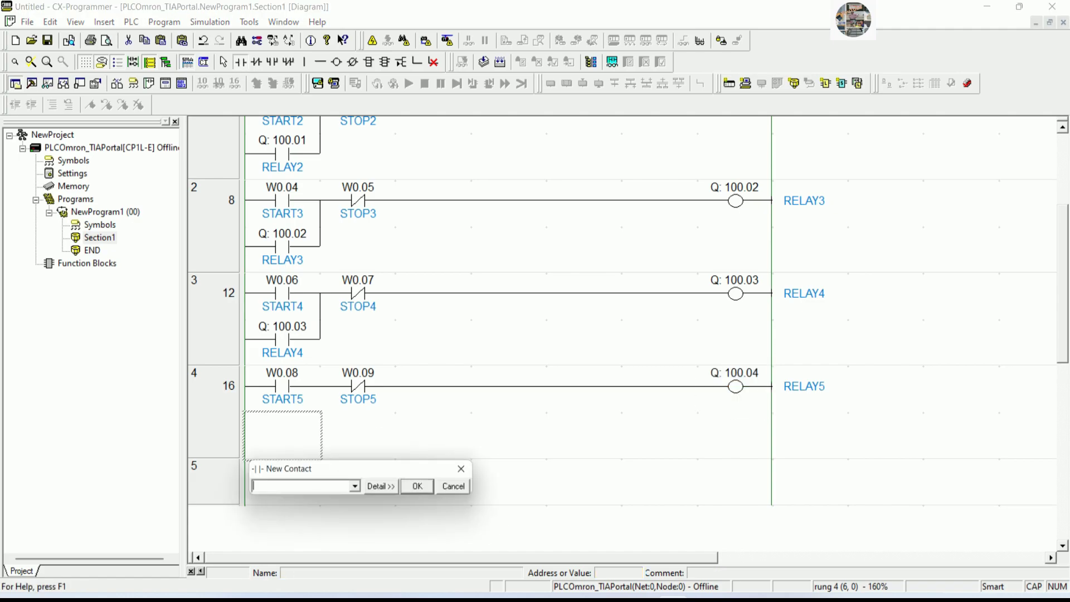
type("100")
type(".04")
key("Return")
key("Return")
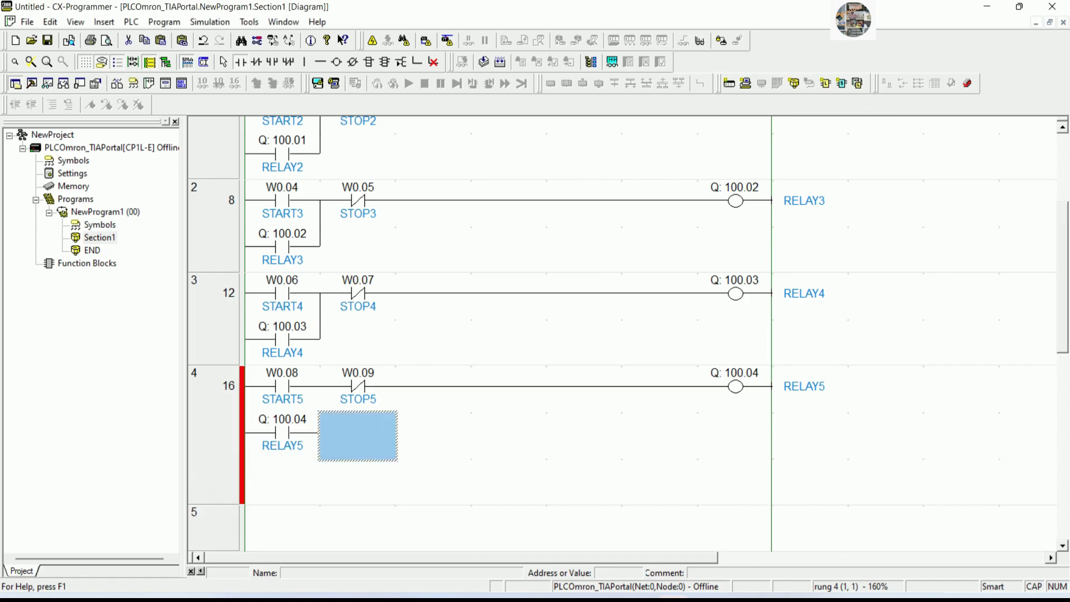
left_click(305, 61)
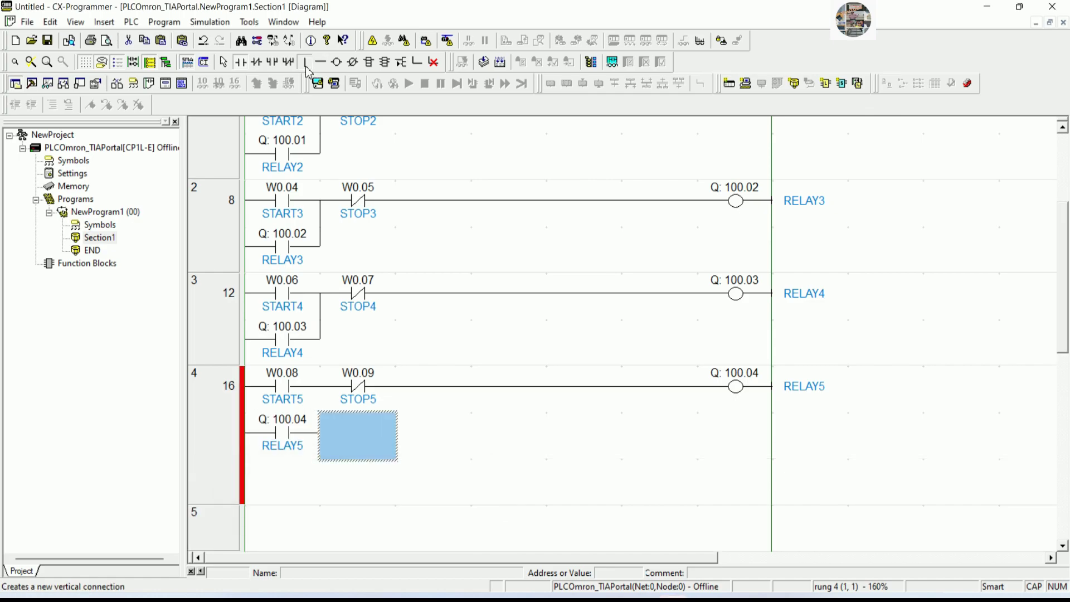
left_click(325, 411)
key("Escape")
left_click(500, 454)
scroll(500, 456, "up", 1)
scroll(500, 456, "up", 2)
scroll(497, 450, "down", 4)
scroll(496, 443, "up", 5)
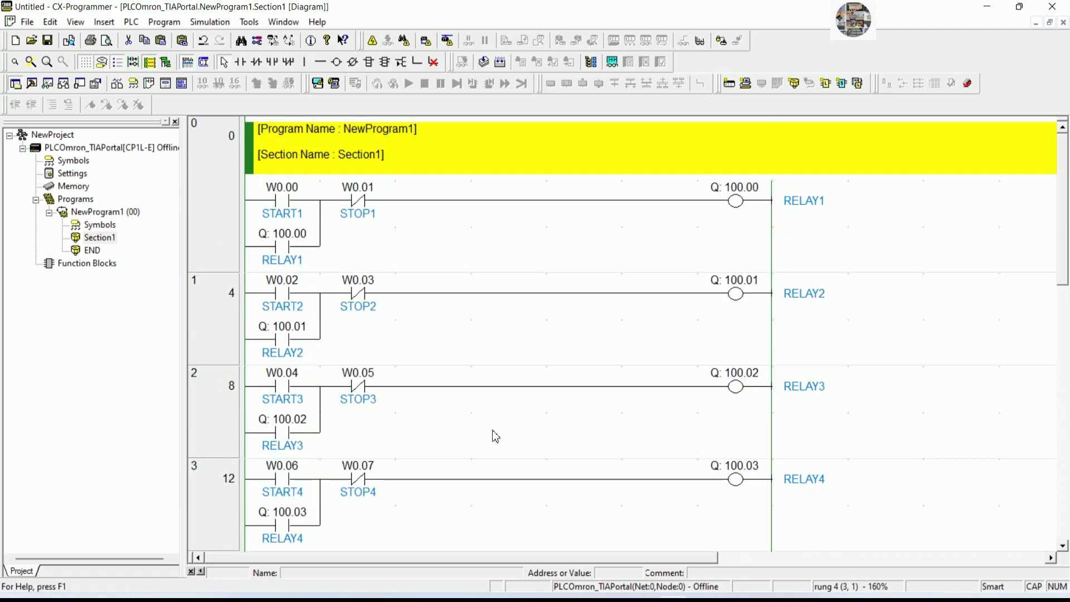
Step: Add a normally open contact W0.10 with the comment START7 at the beginning of rung 5
scroll(495, 437, "down", 7)
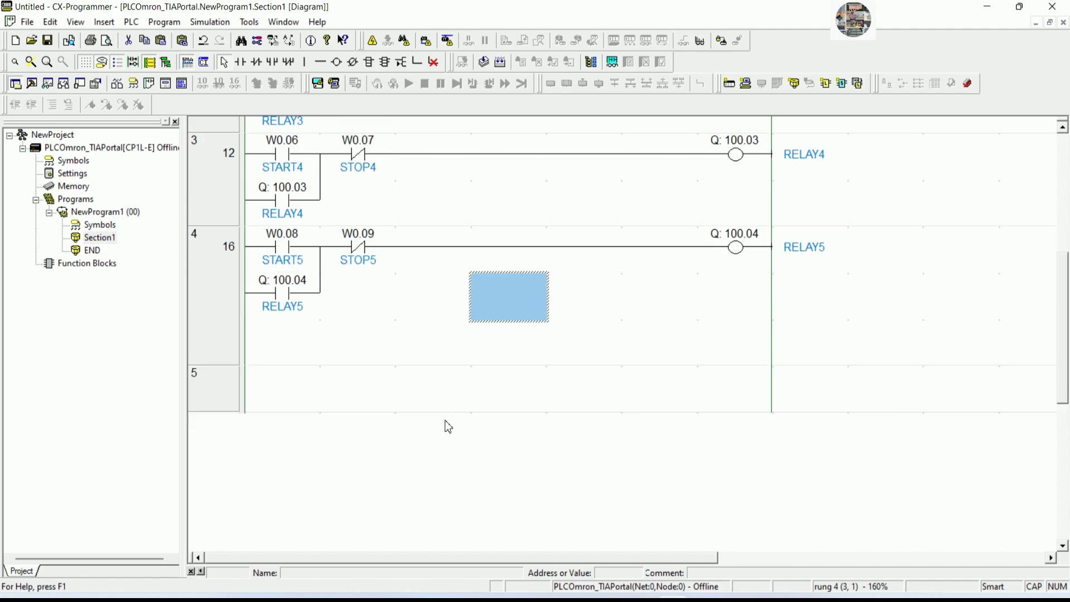
left_click(308, 397)
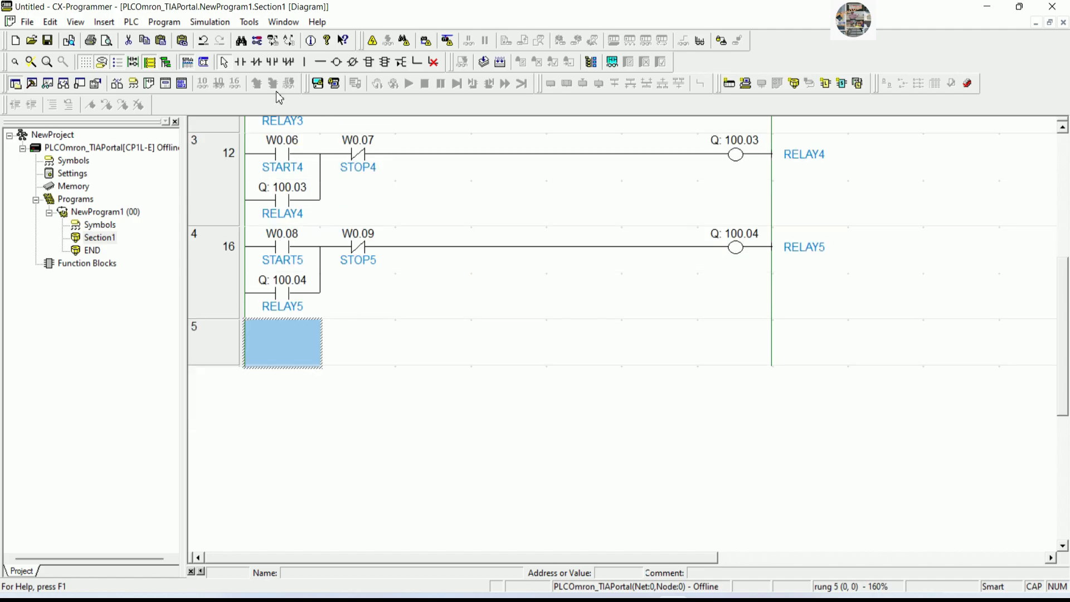
left_click(240, 62)
left_click(283, 343)
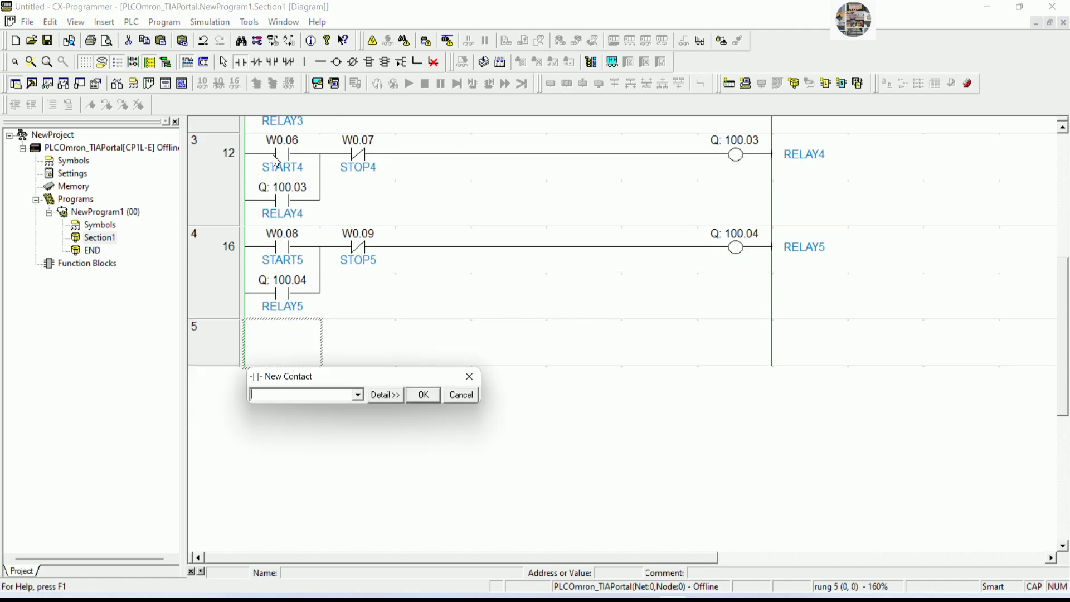
type("W0.10")
key("Return")
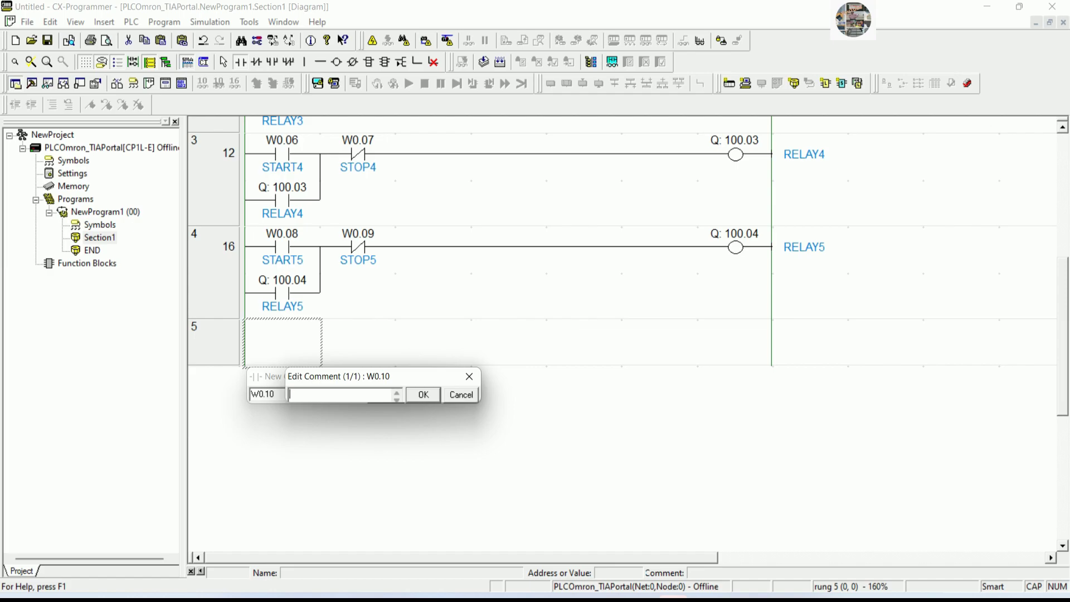
type("START7")
key("Return")
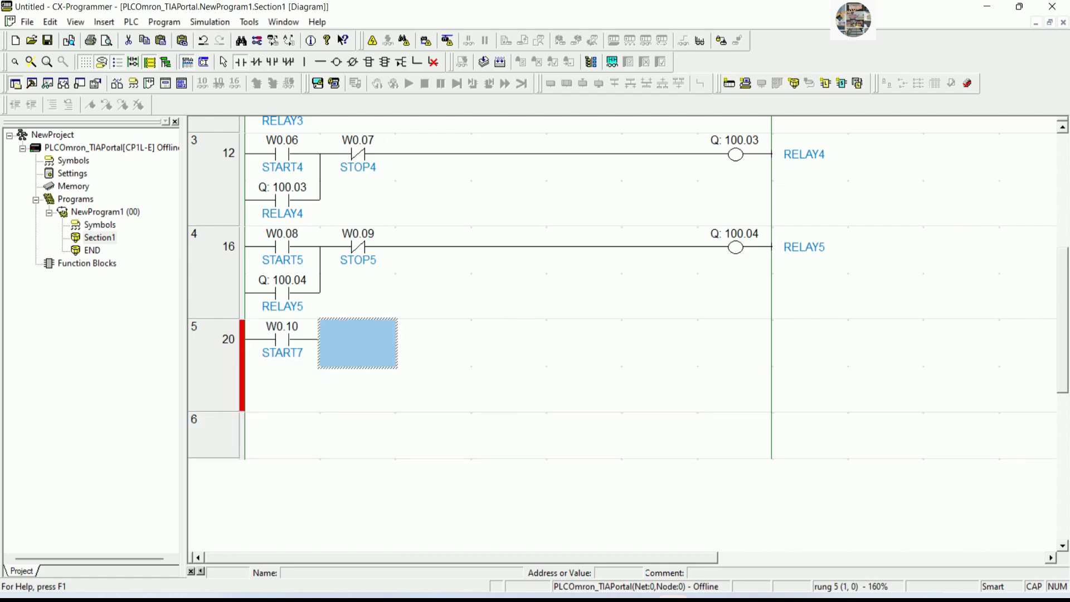
Step: Add a normally closed contact W0.11 with the comment STOP6 after the first contact on rung 5
left_click(257, 61)
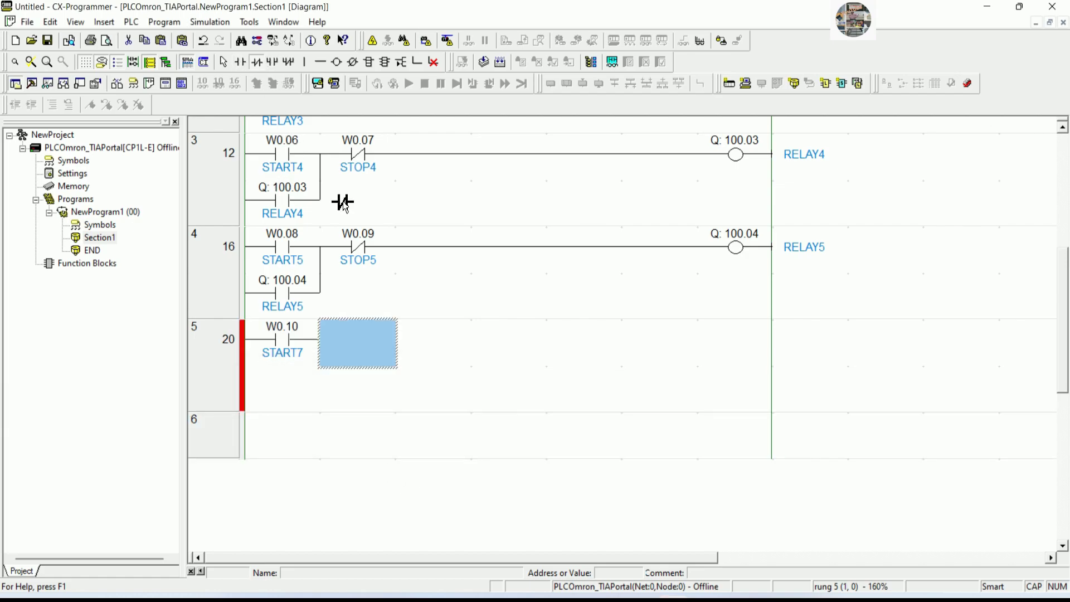
left_click(342, 337)
type("W0.11")
key("Return")
type("STOP6")
key("Return")
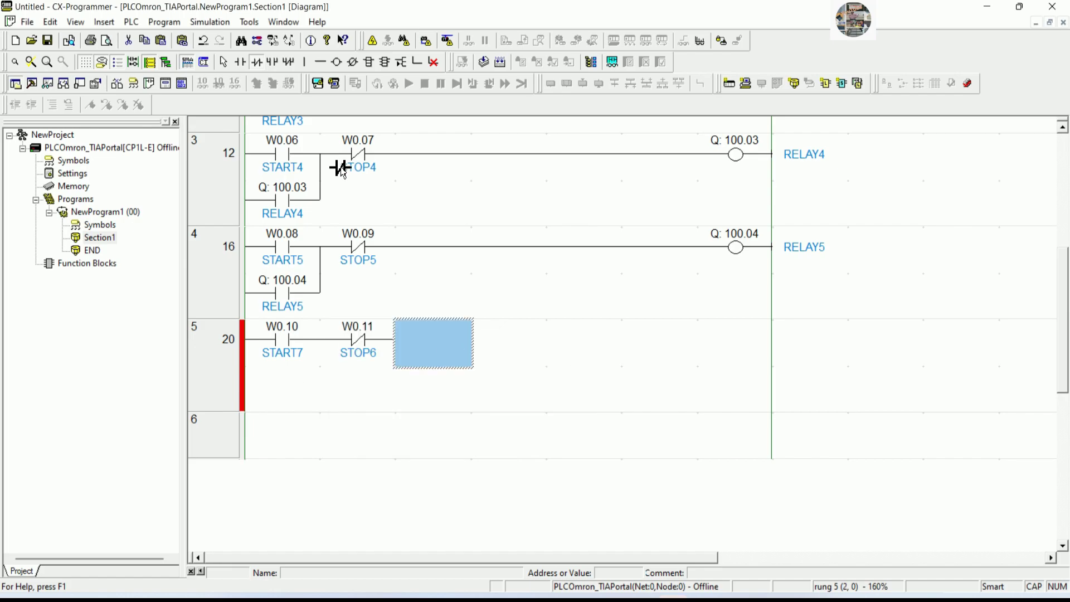
Step: Add an output coil with address 100.5 and the comment RELAY6 at the end of rung 5
left_click(337, 64)
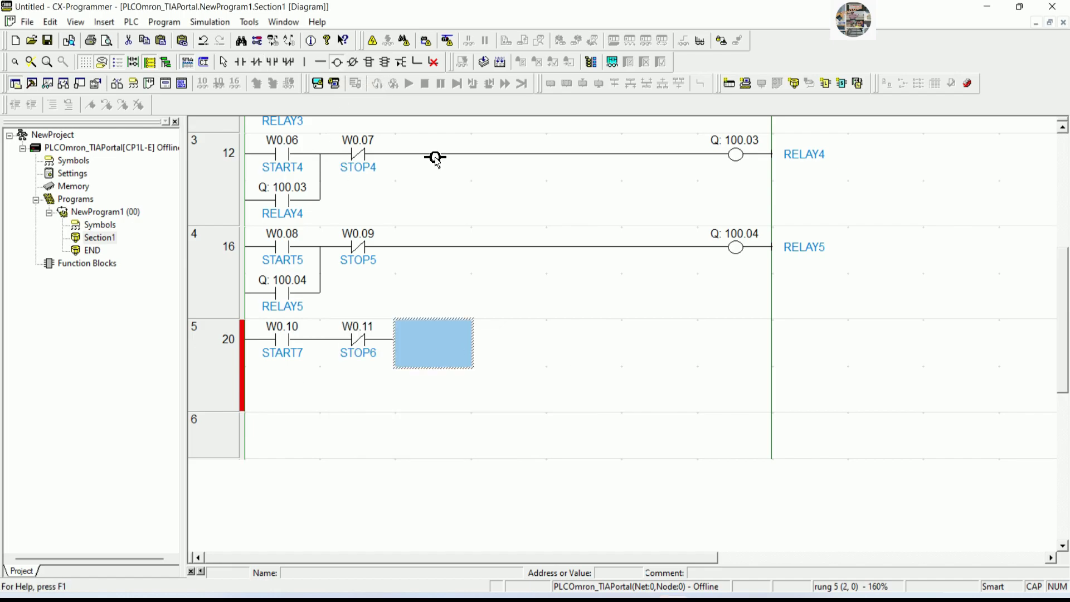
left_click(708, 344)
type("100.5")
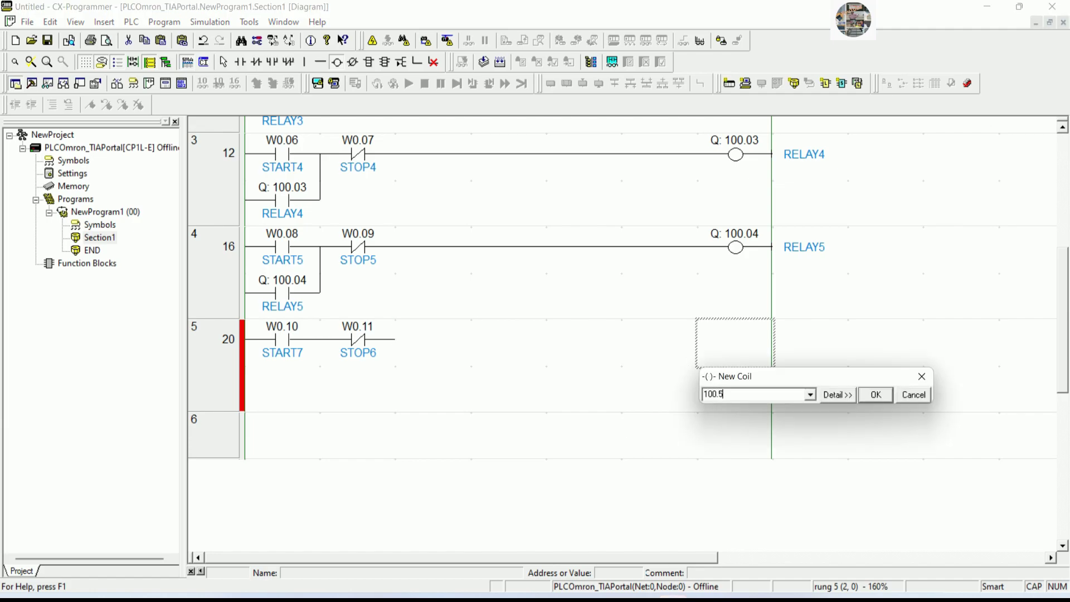
key("Return")
type("RELAY")
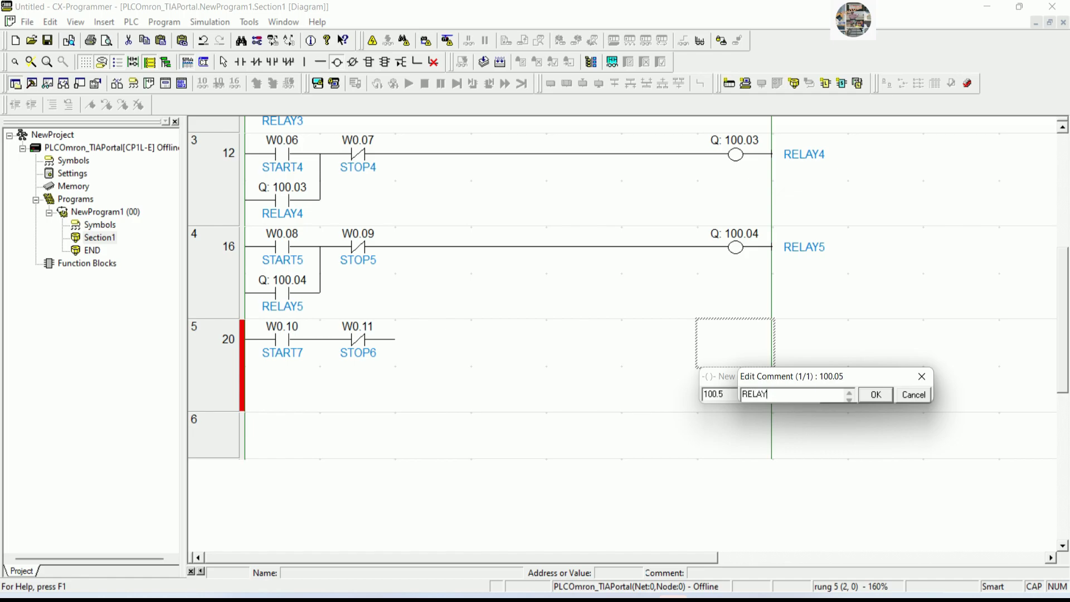
type("6")
key("Return")
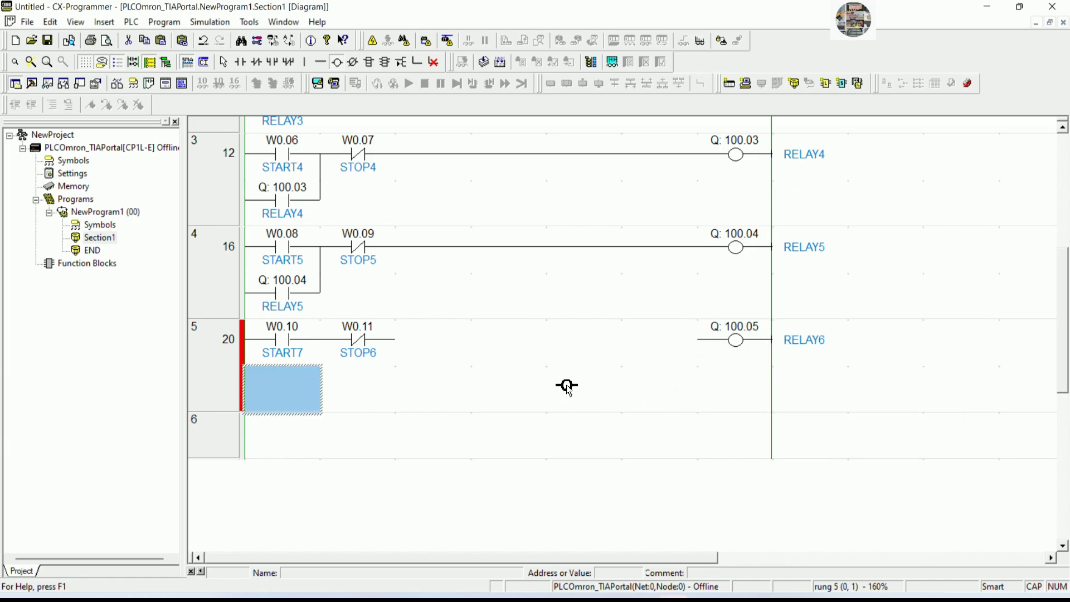
Step: Add a normally open contact 100.5 (RELAY6) below W0.10 on rung 5 and join it in parallel with a vertical connection
left_click(239, 69)
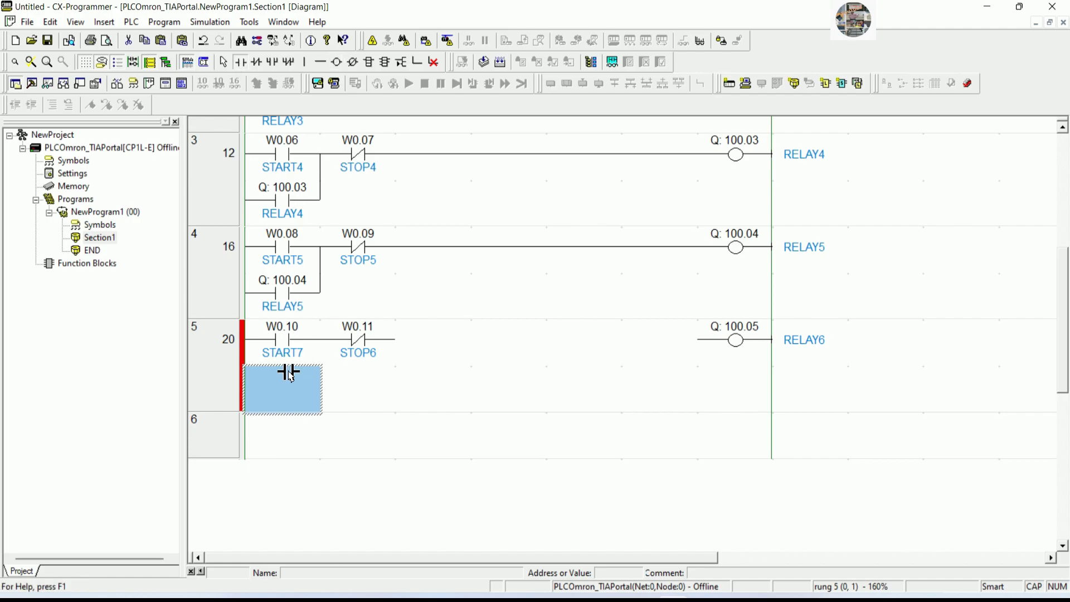
left_click(289, 372)
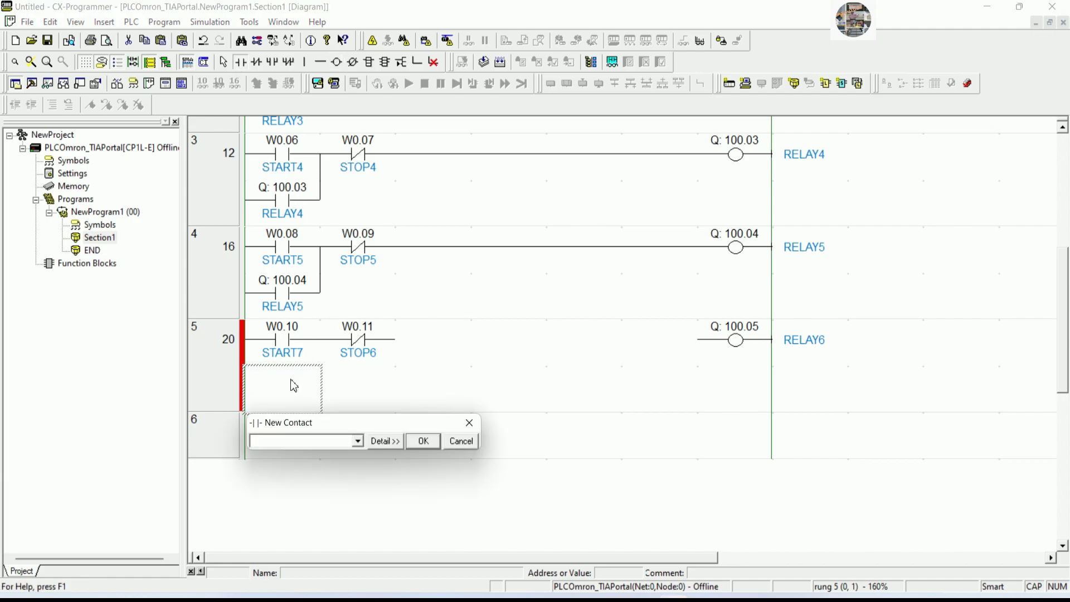
type("100.5")
key("Return")
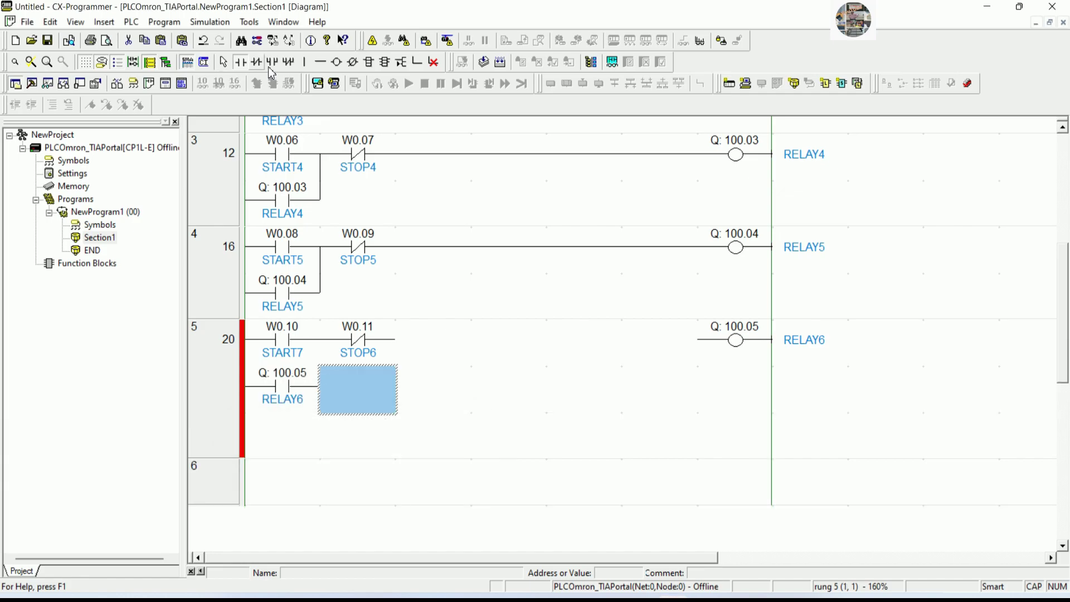
left_click(305, 62)
left_click(332, 354)
Step: Connect the STOP6 contact to the RELAY6 coil on rung 5 with a horizontal line
left_click(321, 62)
left_click_drag(433, 361, 638, 360)
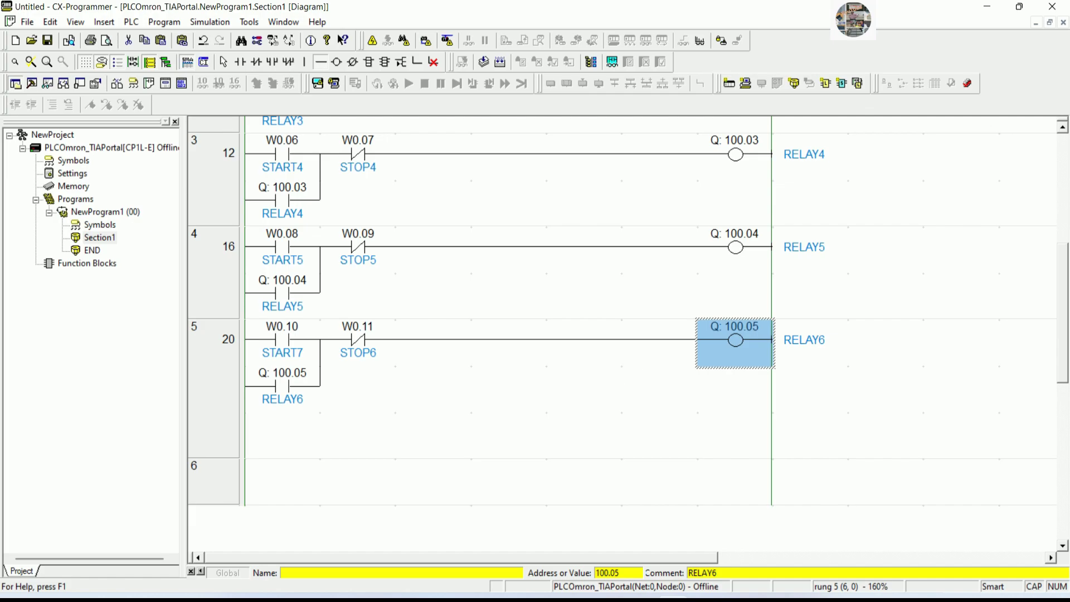
key("Escape")
Step: Add a normally open contact W0.12 with the comment START7 at the beginning of rung 6
scroll(501, 390, "down", 1)
left_click(321, 366)
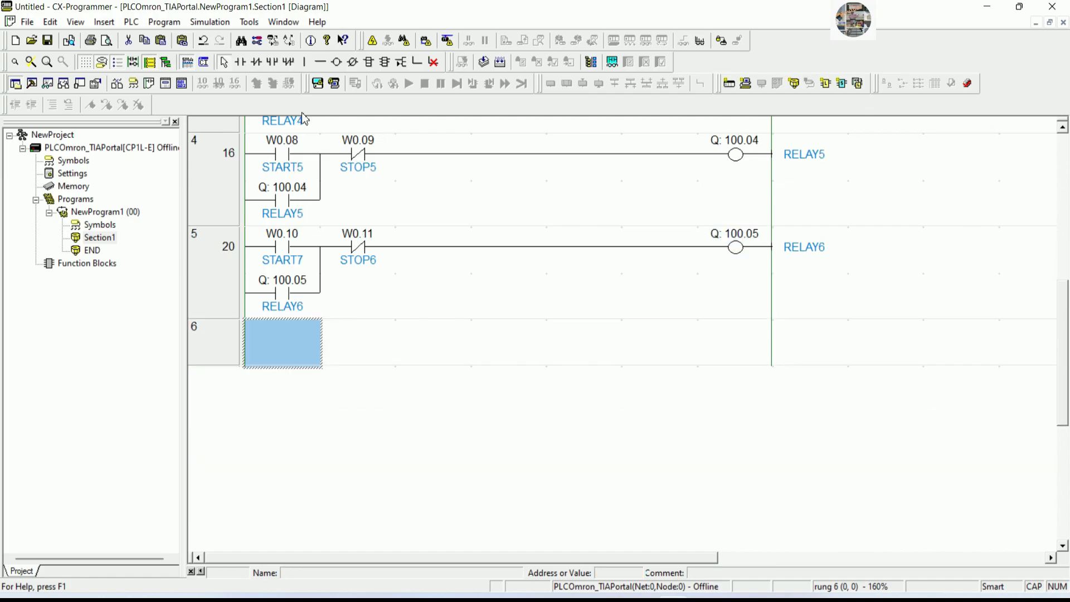
left_click(241, 62)
left_click(301, 365)
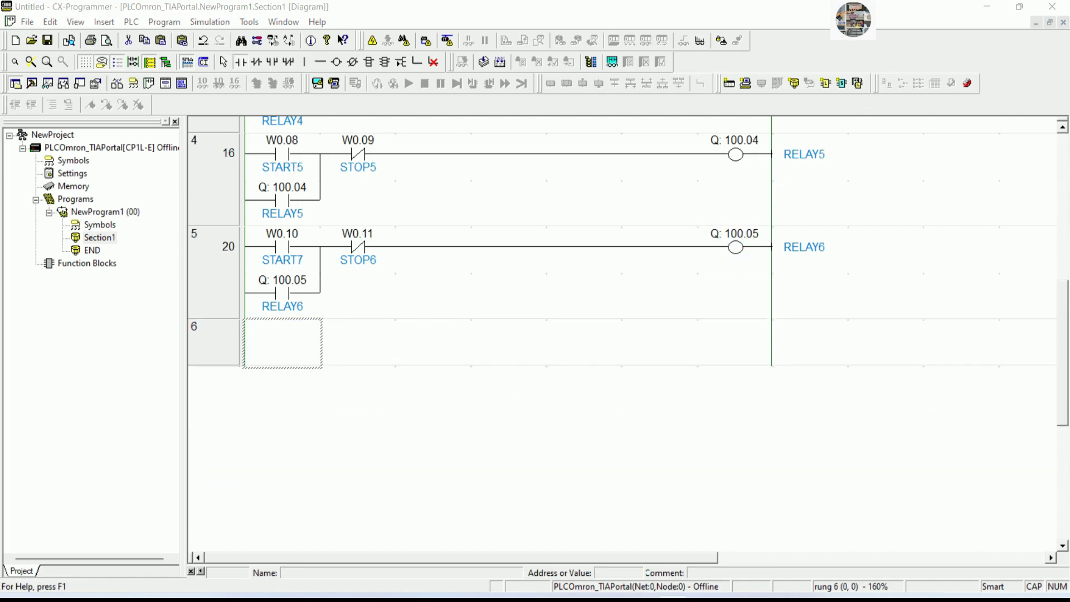
type("W0.12")
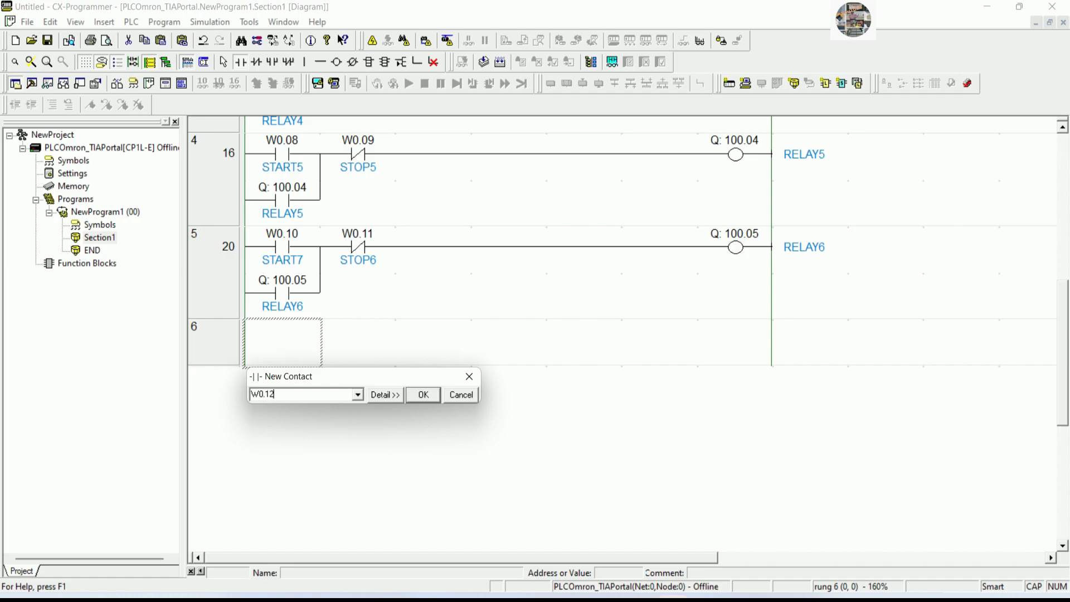
key("Return")
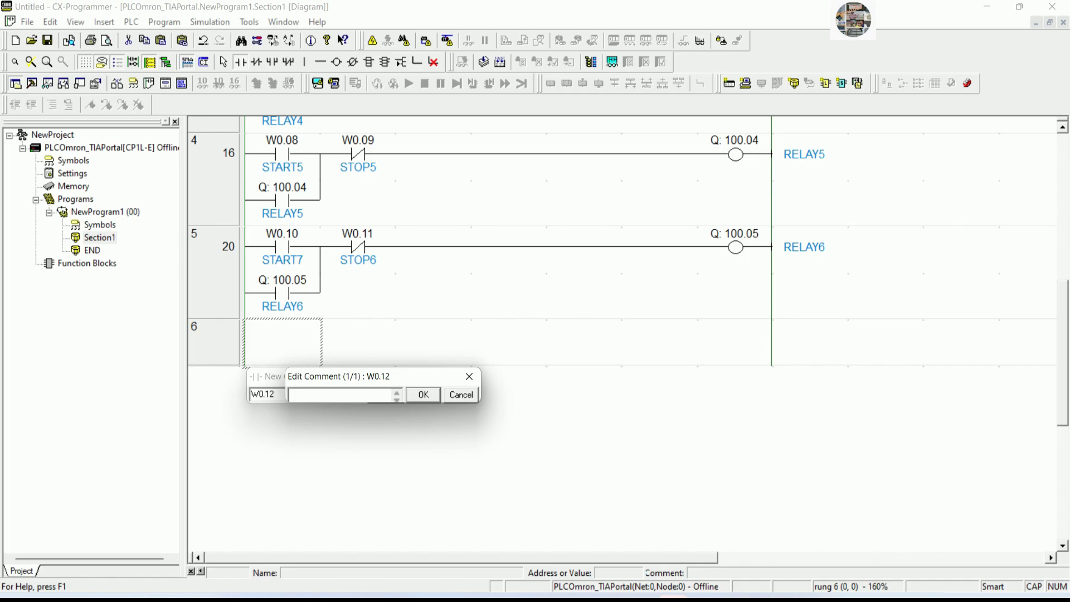
type("START")
type("7")
key("Return")
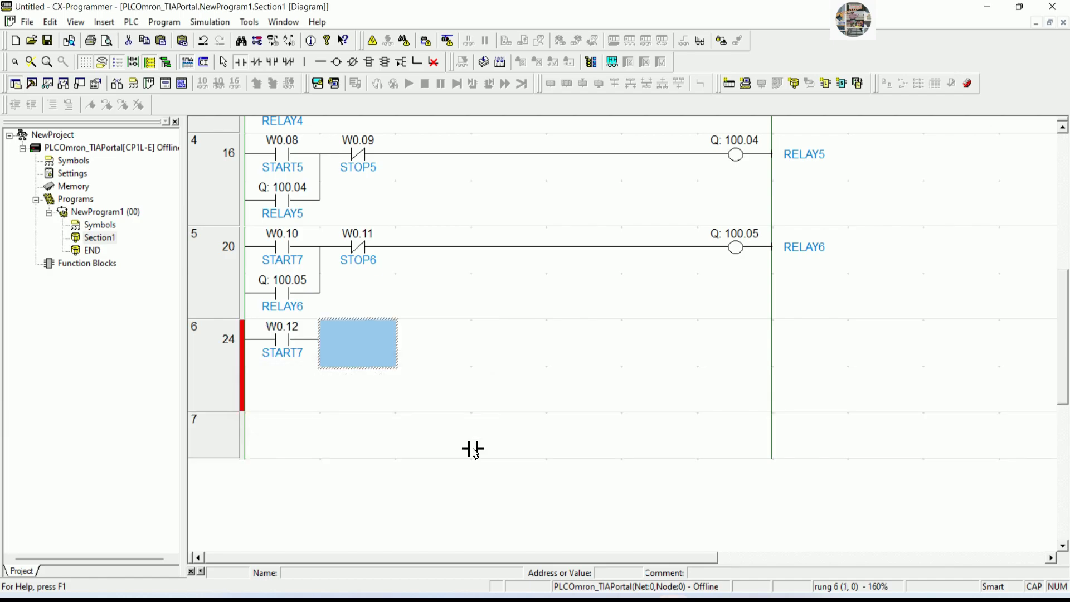
Step: Correct the comment of the normally open contact W0.10 on rung 5 to START6
key("Escape")
double_click(283, 246)
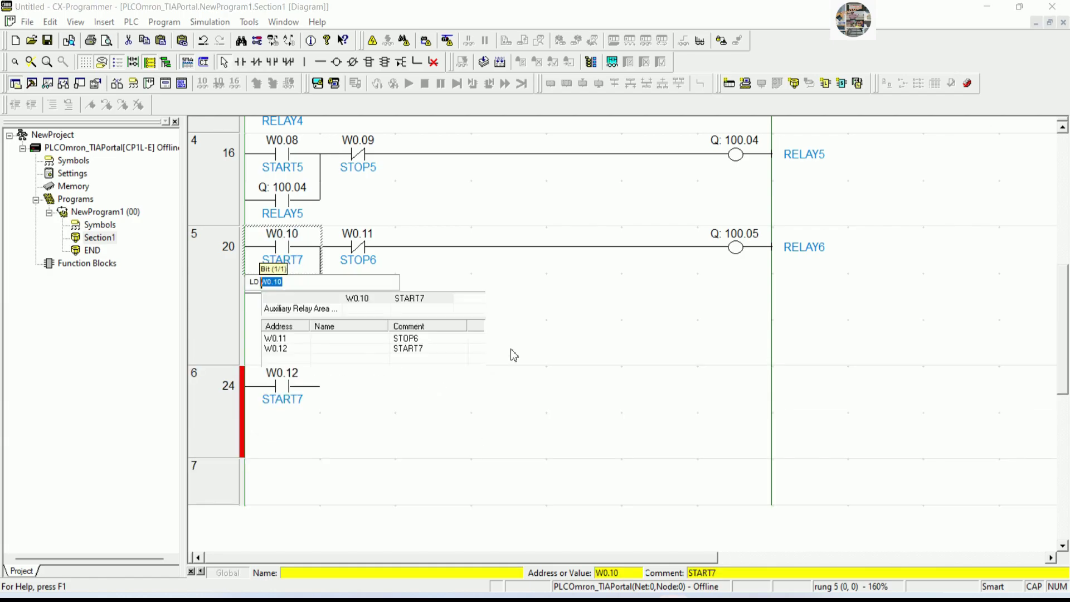
key("Return")
type("START")
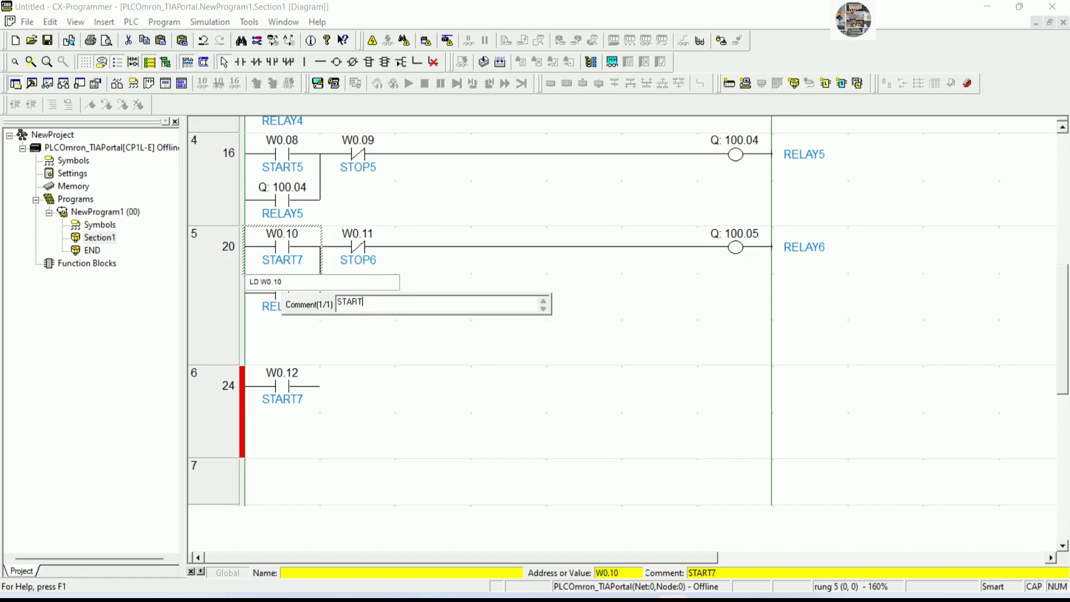
type("6")
key("Return")
left_click(437, 301)
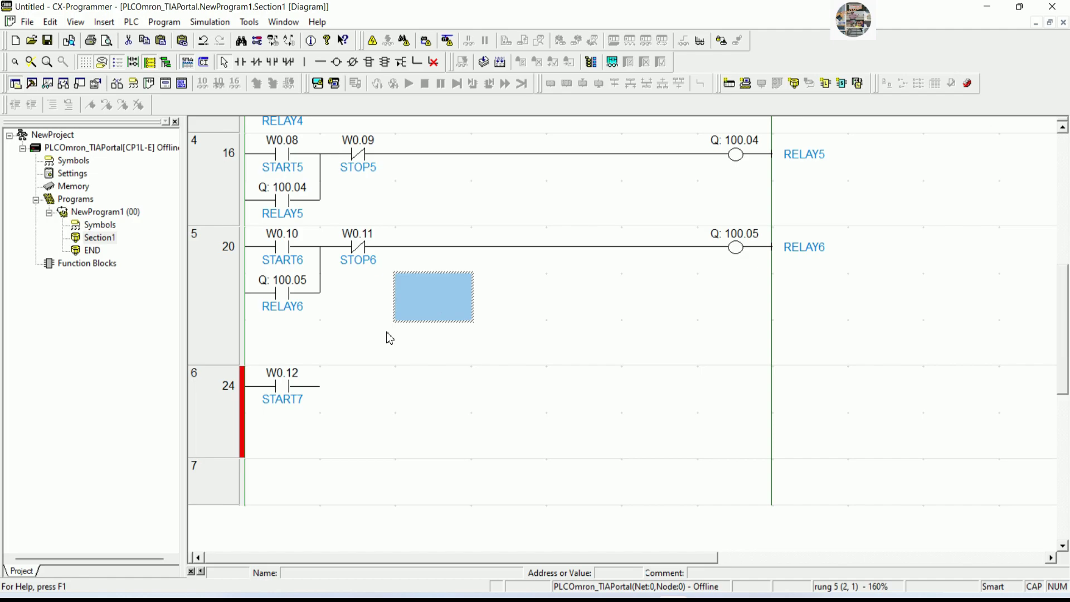
Step: Add a normally closed contact W0.13 with the comment STOP7 after the START7 contact on rung 6
left_click(319, 385)
left_click(357, 348)
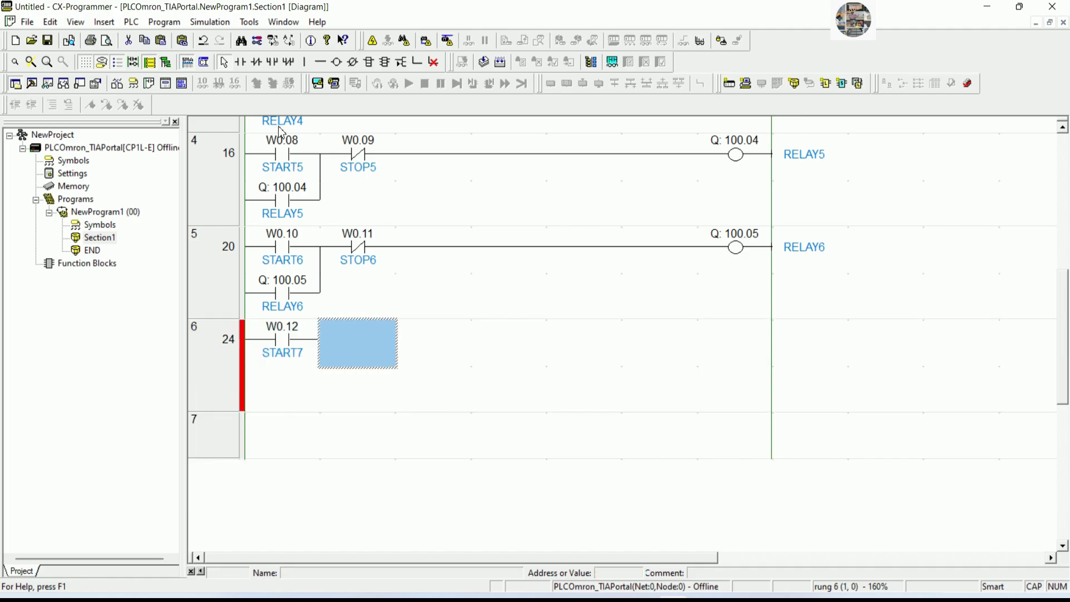
left_click(257, 61)
left_click(346, 351)
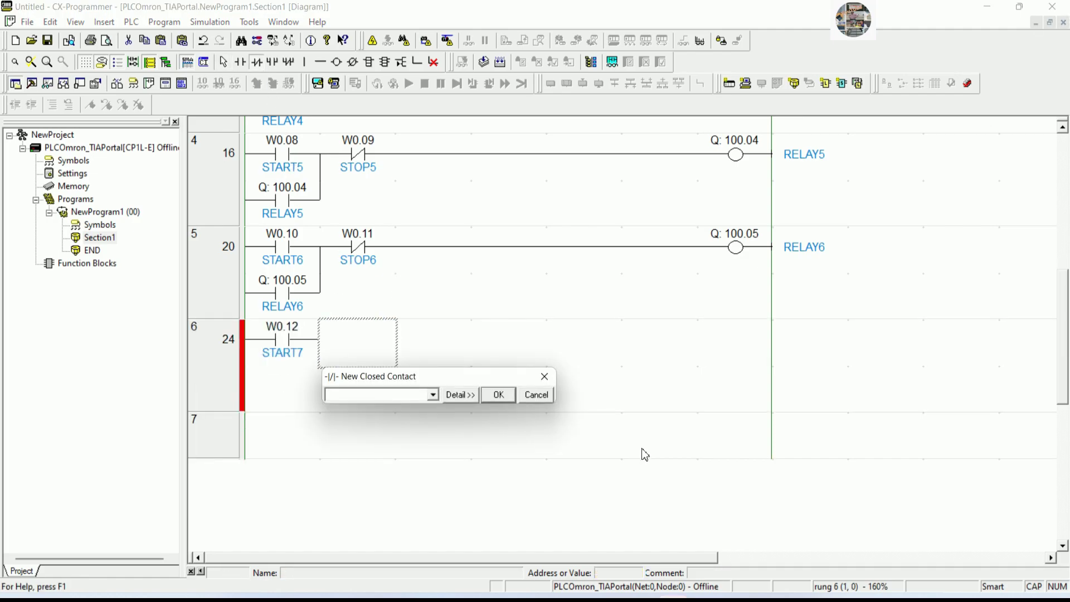
type("W0.13")
key("Return")
type("STOP77")
key("Return")
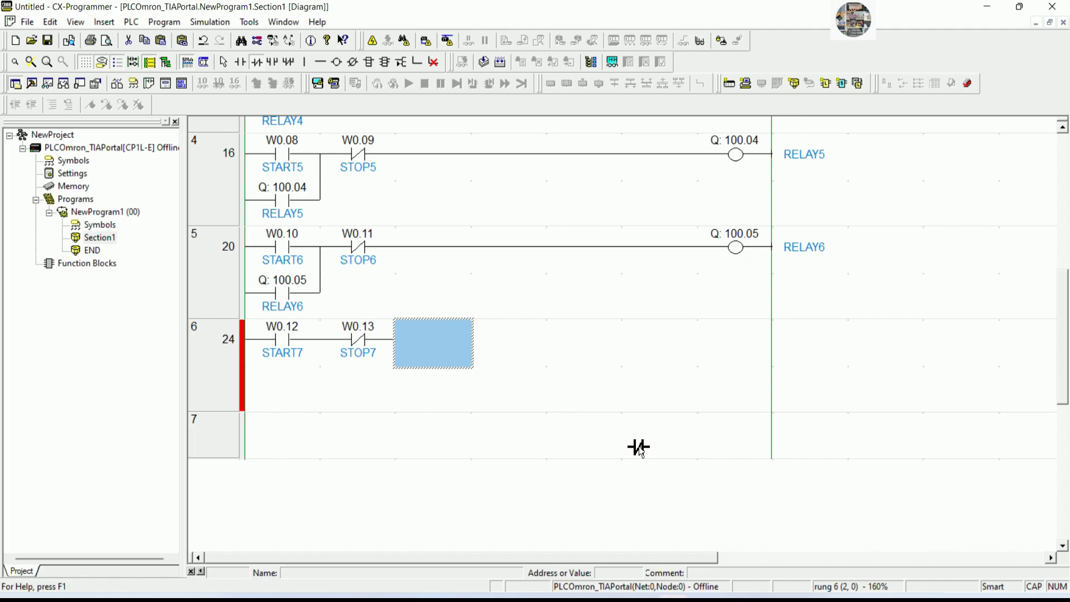
Step: Place an output coil with the address Q100.6 at the end of rung 6
left_click(337, 62)
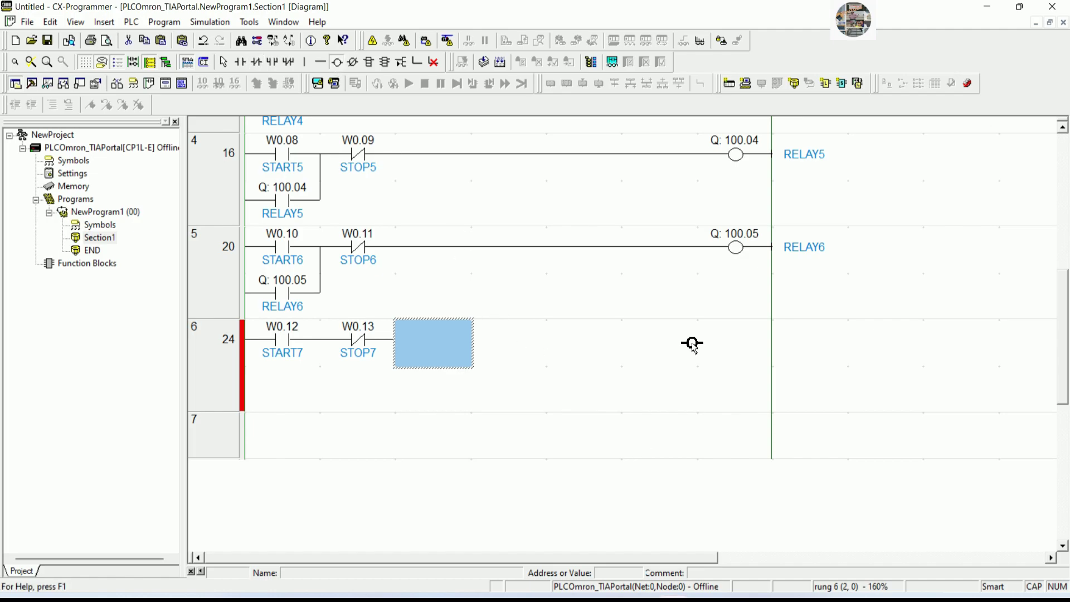
left_click(692, 344)
type("Q100")
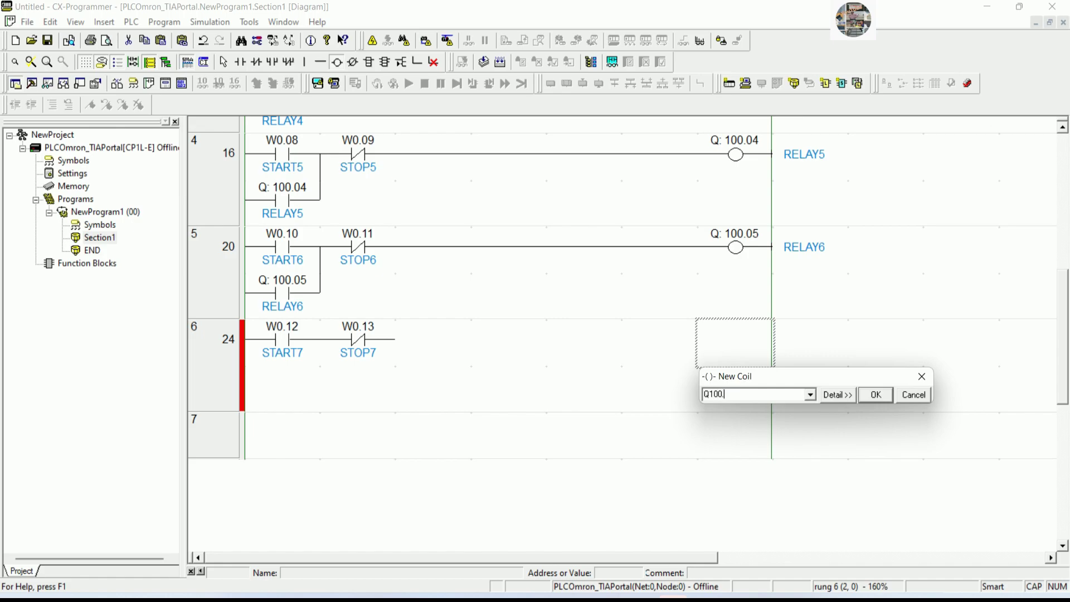
type(".6")
key("Return")
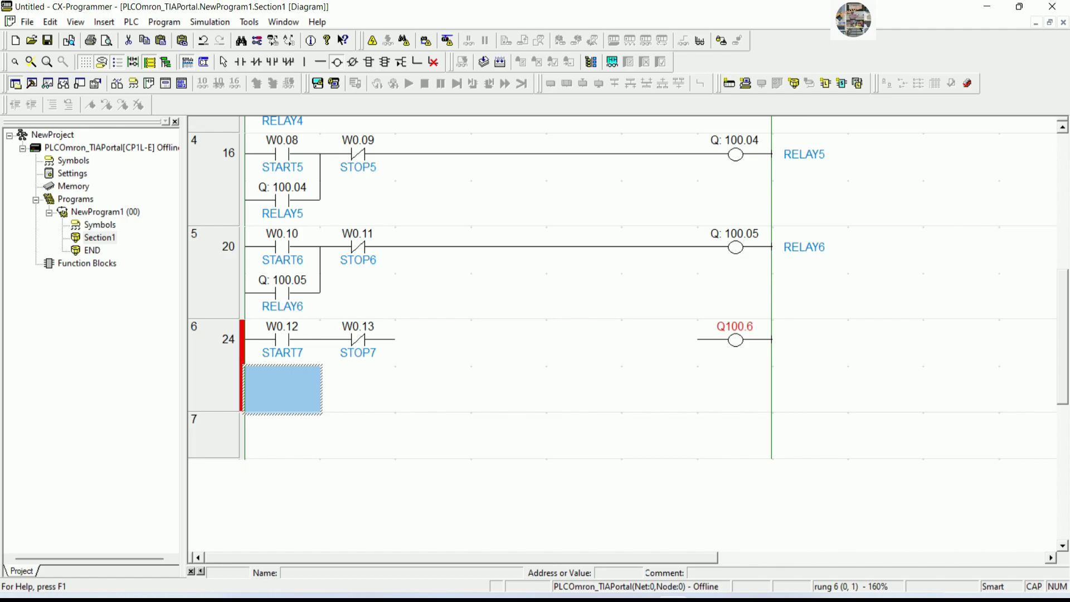
Step: Correct the rung 6 coil address to 100.06 and give it the comment RELAY7
double_click(727, 342)
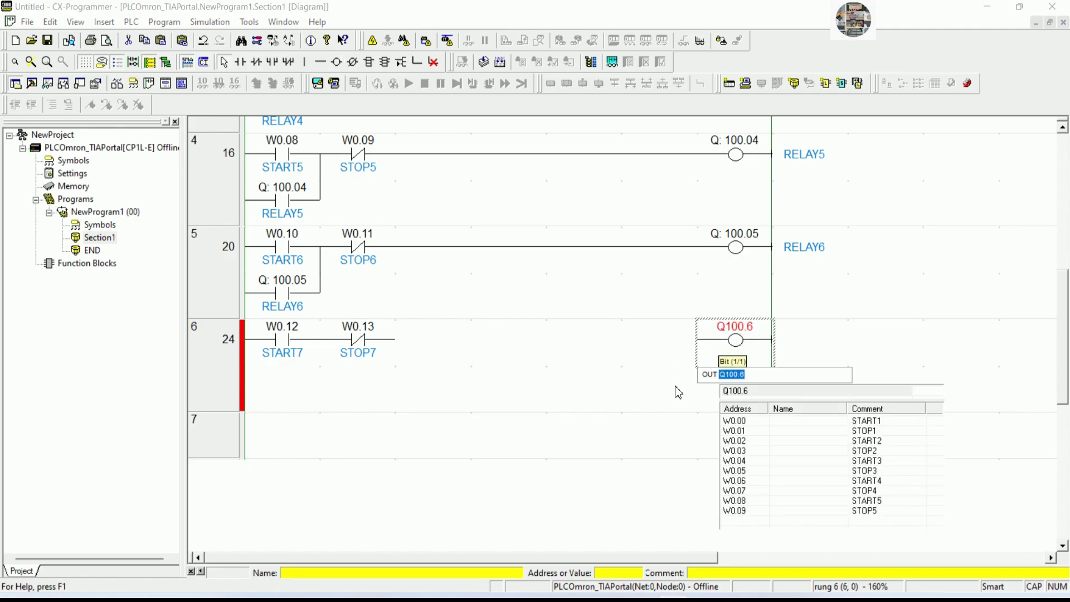
key("BackSpace")
type("100")
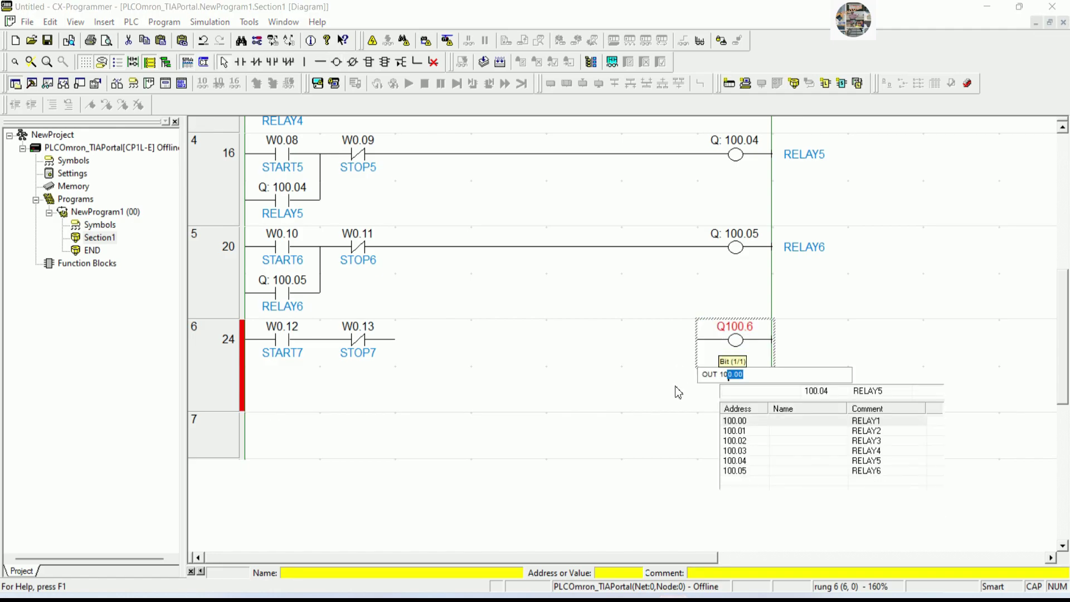
type(".06")
key("Return")
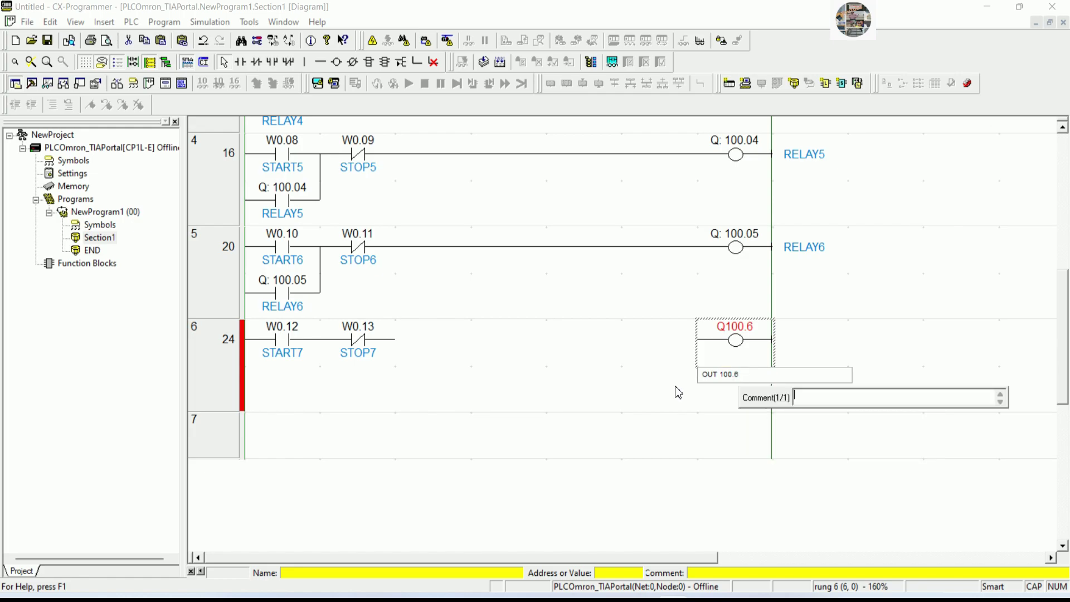
key("Return")
key("Return")
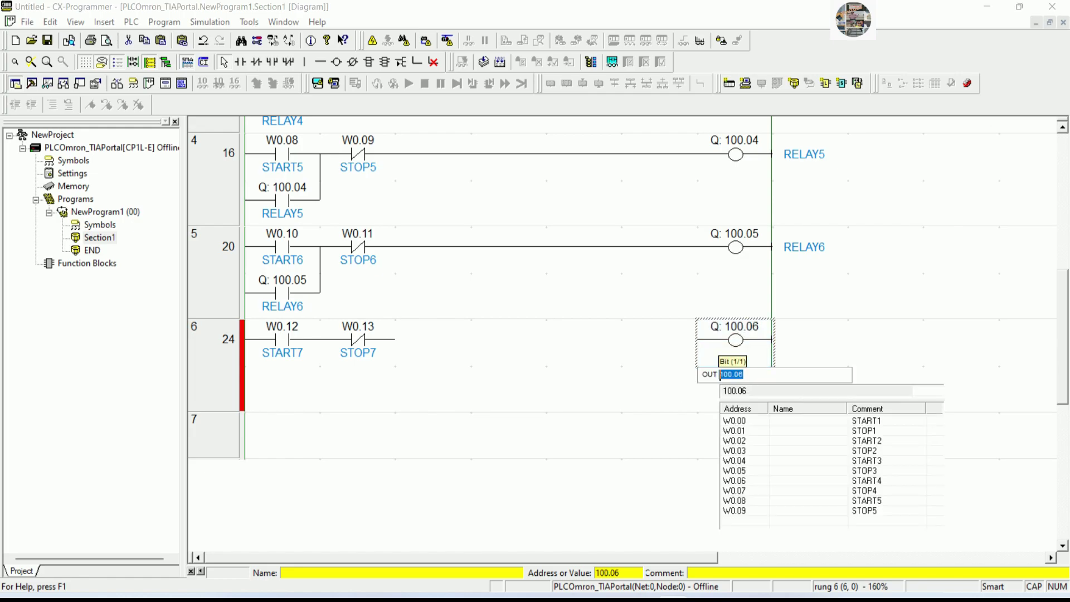
key("Return")
type("RE")
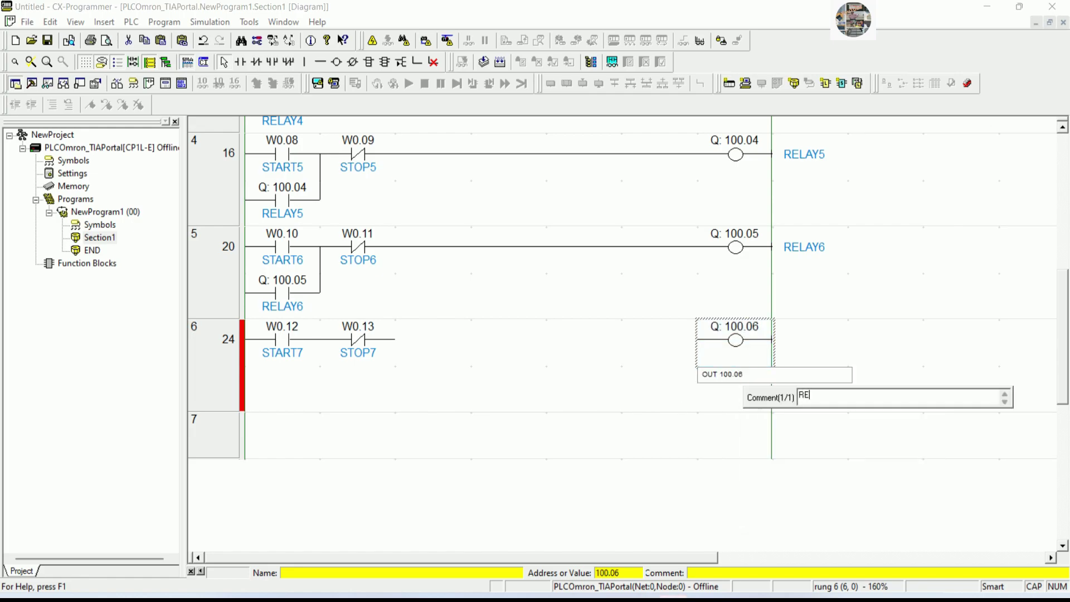
type("LAY7")
key("Return")
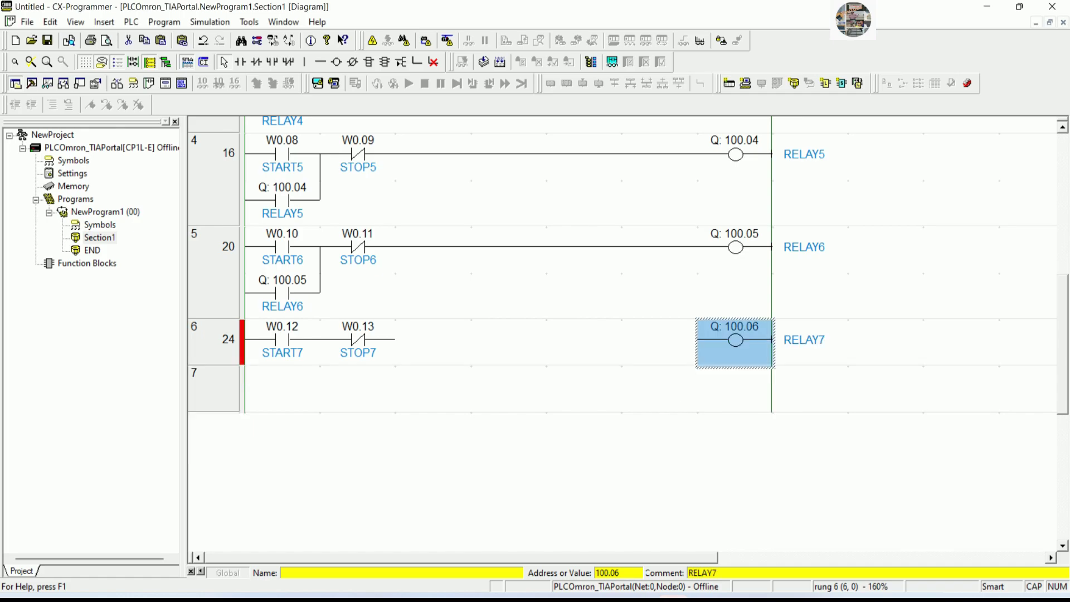
left_click(240, 62)
left_click(283, 390)
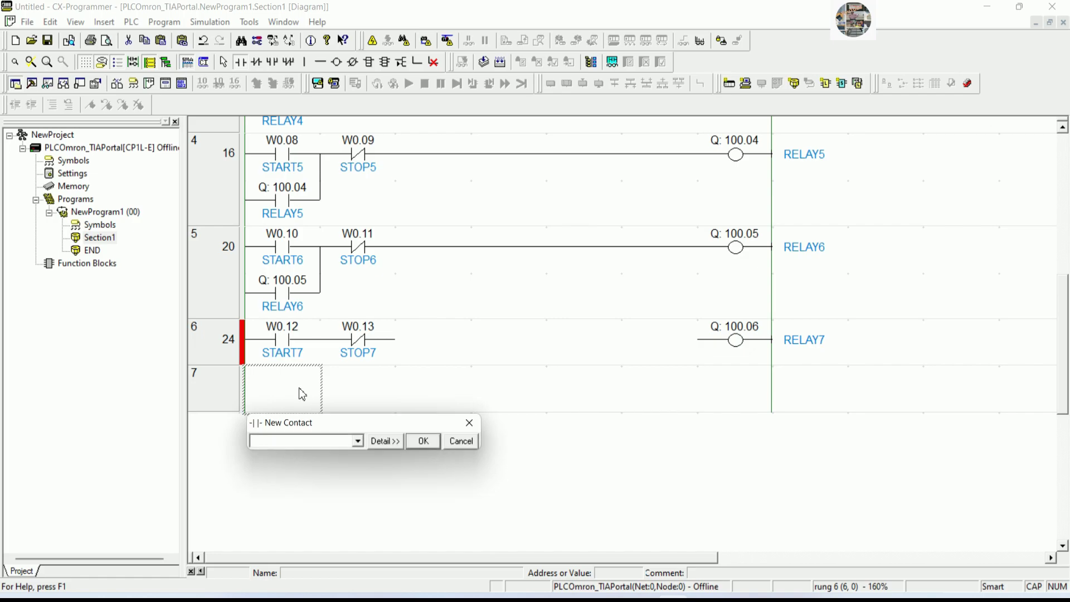
key("Escape")
key("Escape")
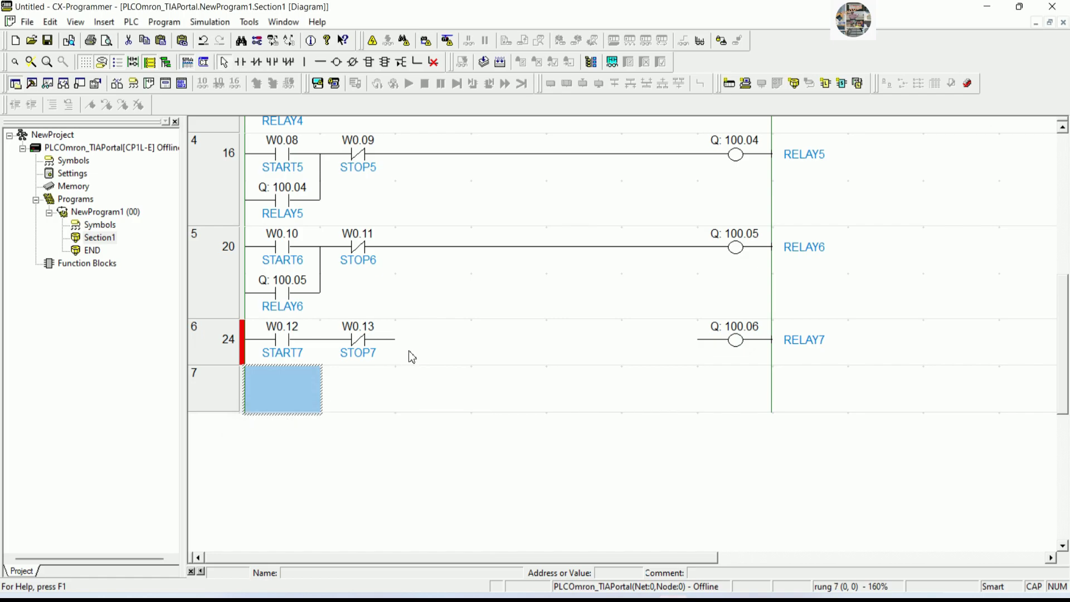
Step: Connect the STOP7 contact to the RELAY7 coil on rung 6 with a horizontal line
left_click(412, 353)
key("ctrl+Right")
key("ctrl+Right")
key("ctrl+Right")
key("ctrl+Right")
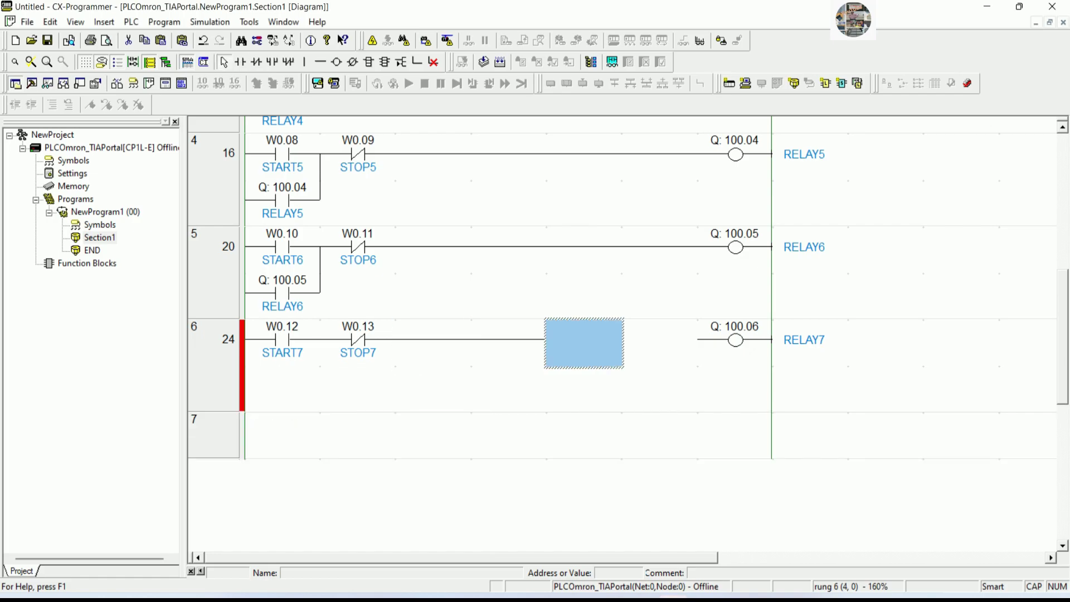
Step: Add a normally open contact 100.06 below the START7 contact on rung 6, keeping the comment RELAY7
left_click(296, 390)
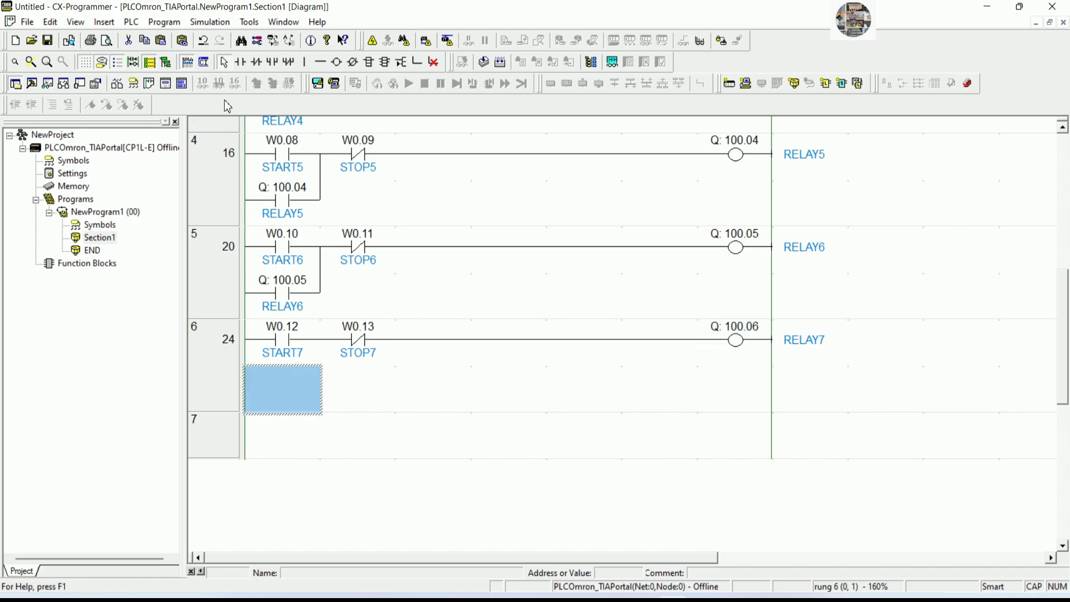
left_click(240, 62)
left_click(282, 384)
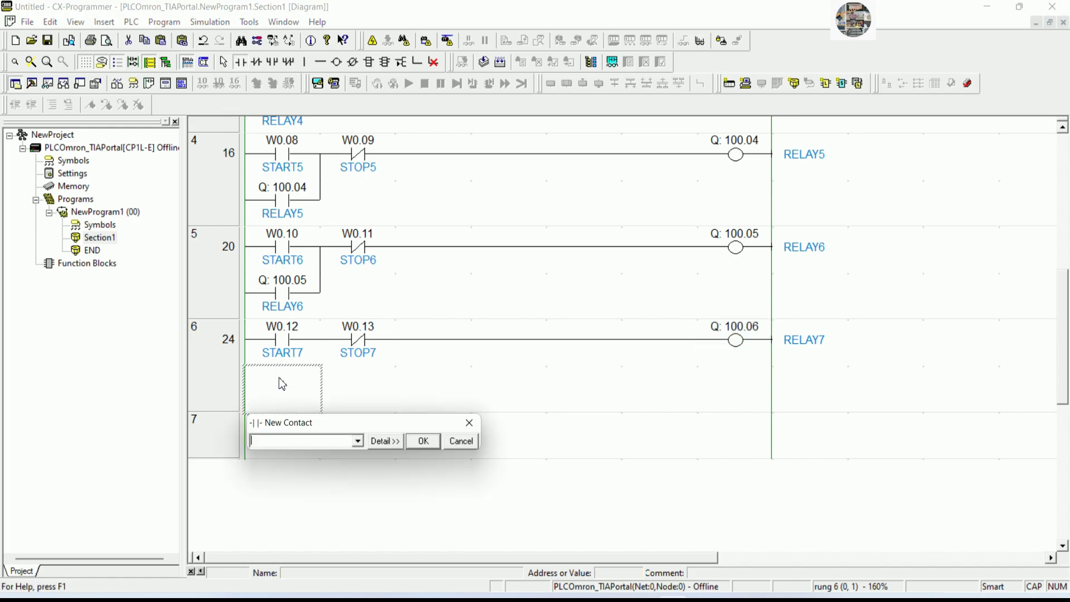
type("100.06")
key("Return")
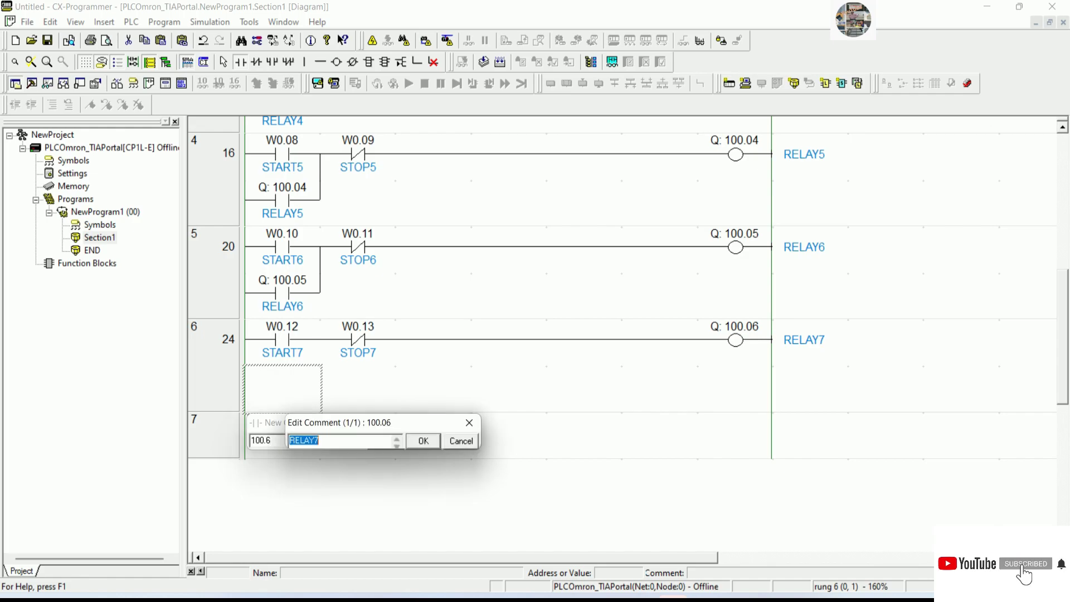
key("Return")
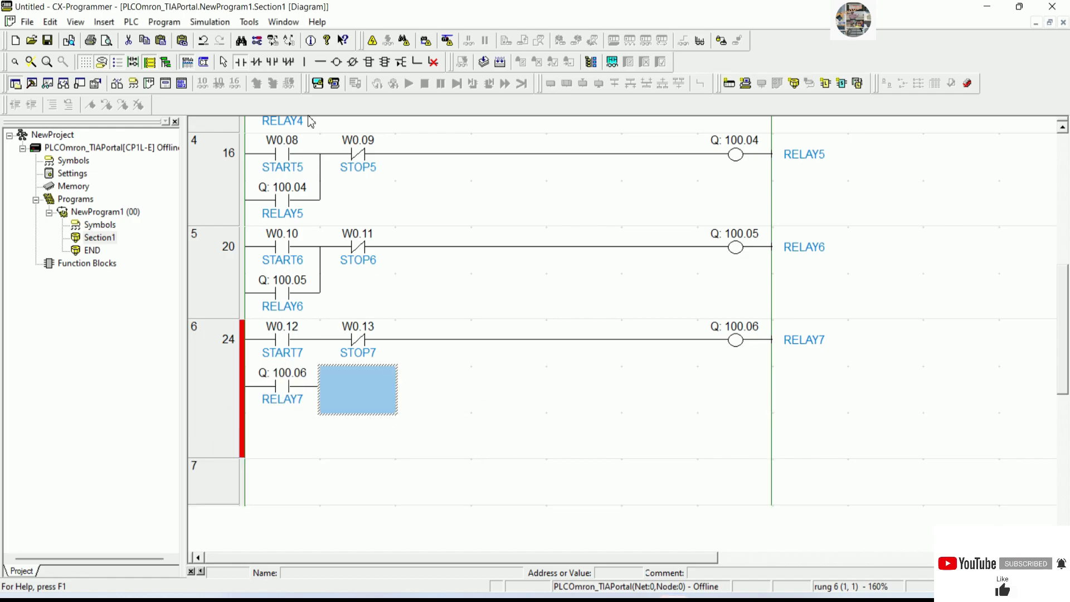
Step: Join the RELAY7 holding contact to the START7 branch on rung 6 with a vertical line
left_click(329, 375)
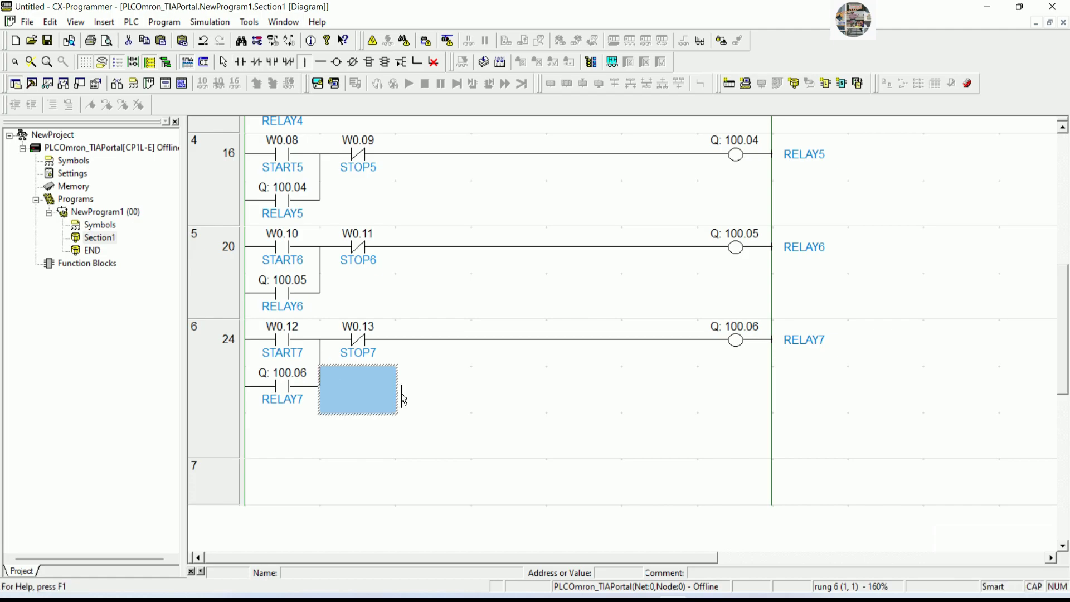
key("Escape")
left_click(407, 436)
left_click(327, 462)
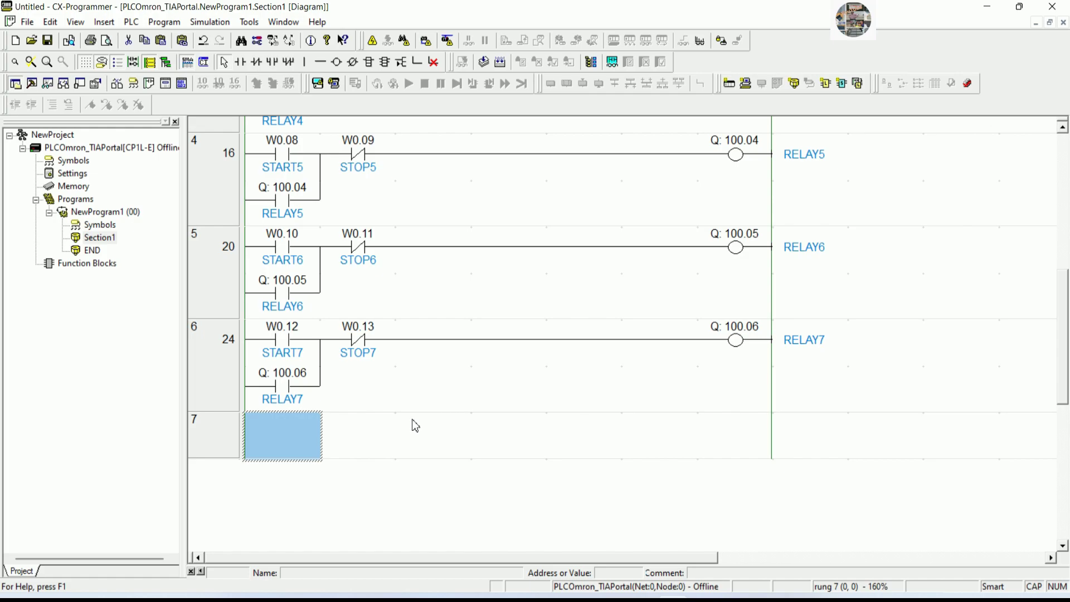
Step: Add a normally open contact W0.14 with the comment START8 at the beginning of rung 7
left_click(240, 62)
left_click(290, 452)
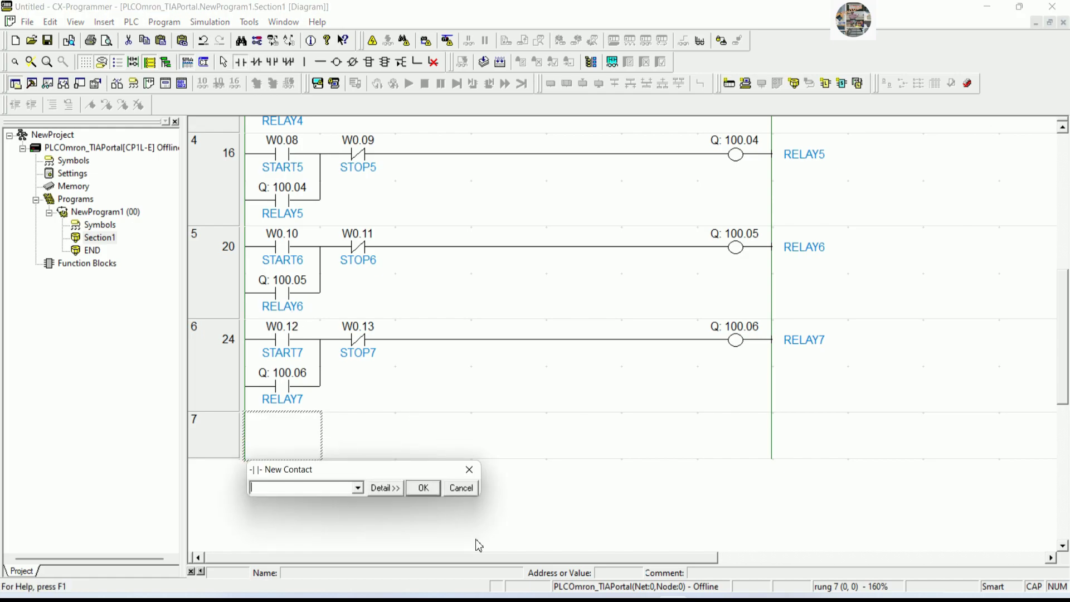
type("W0.14")
key("Return")
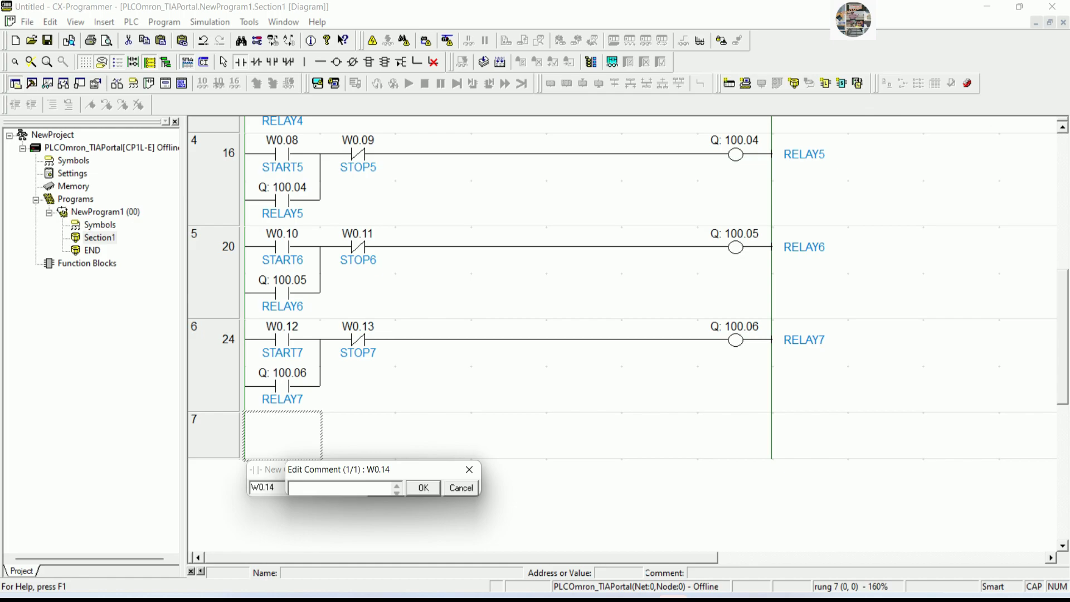
type("START8")
key("Return")
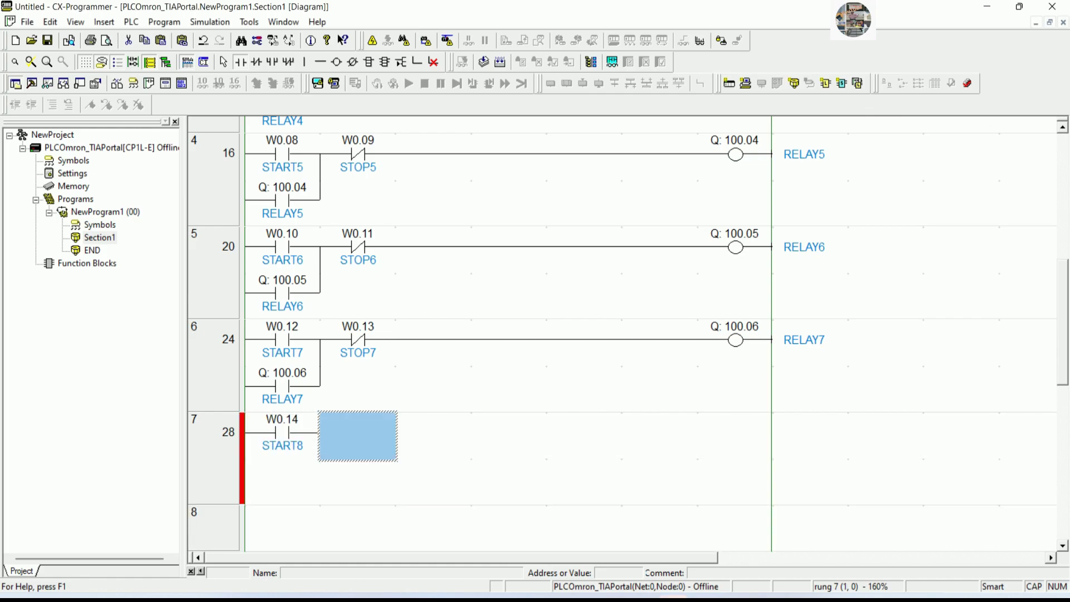
Step: Add a normally closed contact W0.15 with the comment STOP8 after the START8 contact on rung 7
left_click(257, 62)
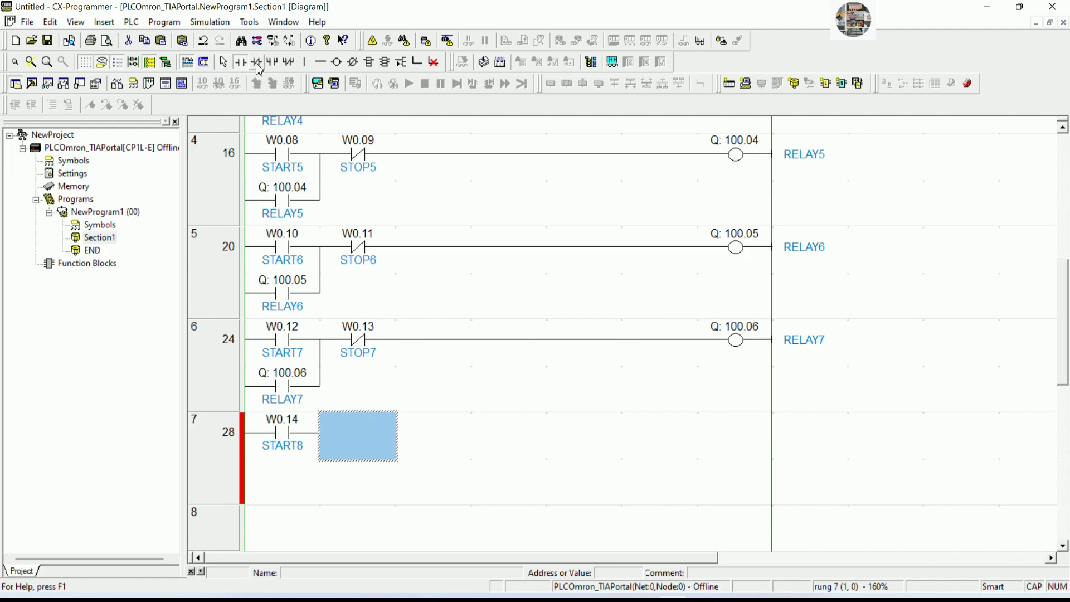
left_click(371, 446)
type("W")
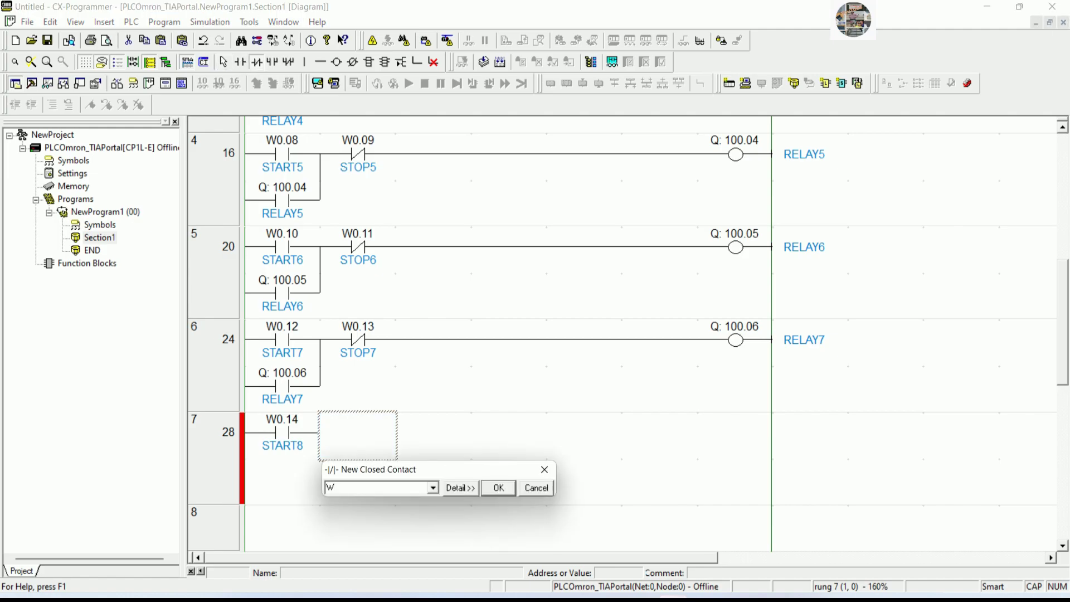
type("0.15")
key("Return")
type("STAR")
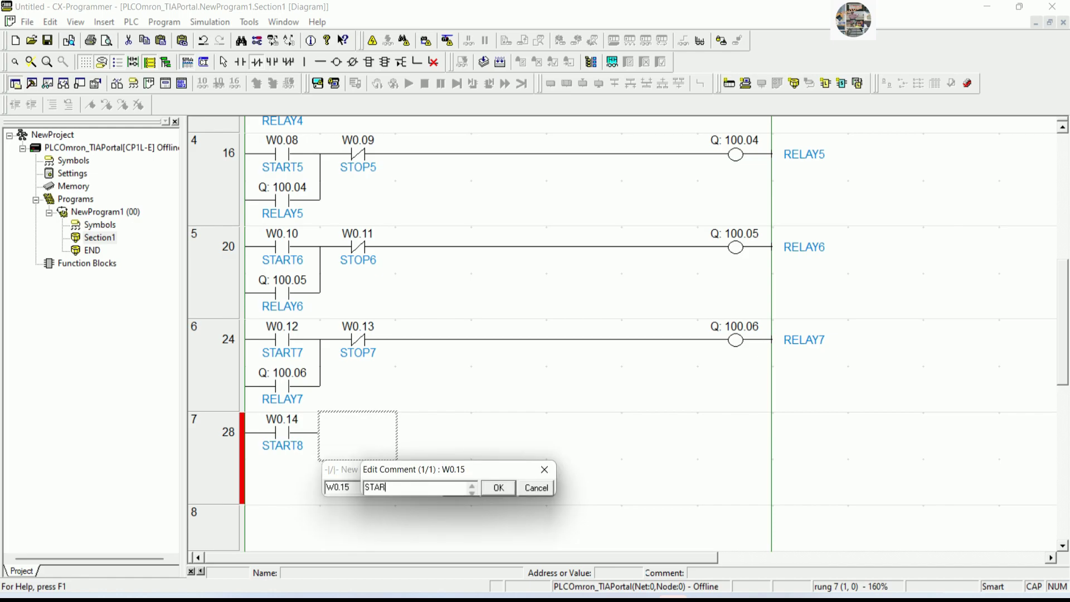
key("BackSpace")
type("OP8")
key("Return")
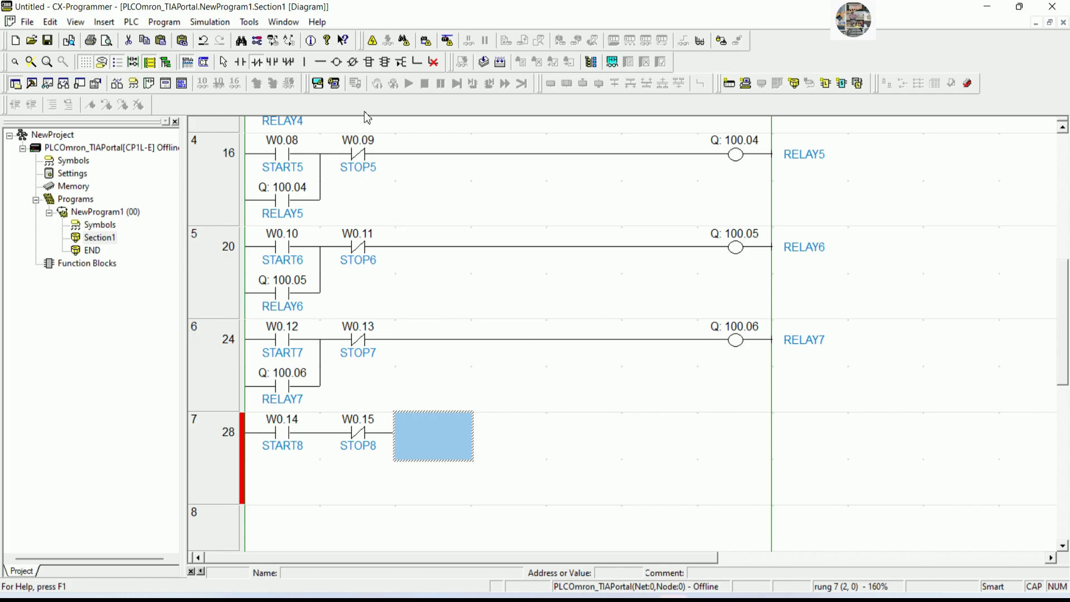
Step: Place an output coil 100.07 with the comment RELAY8 at the end of rung 7
left_click(337, 62)
left_click(727, 437)
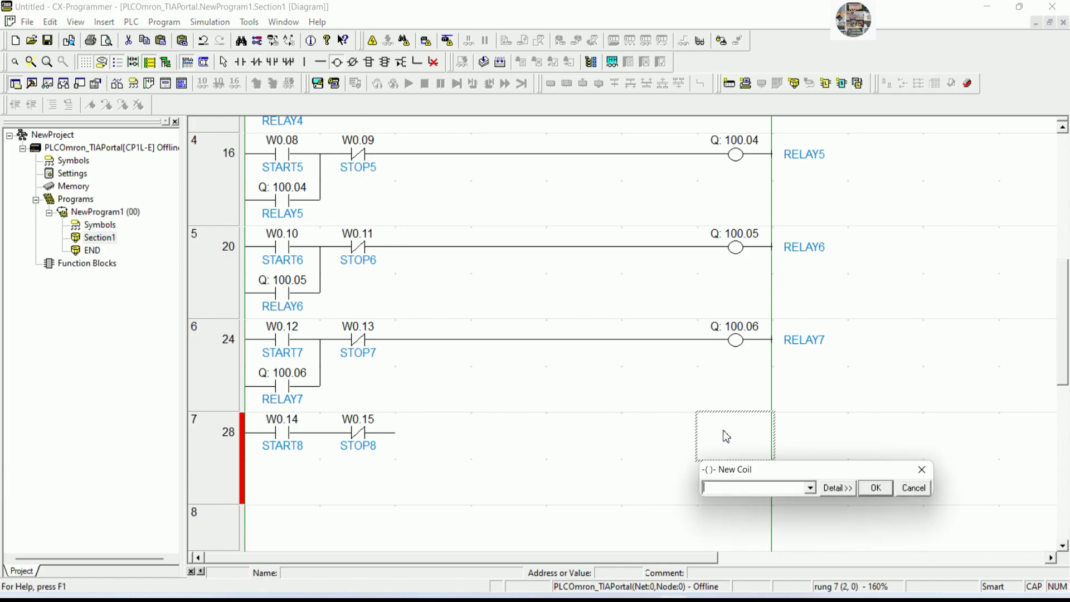
type("100.7")
key("Return")
type("RELAY8")
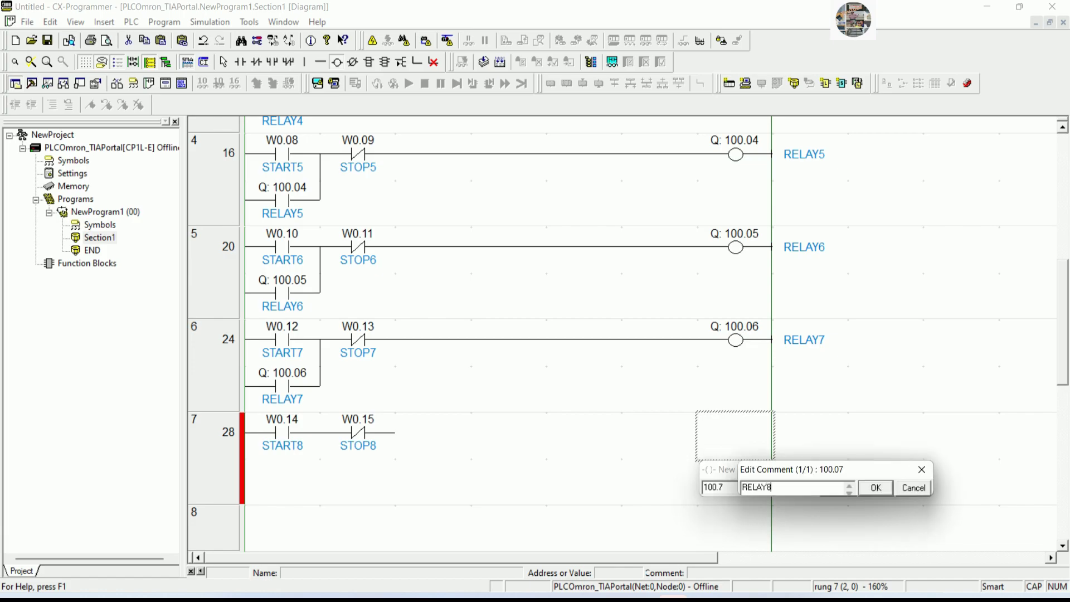
key("Return")
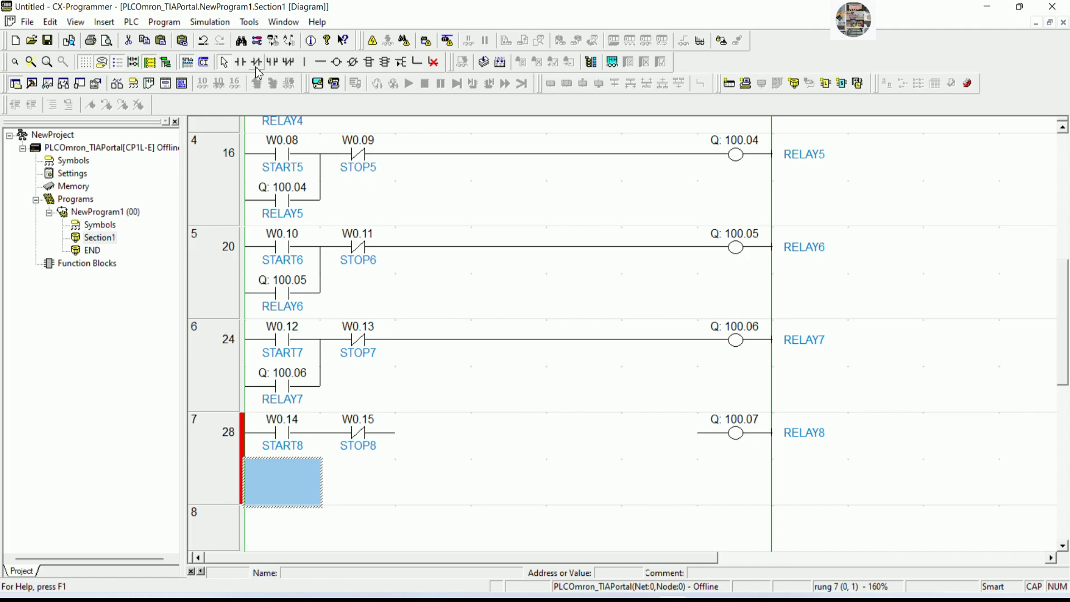
Step: Add a normally open contact 100.07 below the START8 contact on rung 7, keeping the comment RELAY8
left_click(240, 61)
left_click(280, 470)
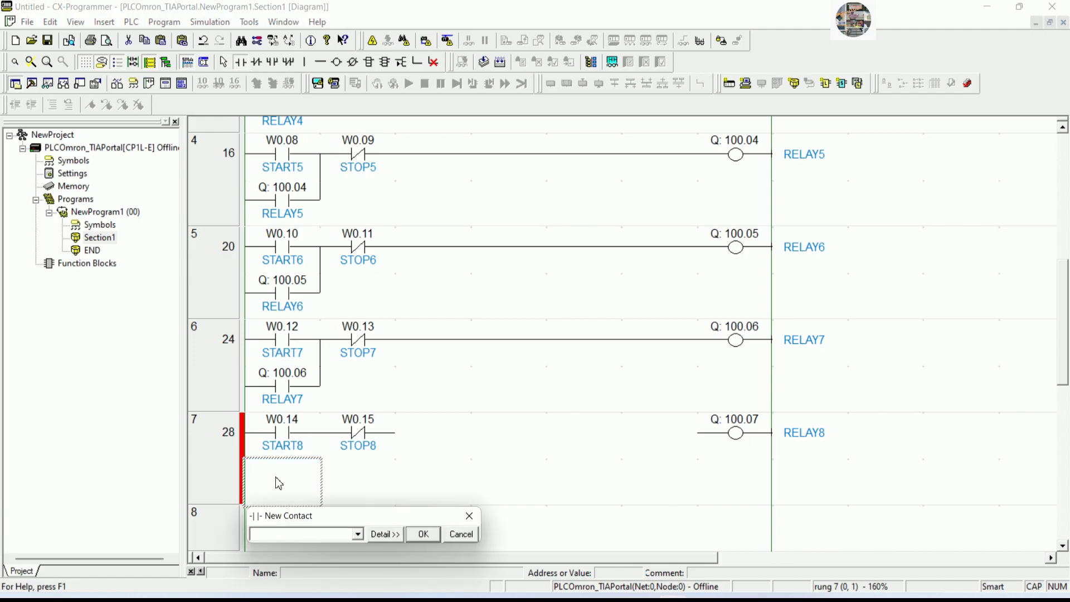
type("100.7")
key("Return")
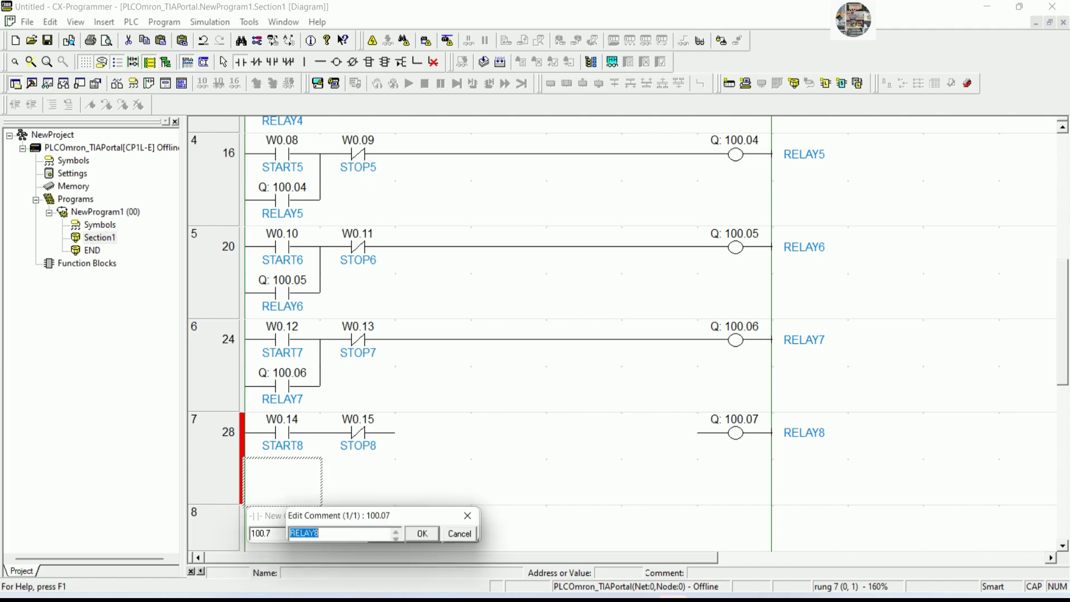
key("Return")
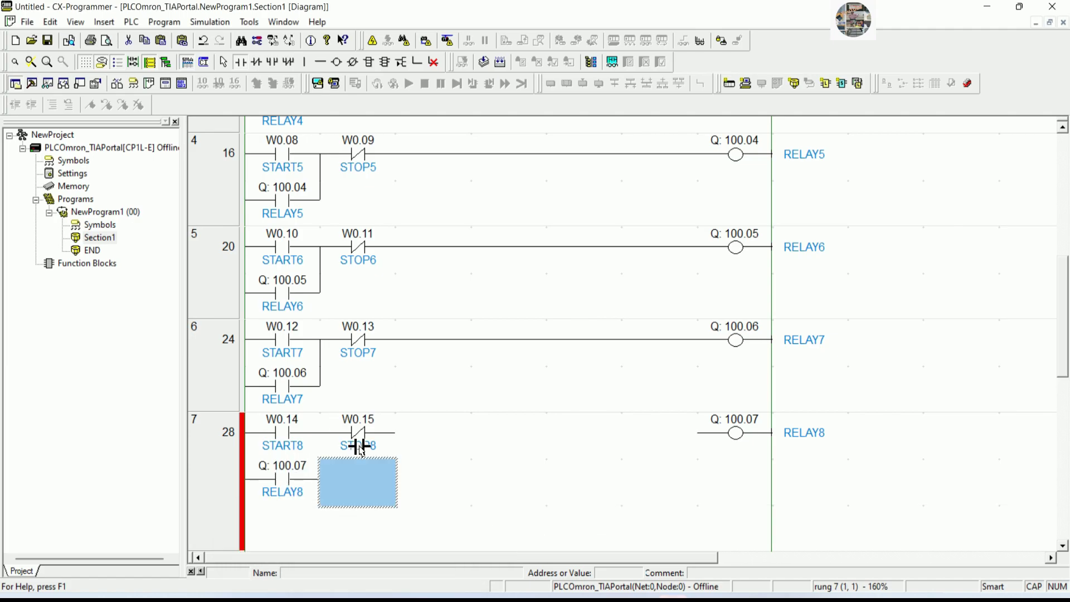
Step: Join the RELAY8 holding contact to the START8 branch on rung 7 with a vertical line
key("Escape")
left_click(308, 62)
left_click(326, 446)
Step: Connect the STOP8 contact to the RELAY8 coil on rung 7 with a horizontal line
left_click(411, 439)
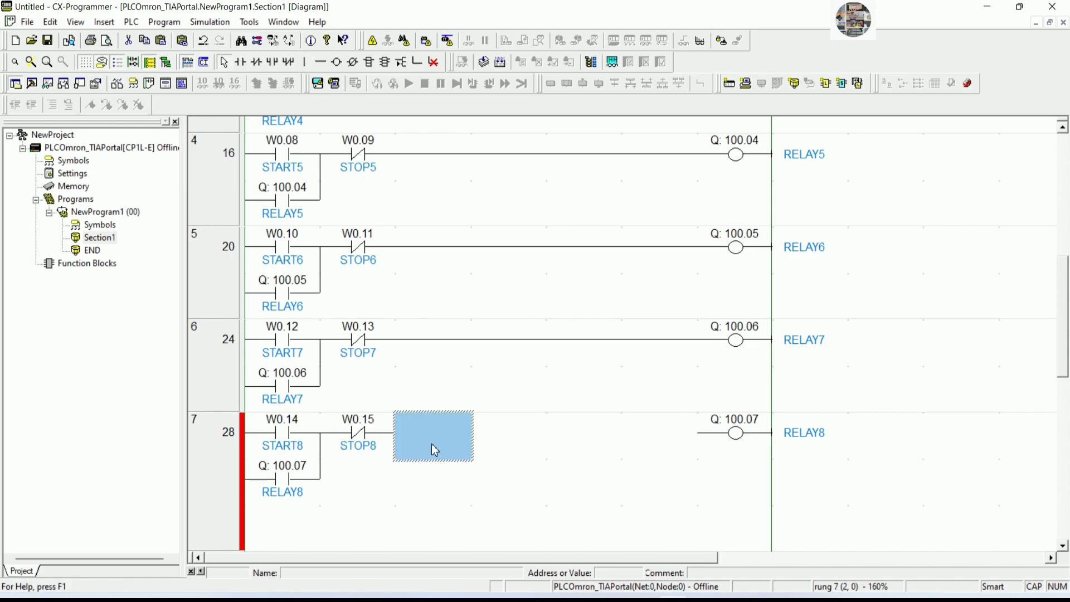
key("ctrl+Right")
key("ctrl+Right")
key("ctrl+Right")
key("ctrl+Right")
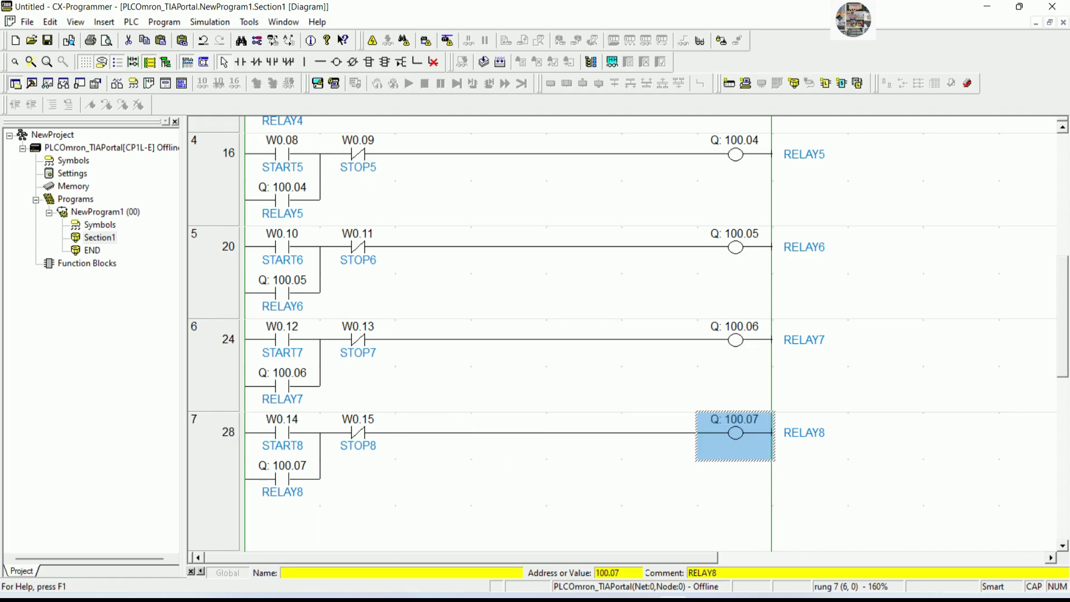
left_click(499, 430)
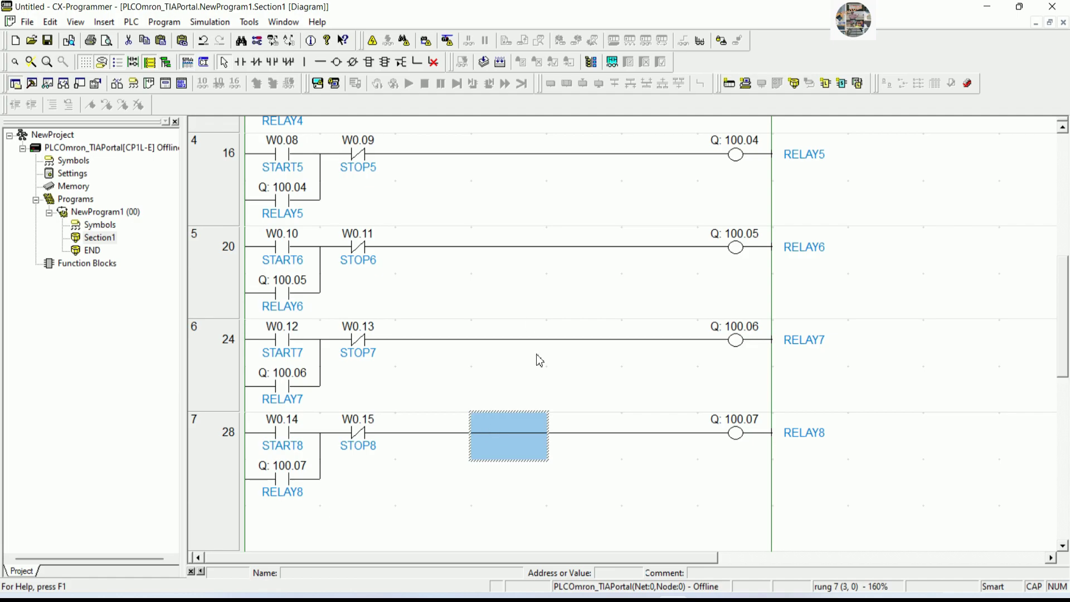
left_click(524, 316)
scroll(524, 318, "up", 6)
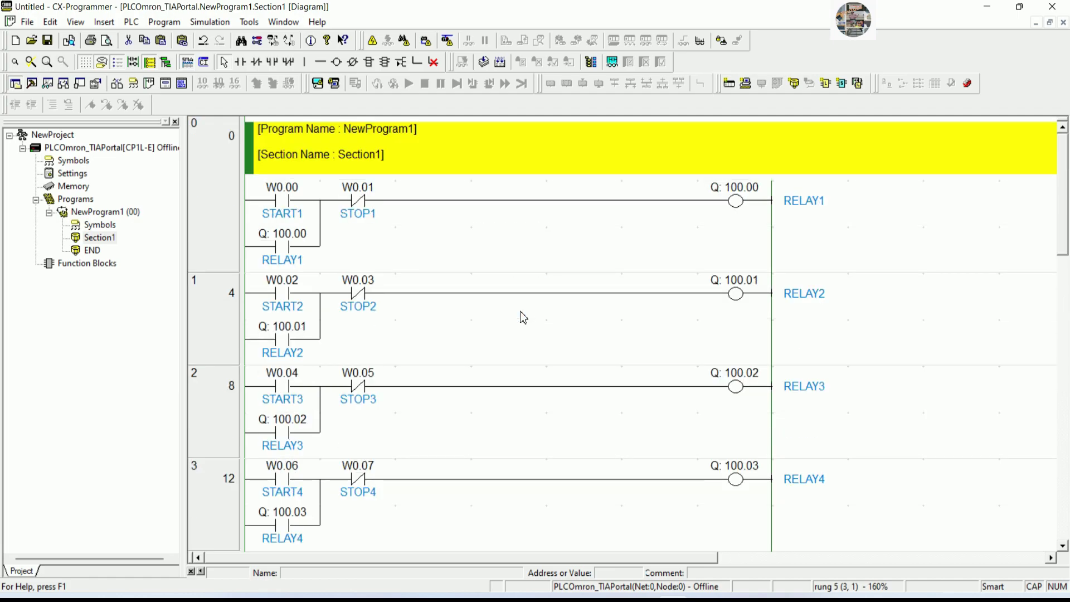
Step: Switch to Notepad and add the line "Next let save project and download to PLC" below the existing notes
scroll(523, 321, "down", 2)
scroll(524, 351, "down", 2)
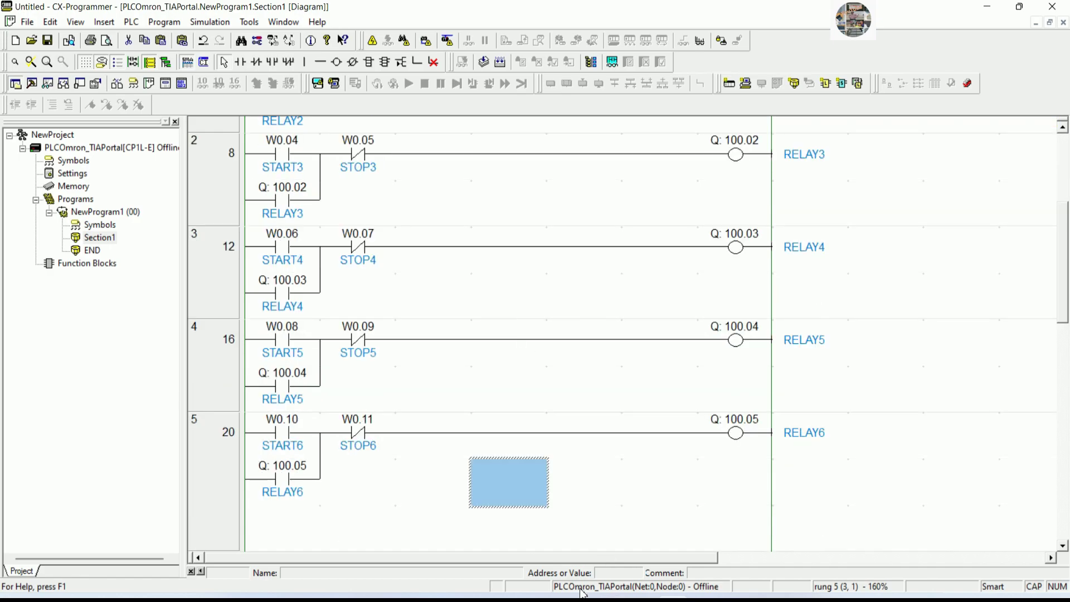
left_click(642, 597)
key("Return")
type("N")
key("BackSpace")
type("Next let ")
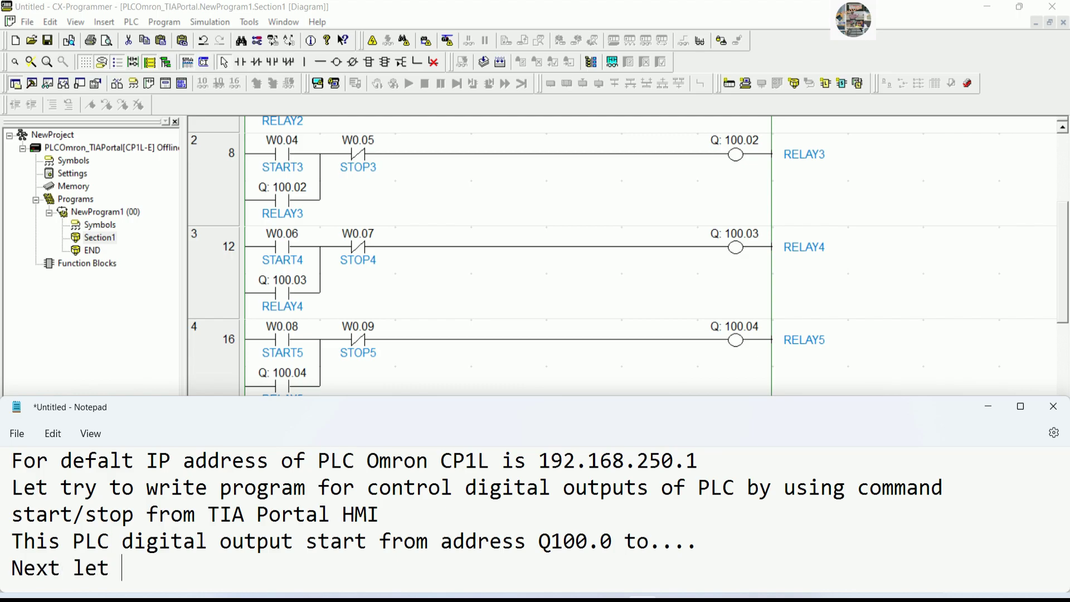
type("save project and ")
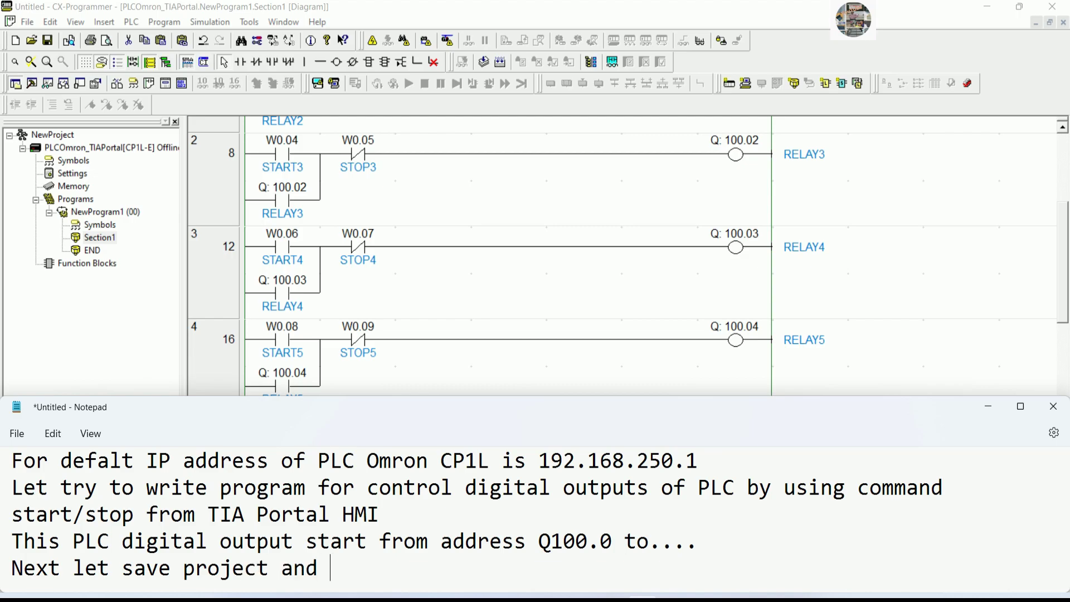
type("download to P")
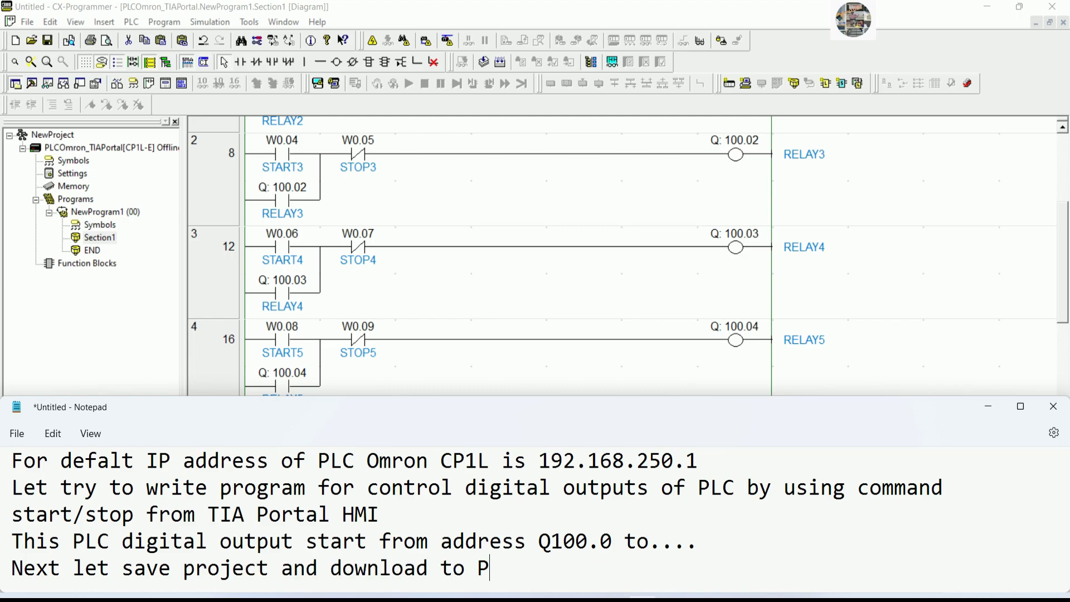
type("LC")
left_click(988, 407)
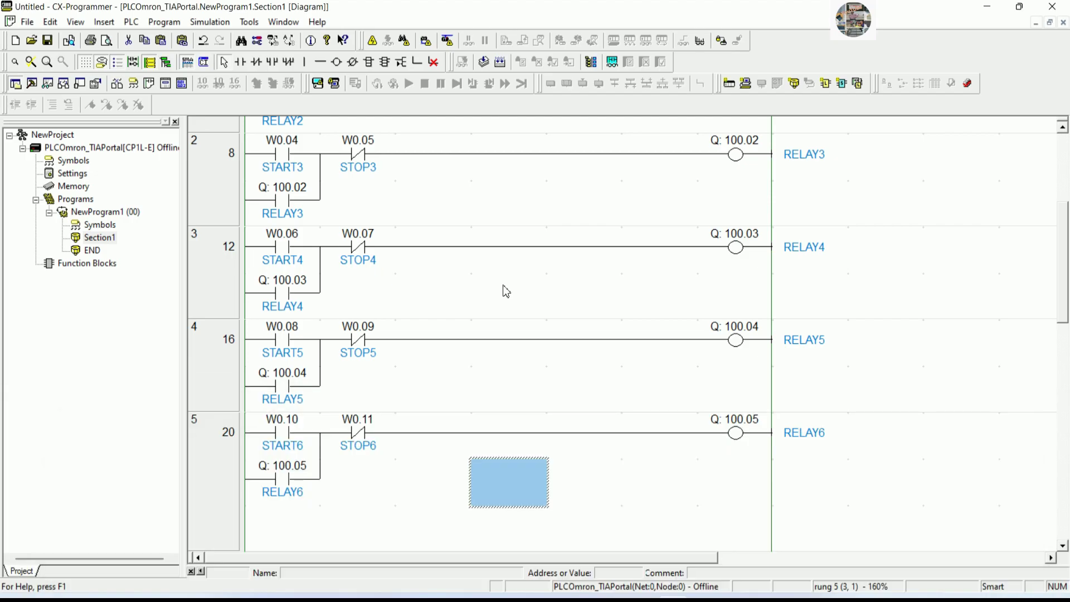
Step: Save the CX-Programmer project as "CP1L_TIA Portal" in the Omron MBLib folder
left_click(48, 40)
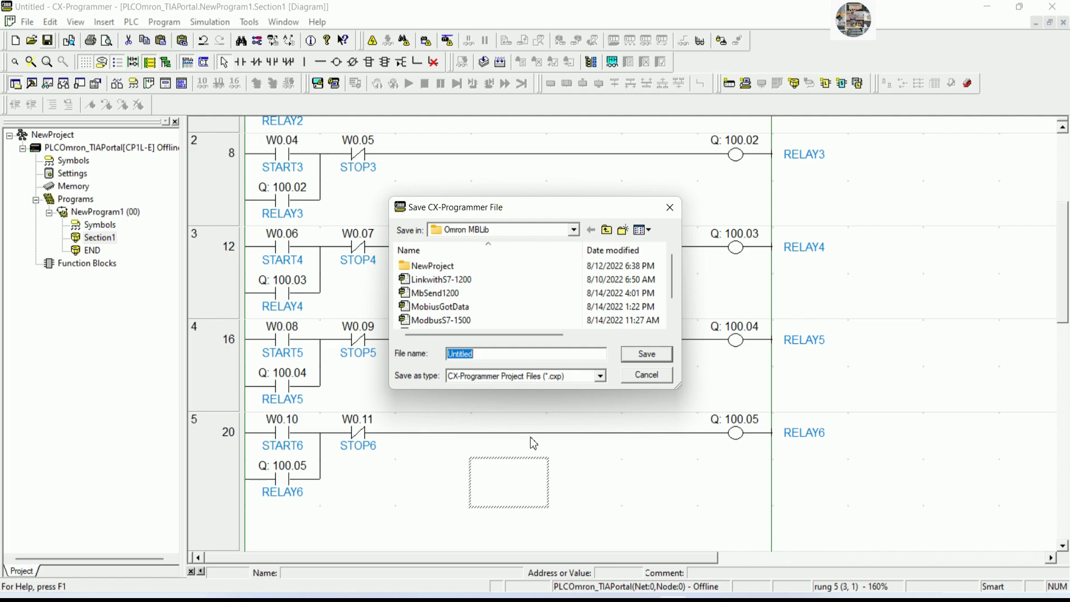
type("CP1L_TIA POortal")
left_click(652, 357)
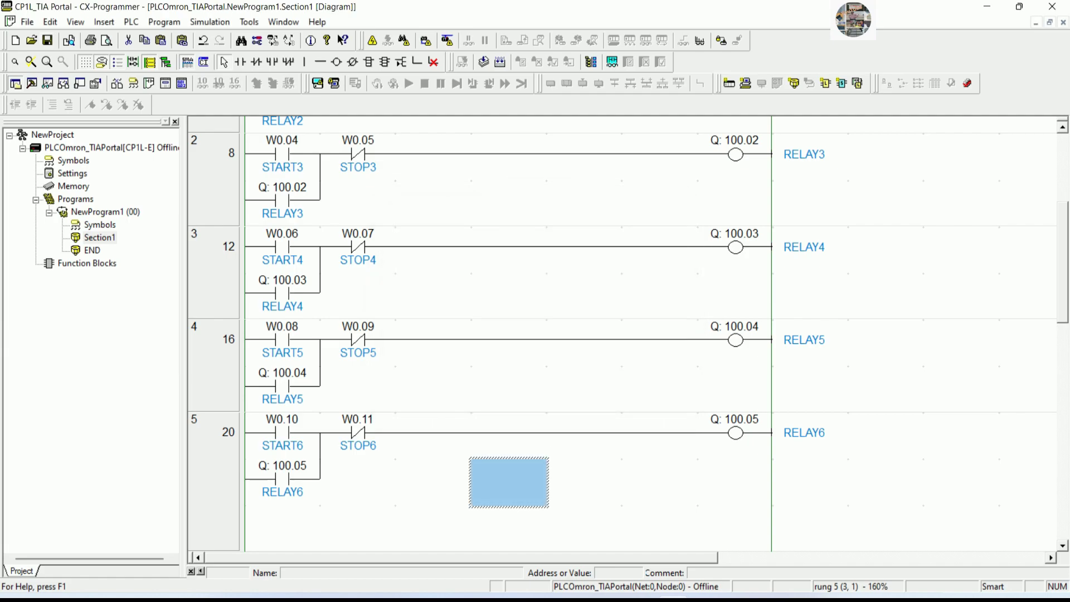
Step: Work online with the PLC over Ethernet at 192.168.250.1, accepting the connection
scroll(491, 227, "up", 3)
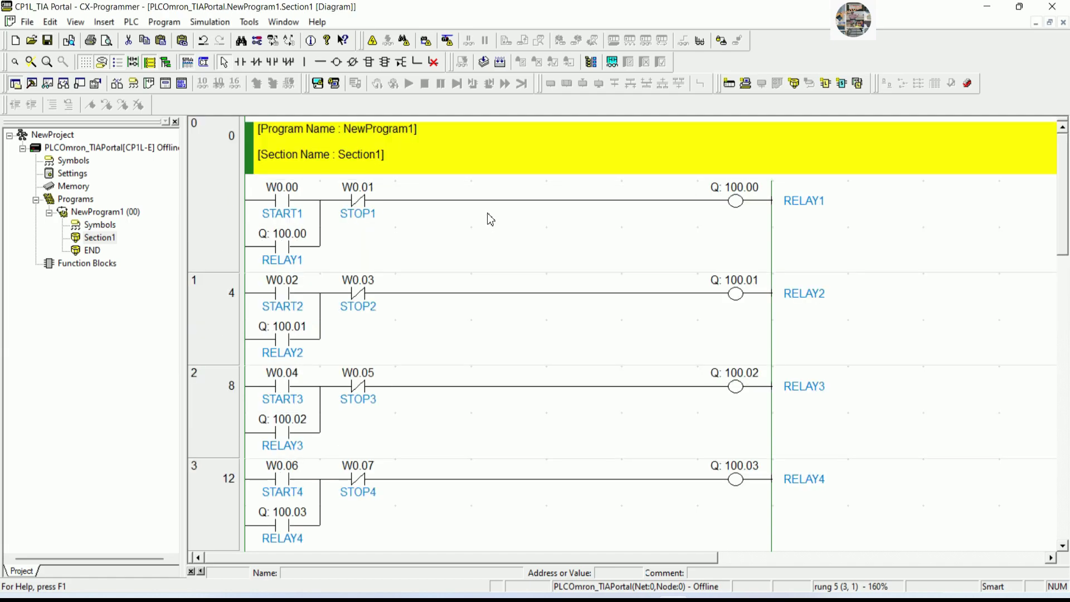
left_click(372, 42)
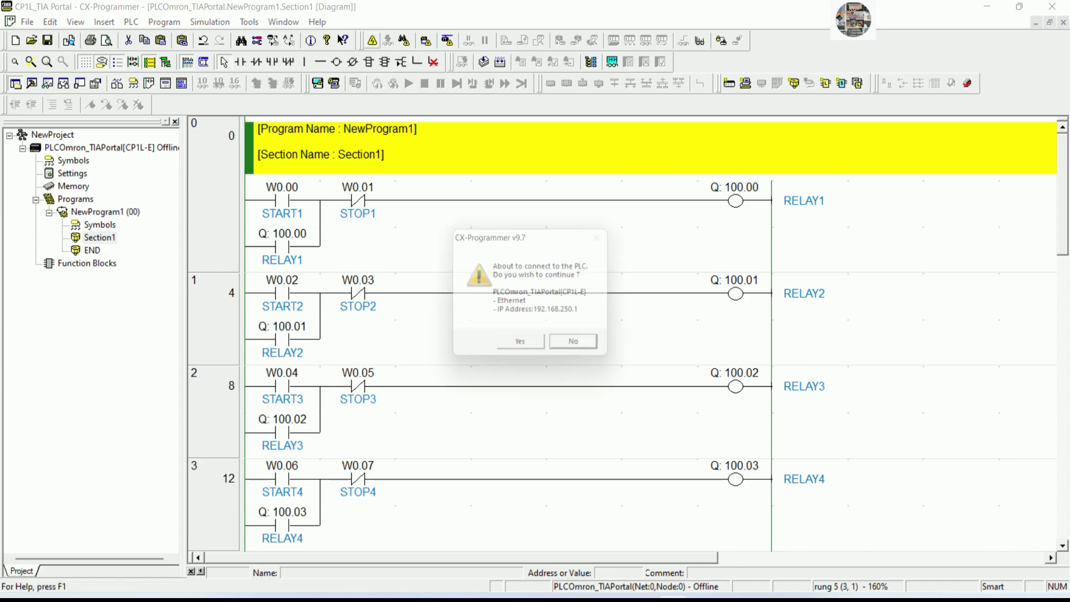
left_click(530, 341)
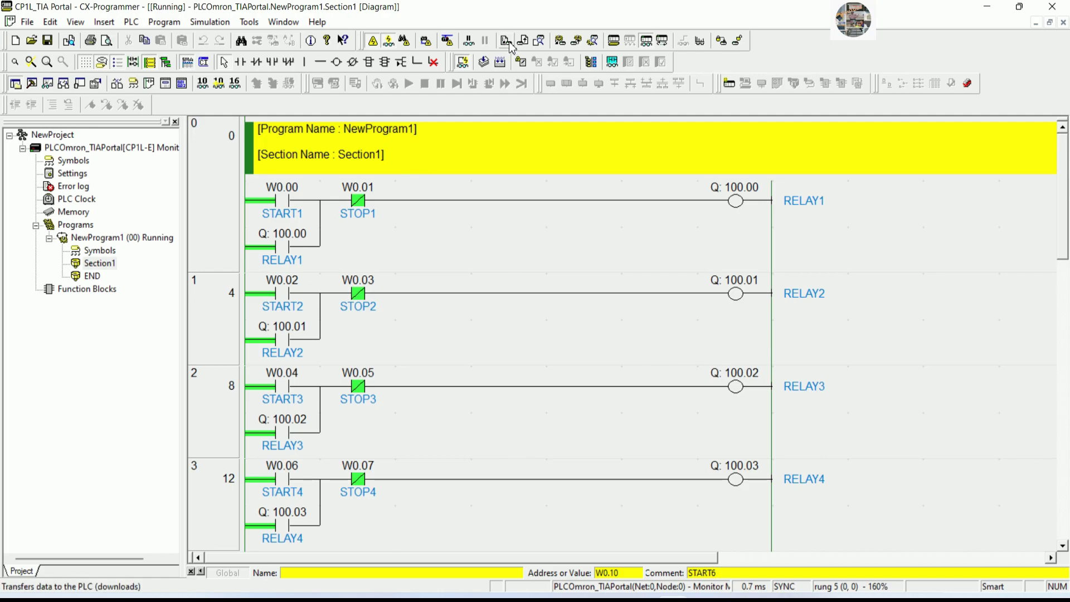
Step: Start the transfer to the PLC, including Settings along with the programs, symbols, comments and program index
left_click(131, 22)
mouse_move(214, 76)
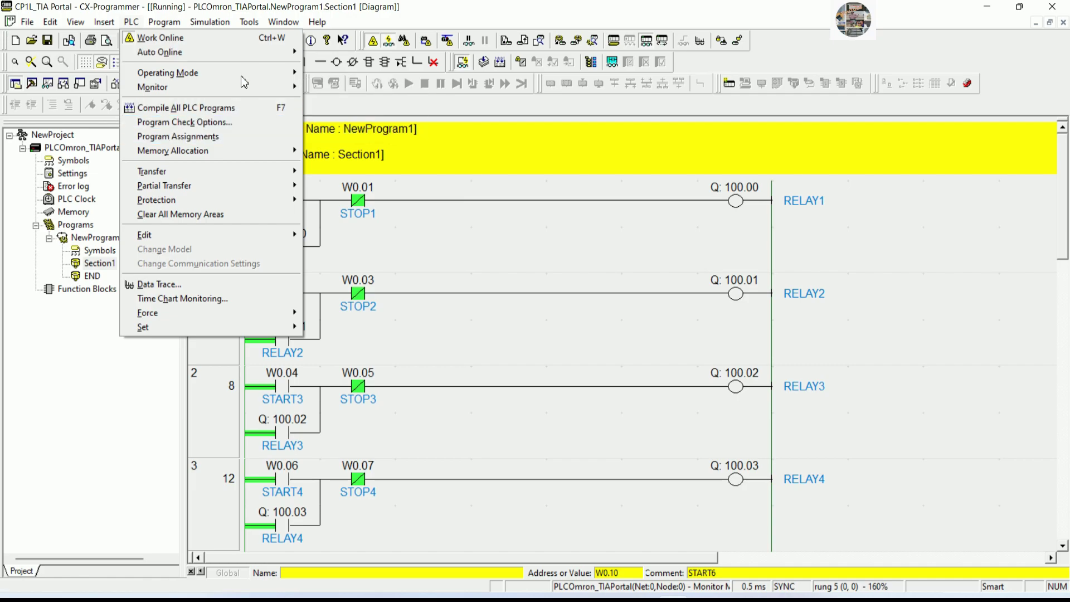
mouse_move(289, 179)
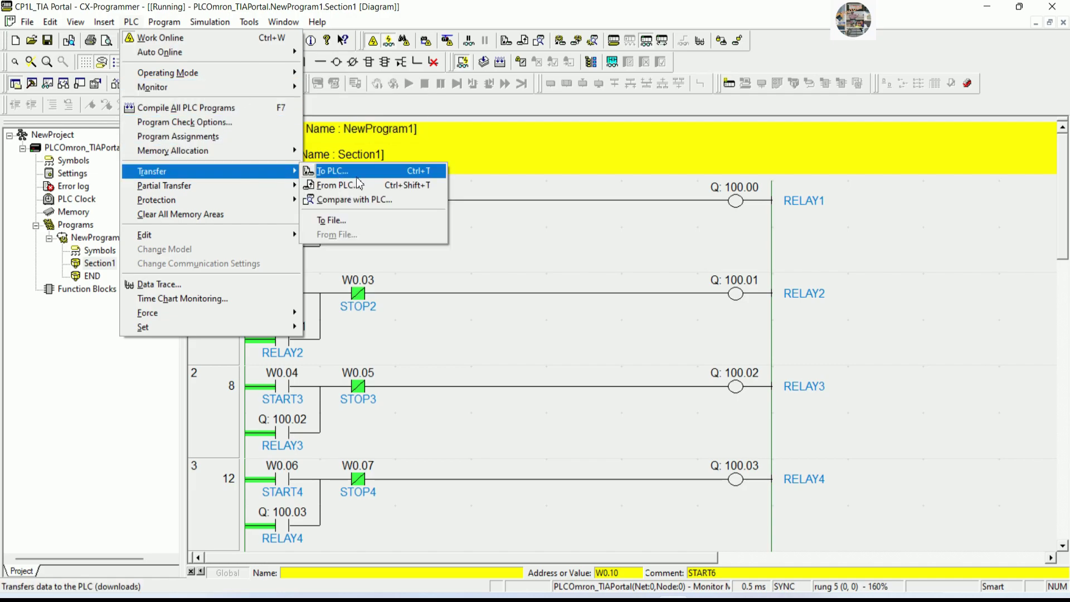
left_click(380, 173)
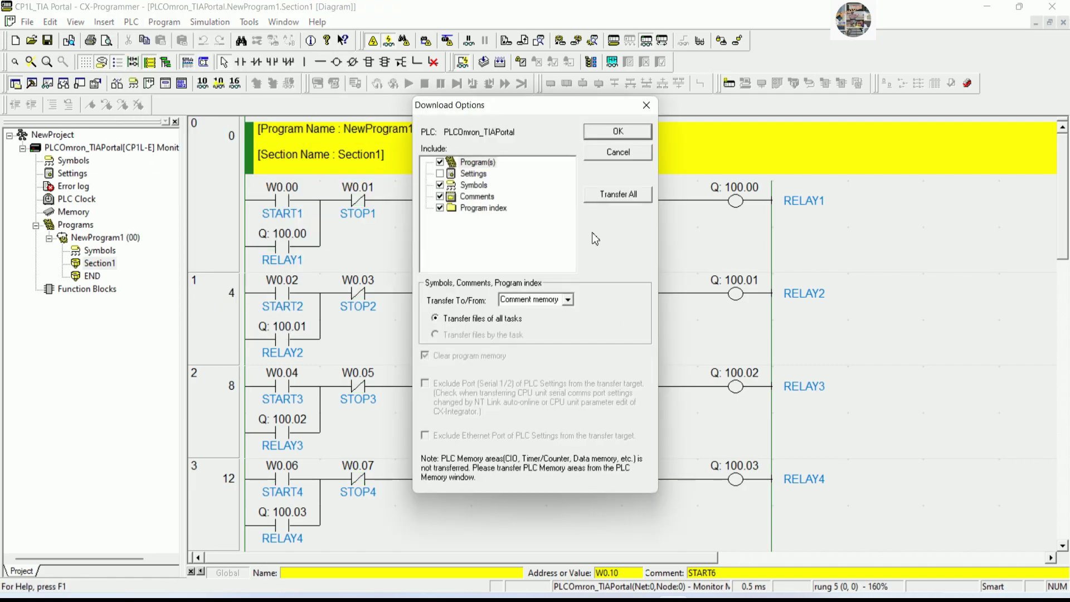
left_click(440, 174)
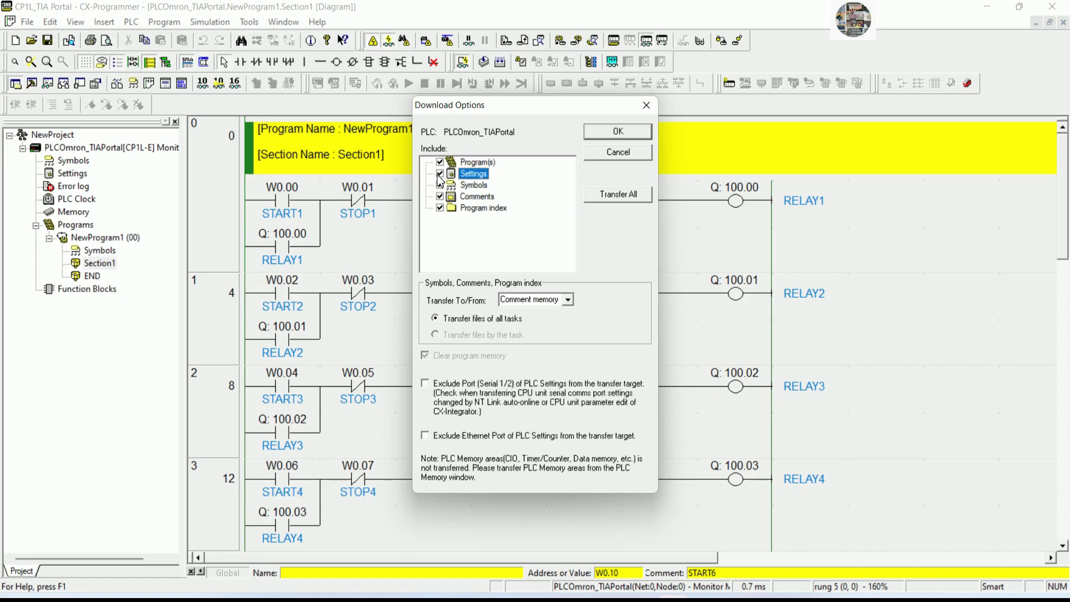
left_click(618, 132)
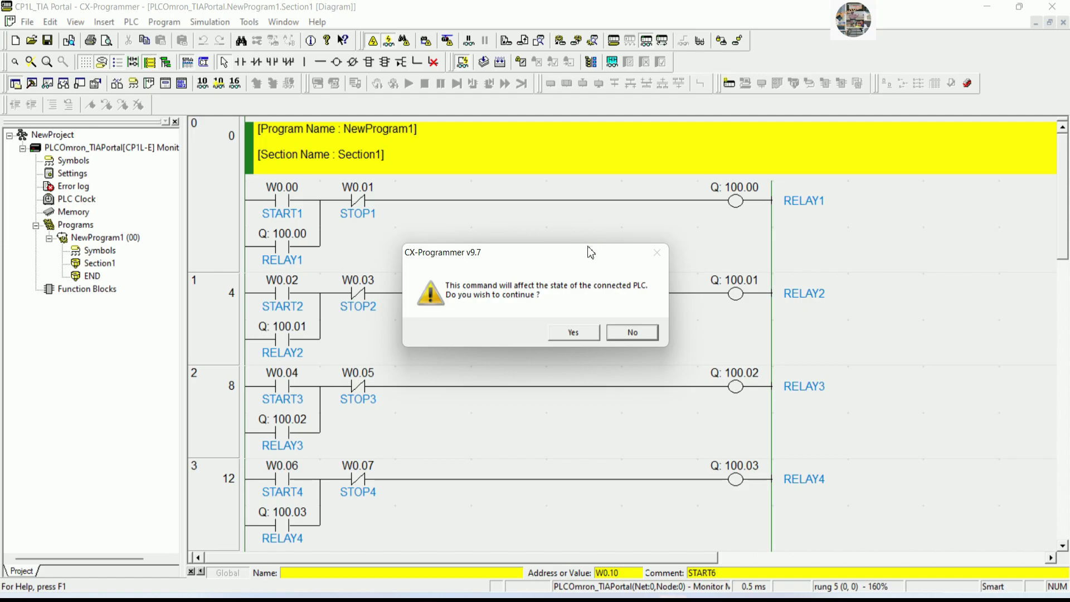
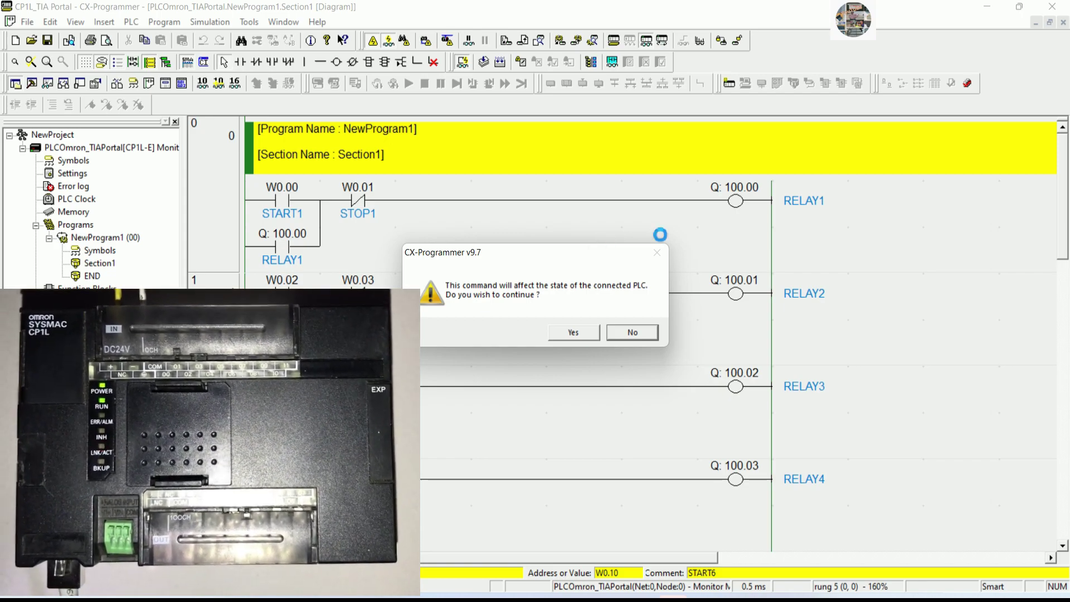
Step: Confirm the download with the PLC switched to program mode, return it to Monitor mode and hide the output window
left_click(573, 332)
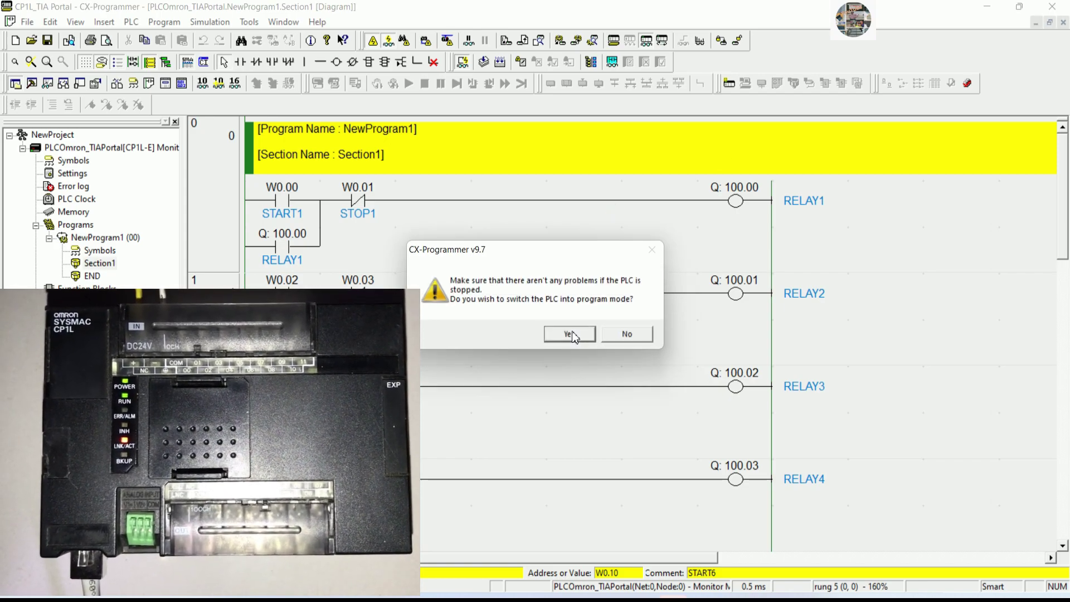
left_click(569, 333)
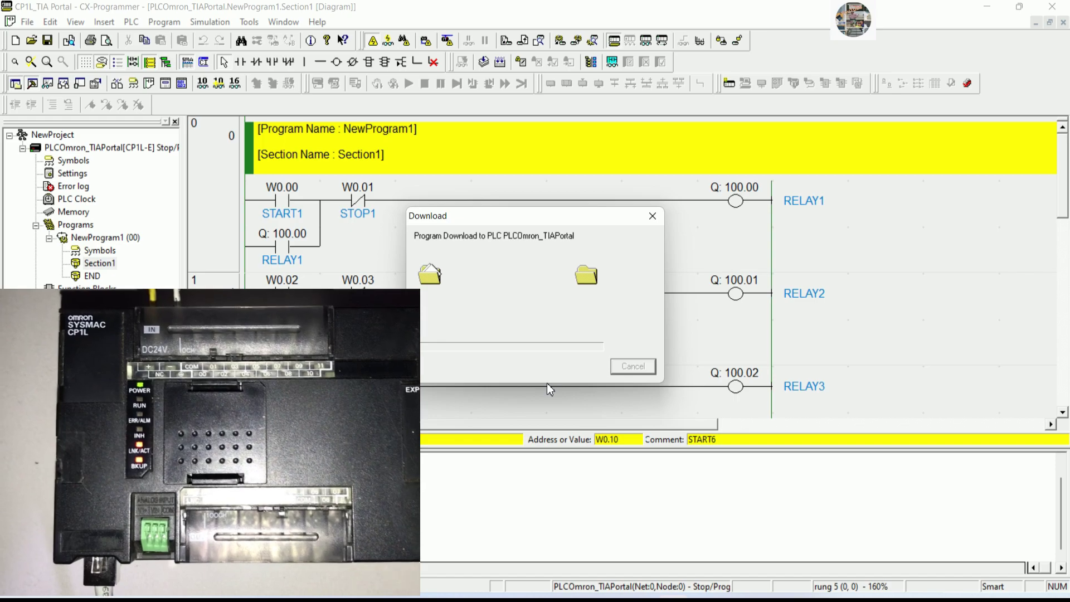
left_click(652, 366)
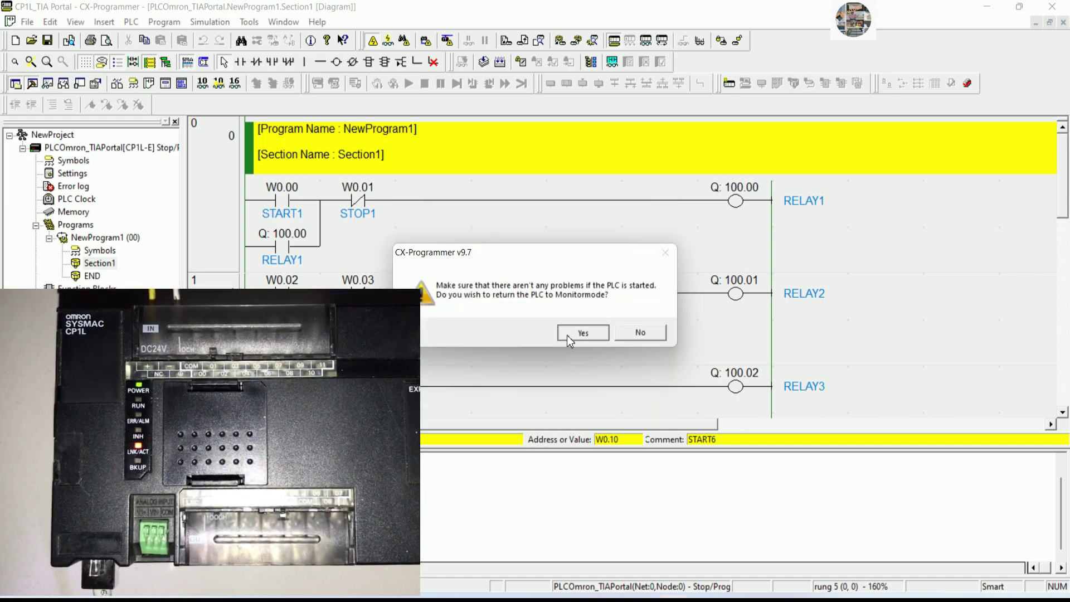
left_click(567, 336)
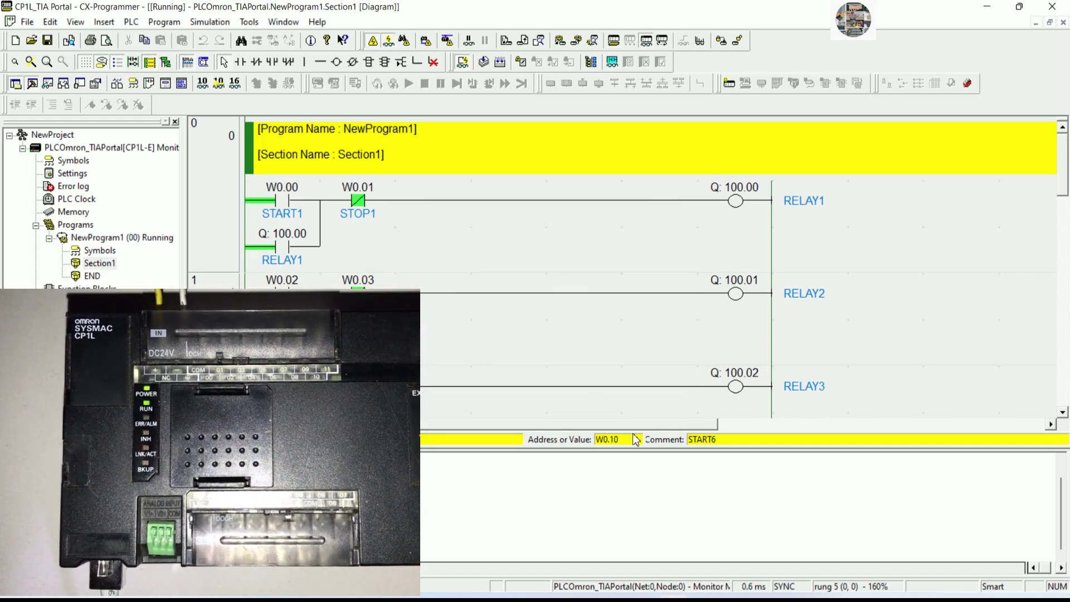
key("alt+2")
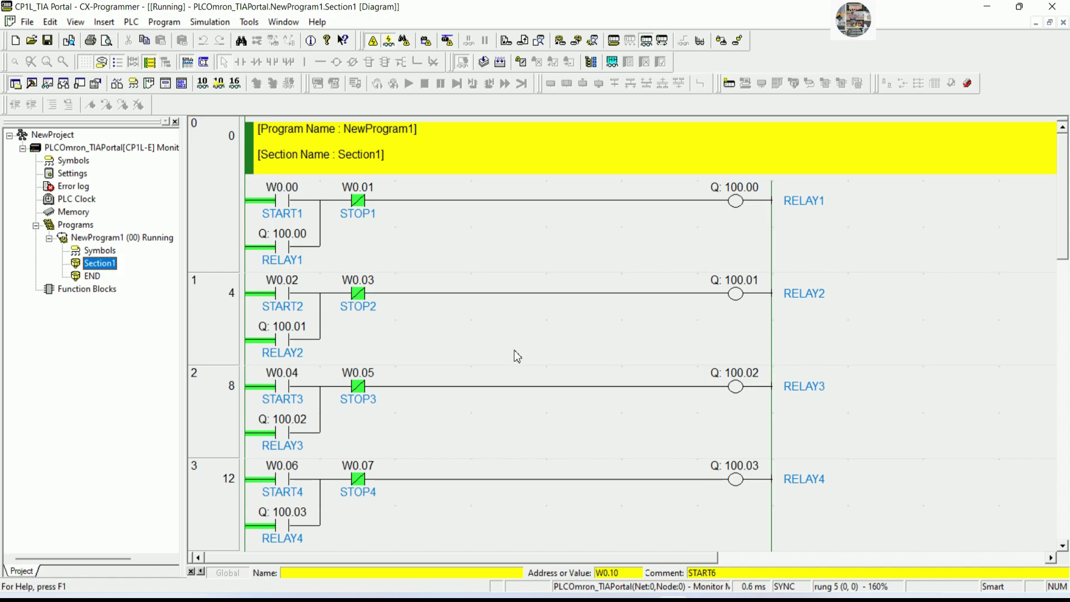
Step: In Notepad, add the lines "Next let create OPC Server connection" and "I will use KepServerEx"
left_click(644, 596)
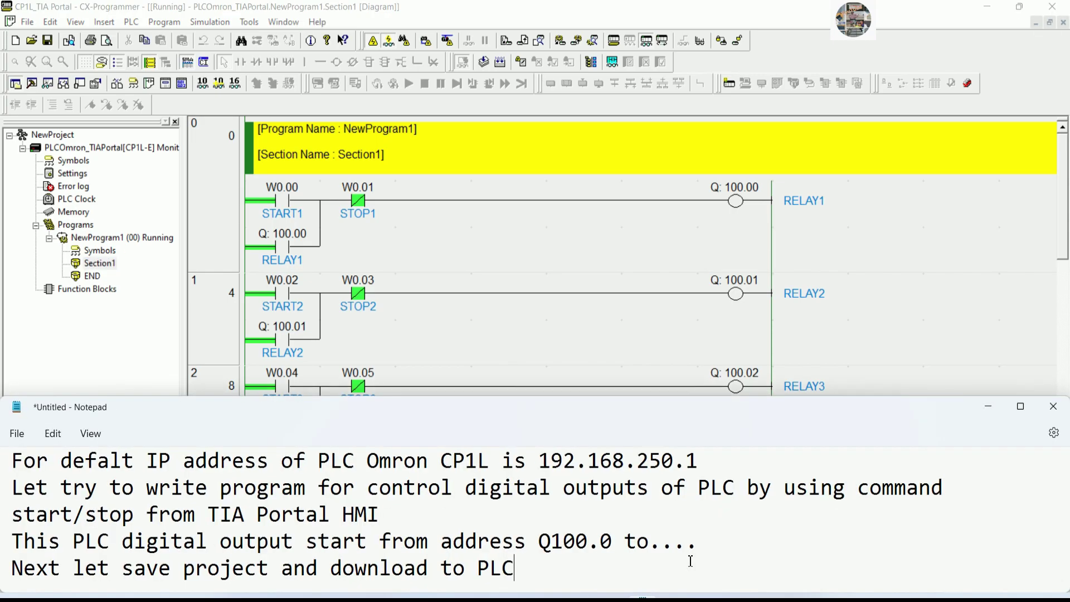
scroll(691, 561, "down", 1)
type("Next let create OPC Server ")
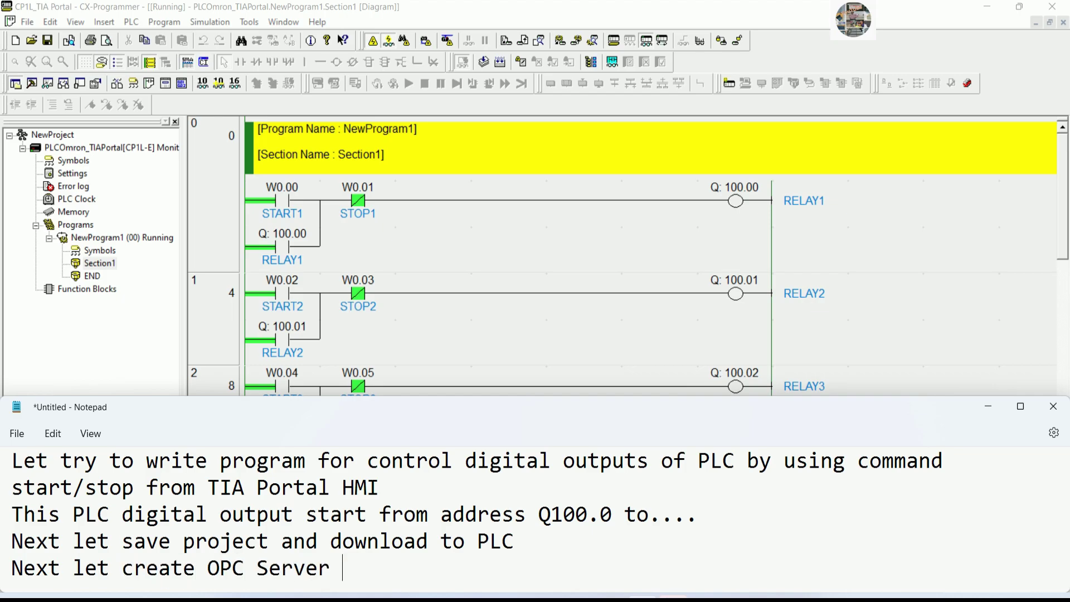
type("connection")
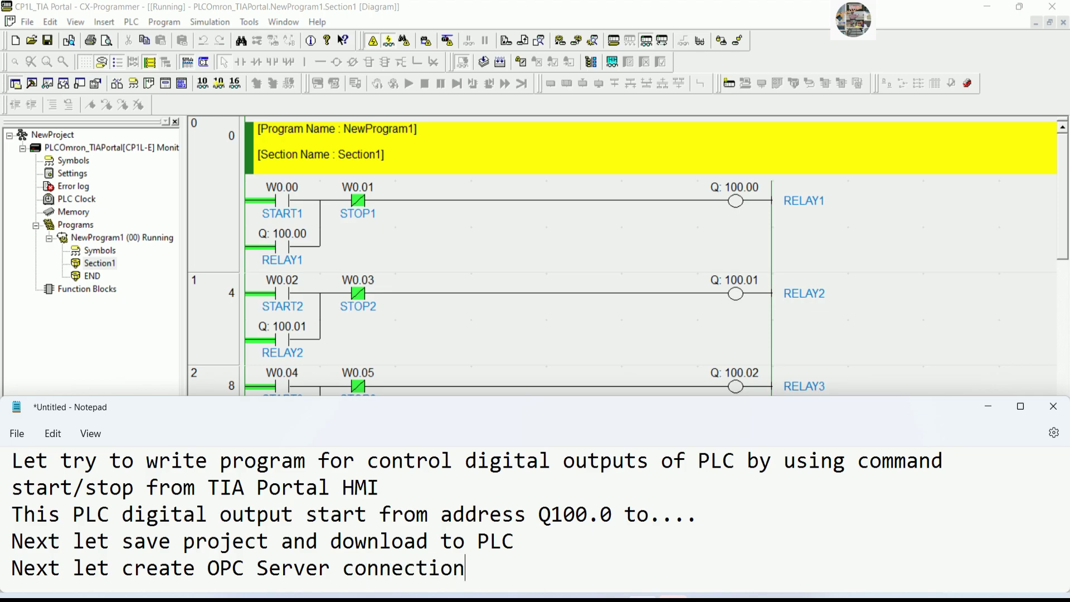
key("Return")
type("I wil")
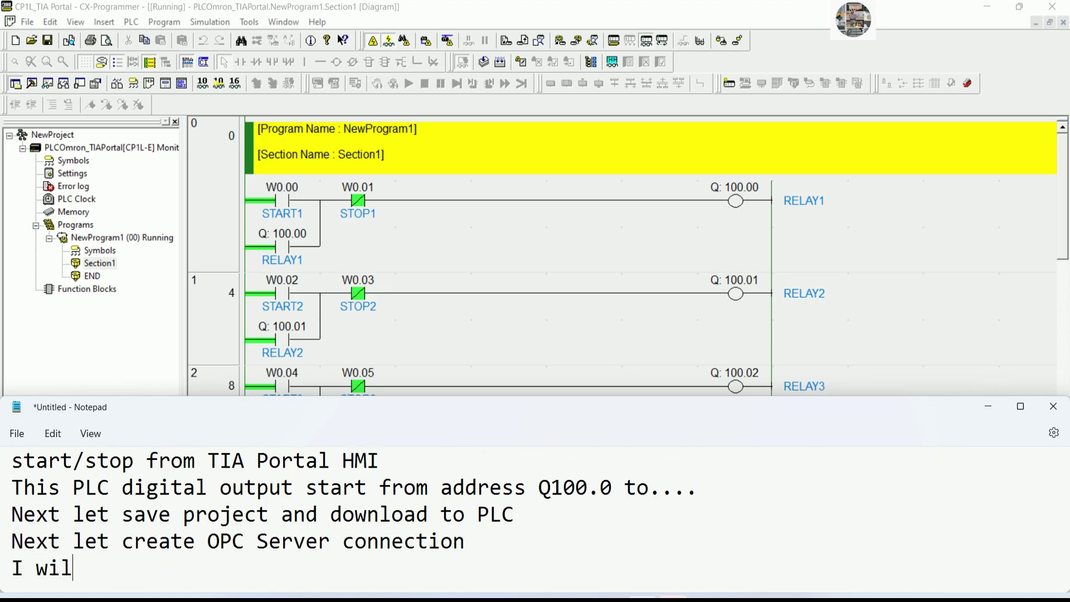
type("l use Kep")
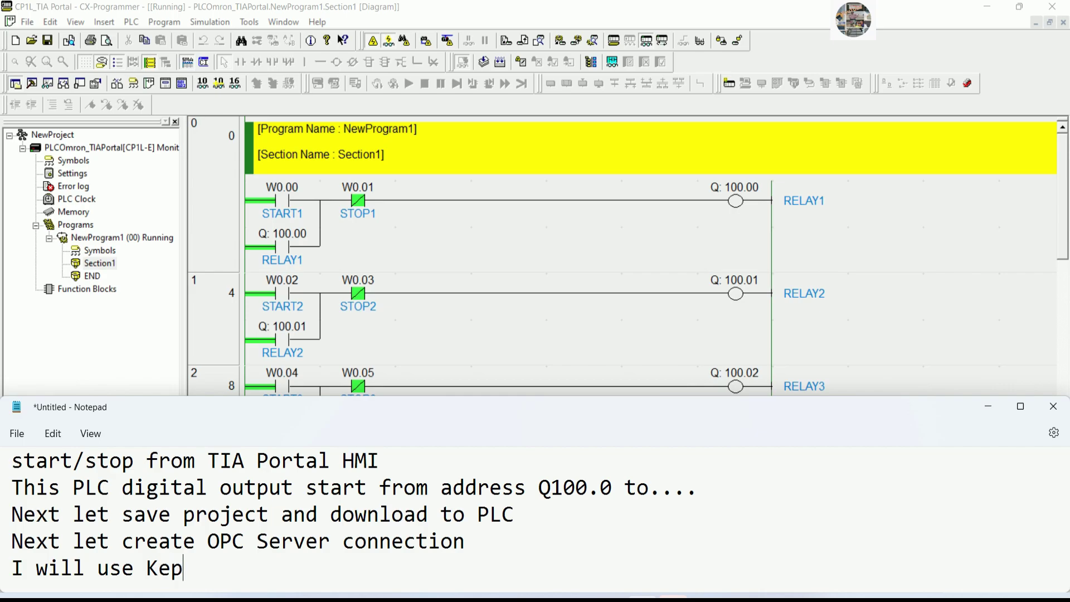
type("ServerEx")
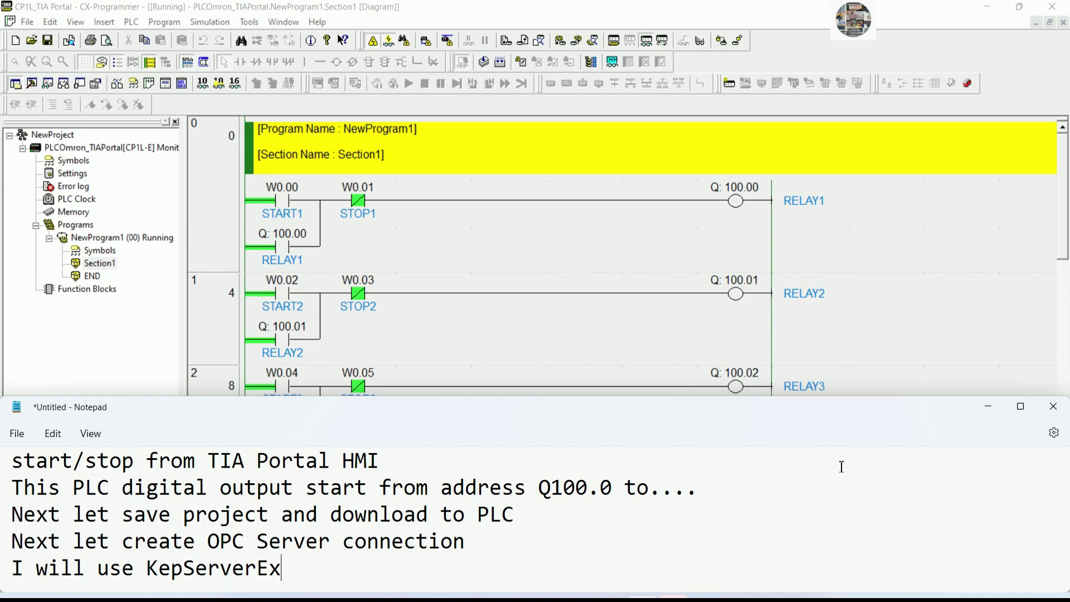
Step: Open KEPServerEX 6 Configuration from the desktop and maximize its window
key("super+d")
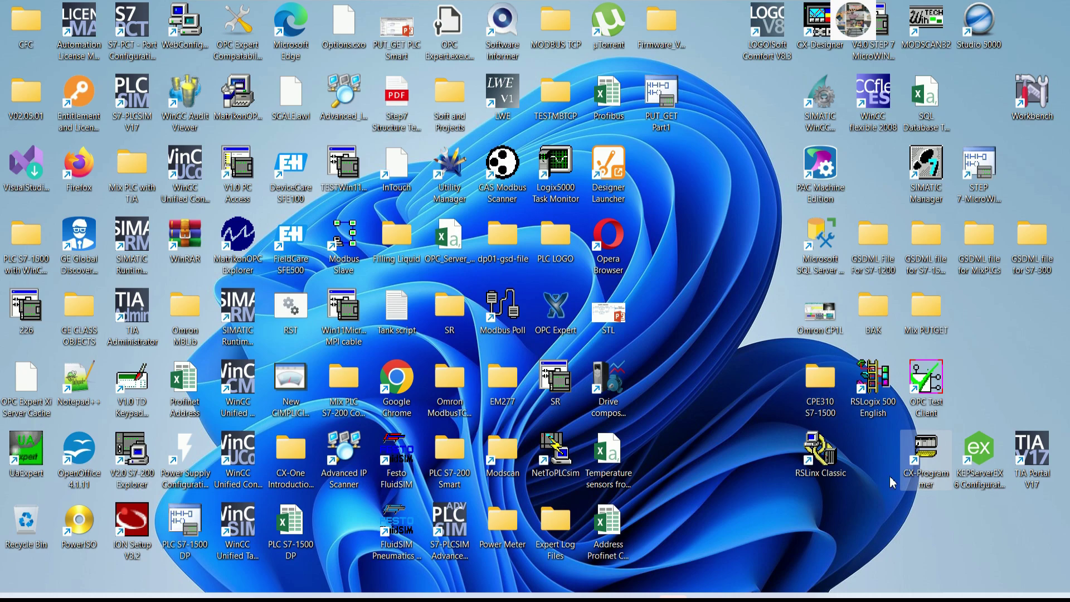
double_click(982, 467)
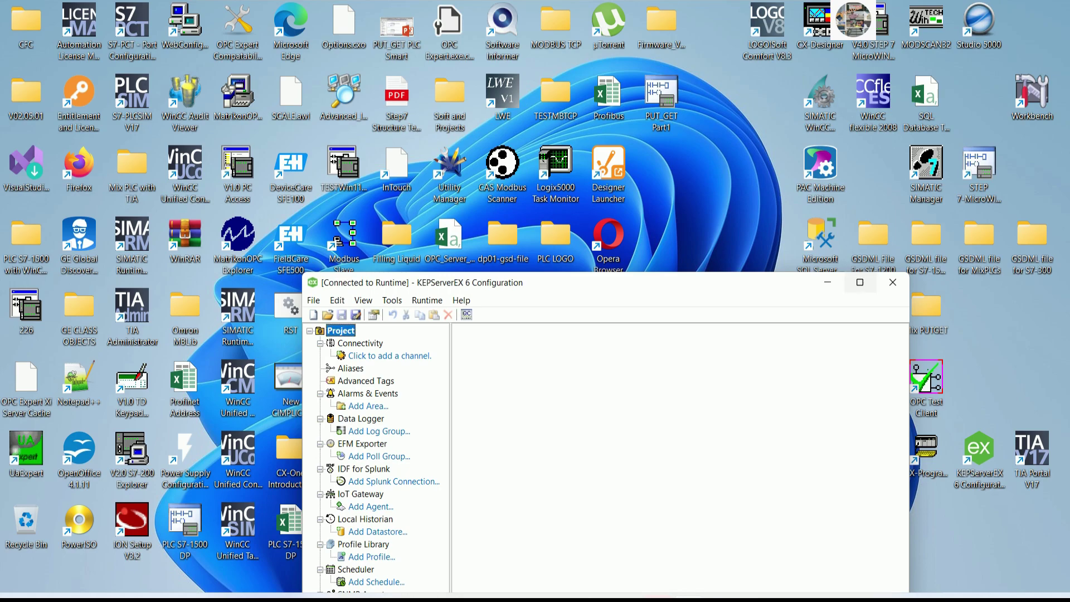
left_click(860, 283)
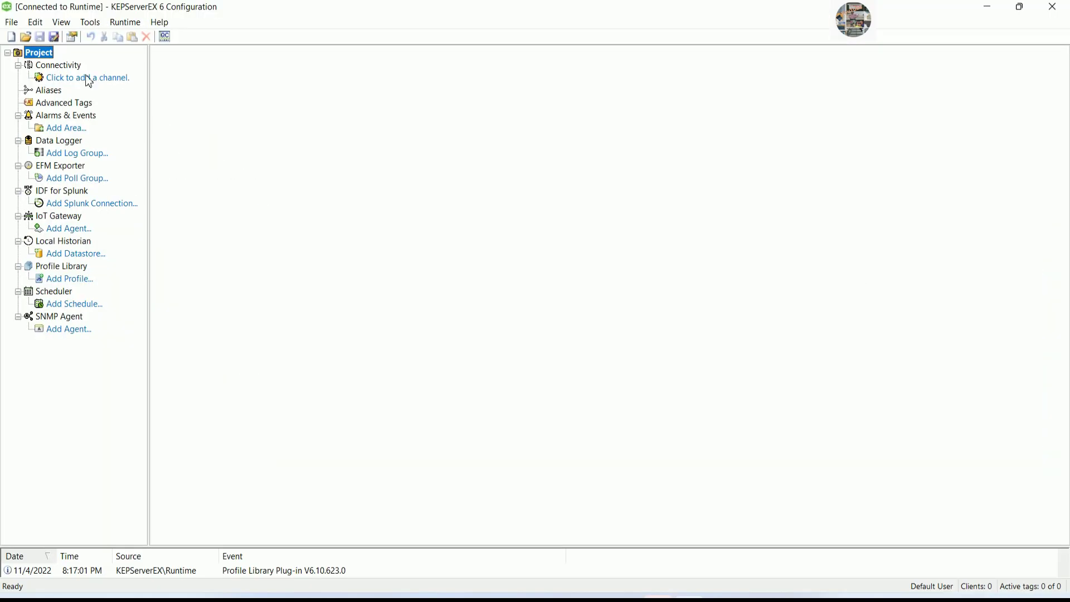
Step: Create a new KEPServerEX project, replacing the current runtime project
left_click(11, 23)
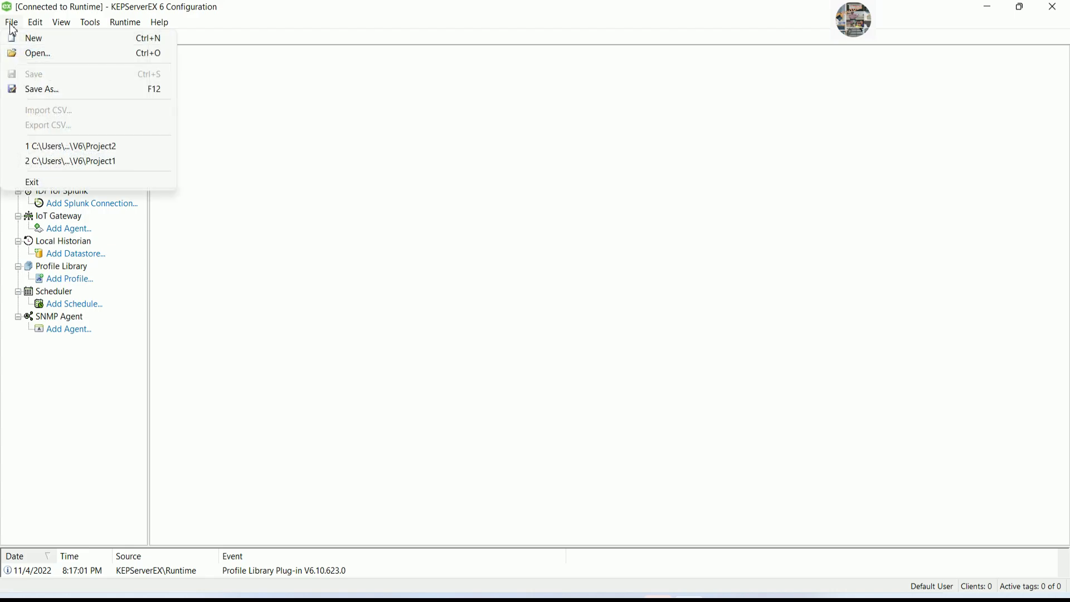
left_click(67, 38)
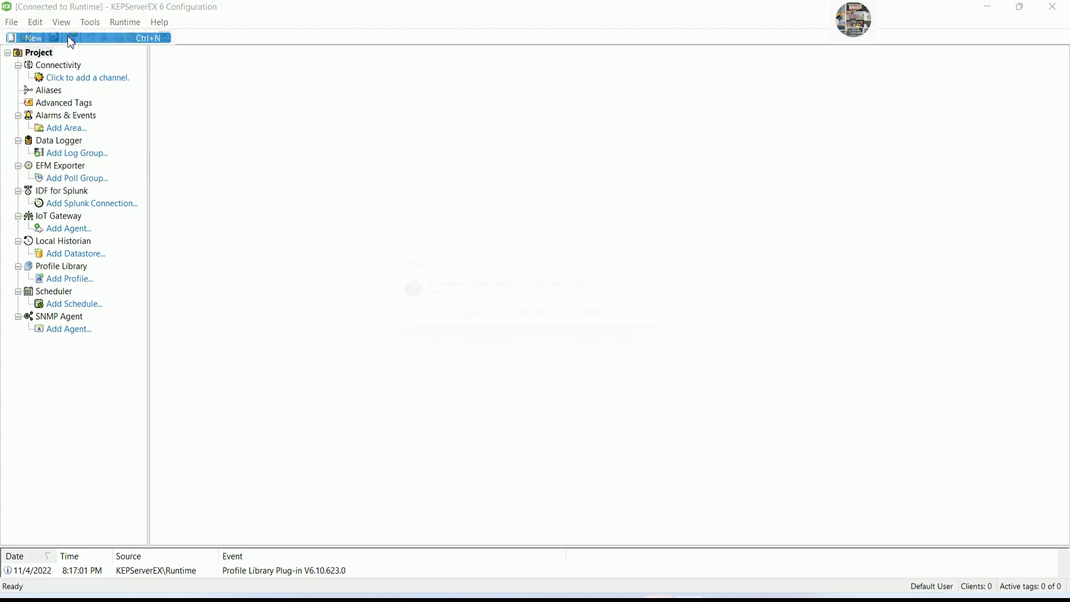
left_click(466, 320)
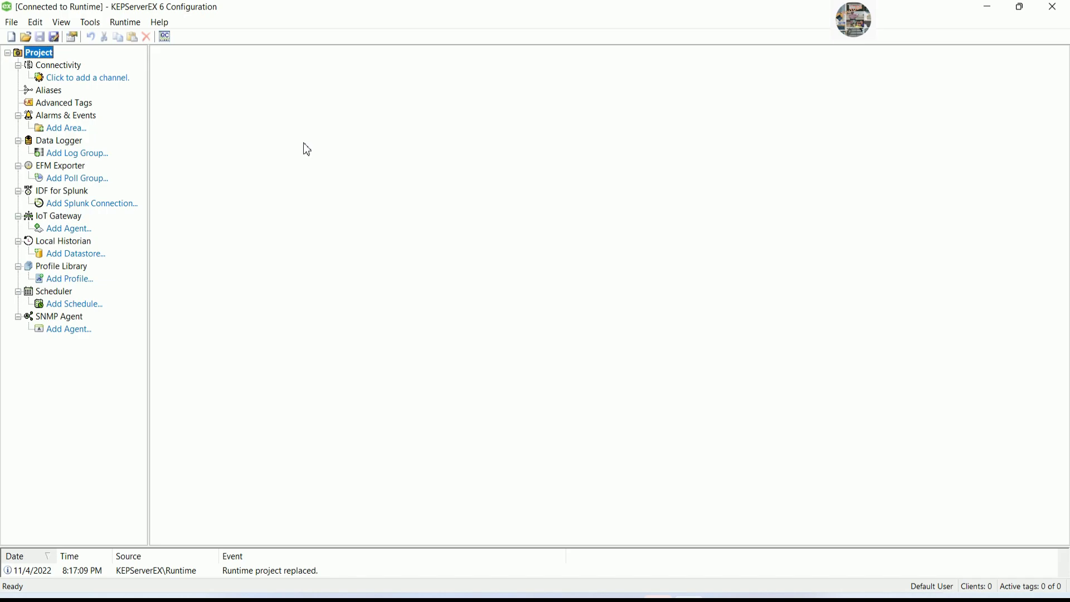
Step: Start a new channel under Connectivity with the Omron FINS Ethernet driver and name it PC1
left_click(78, 78)
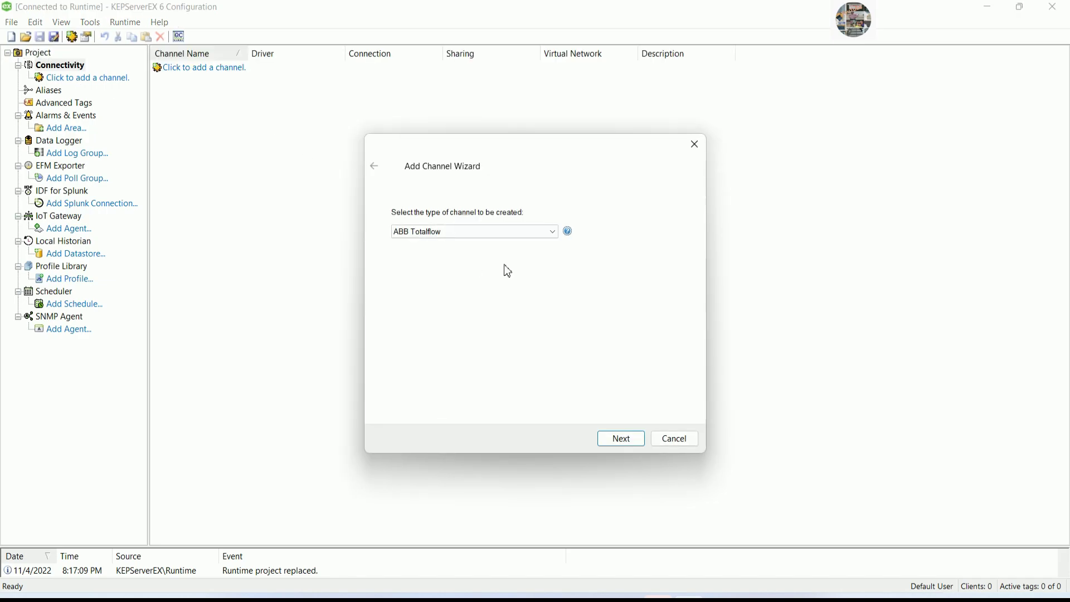
left_click(553, 231)
left_click_drag(554, 256, 554, 325)
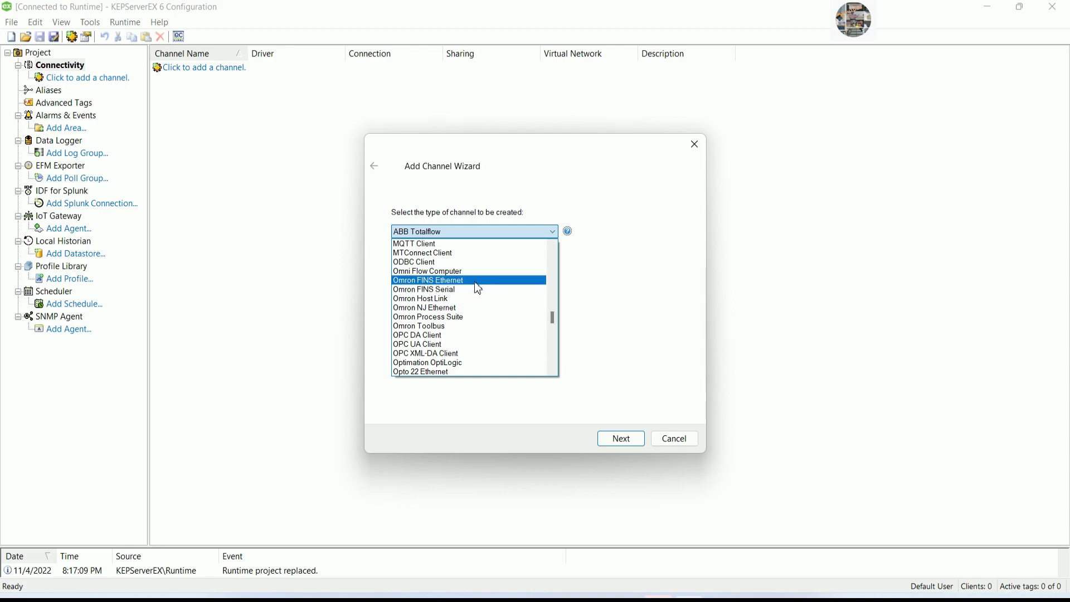
left_click(437, 283)
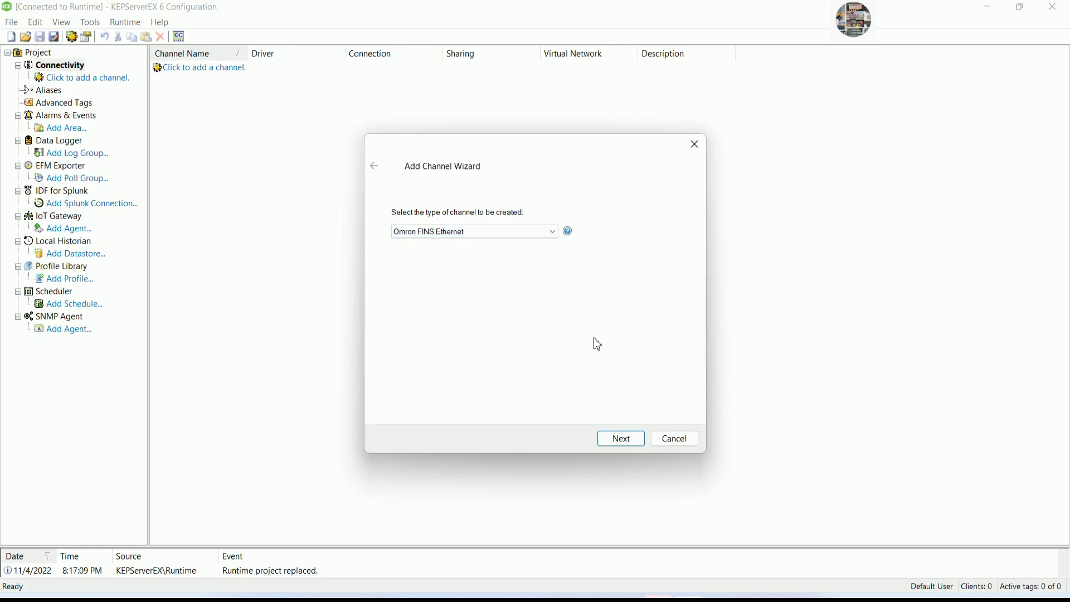
left_click(619, 440)
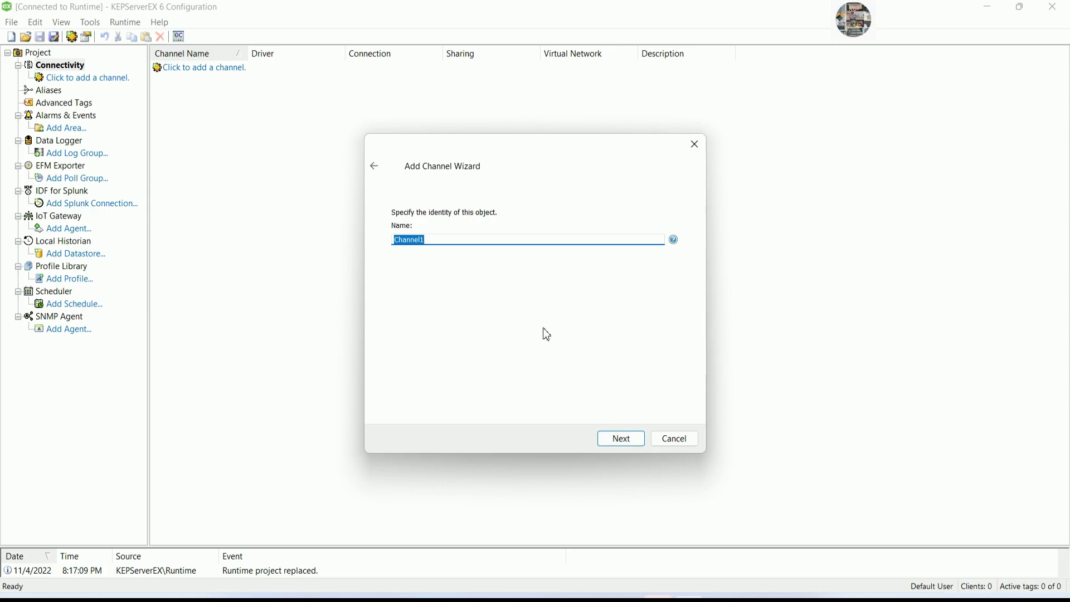
type("PC1")
left_click(621, 439)
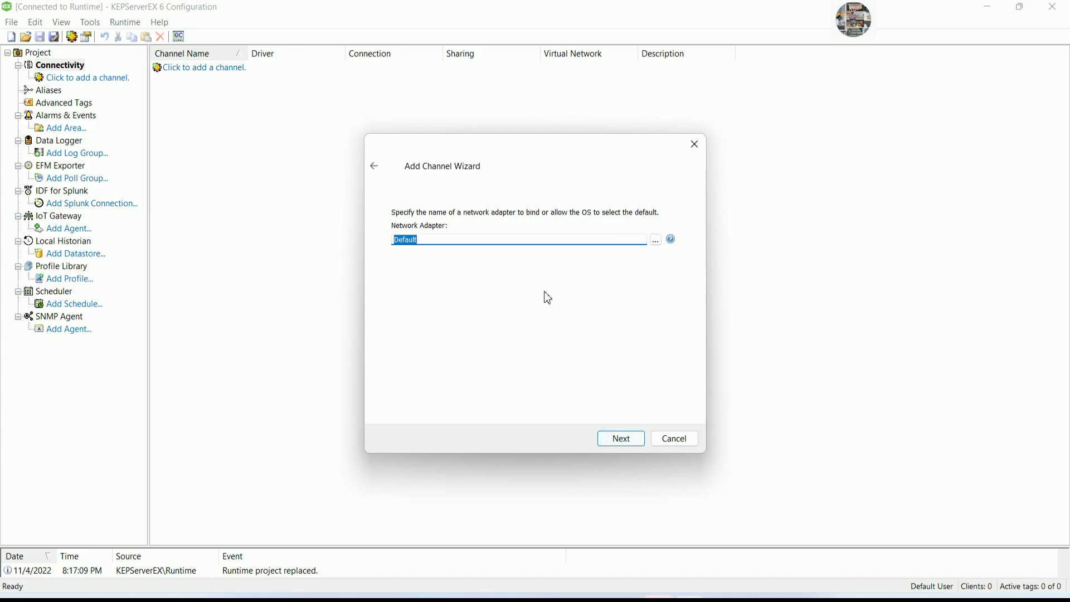
Step: Open the list of available network adapters, select the 192.168.250.253 adapter and move the list clear of the wizard
left_click(657, 241)
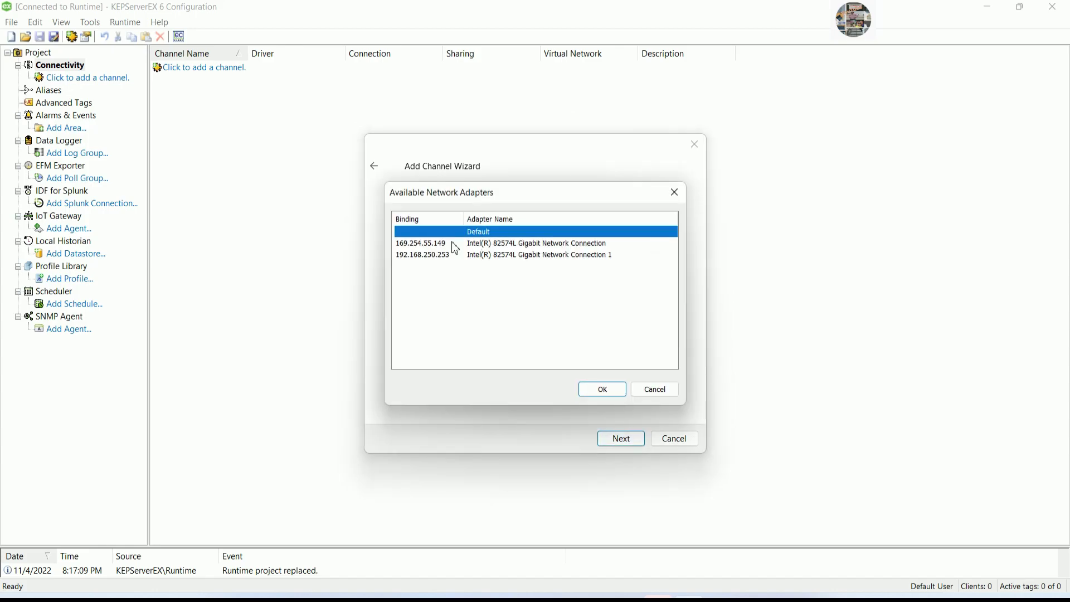
left_click(445, 258)
left_click_drag(506, 198, 184, 128)
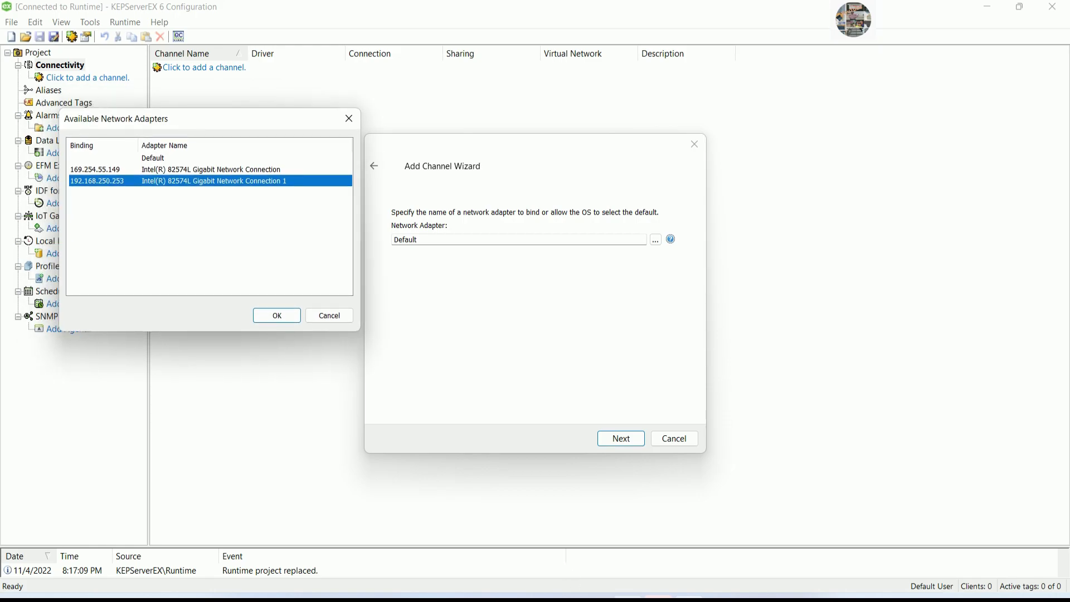
Step: In Notepad, add the line "I already configured my PC as static address 192.168.250.253"
key("alt+Tab")
scroll(657, 566, "down", 1)
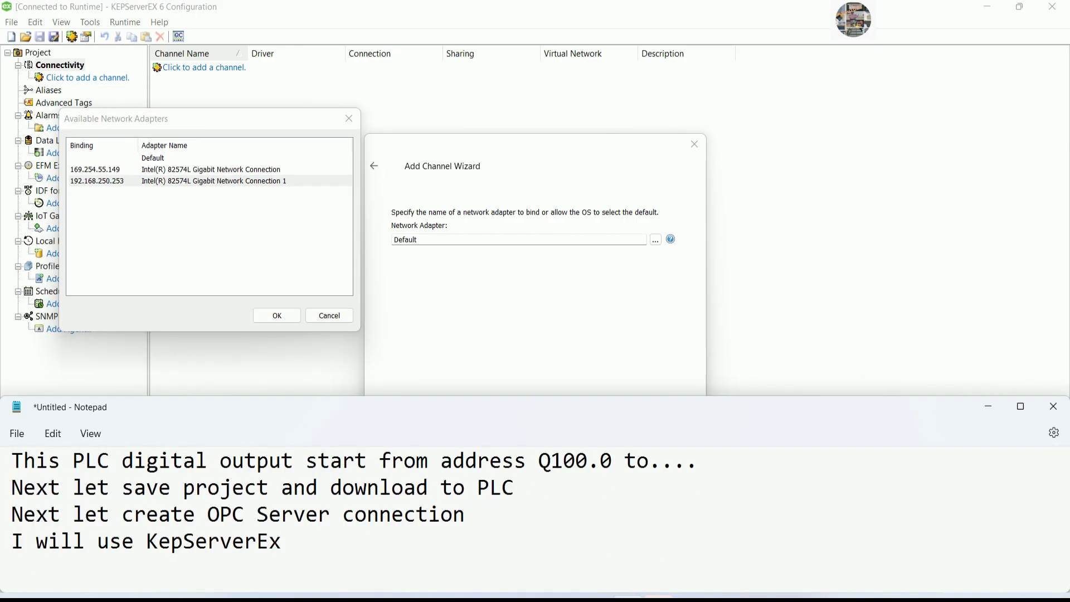
key("Return")
type("I already confiu")
key("BackSpace")
type("gured")
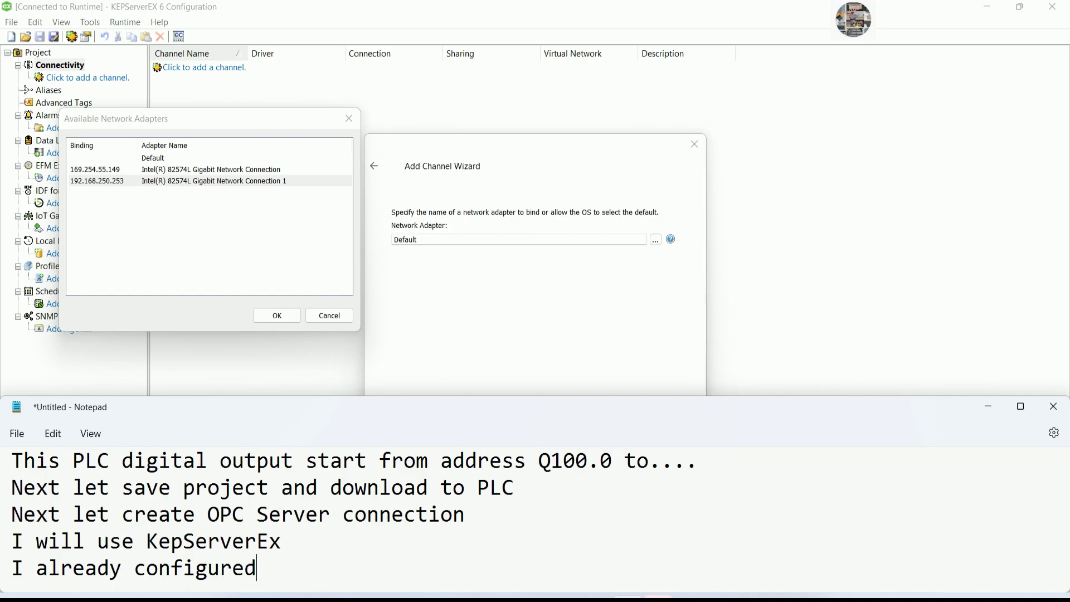
type(" my PC as")
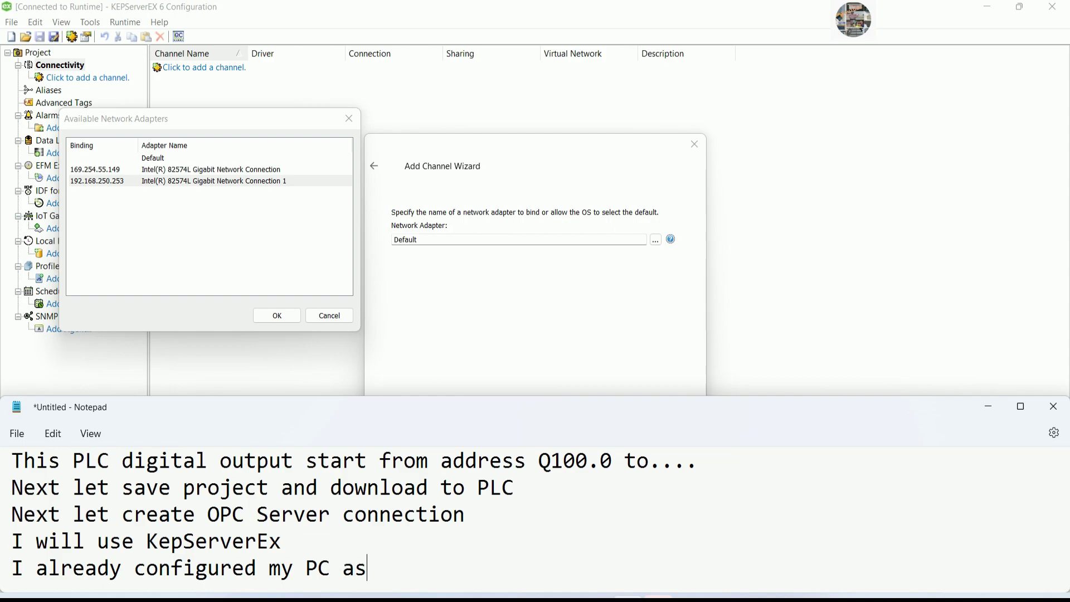
type(" static addr")
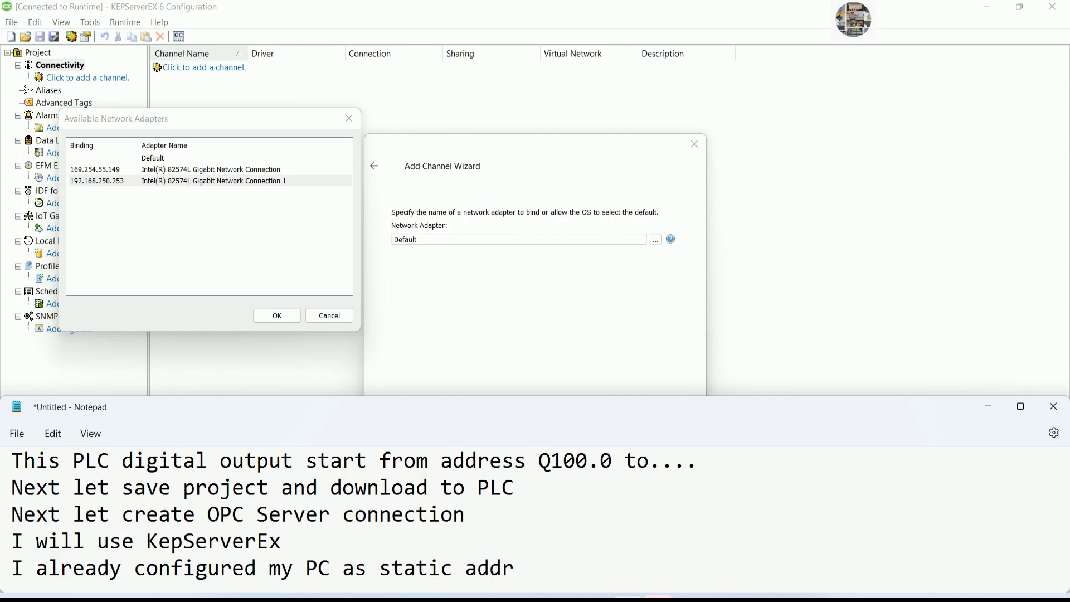
type("ess 192.16")
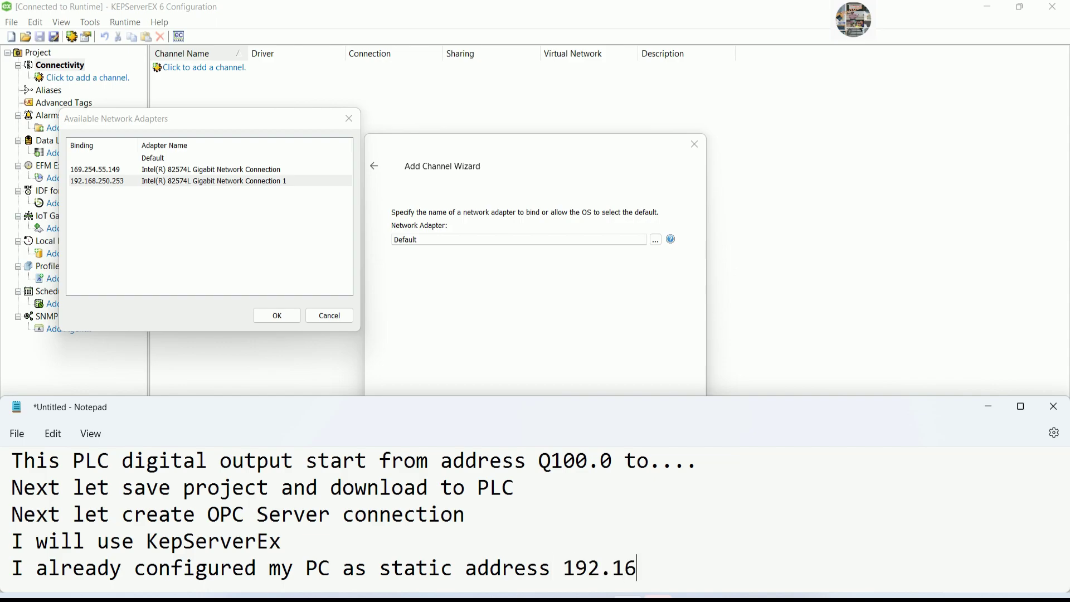
type("8.2")
type("50.253")
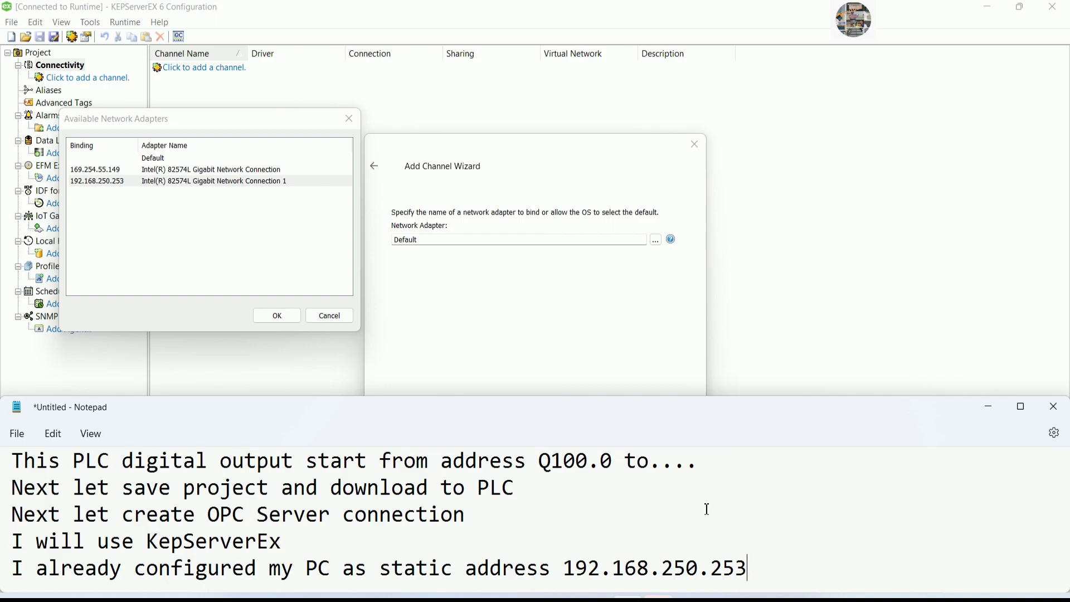
Step: Check the IPv4 address settings of the Ethernet0 adapter in Windows Network Connections and close its windows
right_click(954, 597)
left_click(953, 570)
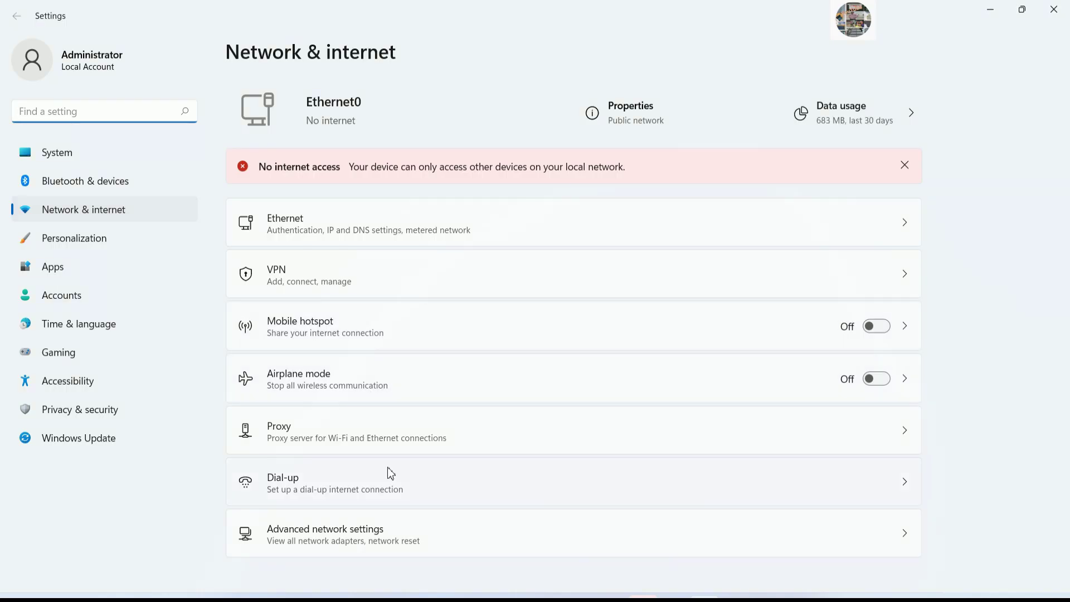
left_click(328, 536)
scroll(388, 318, "down", 2)
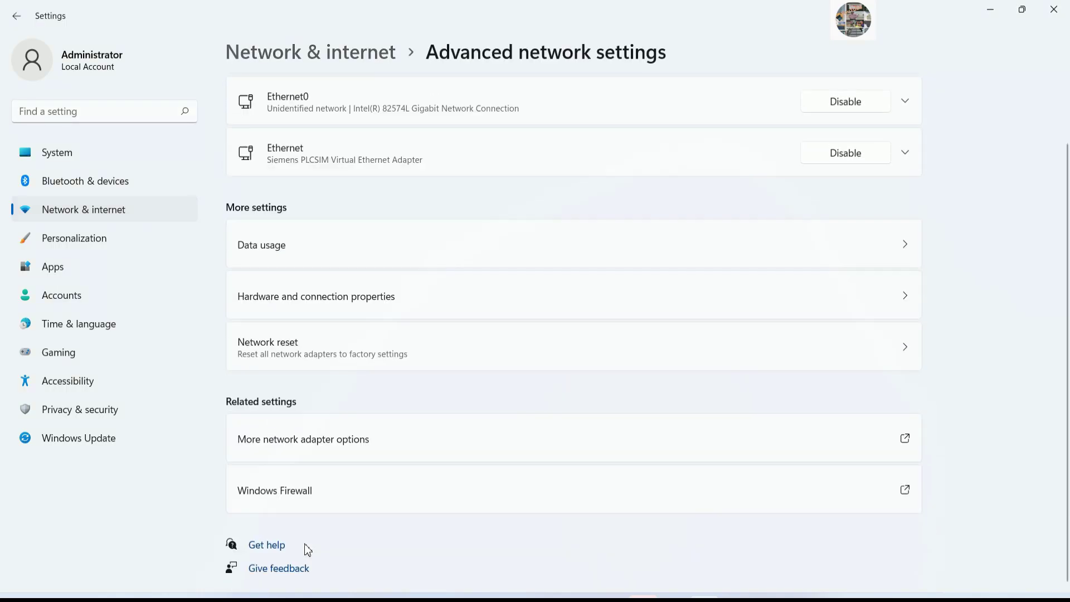
left_click(307, 443)
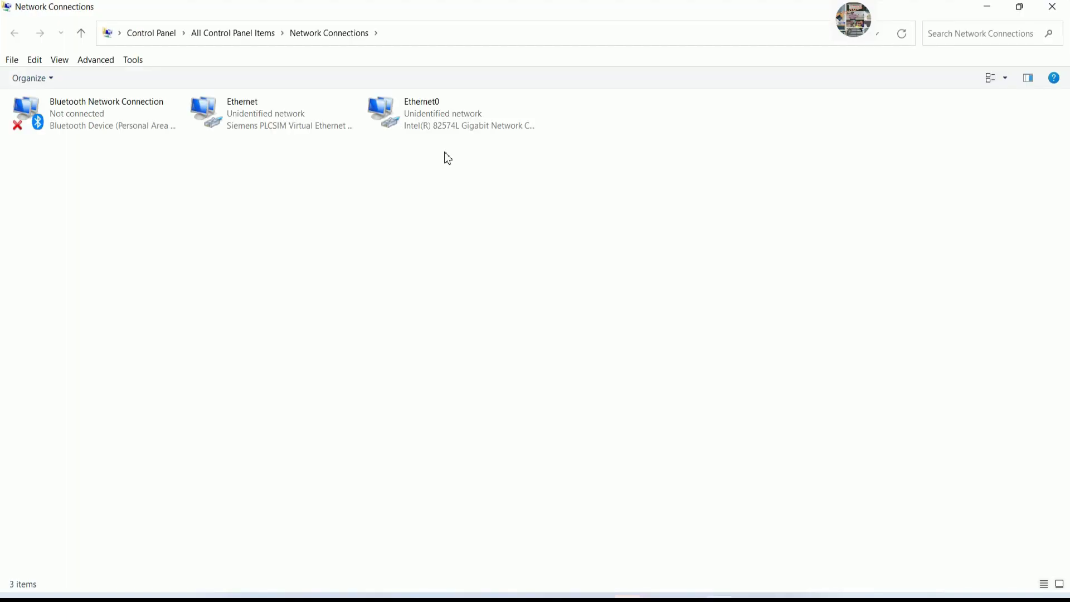
double_click(439, 134)
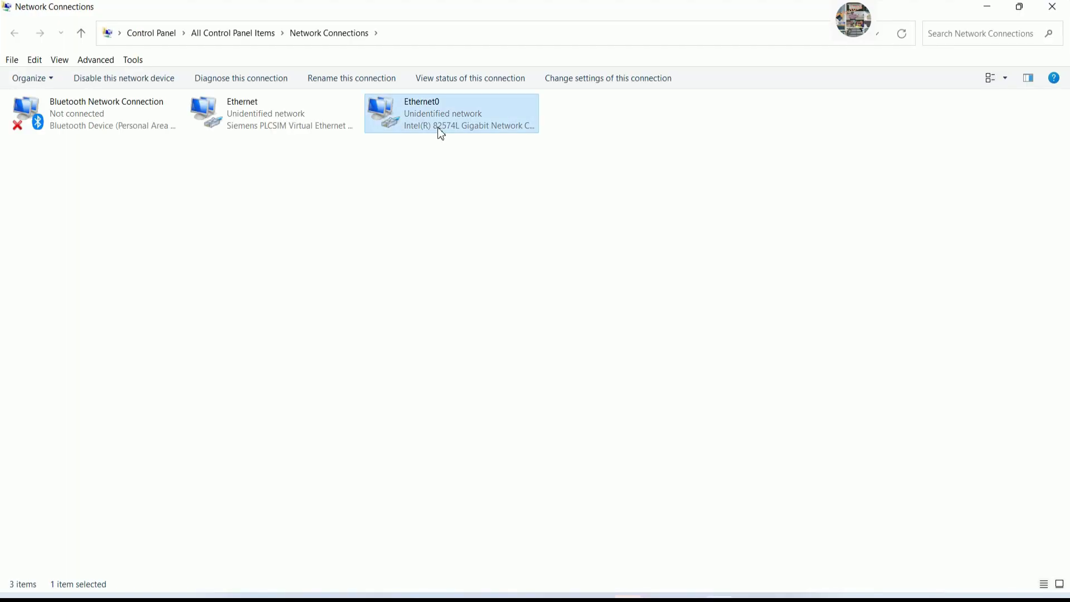
left_click(460, 419)
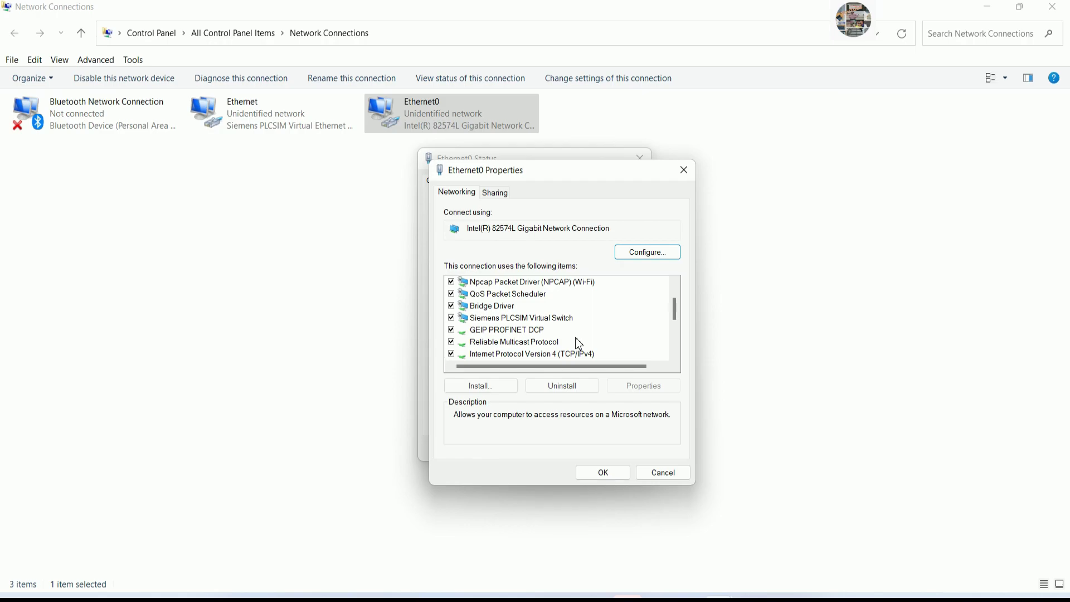
double_click(571, 354)
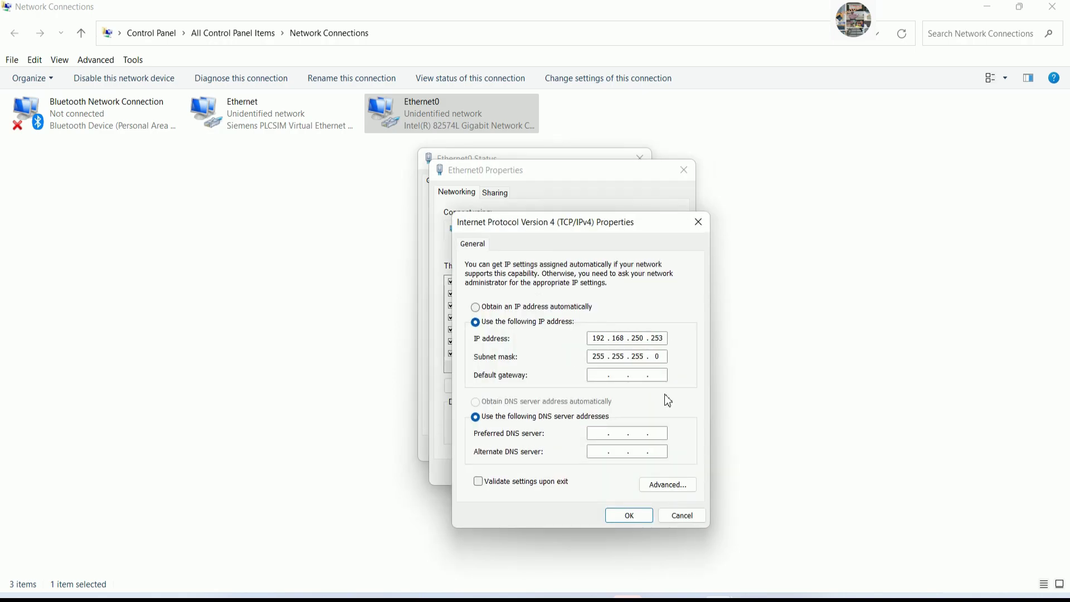
left_click(630, 515)
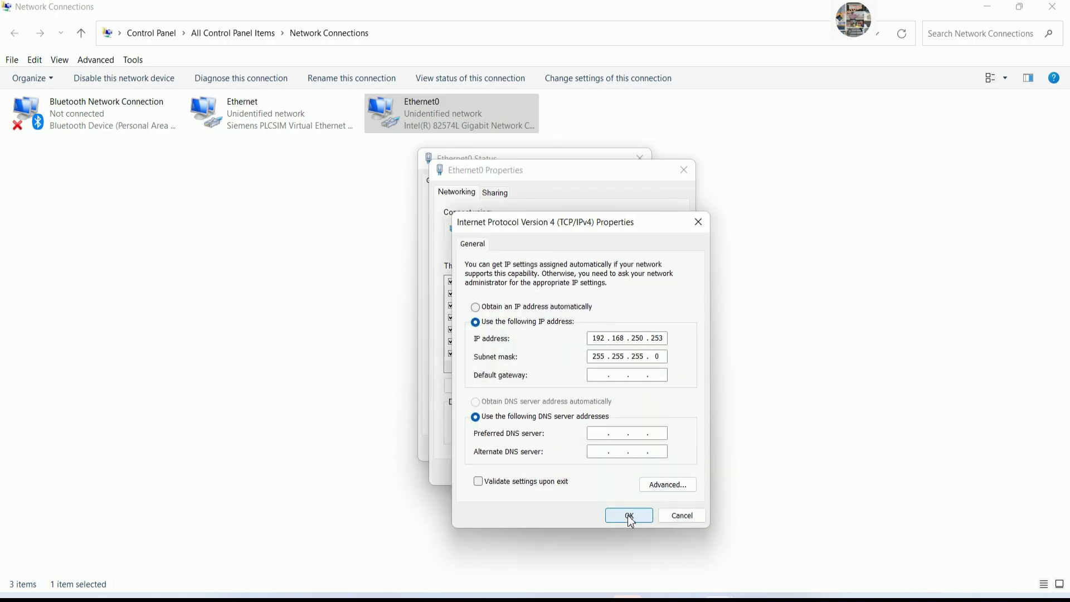
left_click(620, 474)
left_click(624, 448)
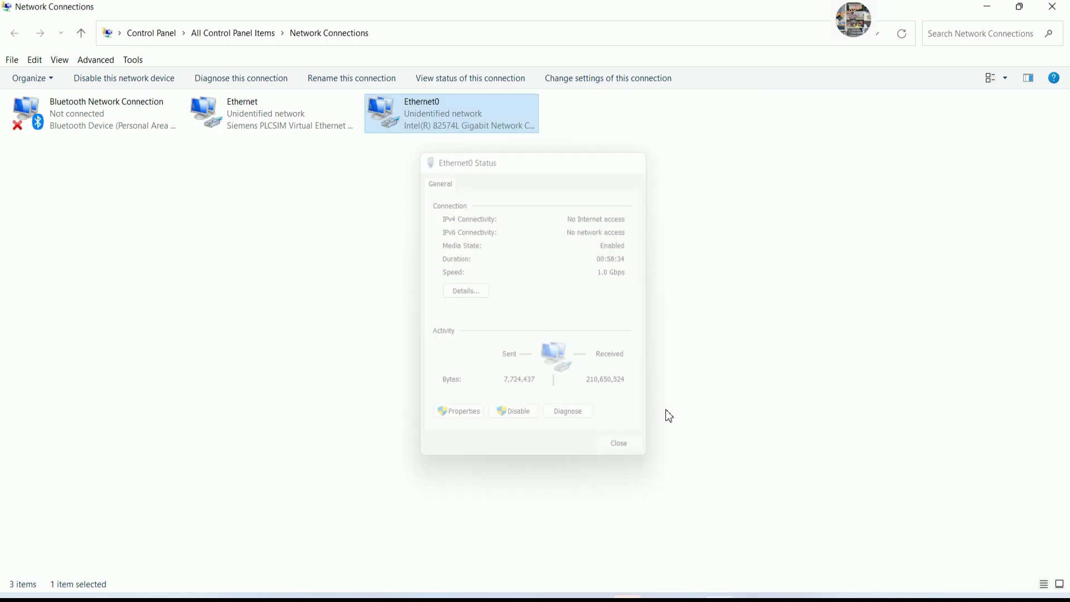
left_click(1047, 10)
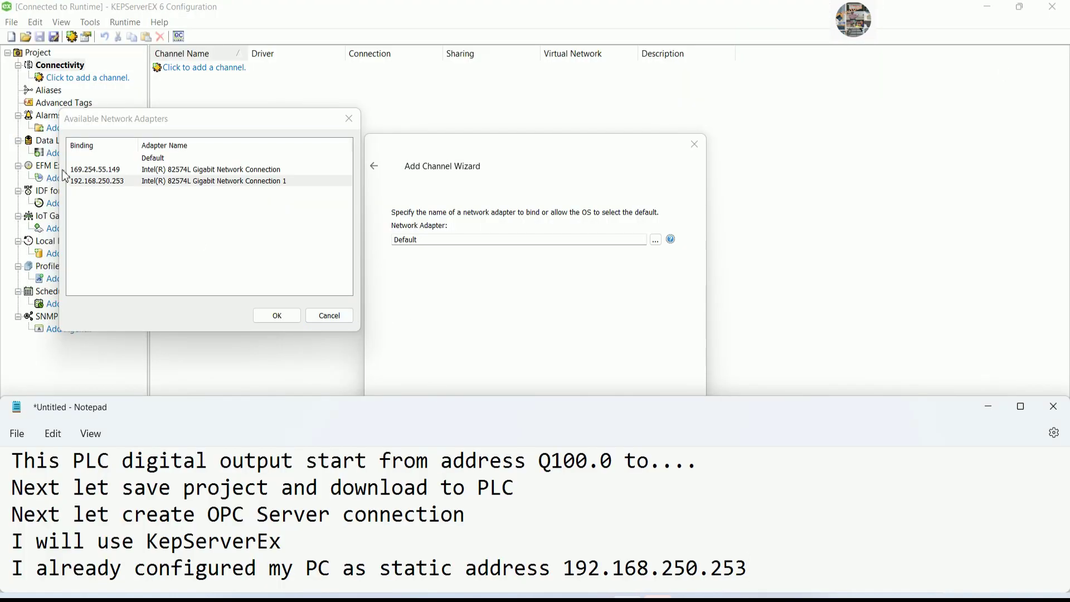
Step: Back in KEPServerEX, bind channel PC1 to the 192.168.250.253 adapter and finish the channel with the remaining default settings
left_click(108, 184)
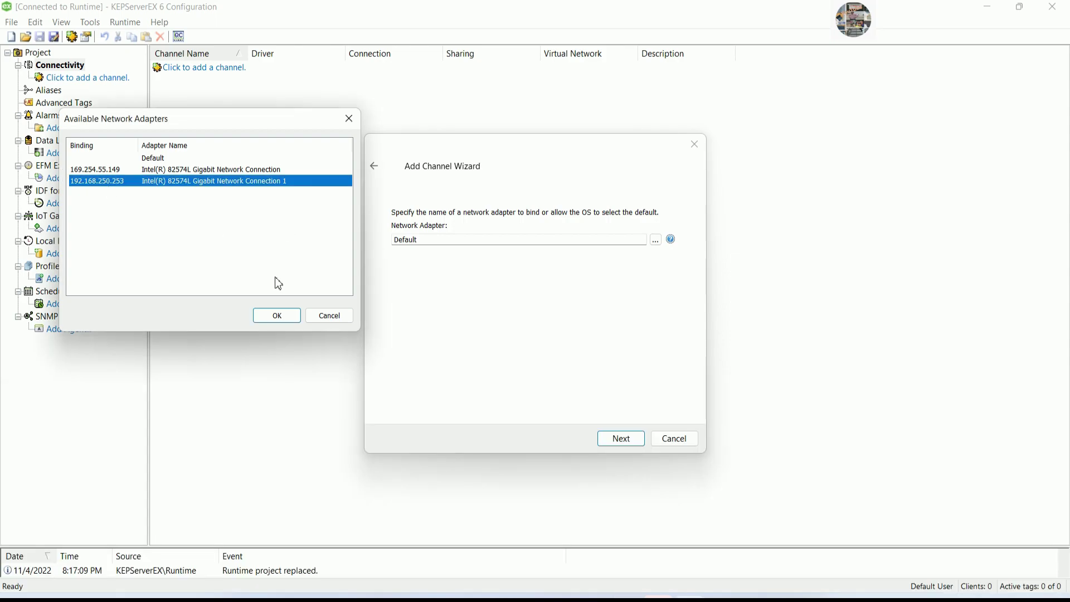
left_click(277, 315)
left_click(627, 445)
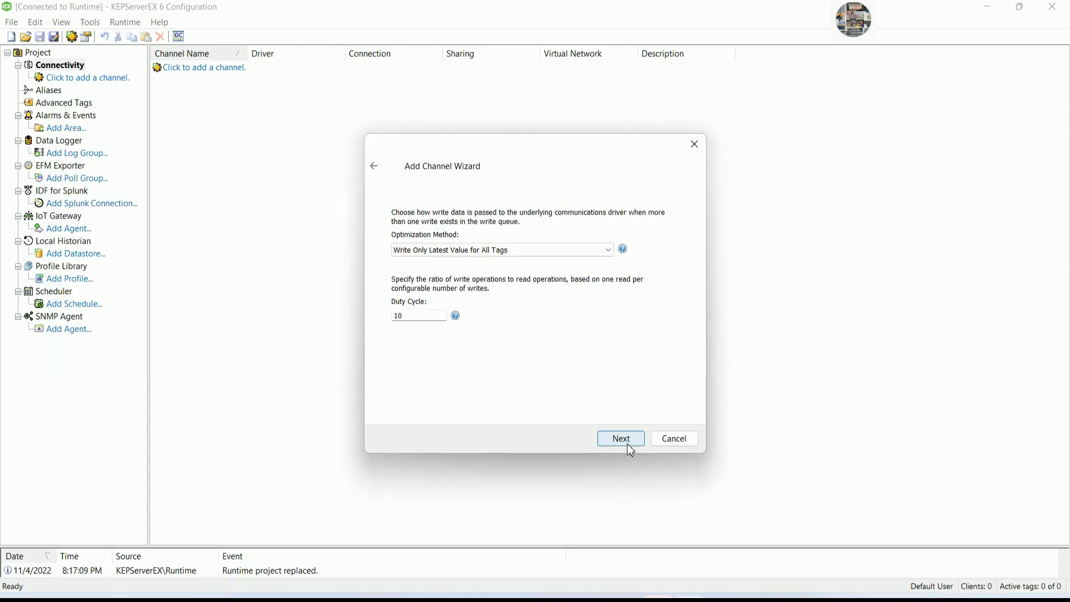
left_click(629, 446)
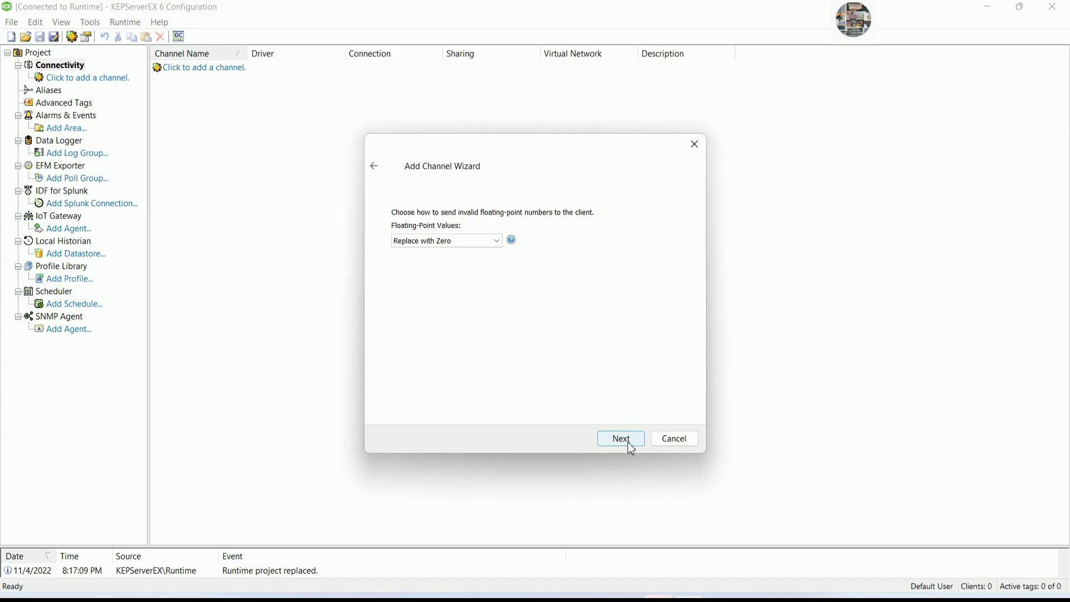
left_click(627, 442)
left_click(627, 441)
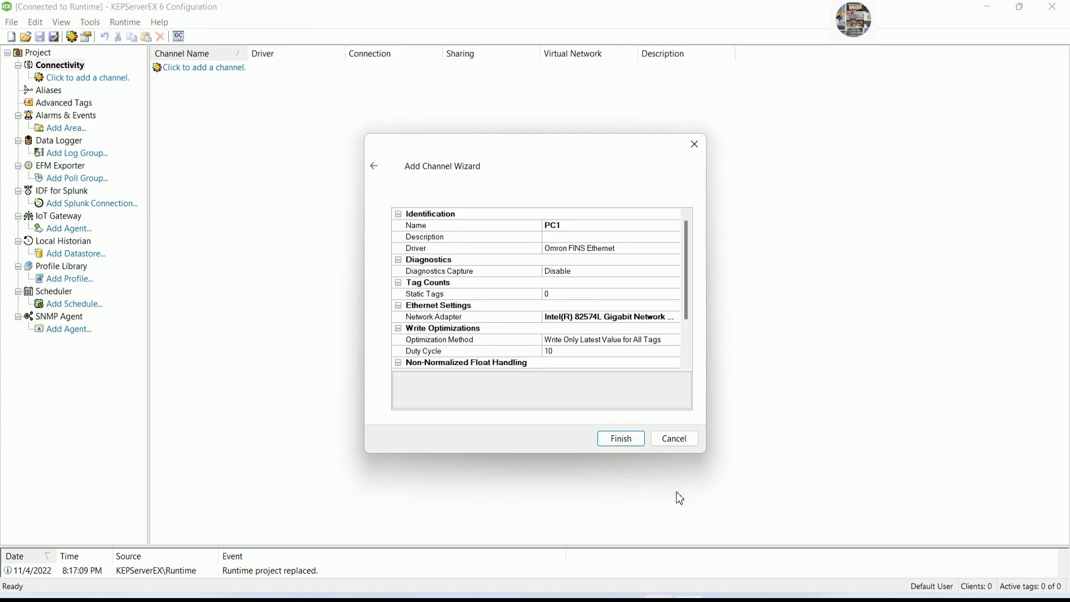
left_click_drag(688, 312, 688, 262)
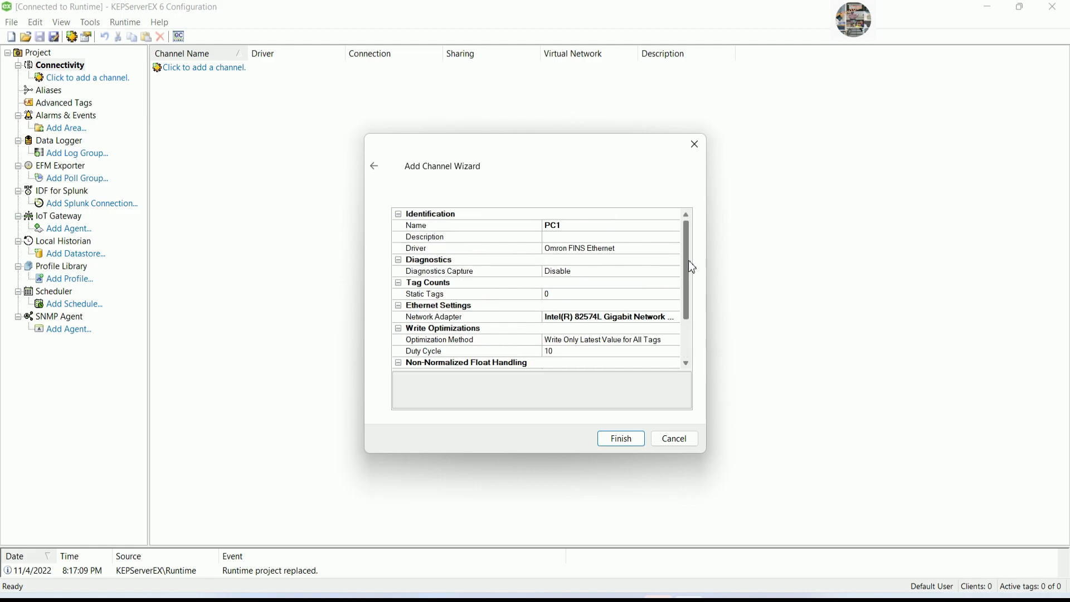
left_click(619, 440)
Step: Start a new device under channel PC1, naming it PLC1 and choosing the CJ2 model
left_click(103, 89)
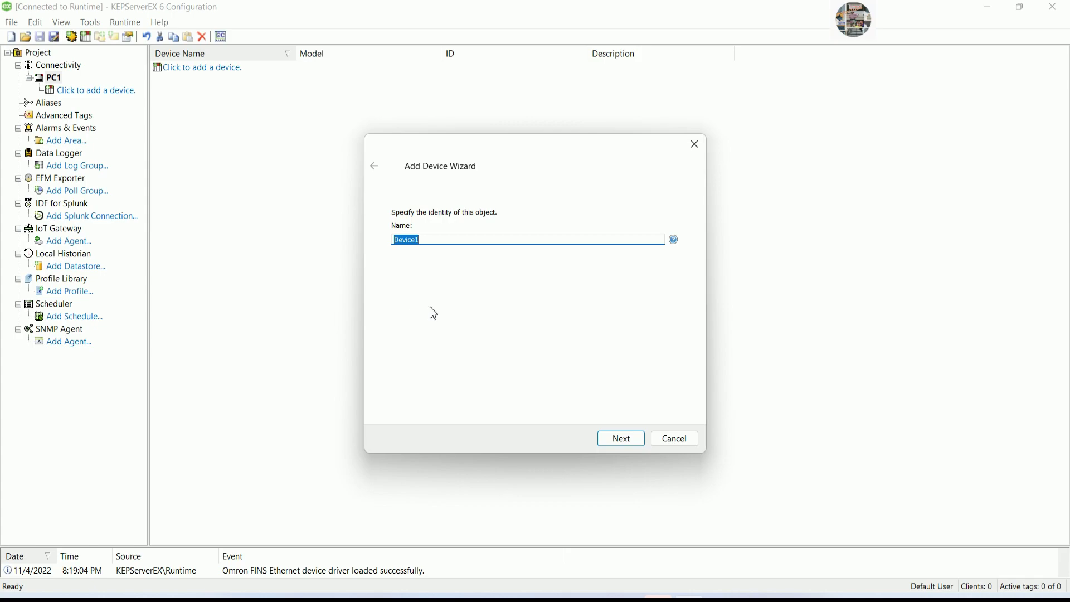
type("PLC1")
left_click(623, 440)
left_click(470, 250)
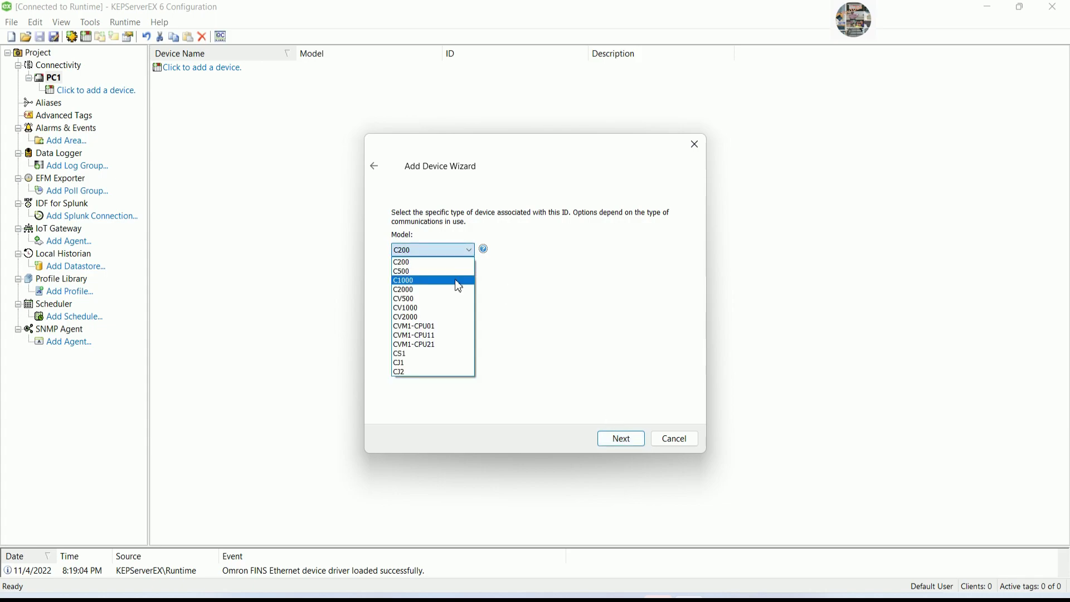
left_click(413, 371)
left_click(624, 440)
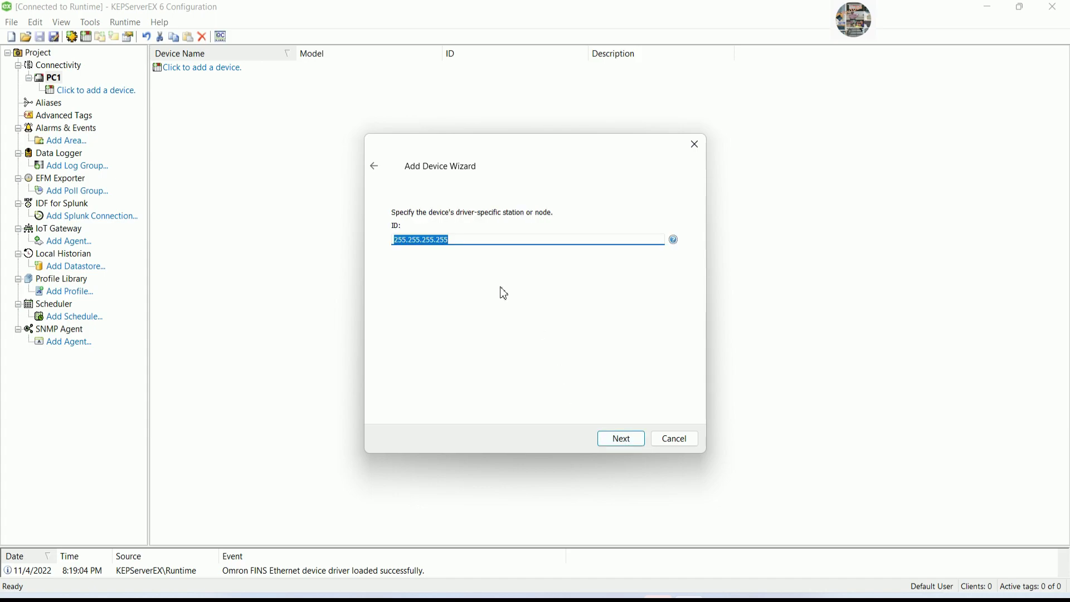
Step: In Notepad, add the line "We can put Ip address of PLC Omron 192.168.250.1"
left_click_drag(528, 148, 528, 83)
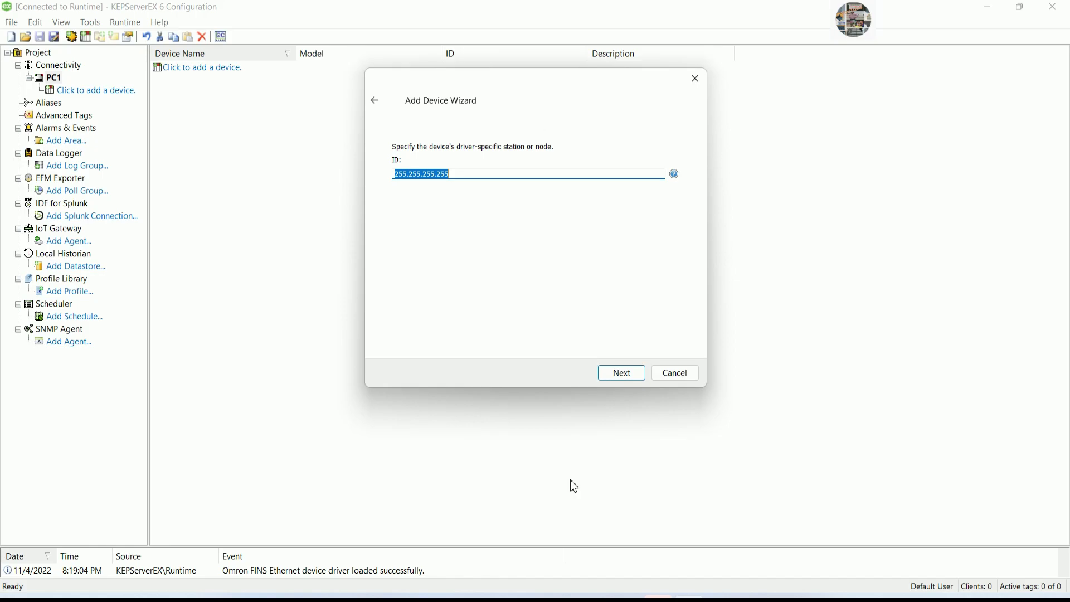
key("alt+Tab")
scroll(696, 516, "down", 1)
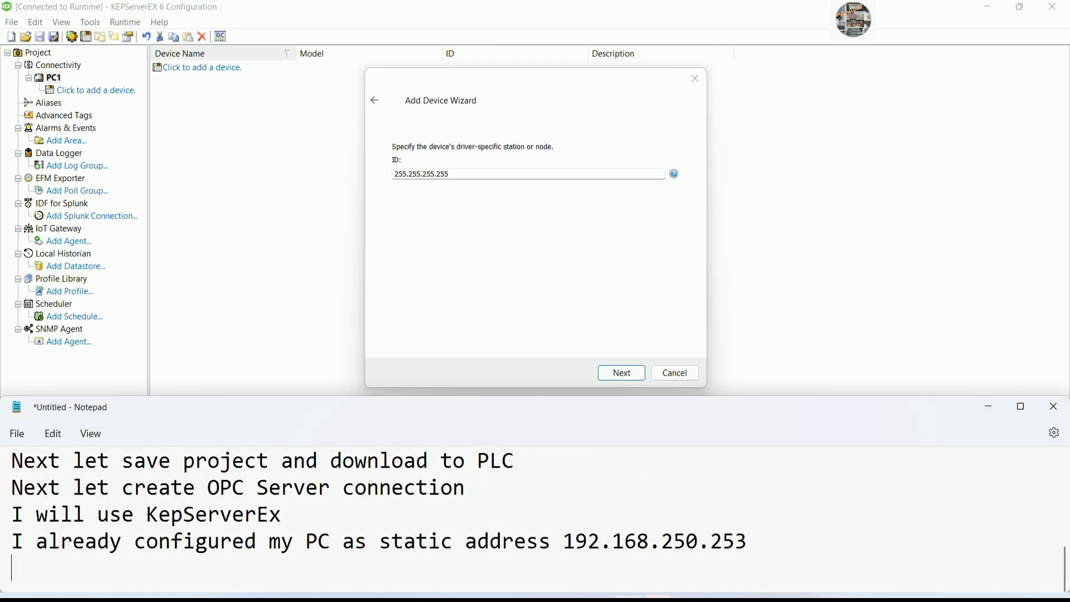
type("We can")
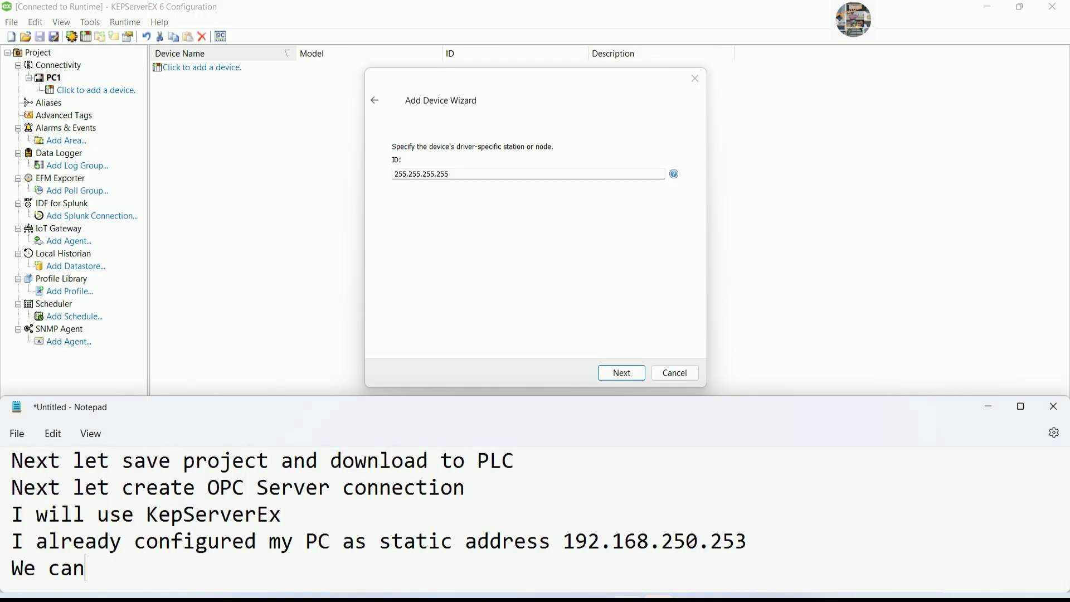
type(" put Ip address of ")
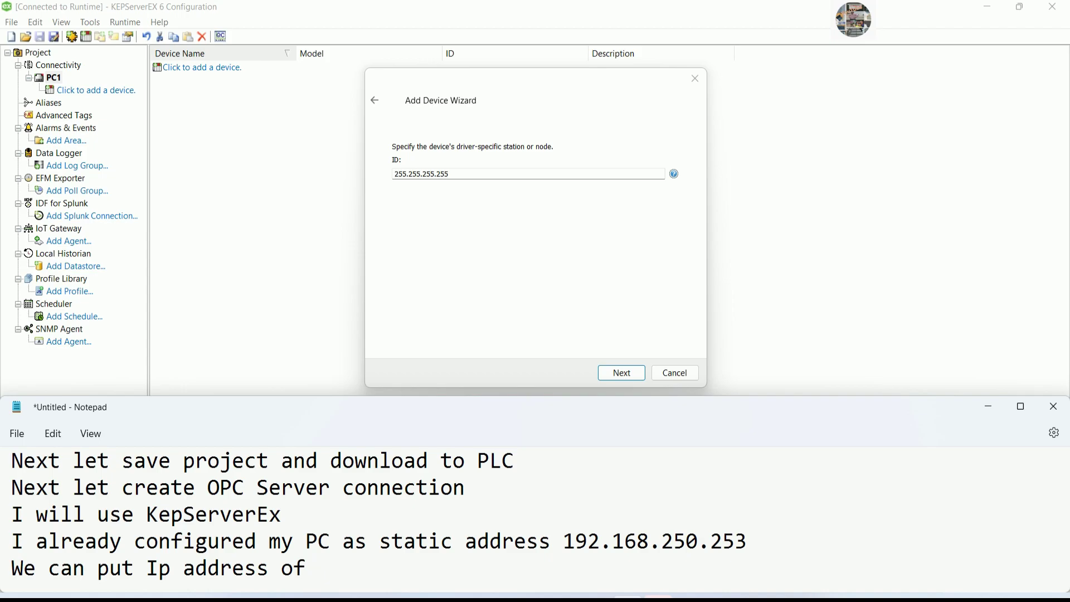
type("PLC")
type(" Orm")
key("BackSpace")
key("BackSpace")
type("mo")
key("BackSpace")
type("ron")
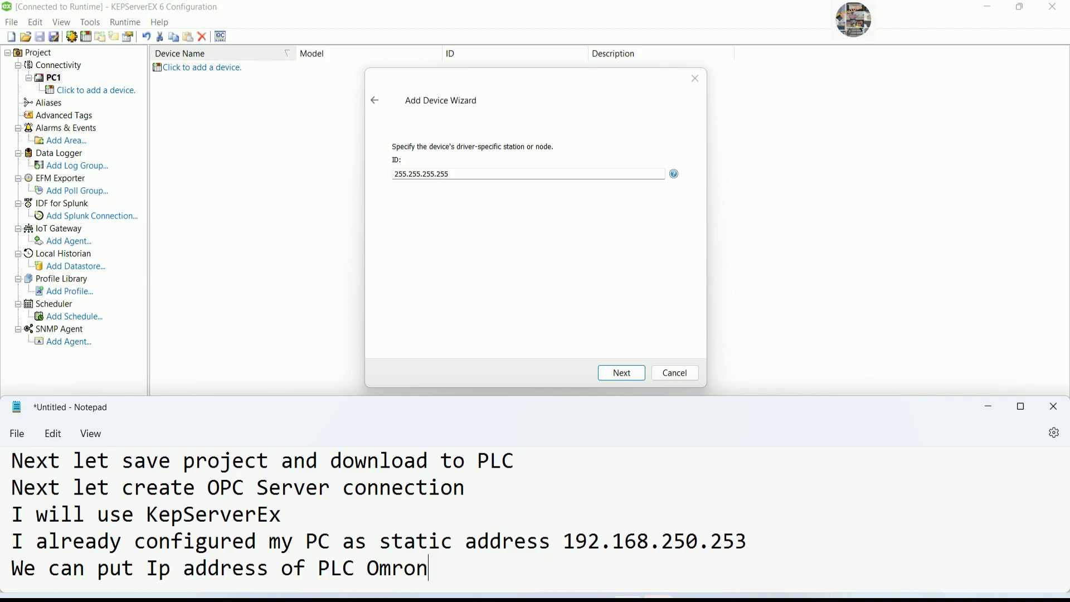
type(" 192.168.250.1")
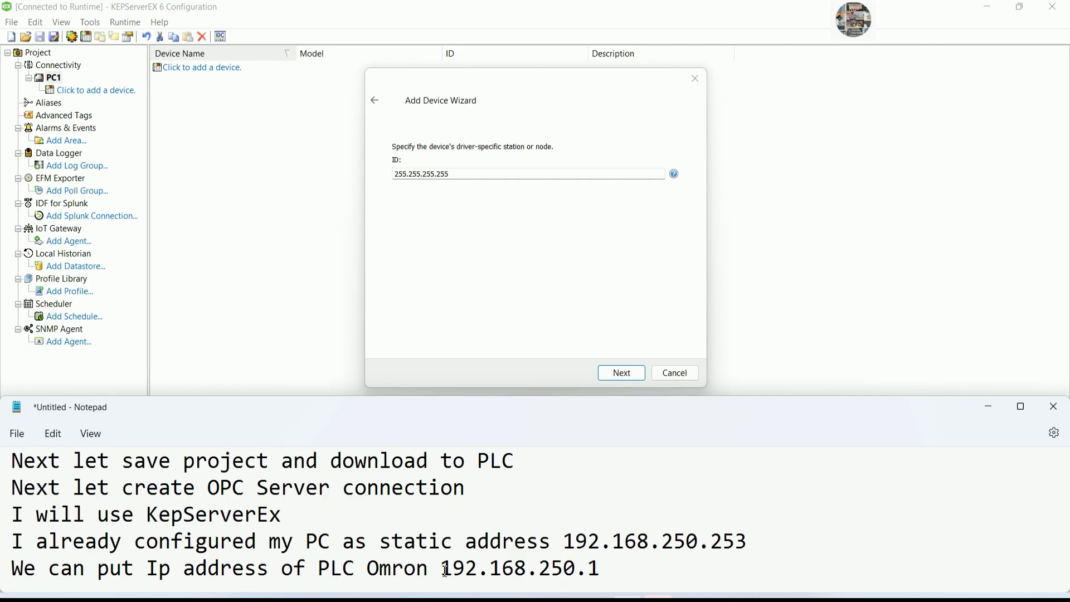
Step: Copy the address 192.168.250.1 from the note and paste it as the device ID in the KEPServerEX Add Device Wizard
left_click_drag(443, 571, 601, 571)
right_click(567, 575)
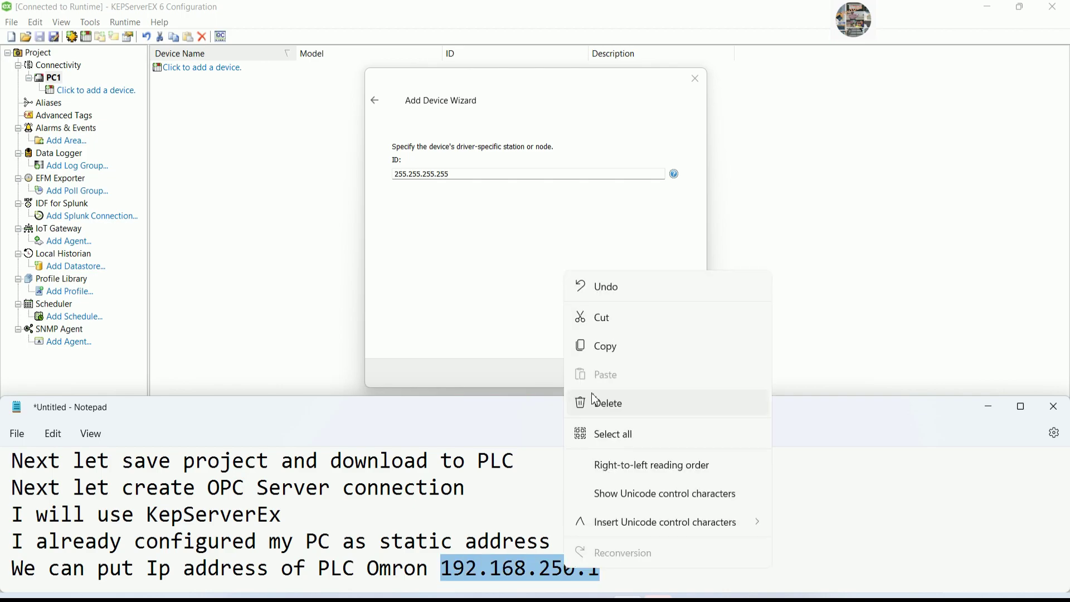
left_click(603, 343)
left_click(474, 176)
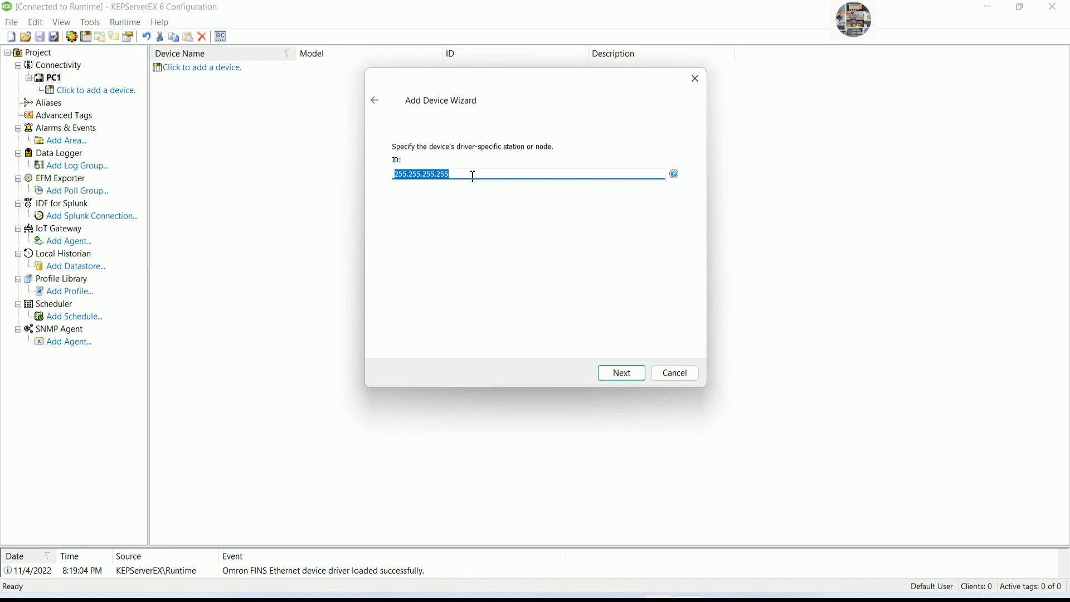
key("ctrl+v")
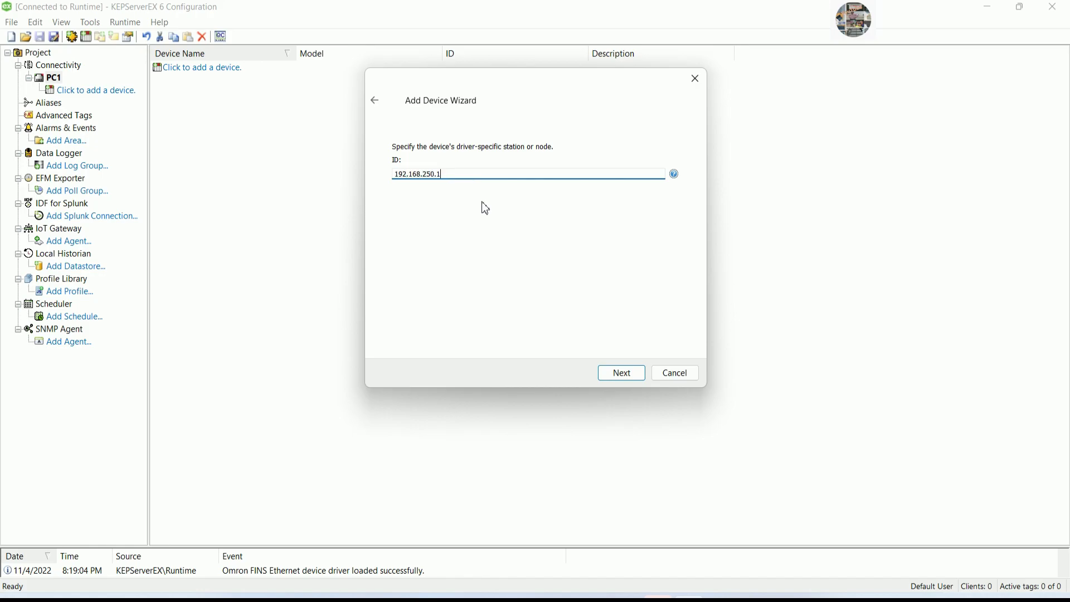
Step: Confirm the device ID and continue through the device wizard, keeping the default connect timeout, request timeout and attempts settings
left_click(636, 379)
left_click(625, 381)
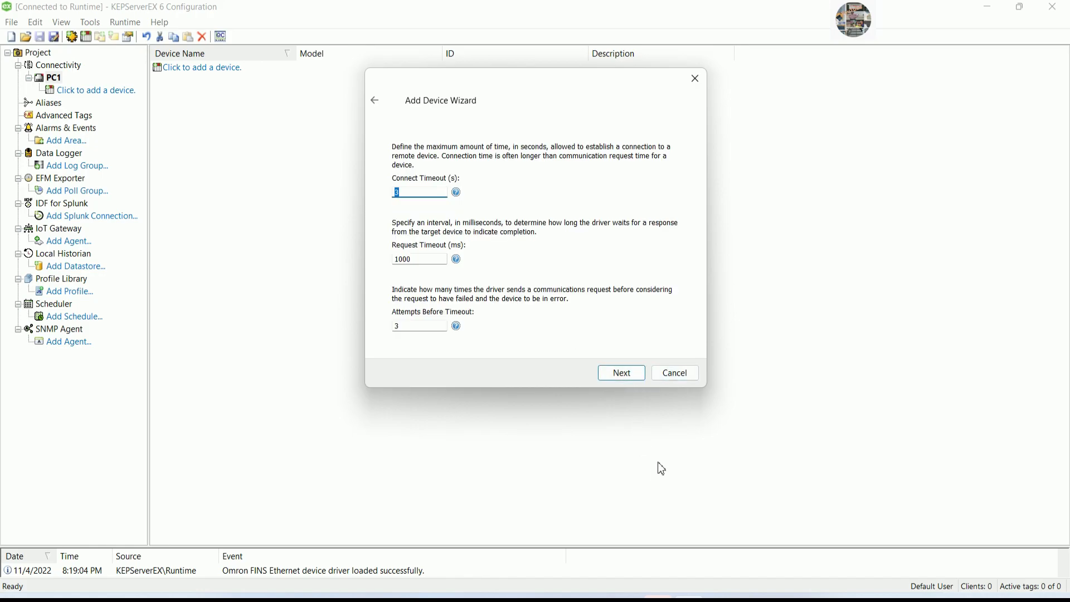
left_click(623, 374)
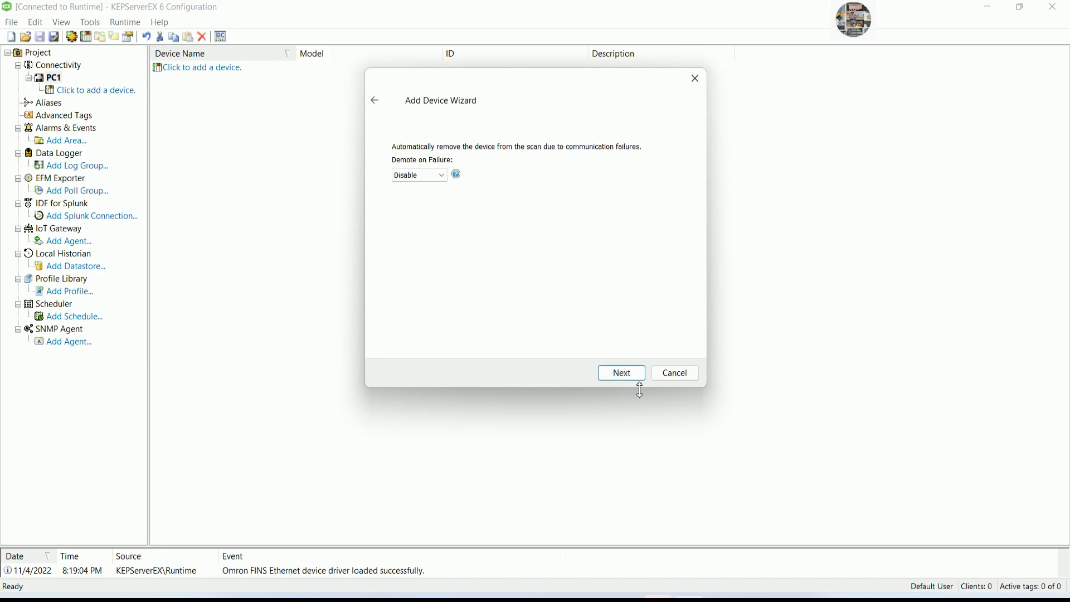
Step: Review the device's communication timeouts and continue through the wizard, keeping the default timing, demotion and write settings
left_click(375, 102)
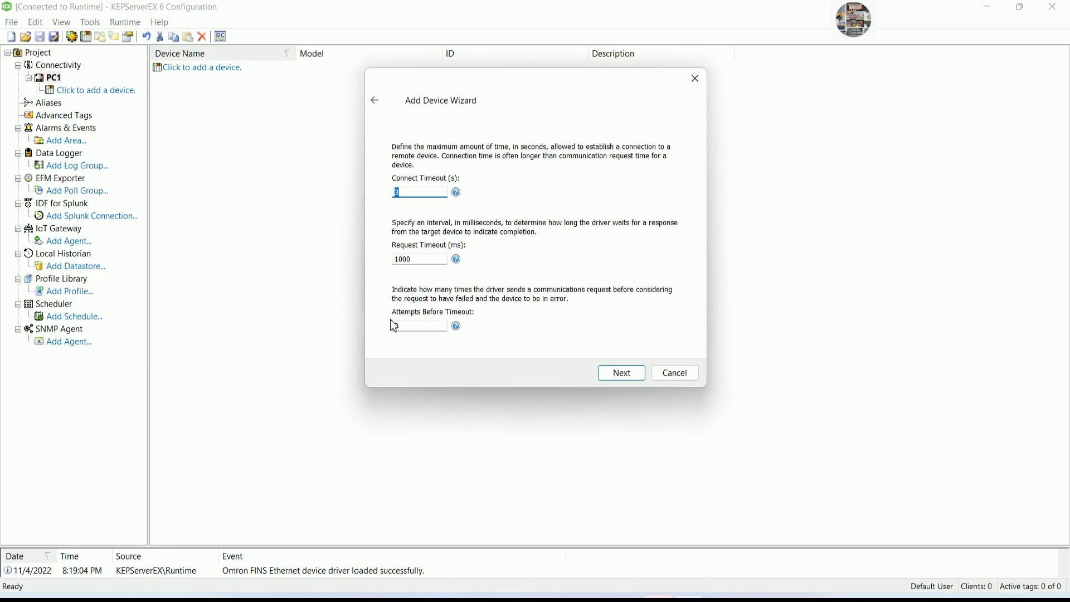
left_click(629, 375)
left_click(630, 378)
left_click(611, 378)
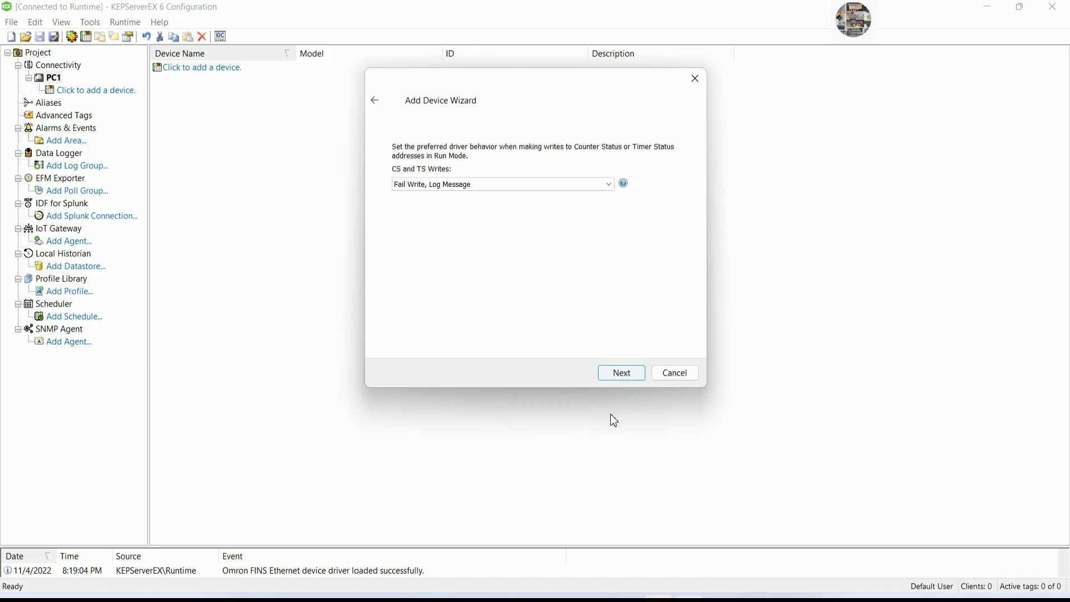
left_click(599, 371)
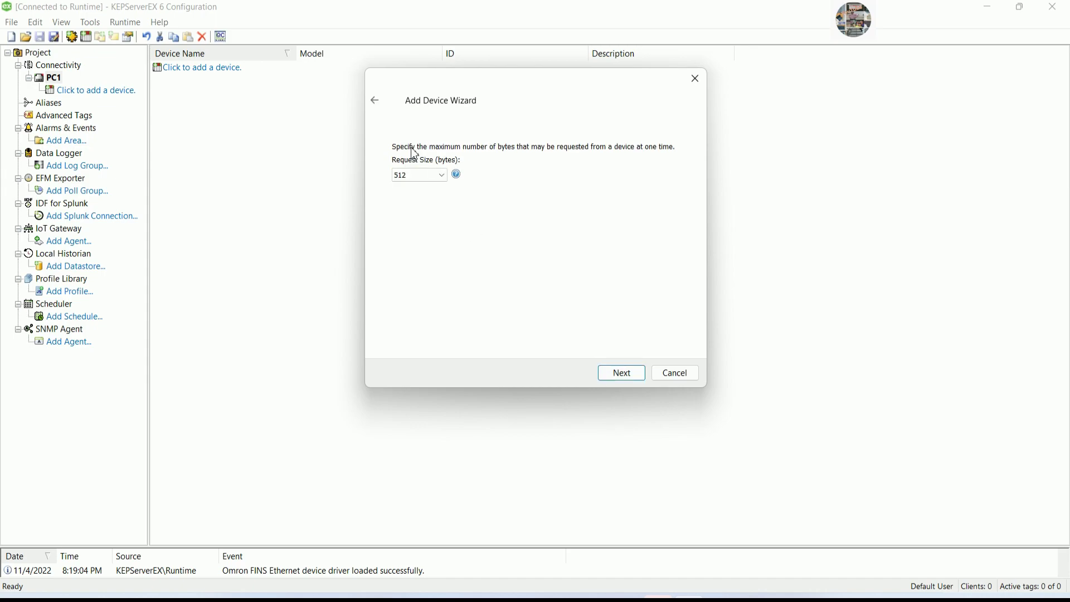
Step: Choose a request size of 512 bytes and accept Fail Write, Log Message for CS and TS writes
left_click(437, 176)
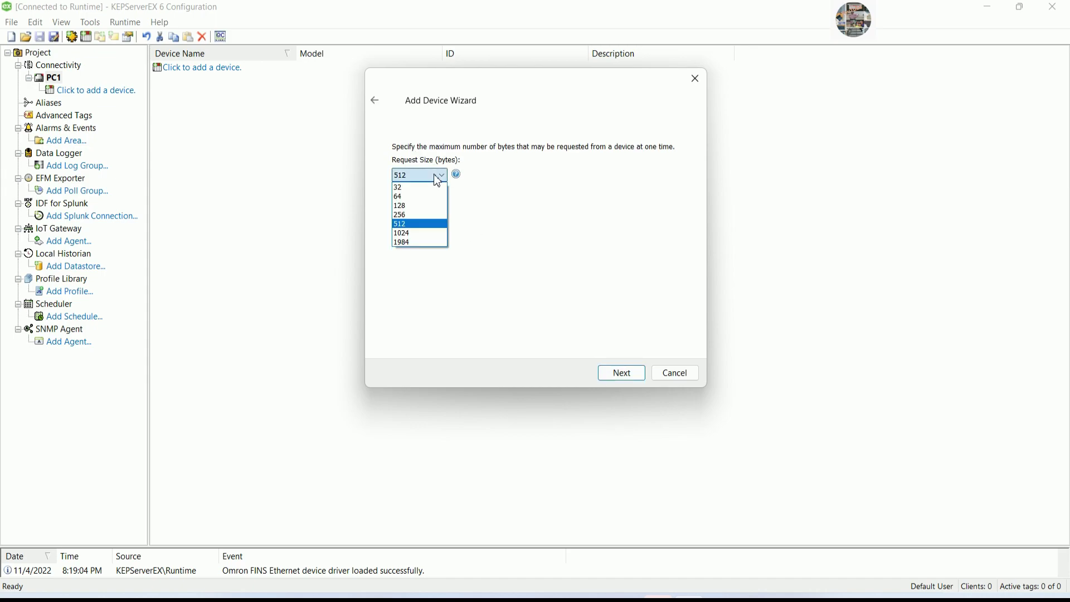
left_click(413, 226)
left_click(624, 376)
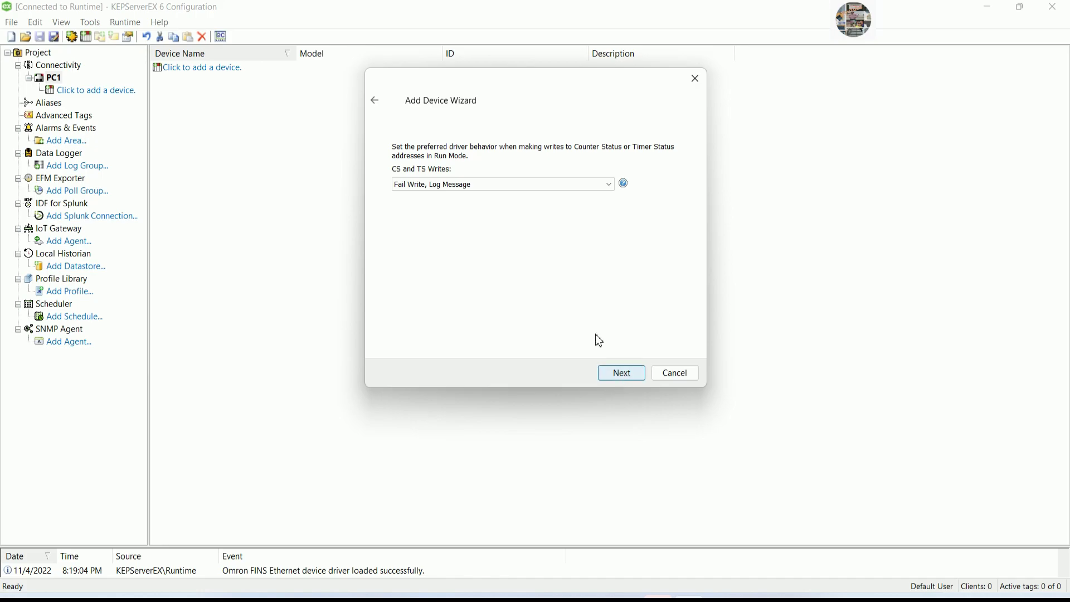
left_click(619, 376)
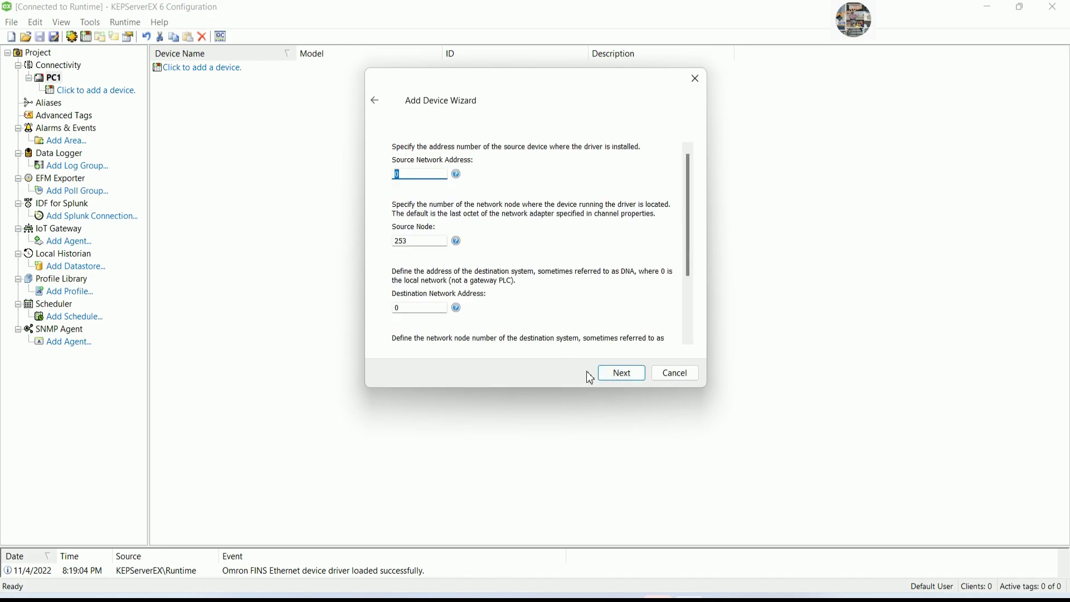
Step: Accept the default source and destination network settings, review the summary and finish adding the PLC1 device
left_click(624, 374)
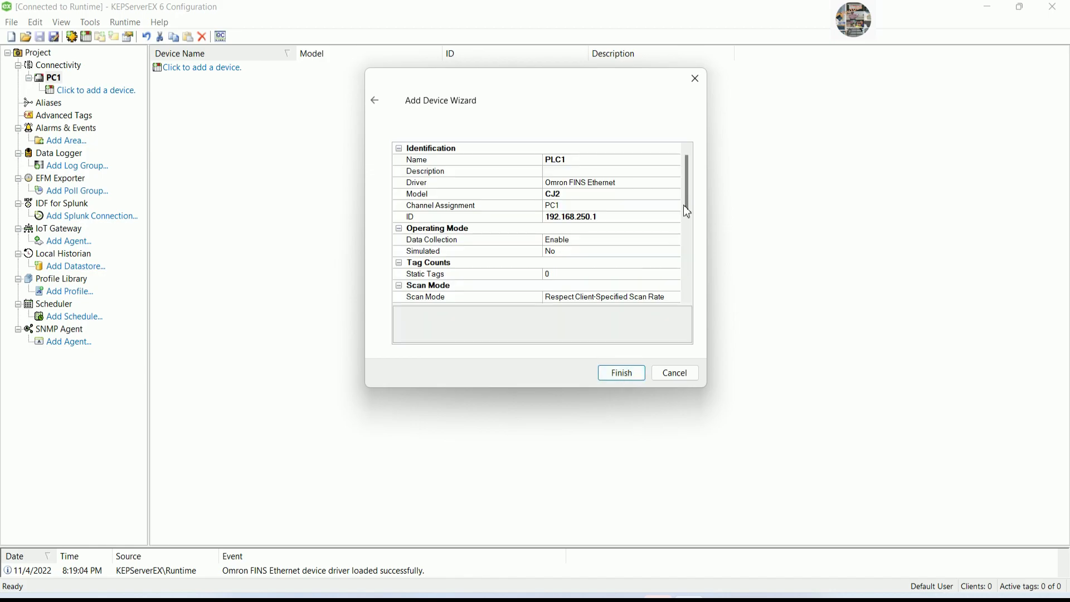
mouse_move(692, 207)
left_mouse_down()
mouse_move(683, 296)
mouse_move(697, 191)
left_mouse_up()
left_click(618, 374)
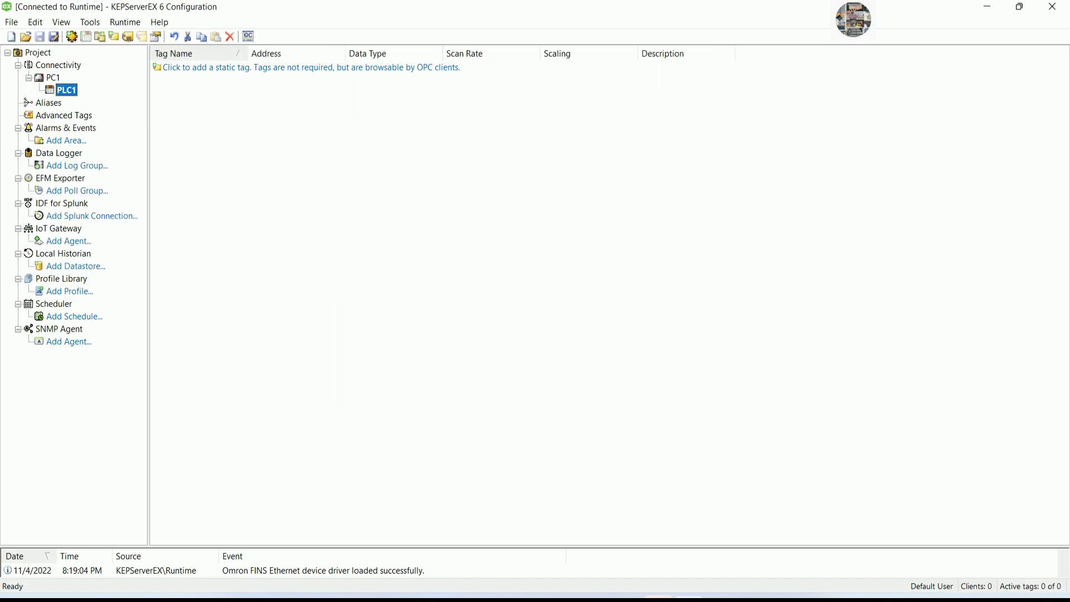
Step: Start a new static tag under PLC1 and check the first start contact in the CX-Programmer ladder
left_click(217, 70)
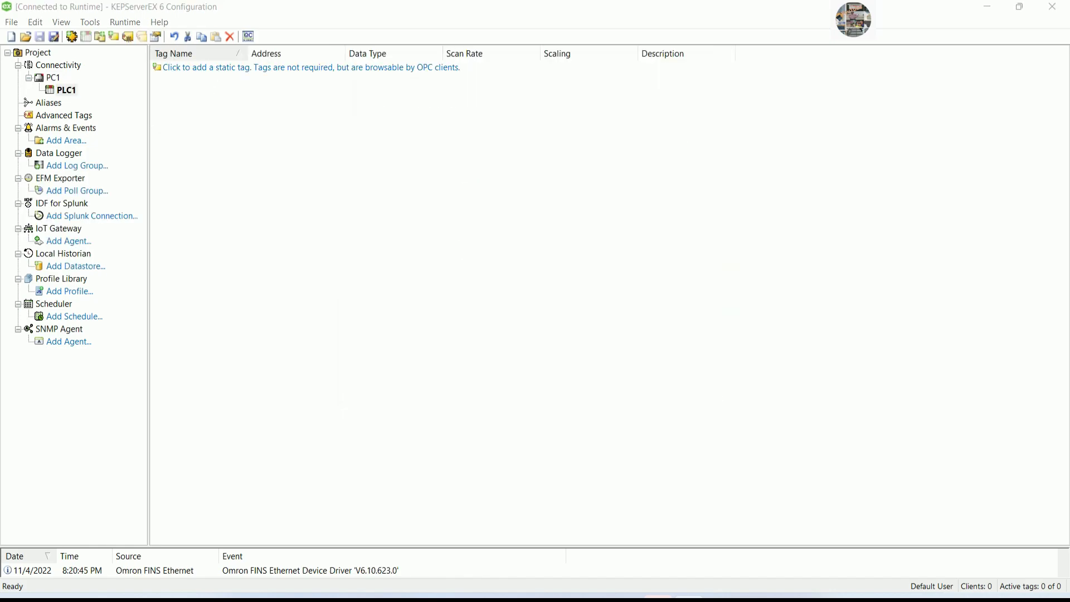
left_click_drag(464, 179, 439, 93)
left_click(645, 595)
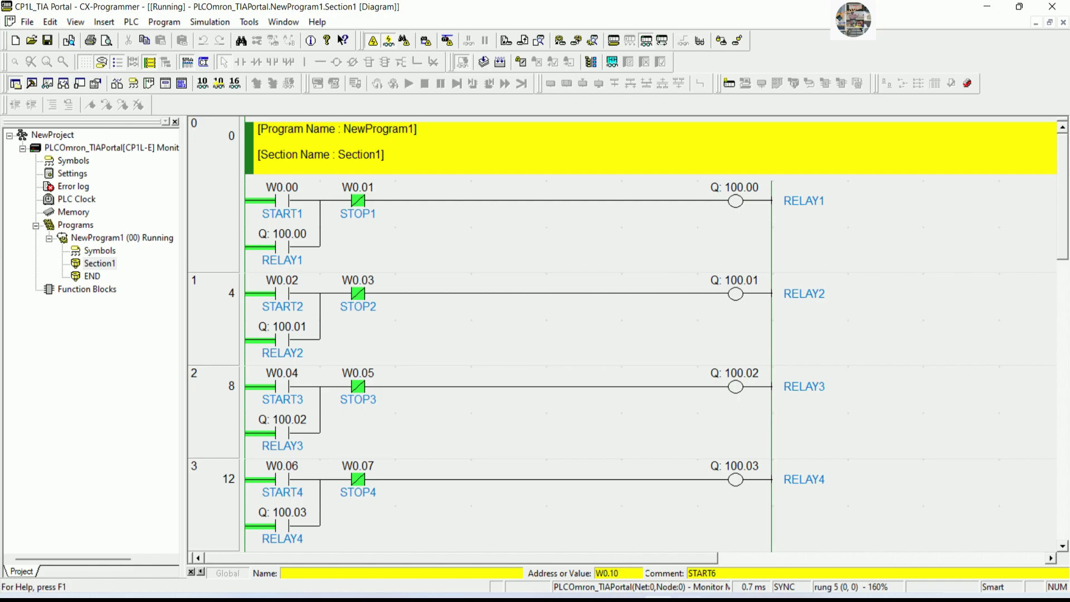
left_click(677, 593)
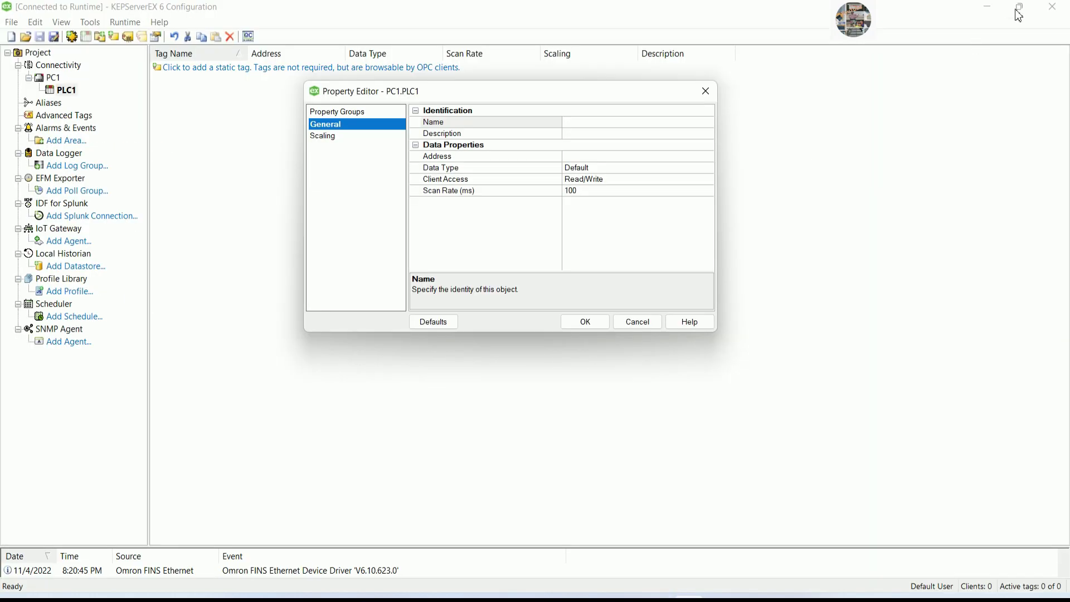
Step: Name the new tag START1 and set its address to W0.0, checking the contact's address in CX-Programmer
left_click(577, 123)
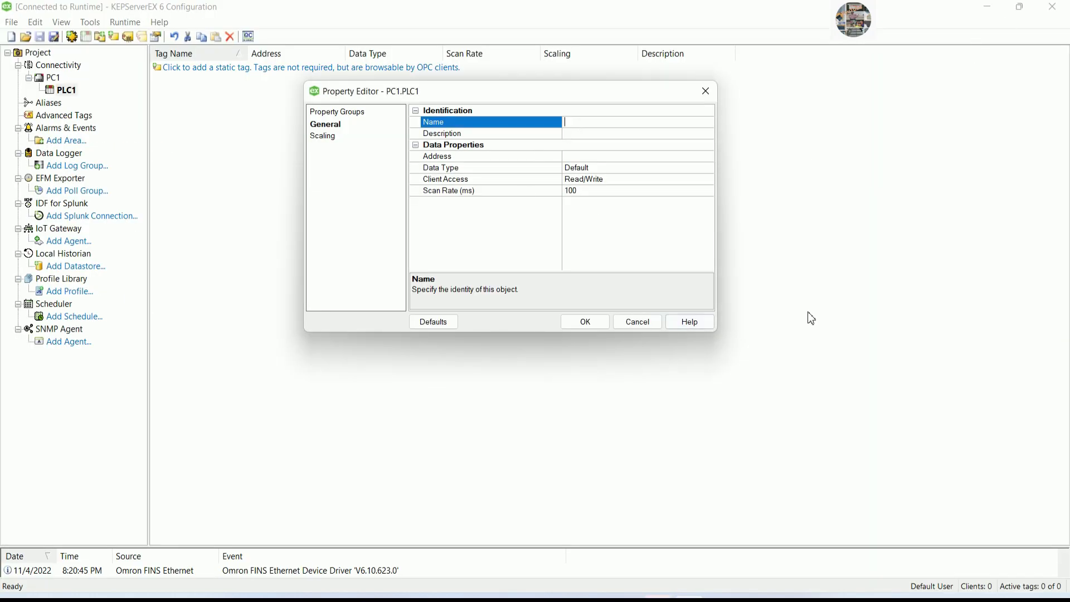
left_click(614, 158)
left_click(663, 594)
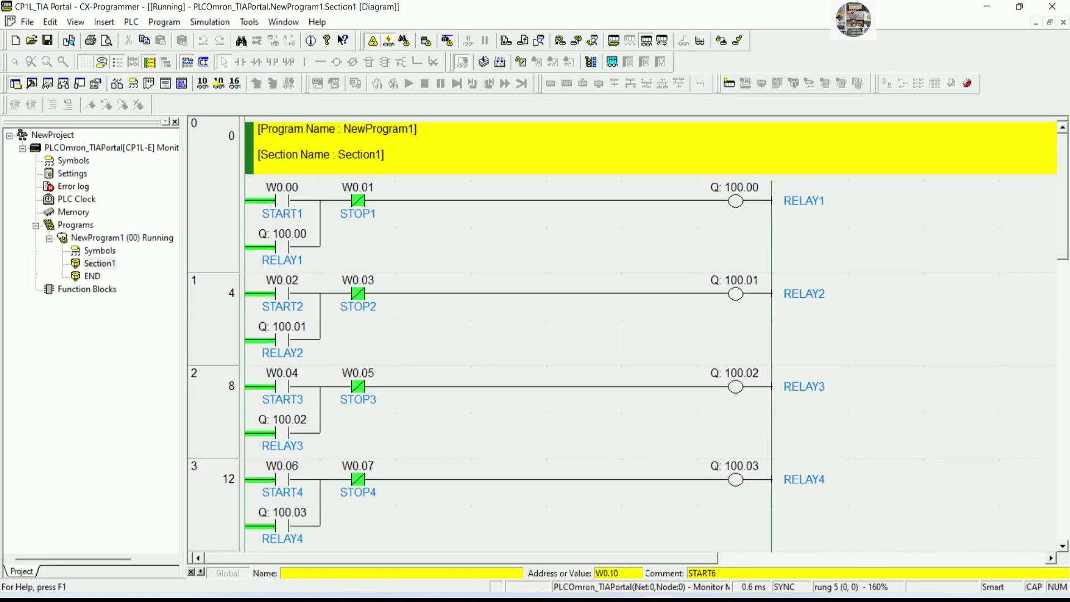
key("alt+Tab")
left_click(591, 159)
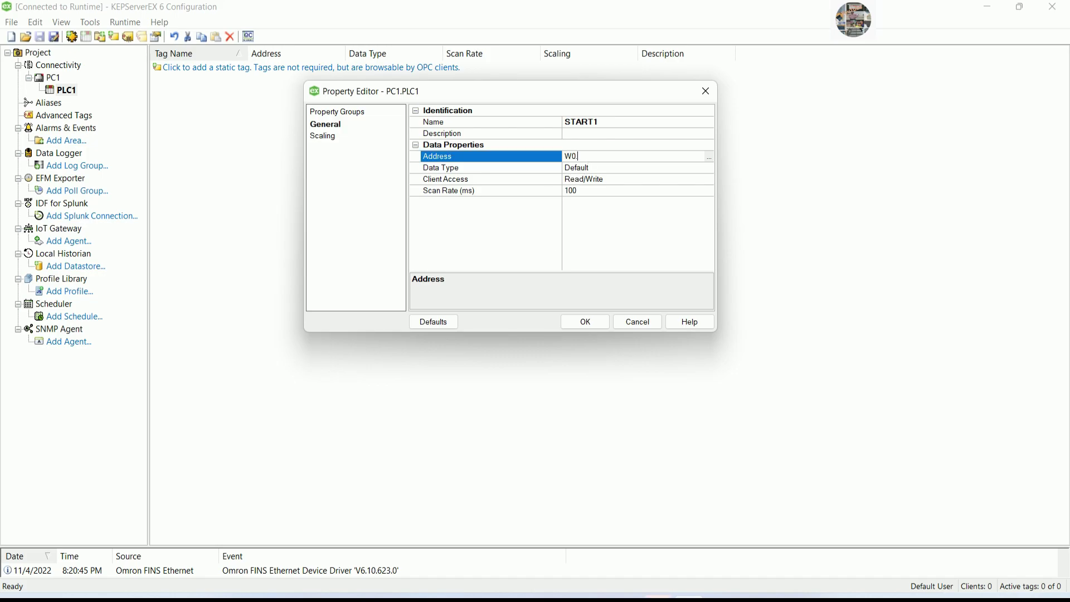
type("W0.0")
Step: Set the START1 tag's data type to Boolean and scan rate to 50 ms, and save the tag
left_click(711, 168)
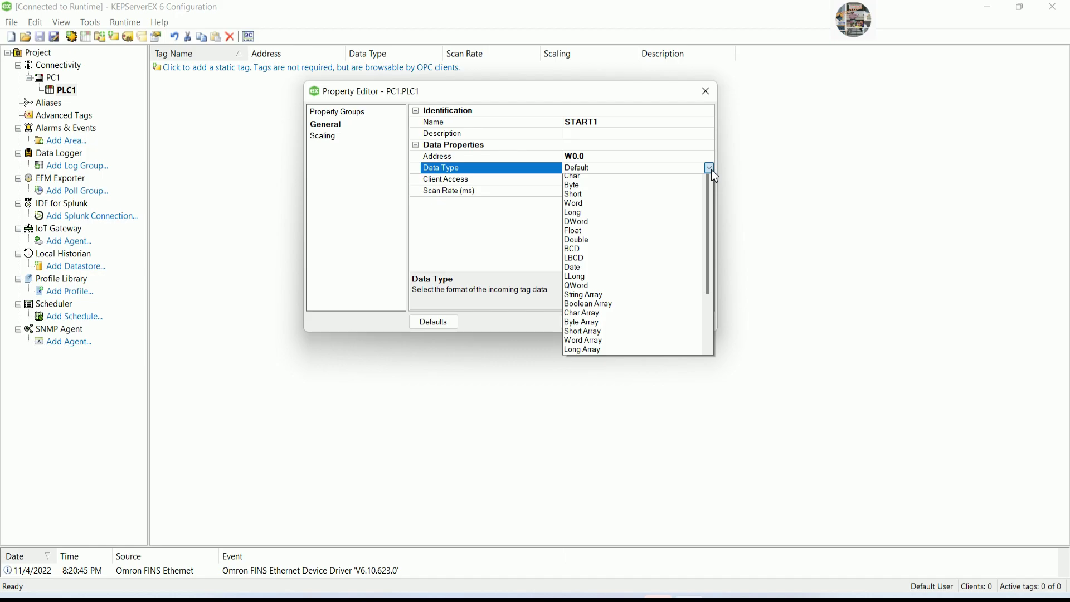
left_click(589, 199)
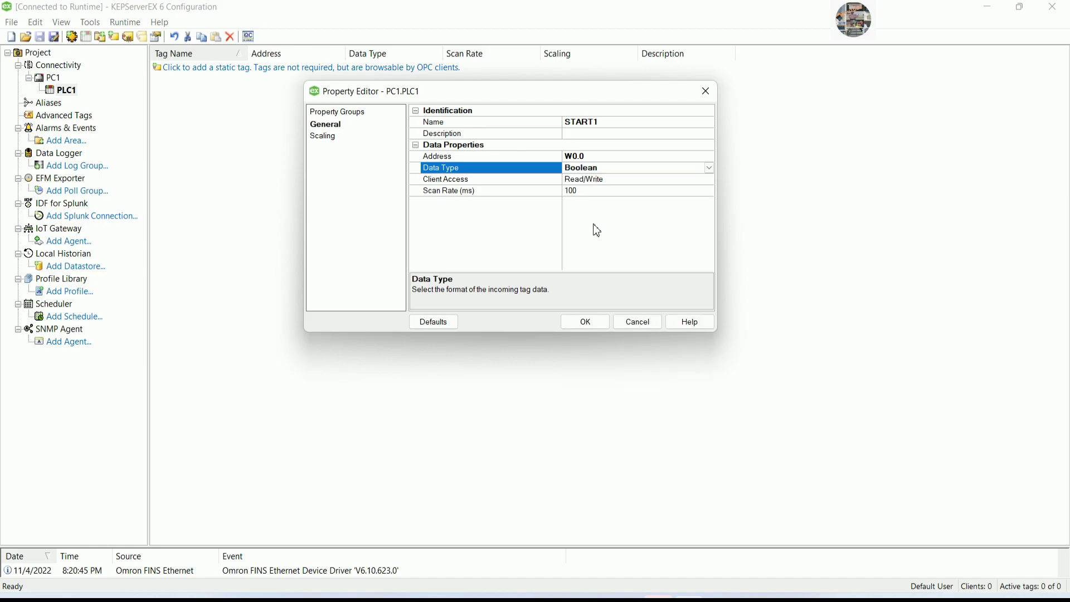
left_click(588, 192)
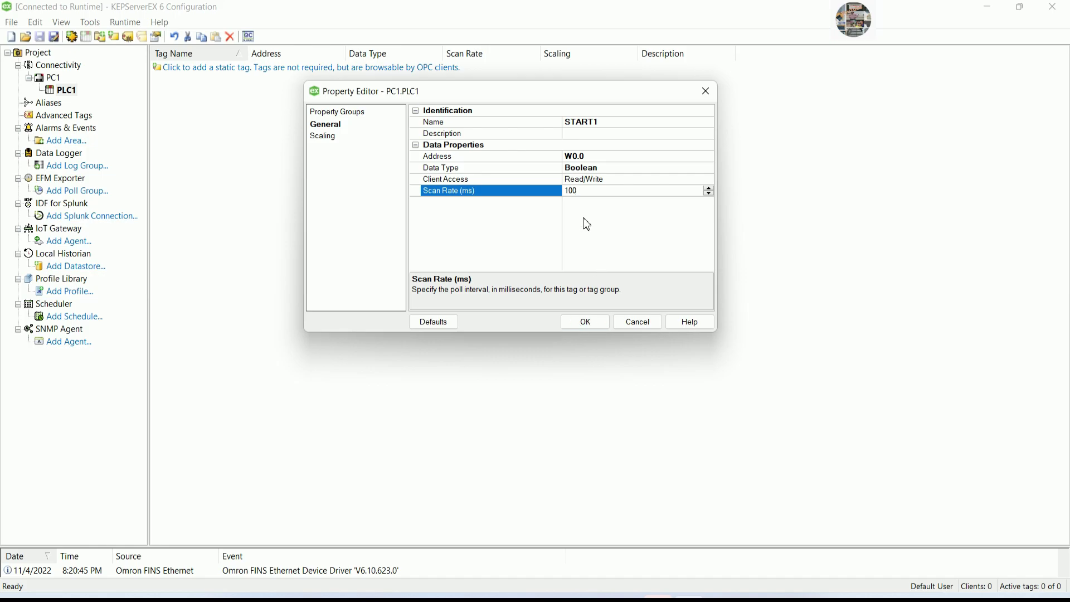
left_click_drag(574, 191, 547, 189)
type("50")
left_click(585, 321)
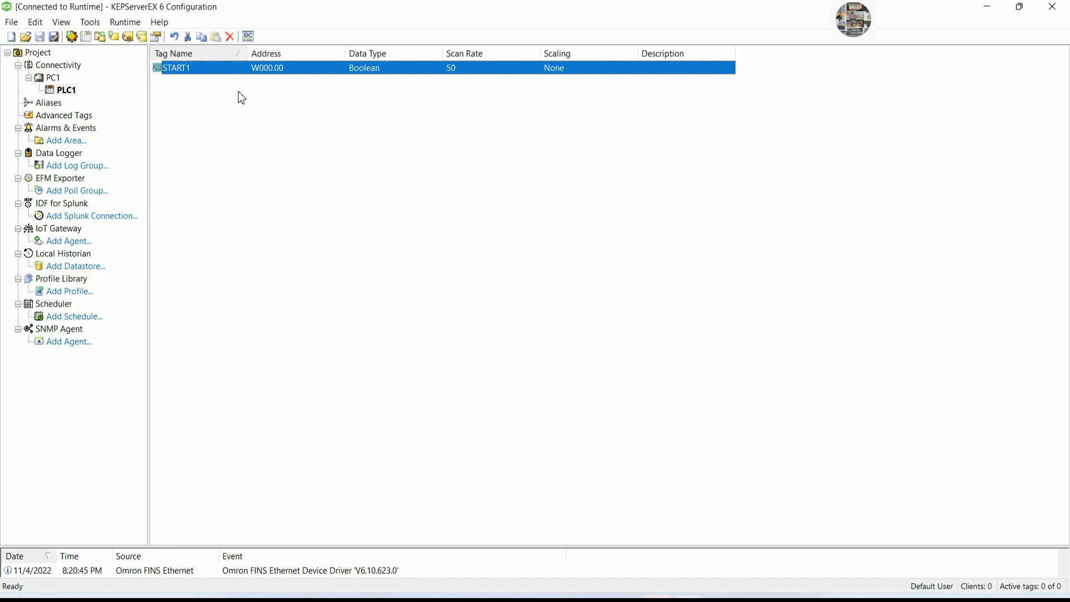
Step: Copy the START1 tag and paste it six times into the PLC1 tag list
right_click(207, 66)
left_click(251, 112)
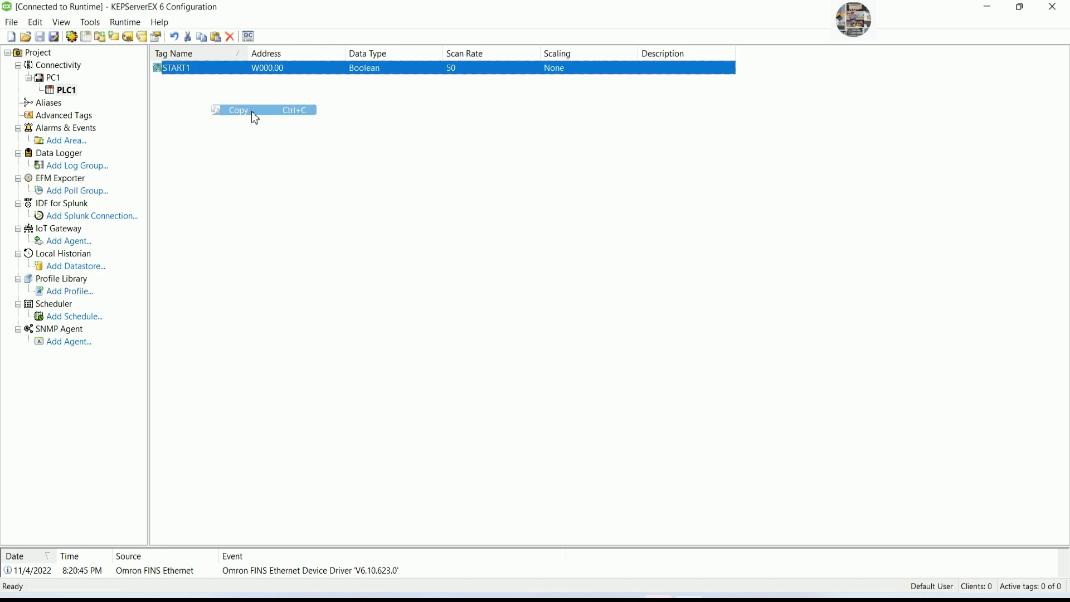
right_click(254, 114)
left_click(279, 140)
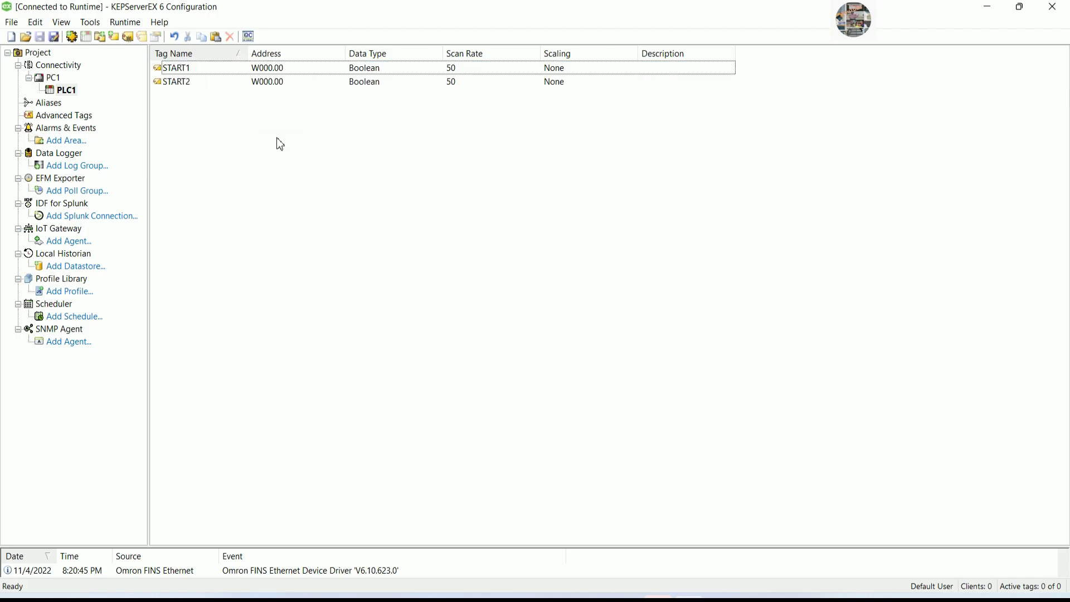
right_click(234, 113)
left_click(270, 149)
right_click(270, 147)
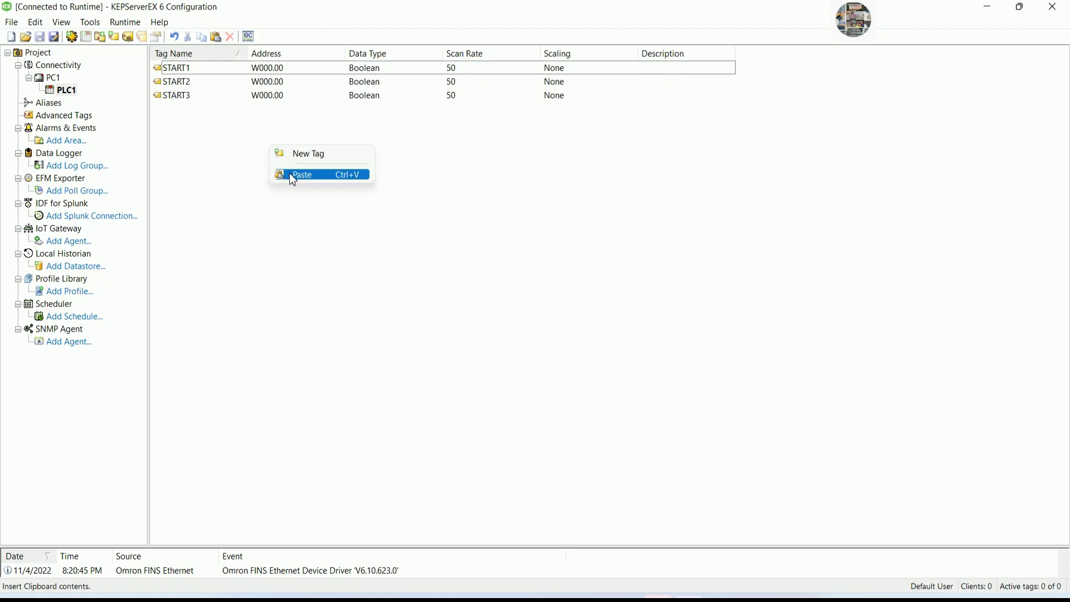
left_click(290, 174)
right_click(274, 158)
left_click(298, 186)
right_click(287, 176)
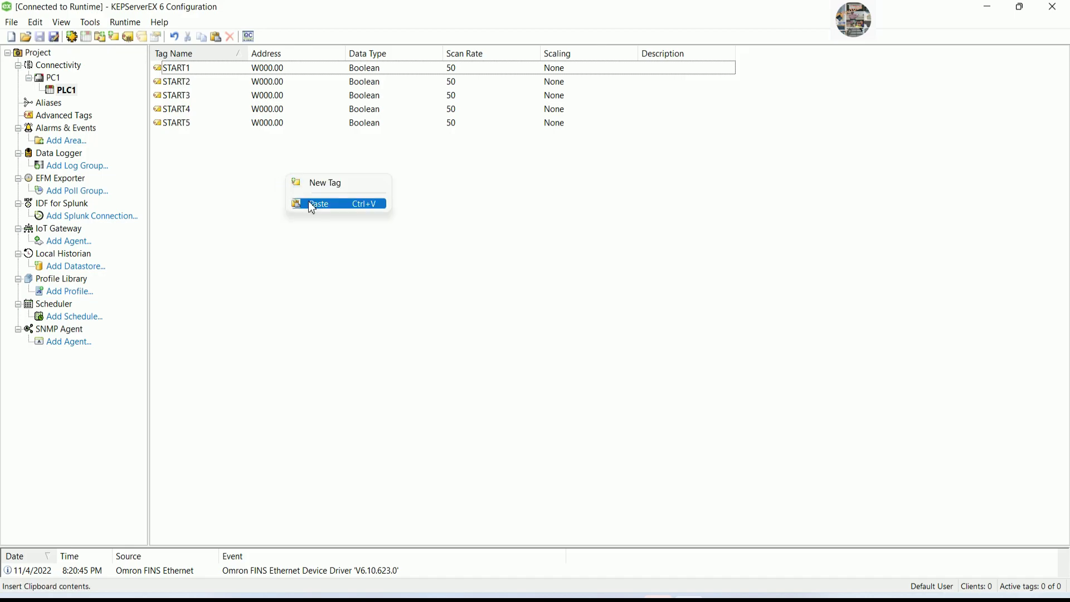
left_click(311, 204)
right_click(310, 201)
left_click(316, 224)
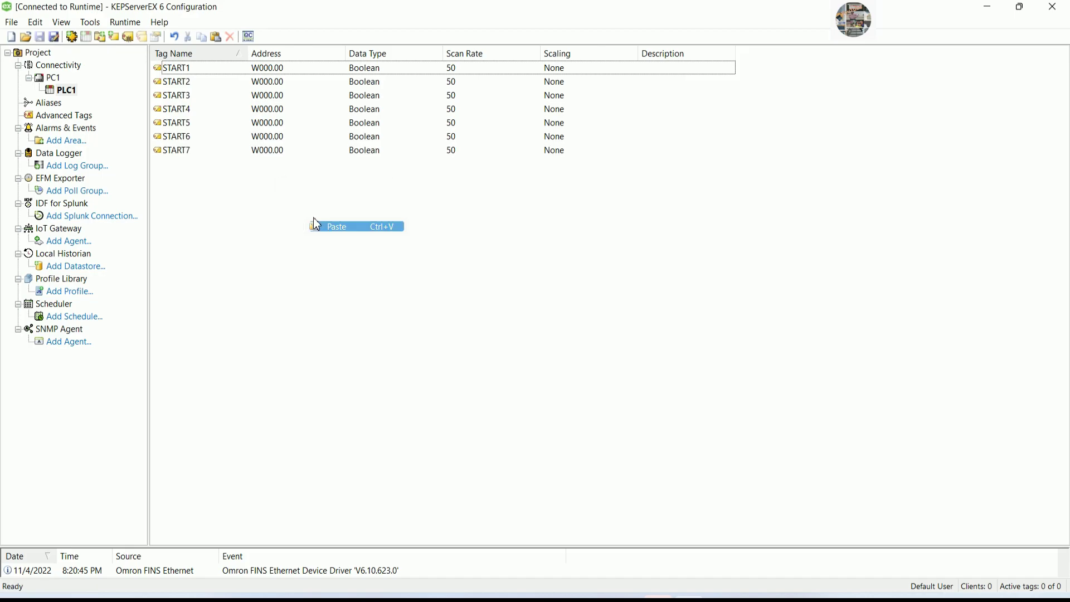
Step: Shrink the KEPServerEX window and place it beside the ladder program, and set the START2 tag's address to W000.02
left_click(1026, 12)
left_click_drag(666, 291, 777, 225)
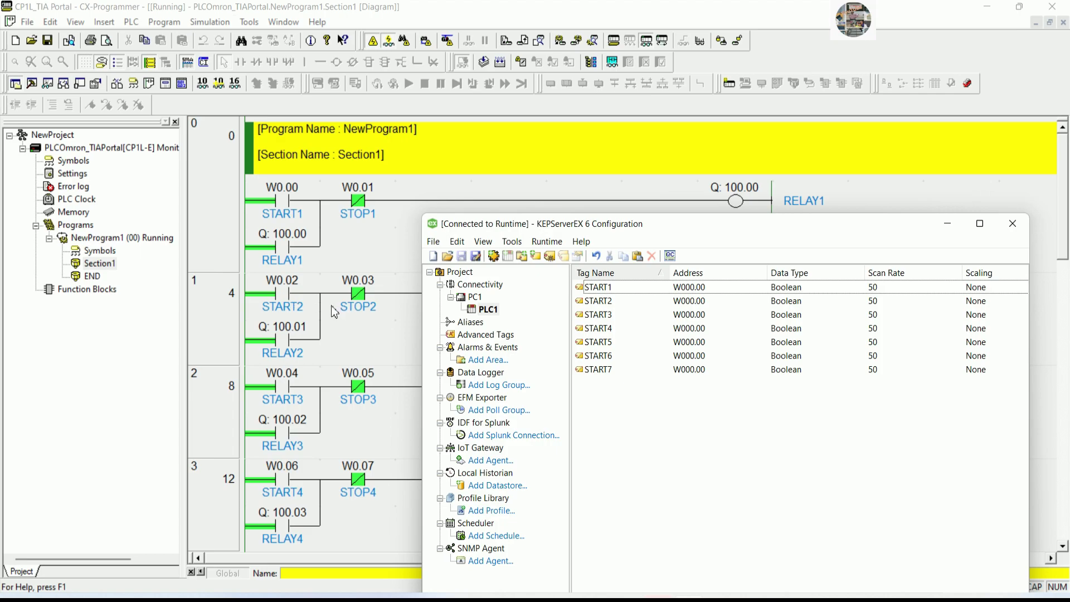
double_click(624, 304)
left_click(768, 177)
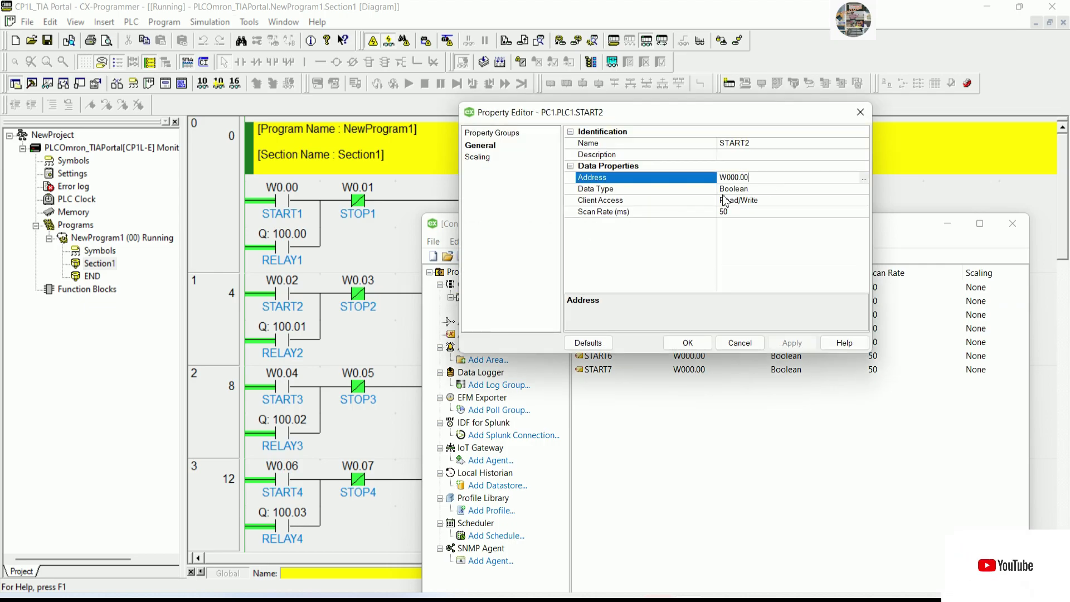
key("BackSpace")
type("2")
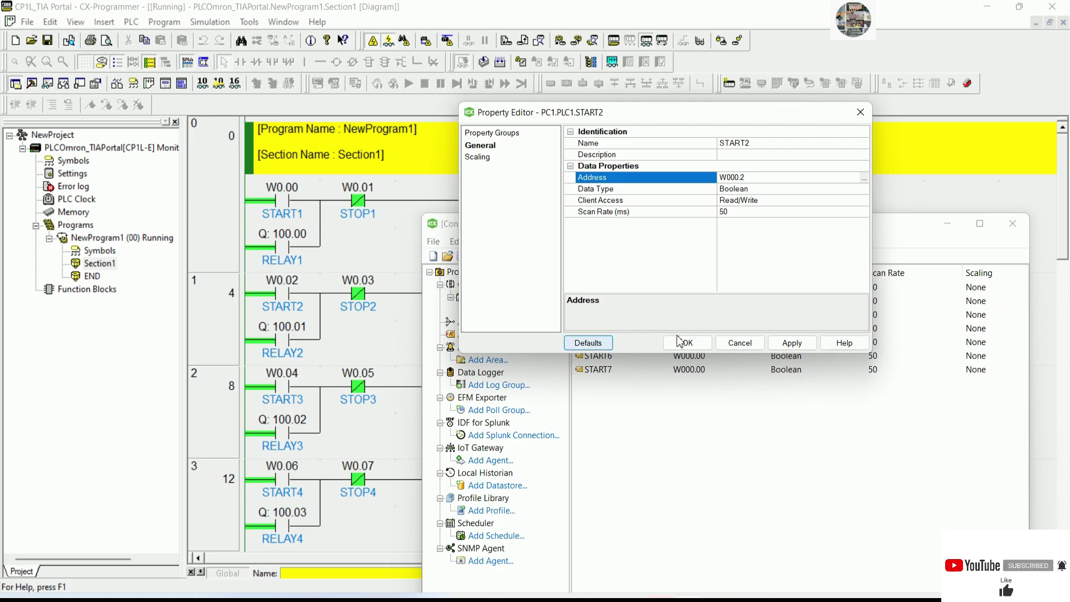
left_click(686, 343)
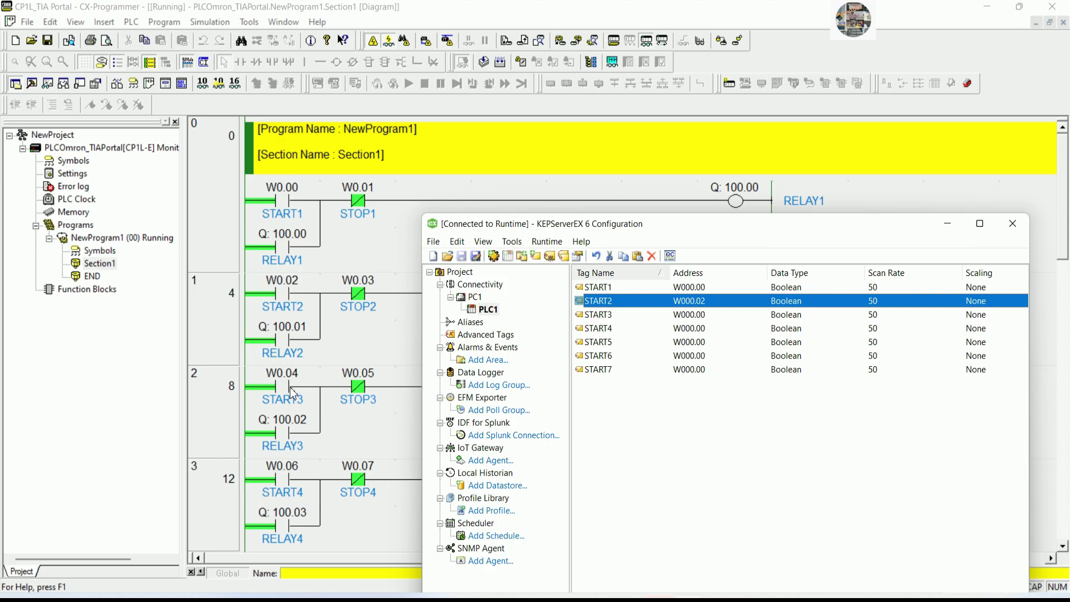
Step: Set the START3 tag's address to W000.04
double_click(613, 314)
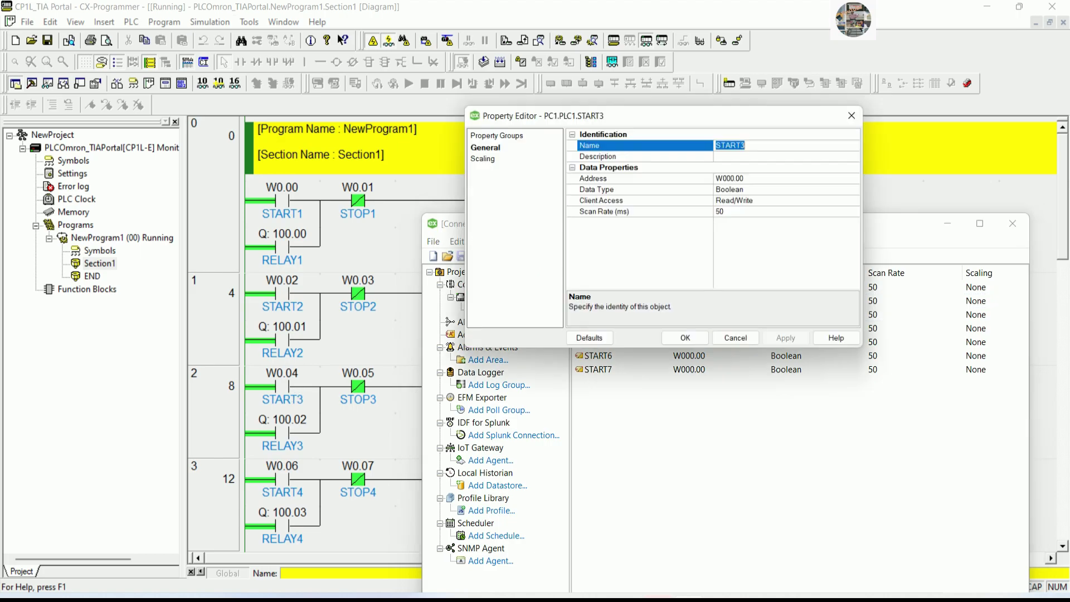
left_click(749, 177)
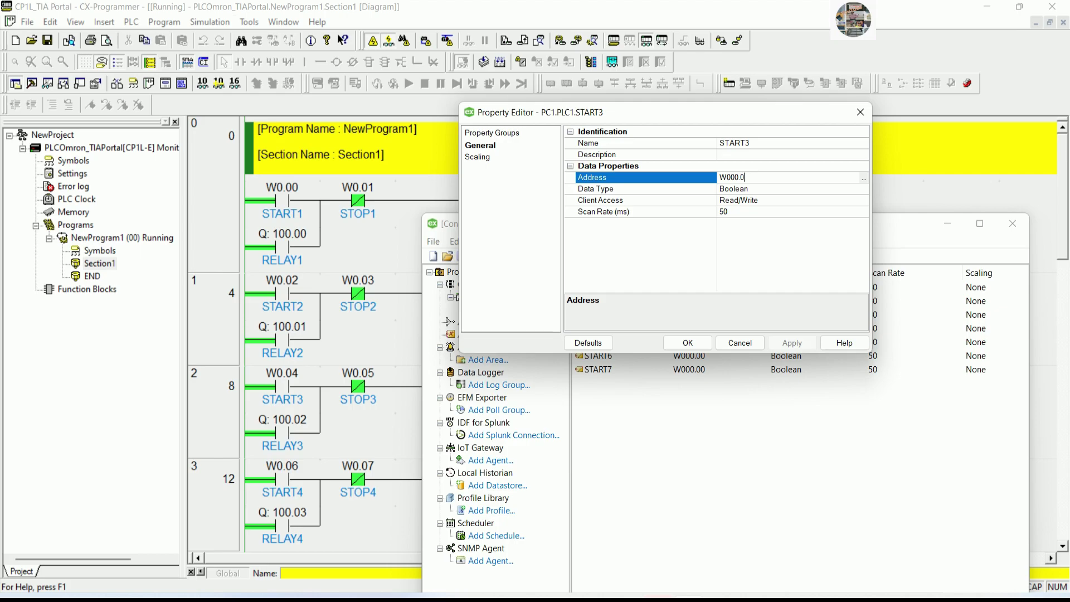
type("4")
left_click(688, 343)
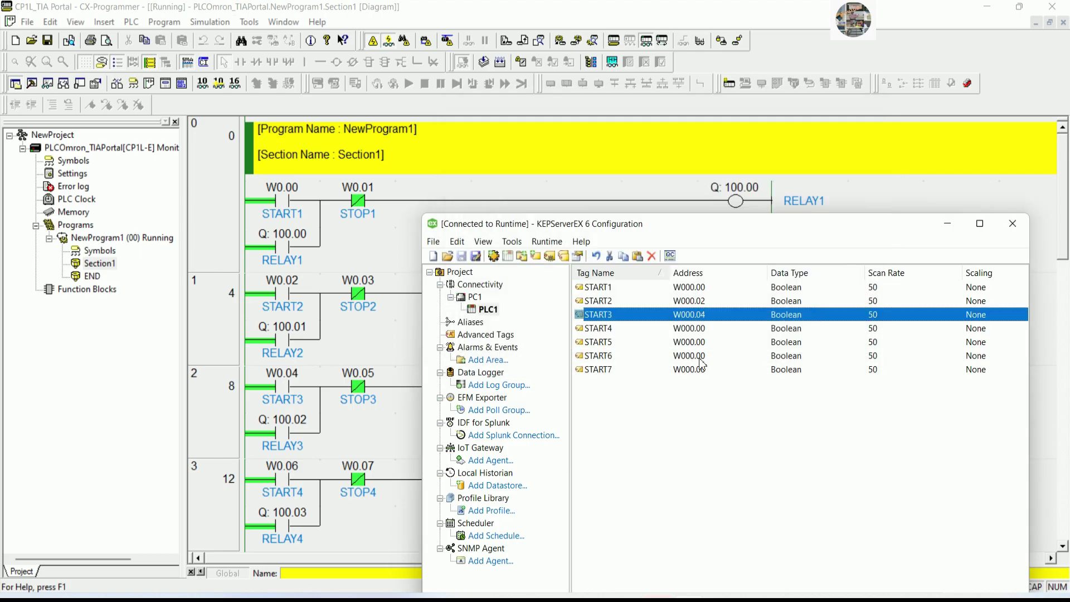
Step: Set the START4 tag's address to W000.06
left_click(621, 329)
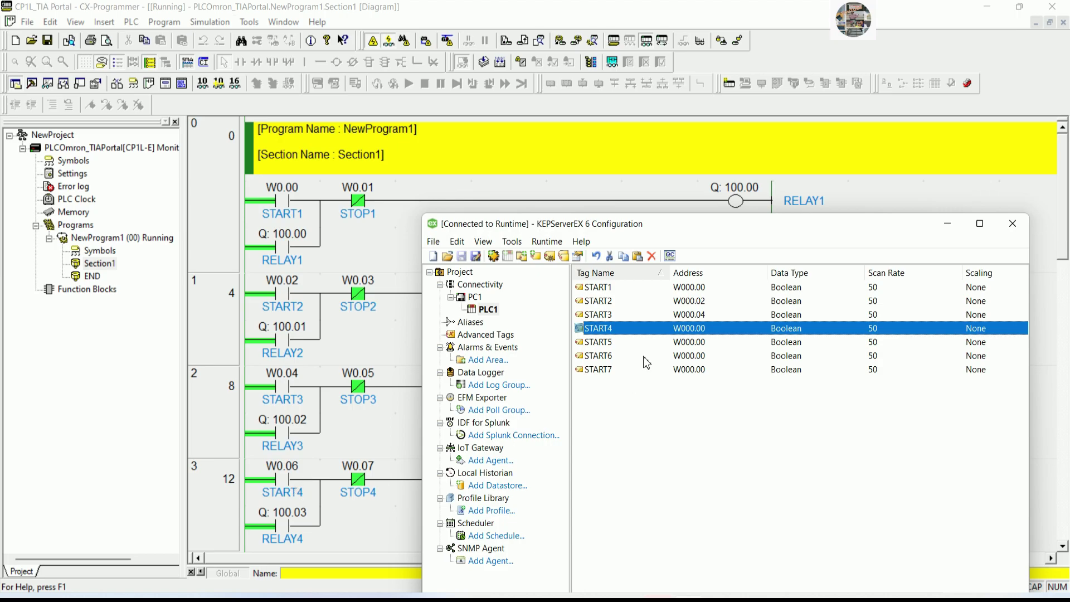
double_click(627, 330)
left_click(775, 179)
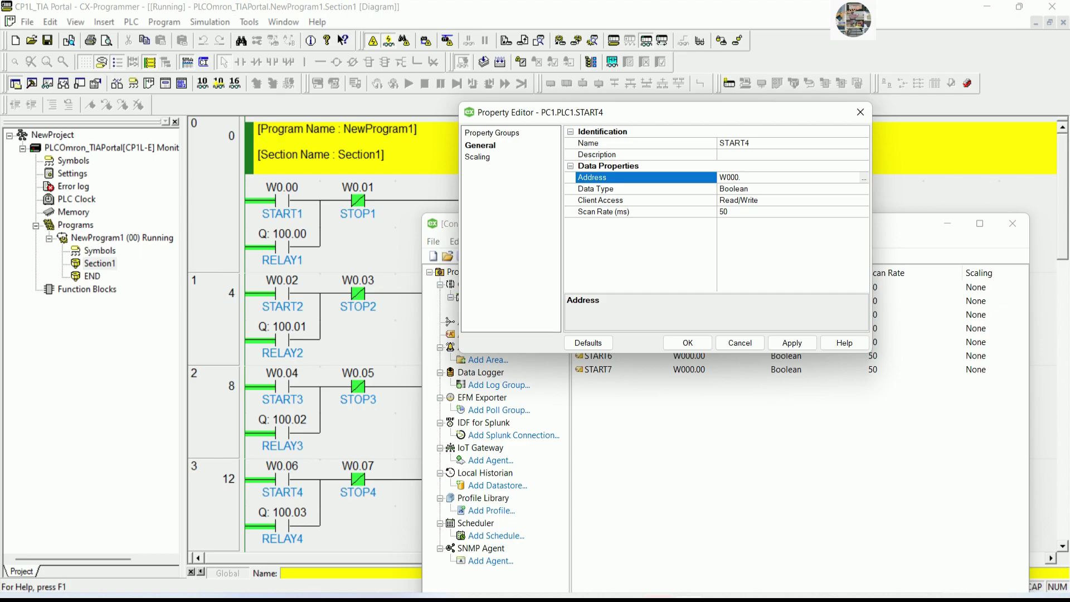
type("6")
left_click(690, 338)
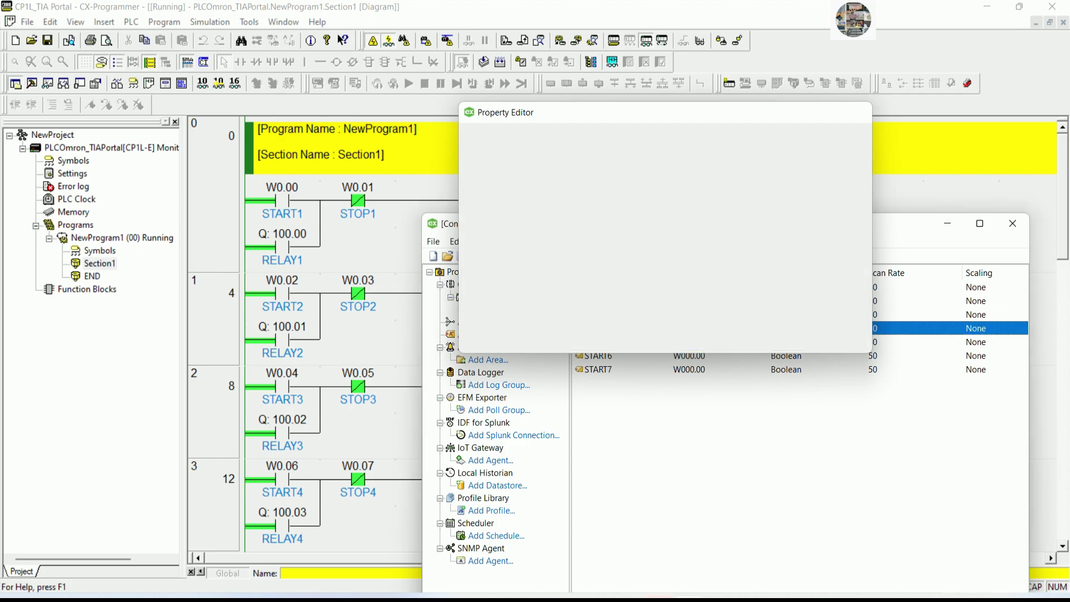
Step: Set the START5 tag's address to W000.08 to match its contact in the ladder program
left_click(609, 345)
scroll(391, 502, "down", 3)
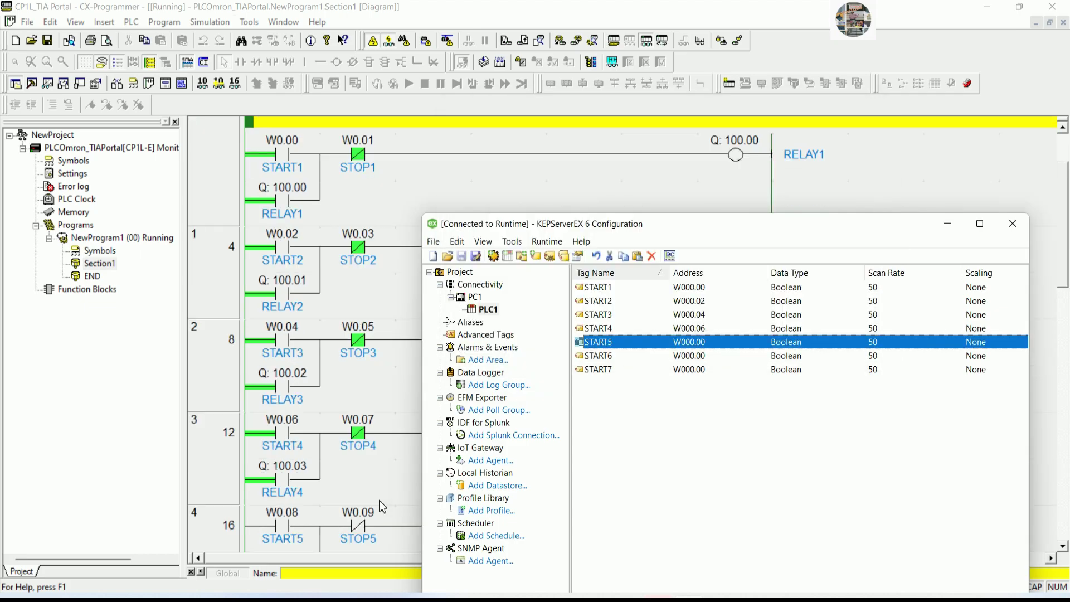
scroll(357, 390, "down", 3)
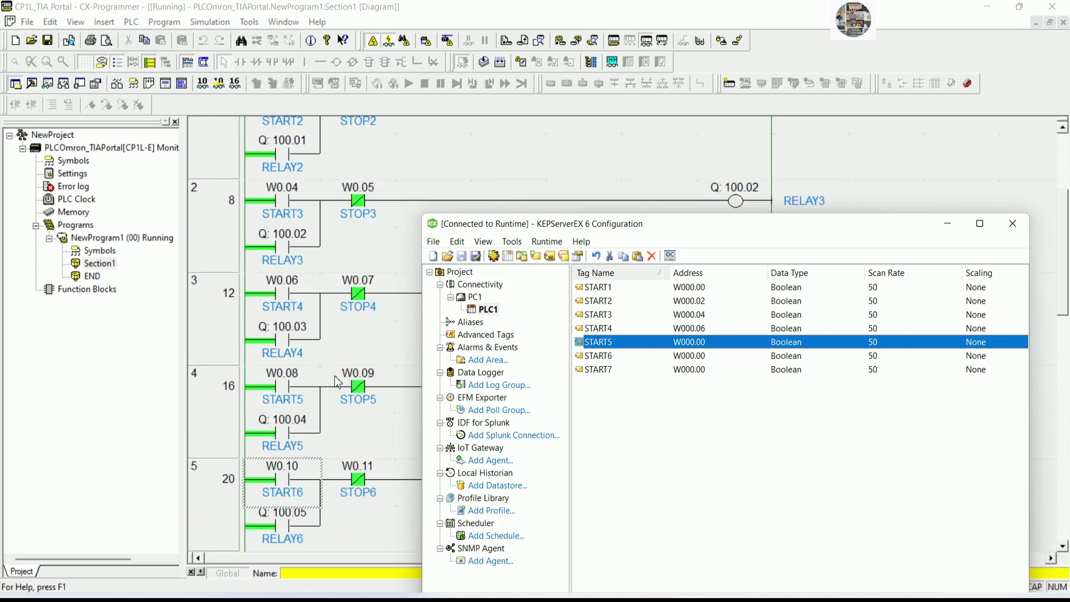
scroll(349, 373, "down", 1)
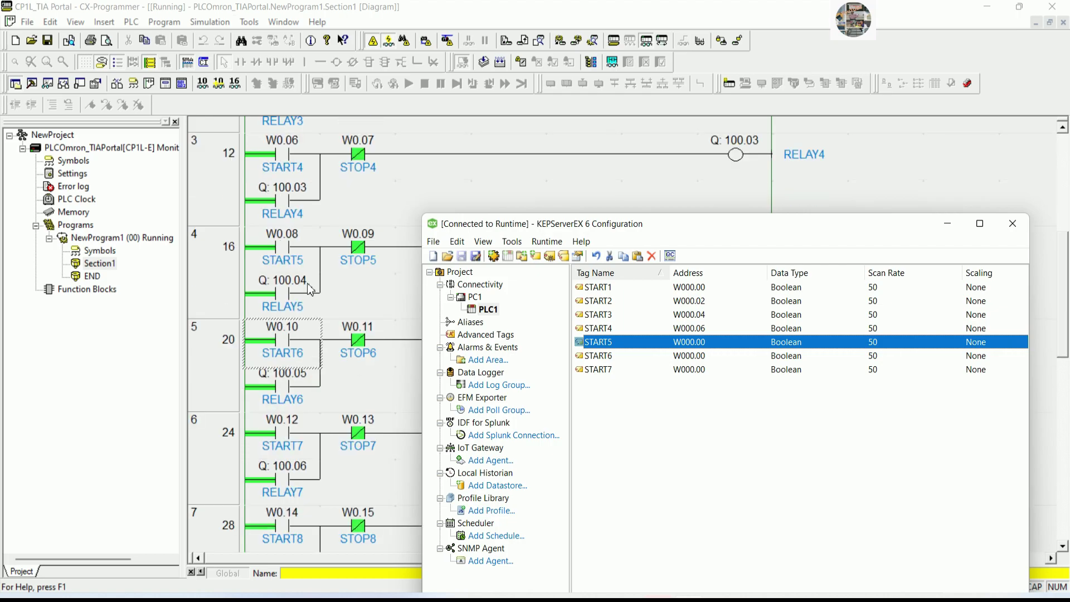
double_click(611, 344)
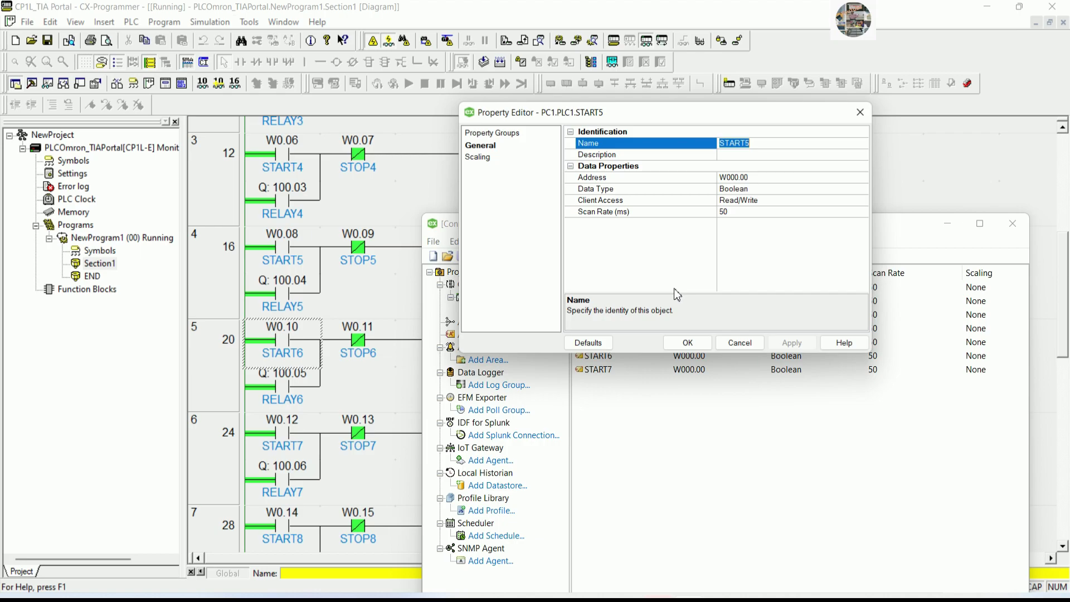
left_click(749, 177)
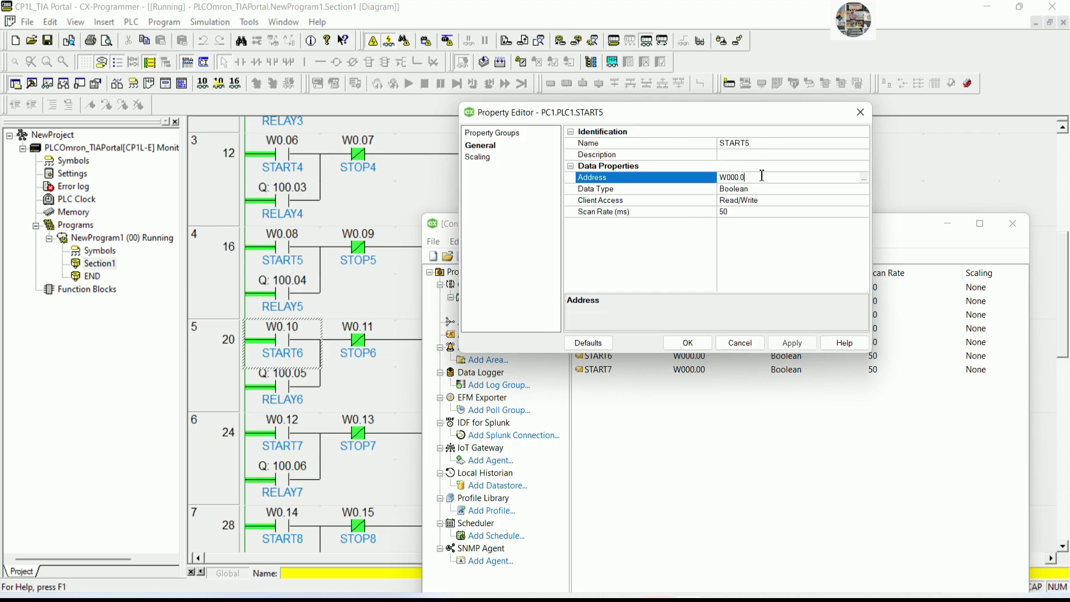
type("8")
left_click(688, 342)
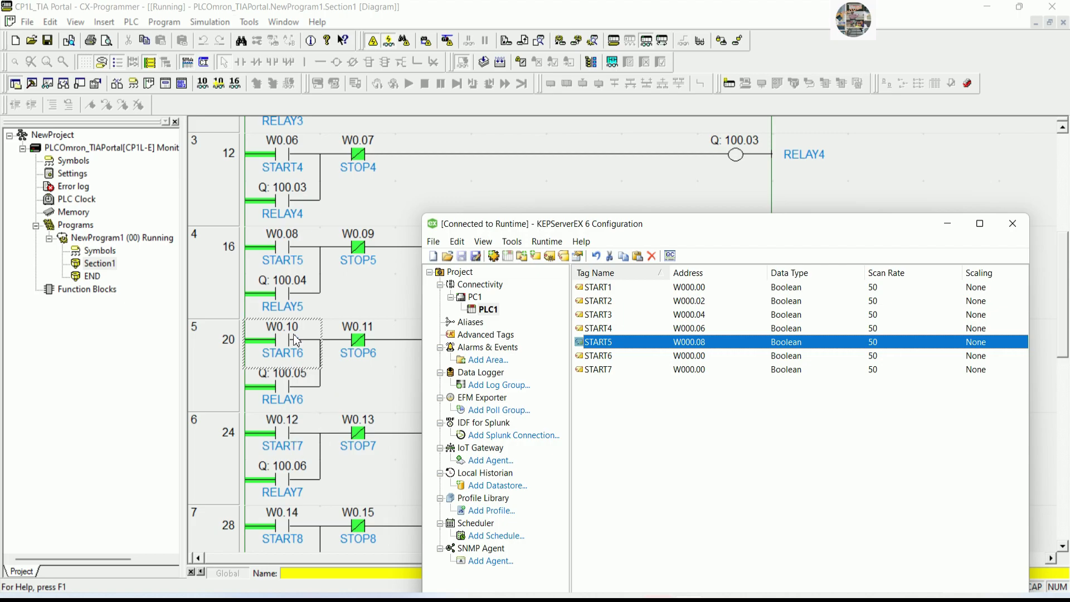
Step: Set the START6 tag's address to W000.10
double_click(599, 355)
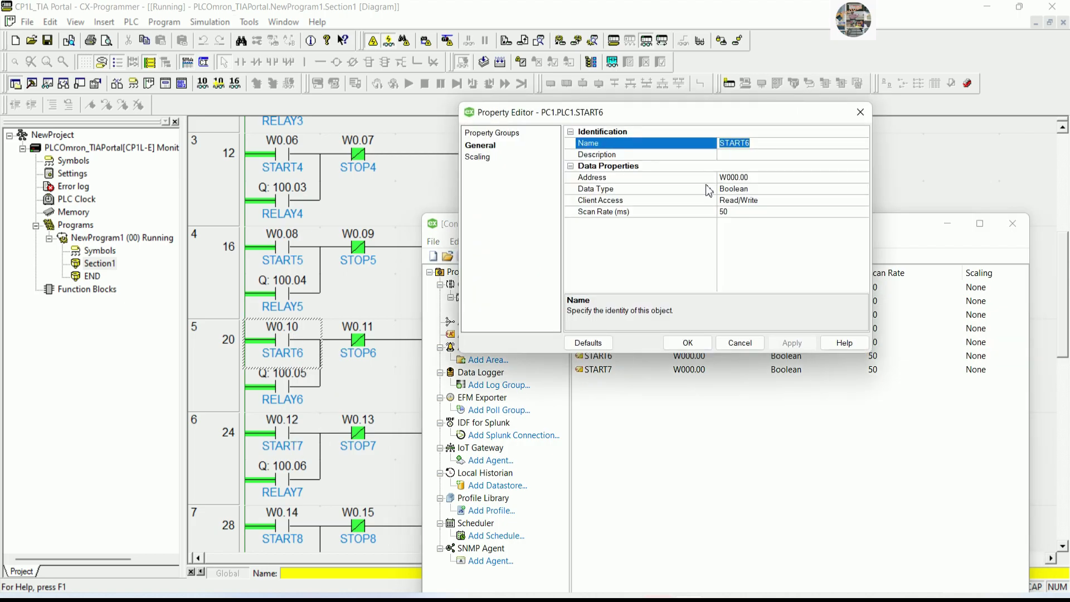
left_click(762, 178)
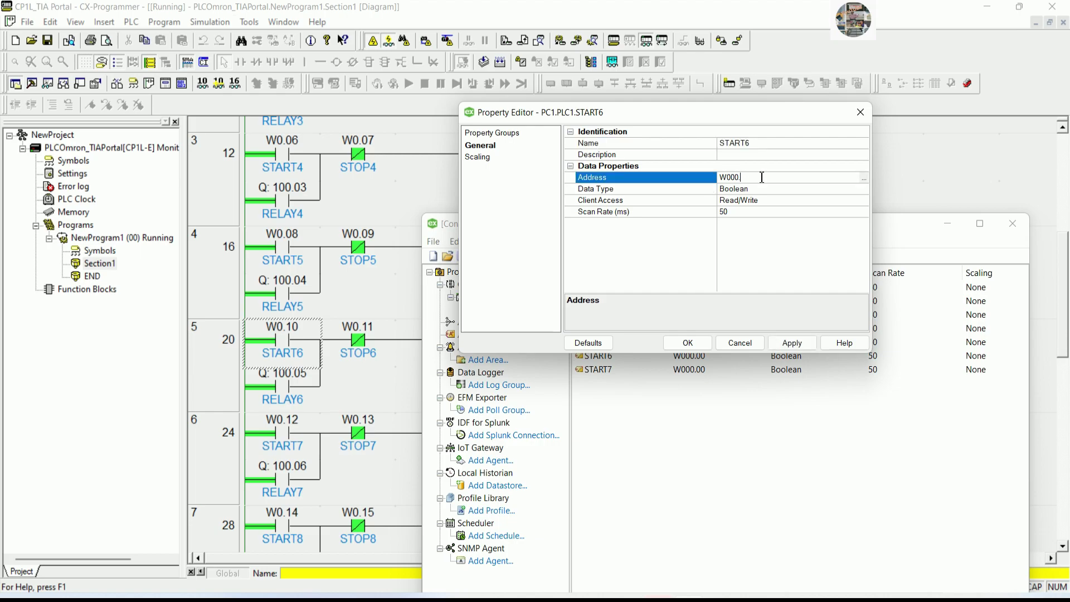
left_click(688, 343)
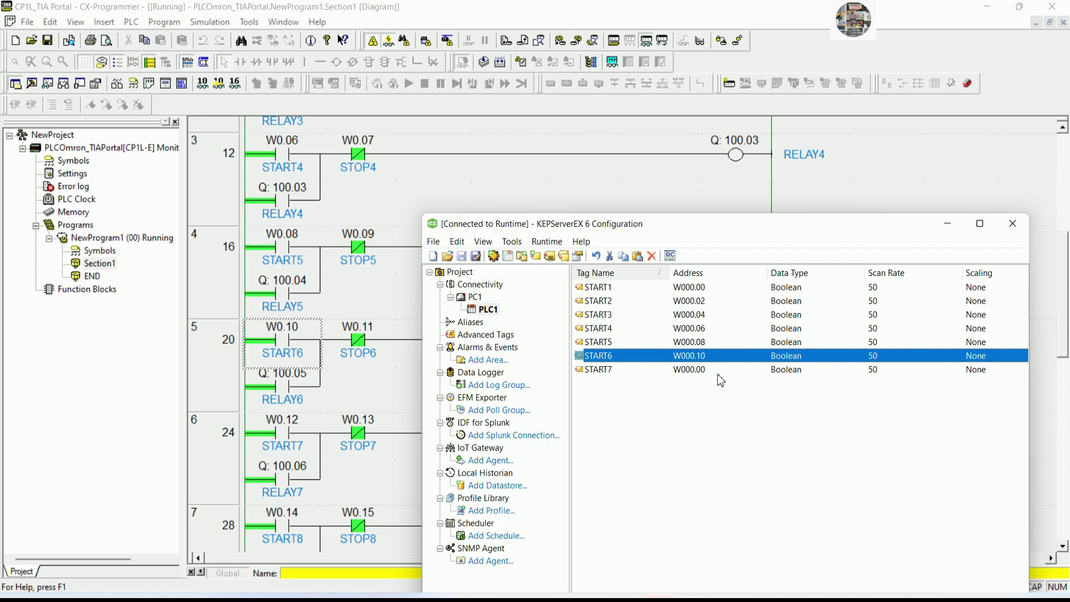
Step: Paste one more copy of the START1 tag into the PLC1 tag list to serve as START8
left_click(600, 370)
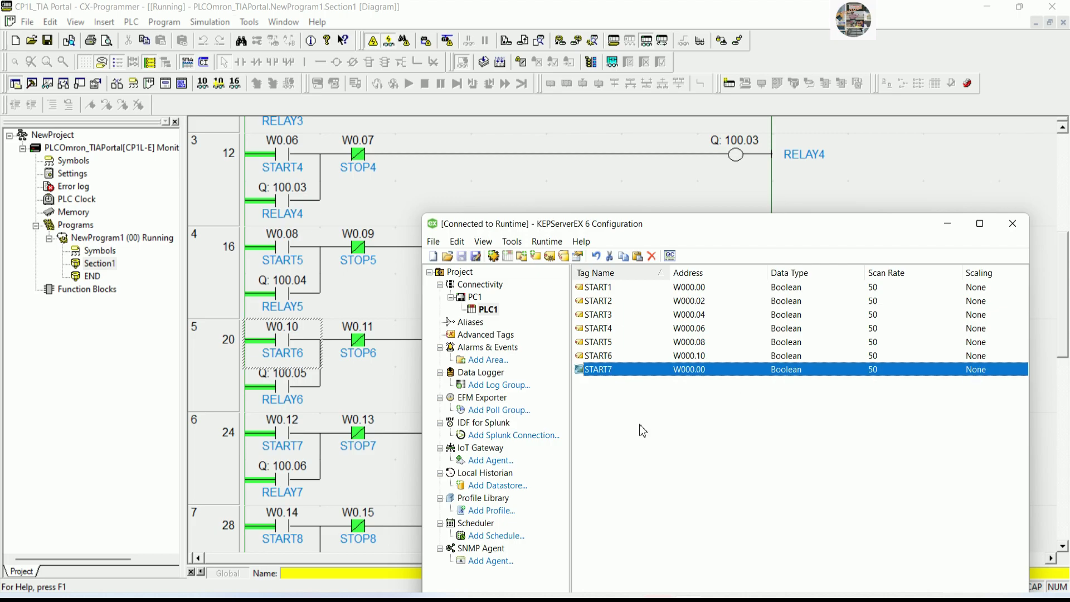
right_click(645, 445)
left_click(681, 472)
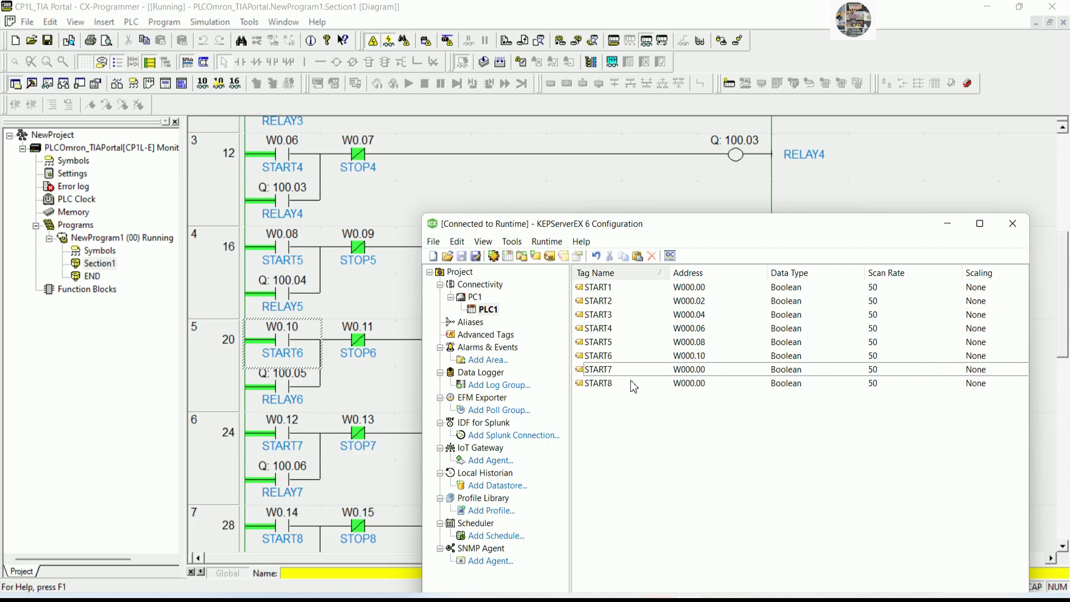
Step: Set the START7 tag's address to W000.12 to match its contact in the ladder program
left_click(620, 369)
scroll(333, 445, "down", 2)
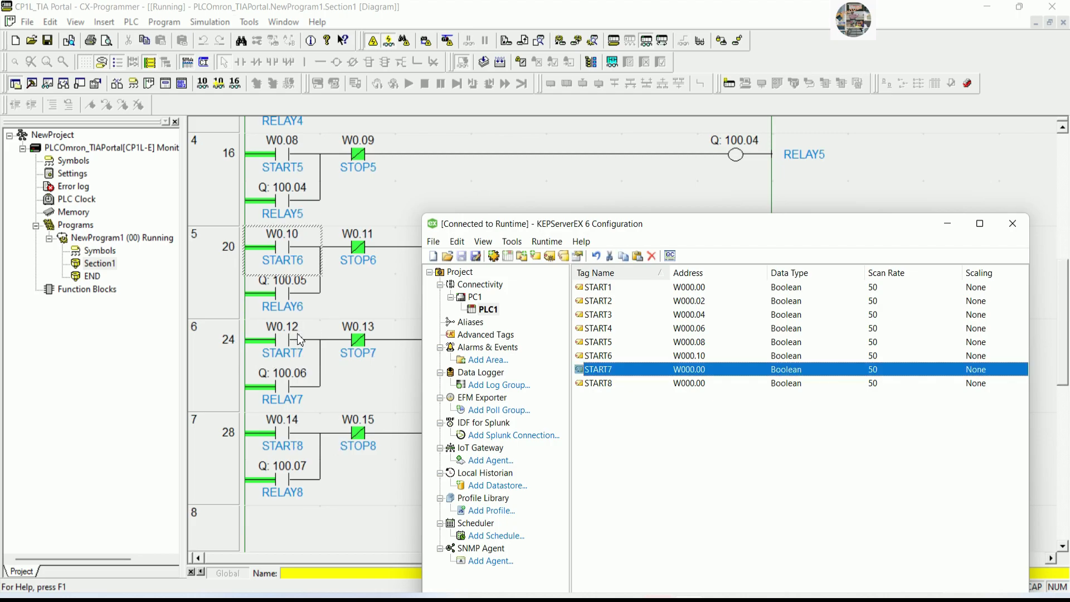
double_click(607, 373)
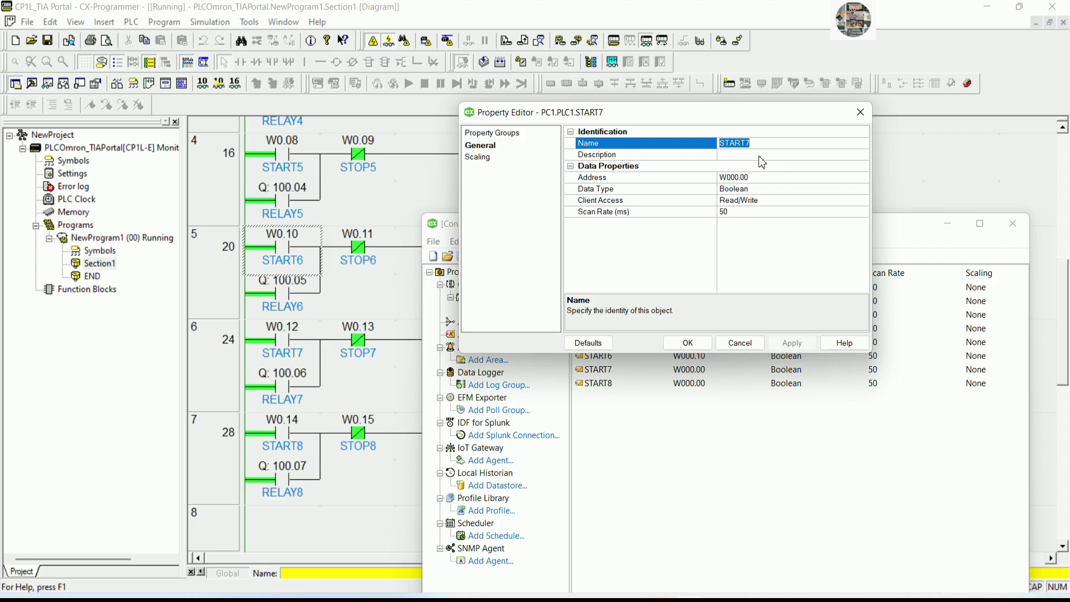
left_click(761, 177)
key("BackSpace")
key("BackSpace")
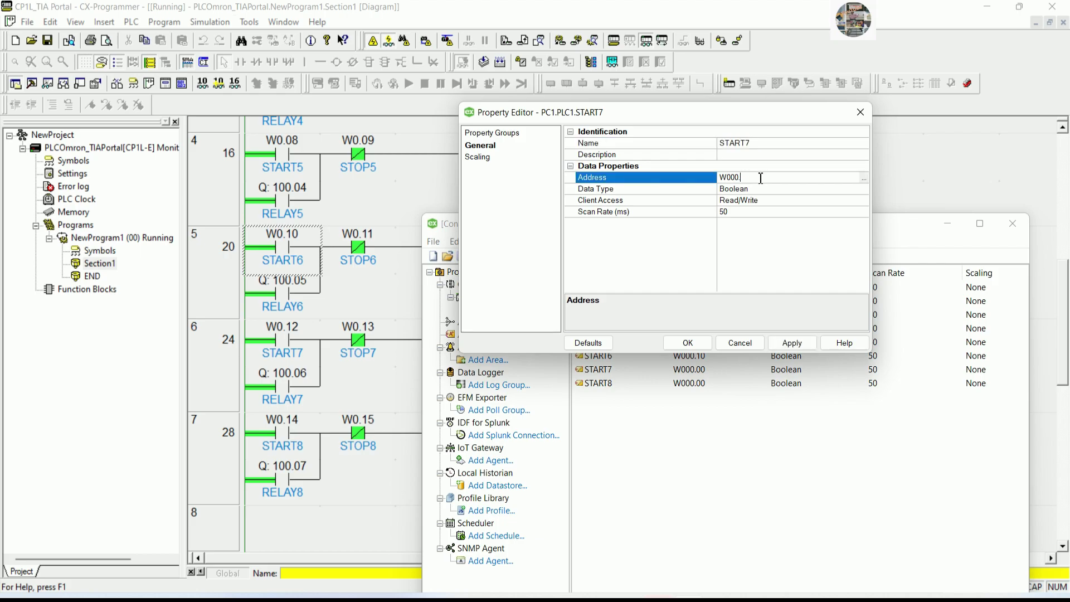
left_click(688, 343)
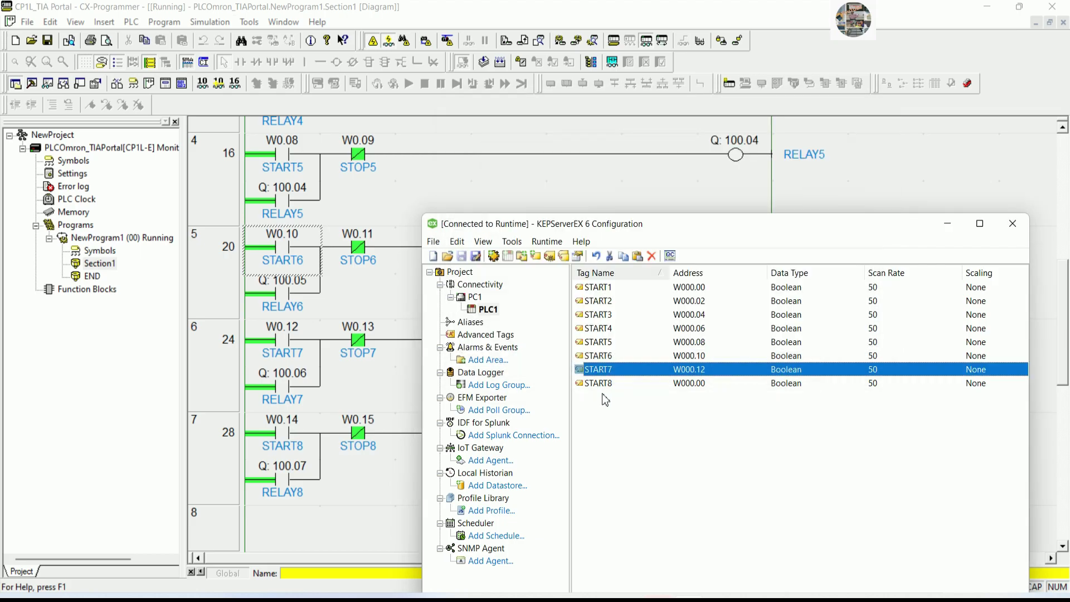
Step: Set the START8 tag's address to W000.14
double_click(604, 385)
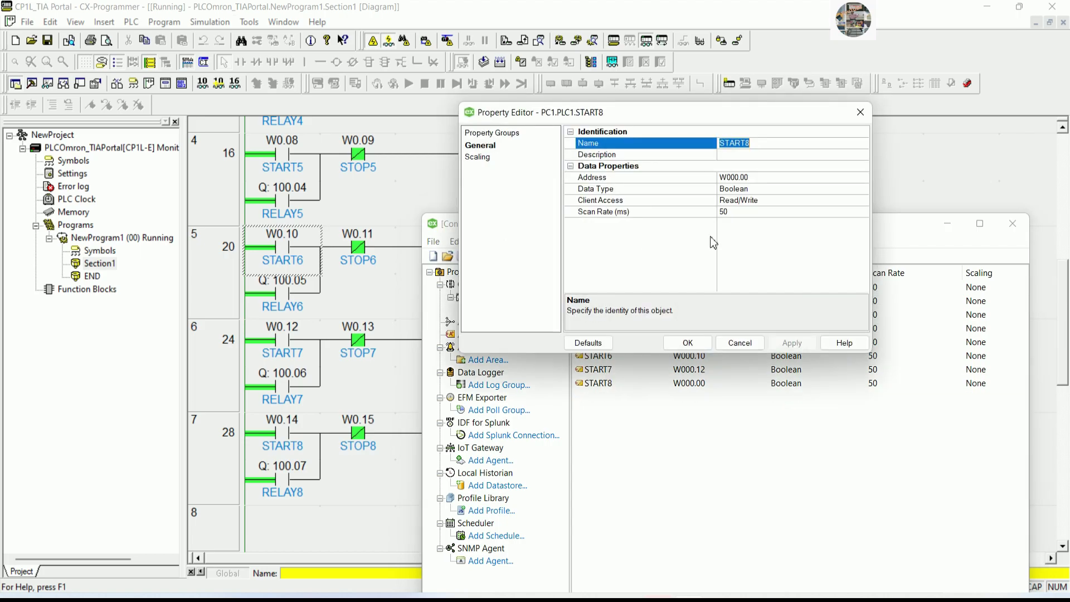
left_click(768, 178)
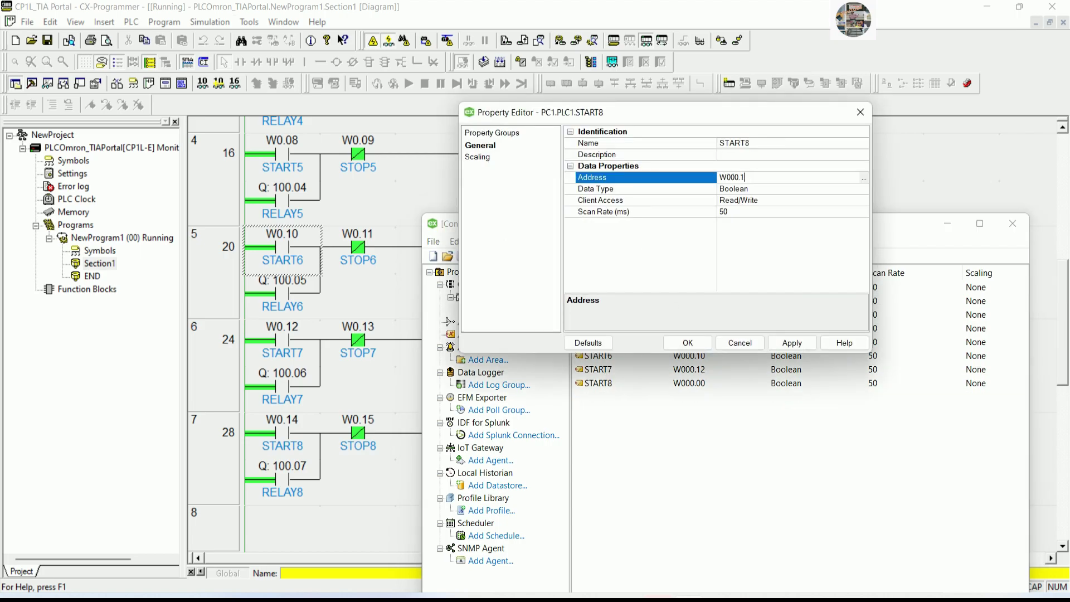
left_click(687, 343)
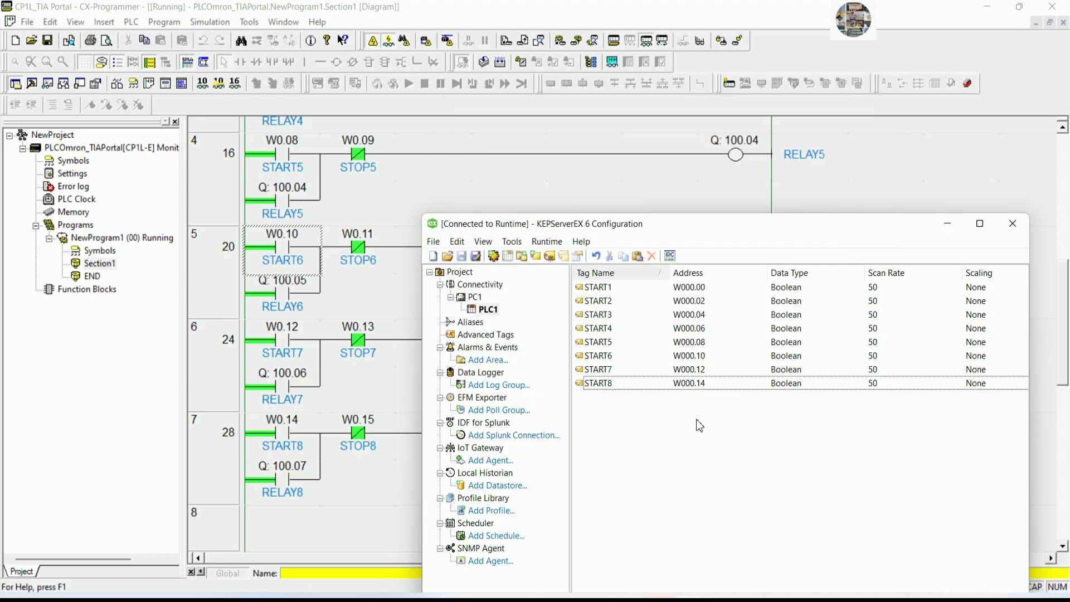
Step: Paste another copy of the START1 tag and configure it with the name STOP1 and address W000.01
left_click_drag(723, 229, 731, 187)
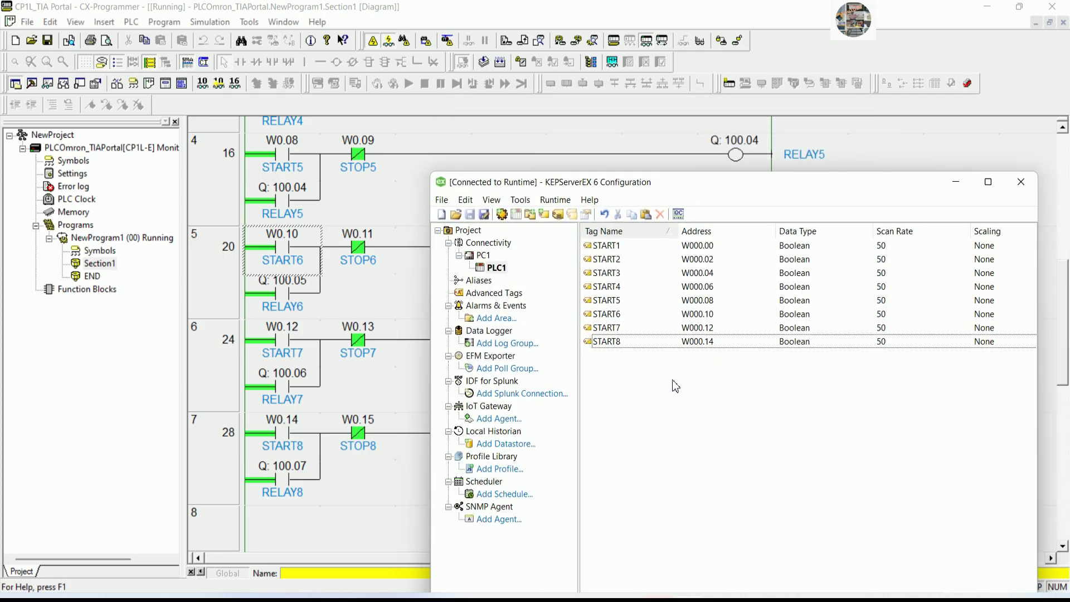
right_click(667, 399)
left_click(684, 424)
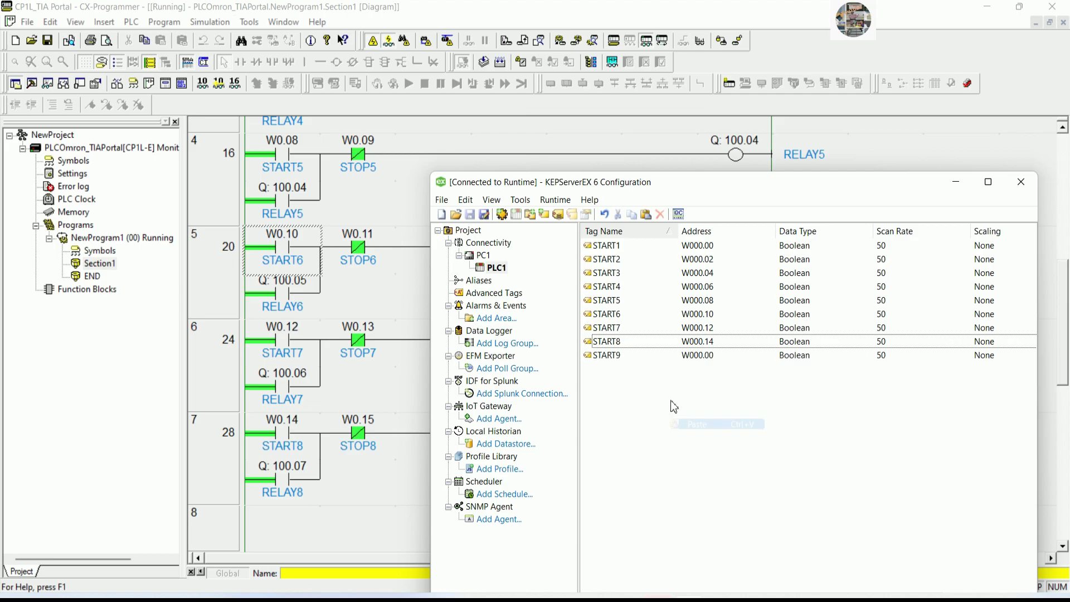
double_click(605, 355)
type("STOP1")
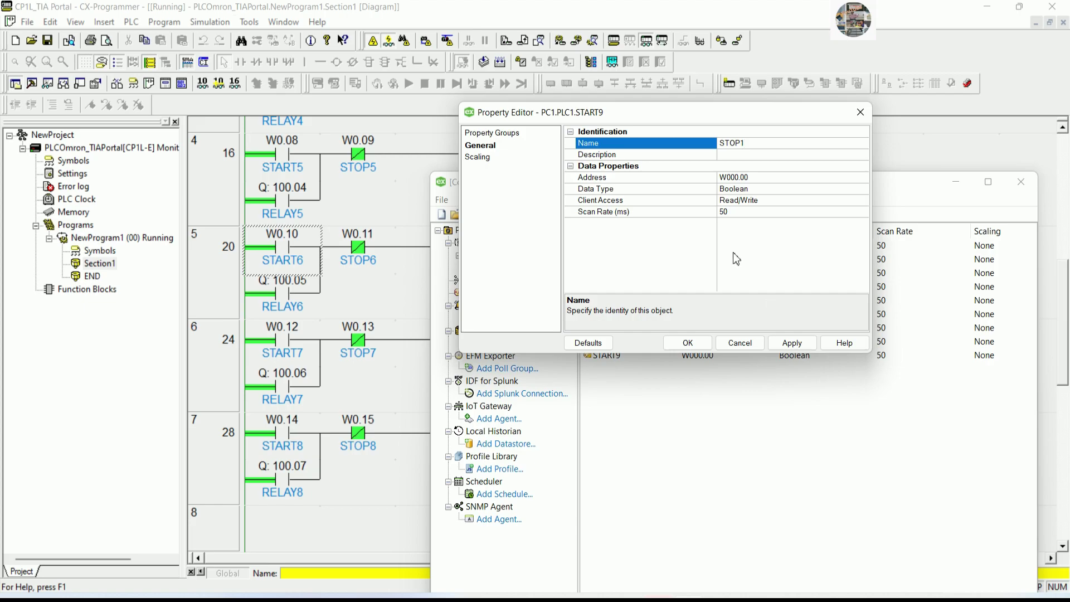
scroll(363, 282, "up", 5)
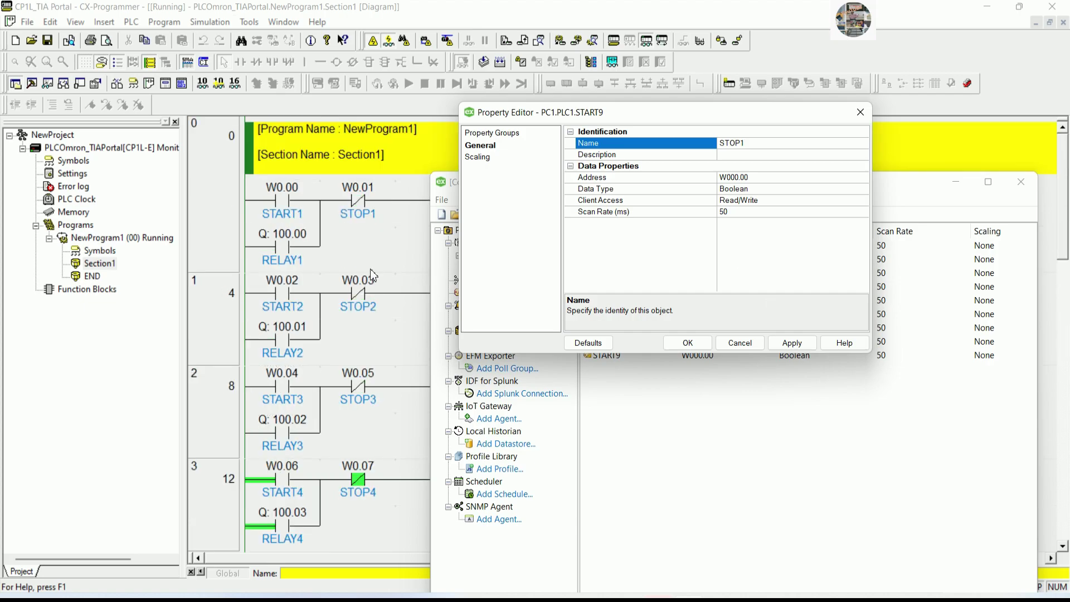
left_click(760, 179)
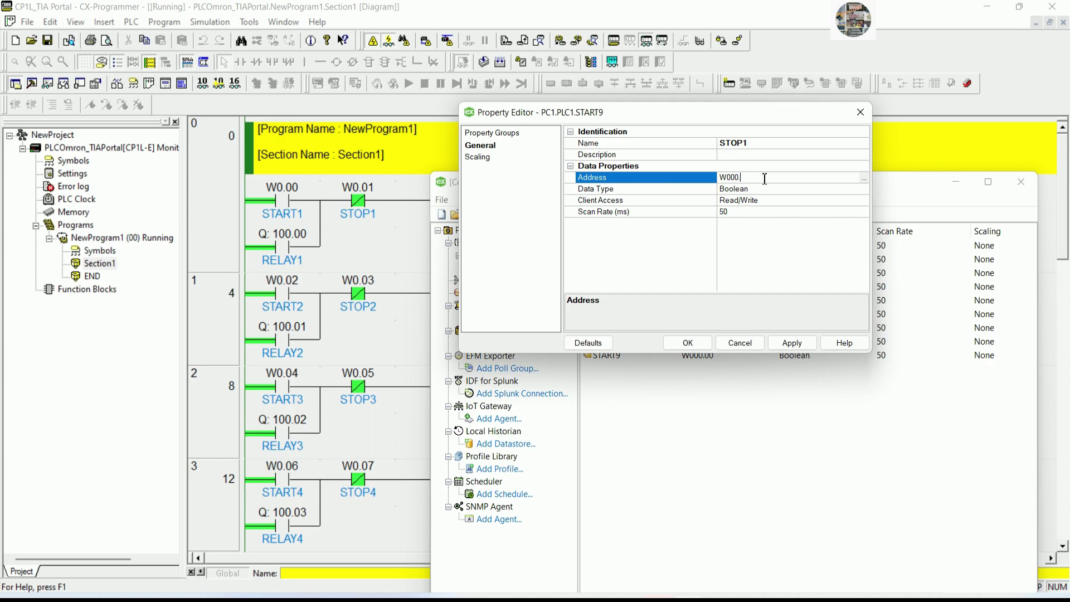
left_click(688, 343)
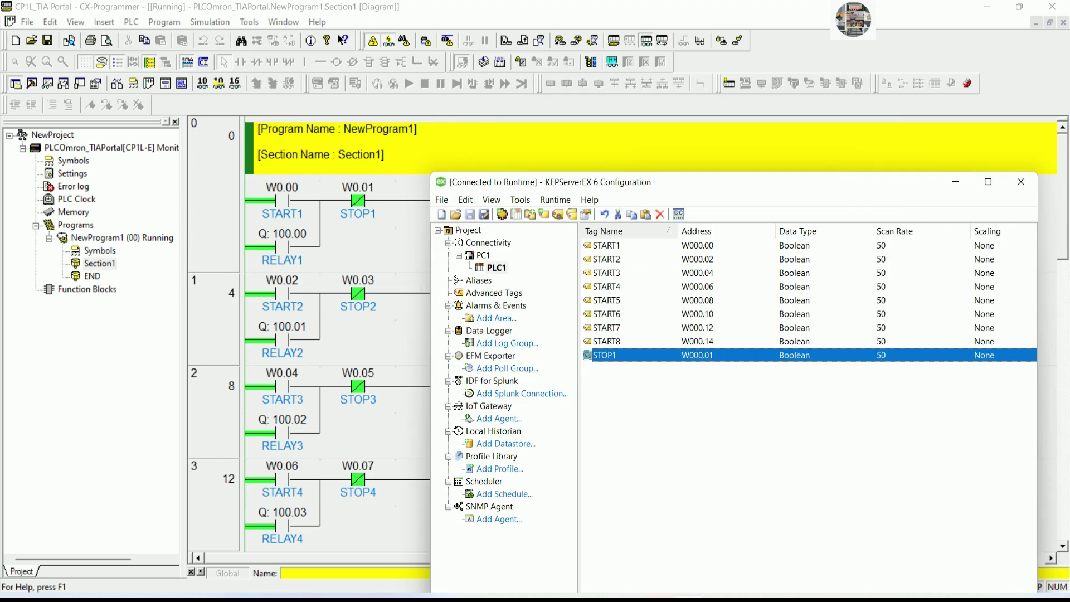
Step: Copy the STOP1 tag and paste it seven times into the PLC1 tag list
right_click(618, 353)
left_click(647, 397)
right_click(684, 431)
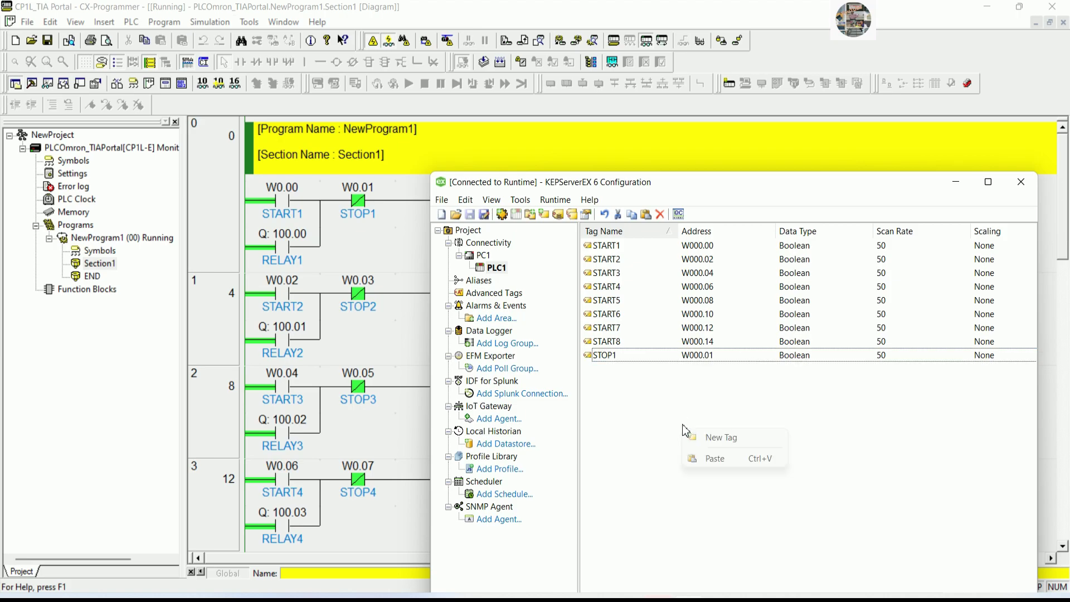
left_click(713, 458)
right_click(685, 409)
left_click(714, 436)
right_click(679, 423)
left_click(720, 463)
right_click(678, 424)
left_click(711, 453)
right_click(682, 438)
left_click(723, 477)
right_click(696, 463)
left_click(724, 493)
right_click(712, 478)
left_click(744, 509)
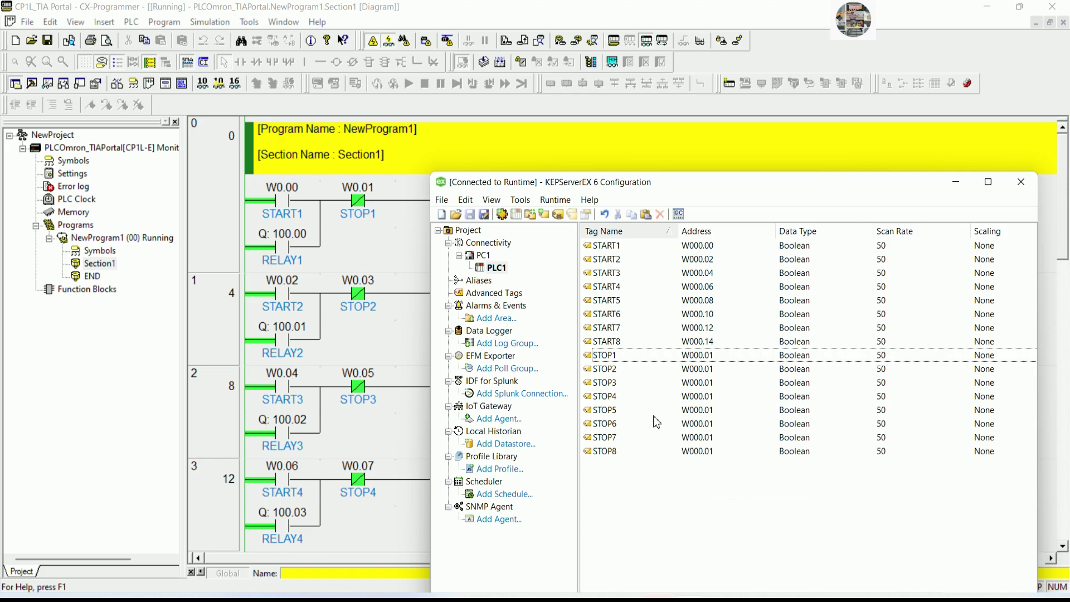
Step: Reposition the KEPServerEX window beside the ladder's STOP contacts and set the STOP2 tag's address to W000.03
left_click(678, 371)
left_click_drag(732, 181, 761, 76)
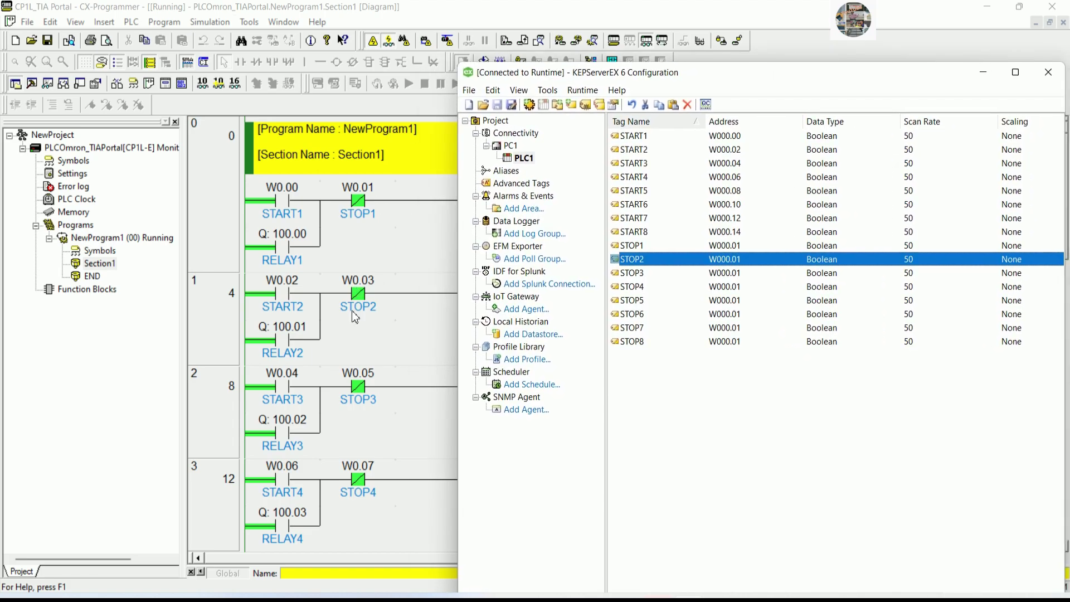
double_click(649, 268)
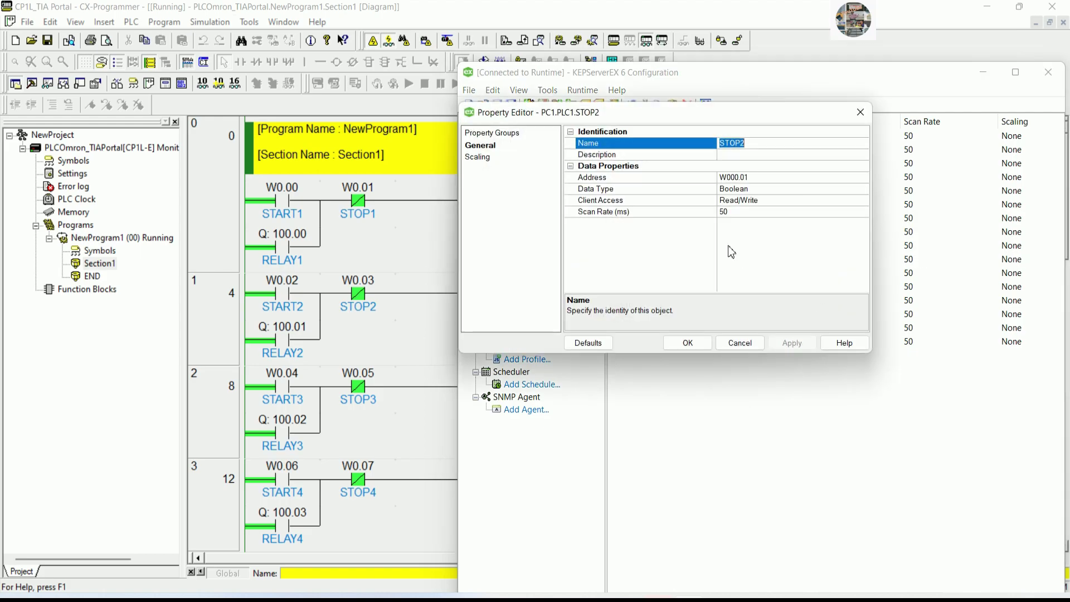
left_click(763, 179)
key("BackSpace")
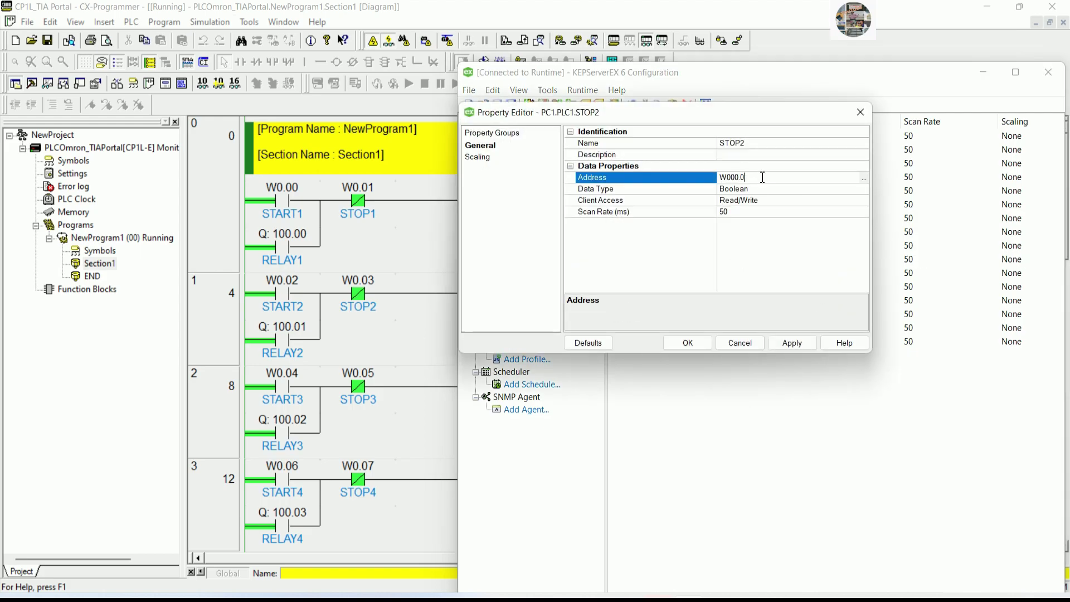
type("3")
left_click(706, 342)
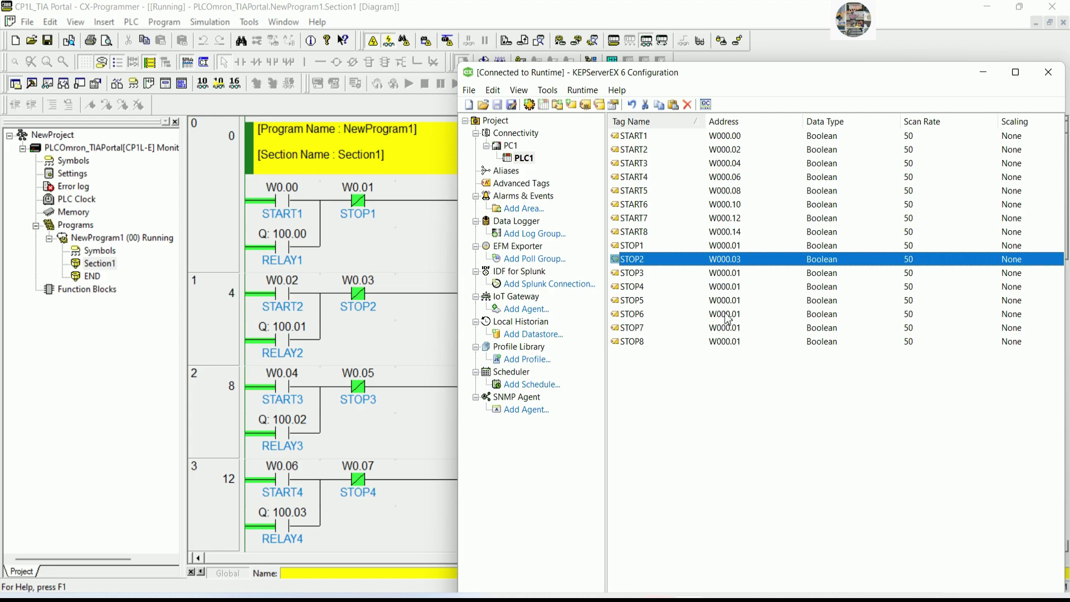
Step: Set the STOP3 tag's address to W000.05
double_click(721, 274)
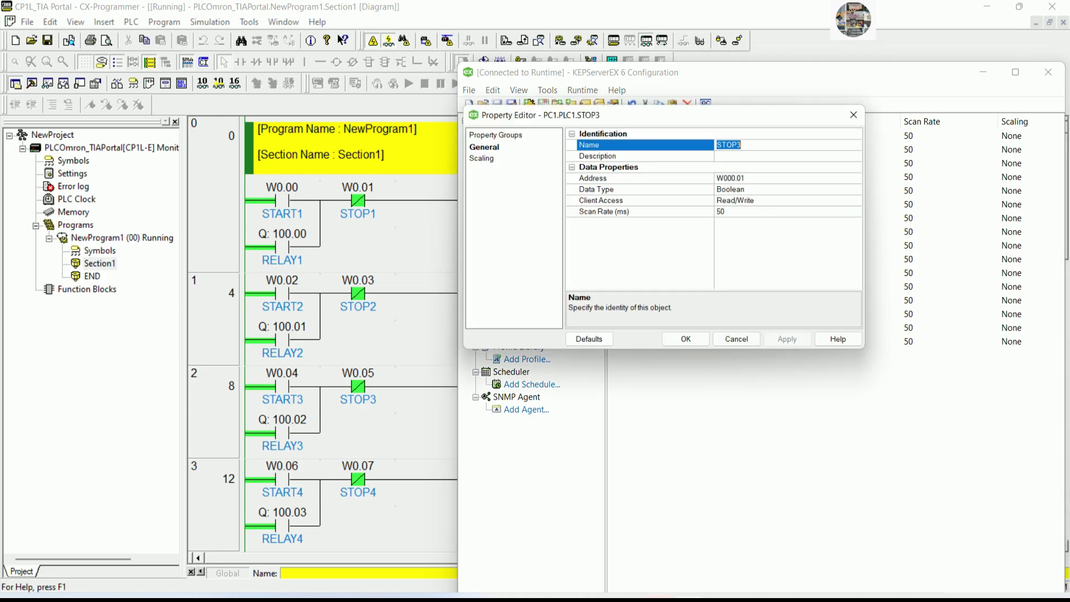
left_click(770, 178)
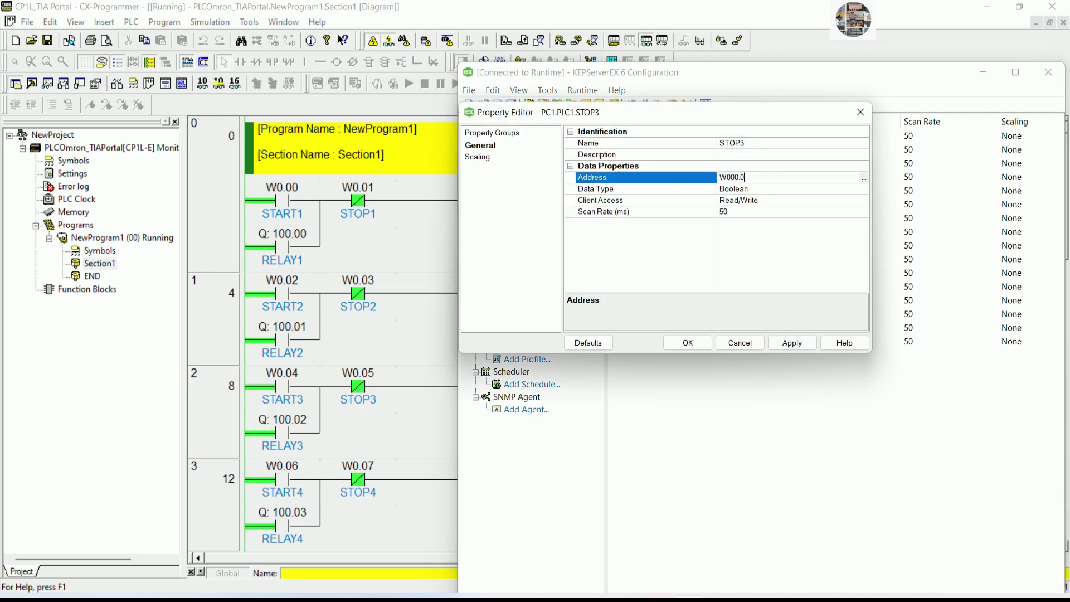
left_click(688, 343)
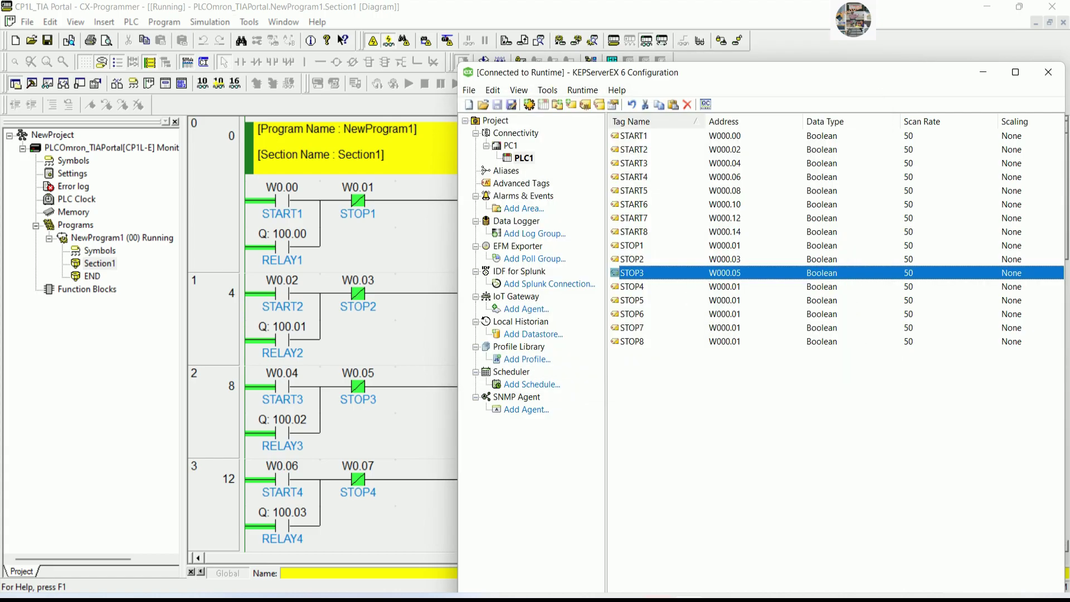
Step: Set the STOP4 tag's address to W000.07
double_click(725, 287)
left_click(769, 177)
type("7")
left_click(687, 342)
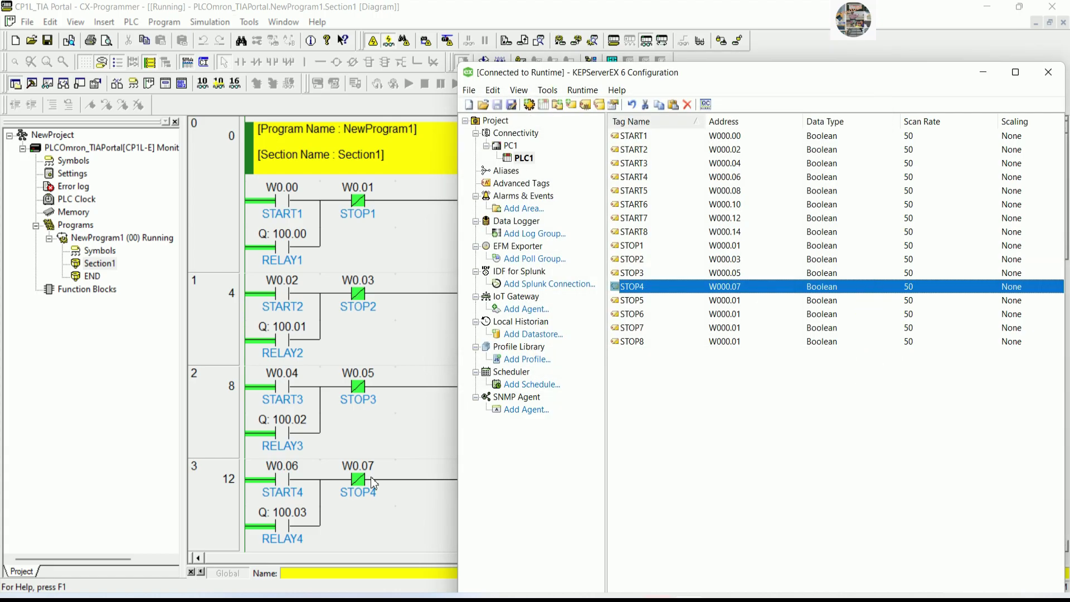
Step: Set the STOP5 tag's address to W000.09 to match its ladder contact
scroll(371, 478, "down", 6)
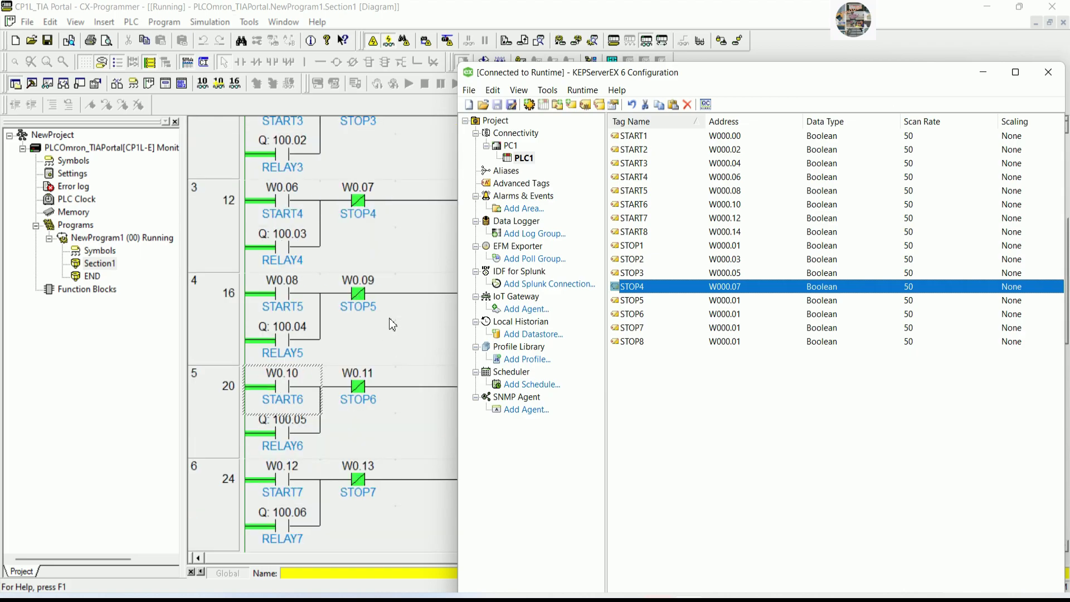
double_click(689, 302)
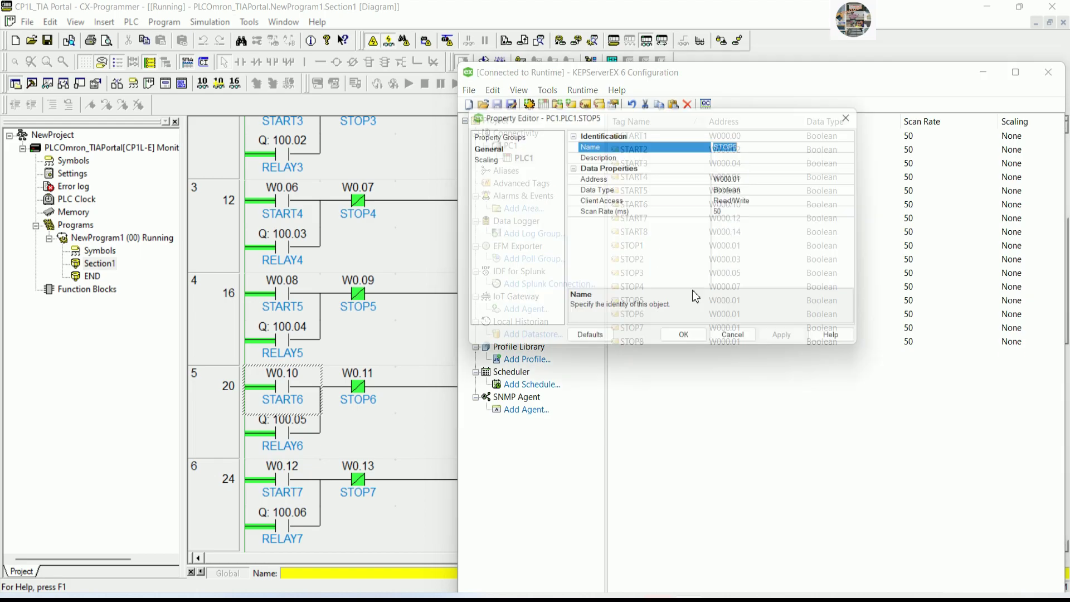
left_click(757, 179)
key("BackSpace")
type("9")
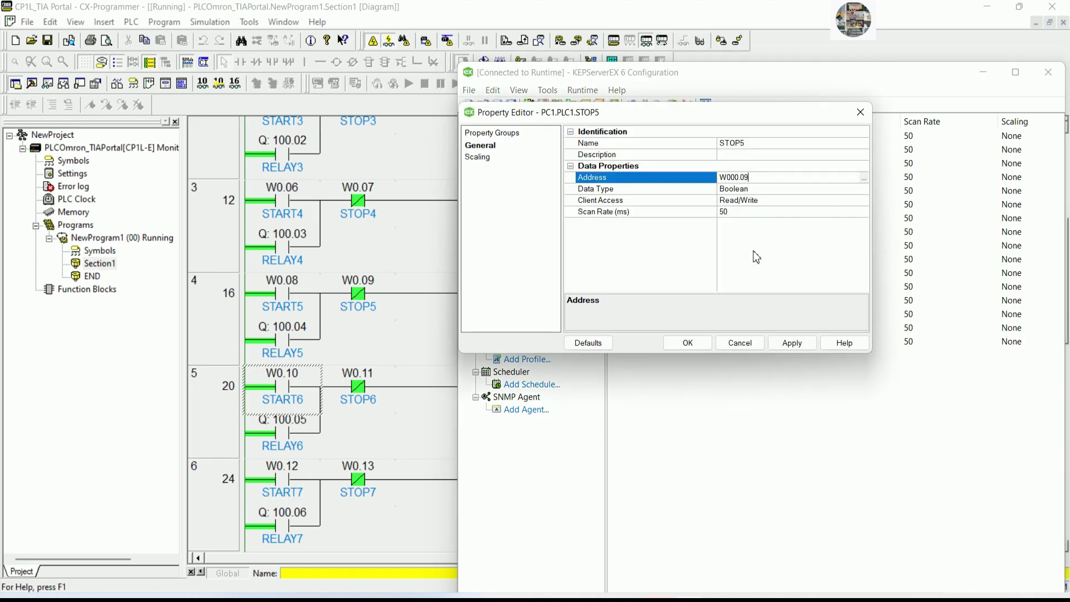
left_click(688, 343)
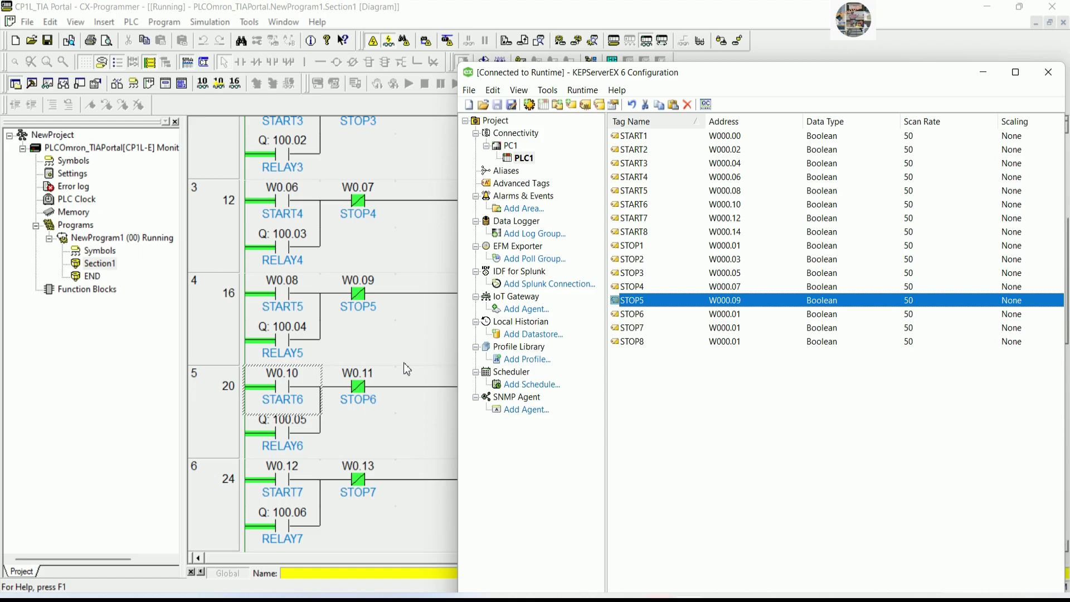
Step: Set the STOP6 tag's address to W000.11
left_click(632, 315)
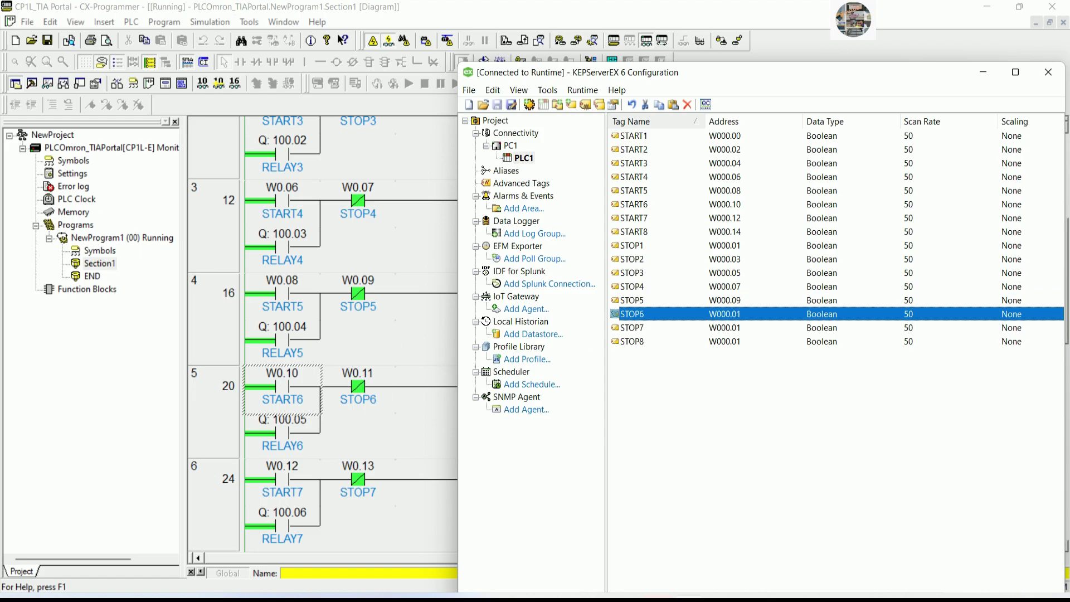
double_click(631, 314)
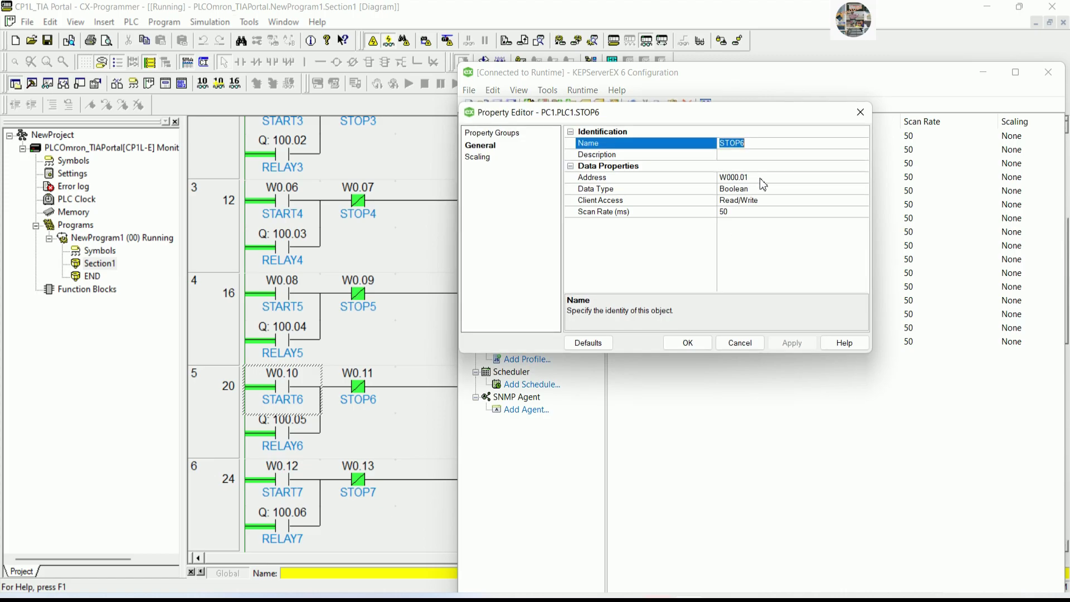
left_click(750, 177)
key("BackSpace")
type("11")
left_click(688, 342)
Step: Set the STOP7 tag's address to W000.13
scroll(375, 477, "down", 3)
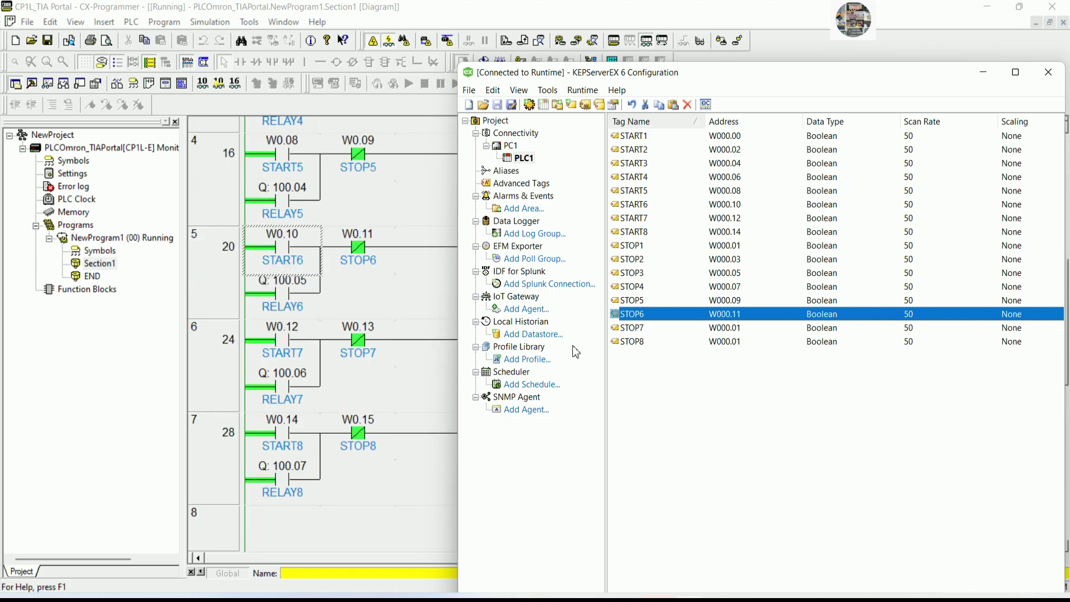
double_click(632, 328)
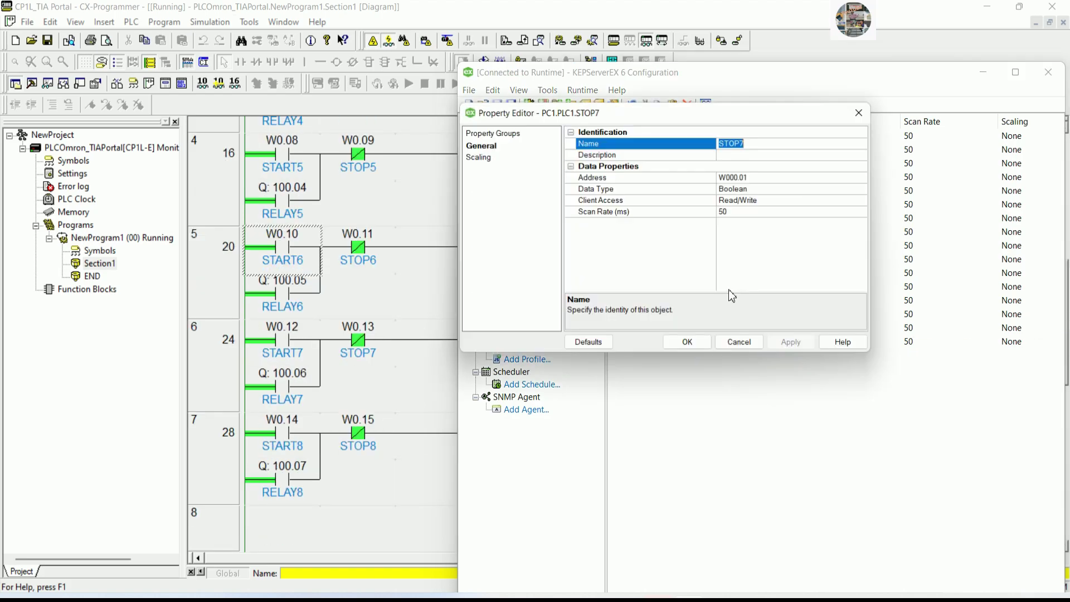
left_click(759, 178)
key("BackSpace")
key("BackSpace")
key("BackSpace")
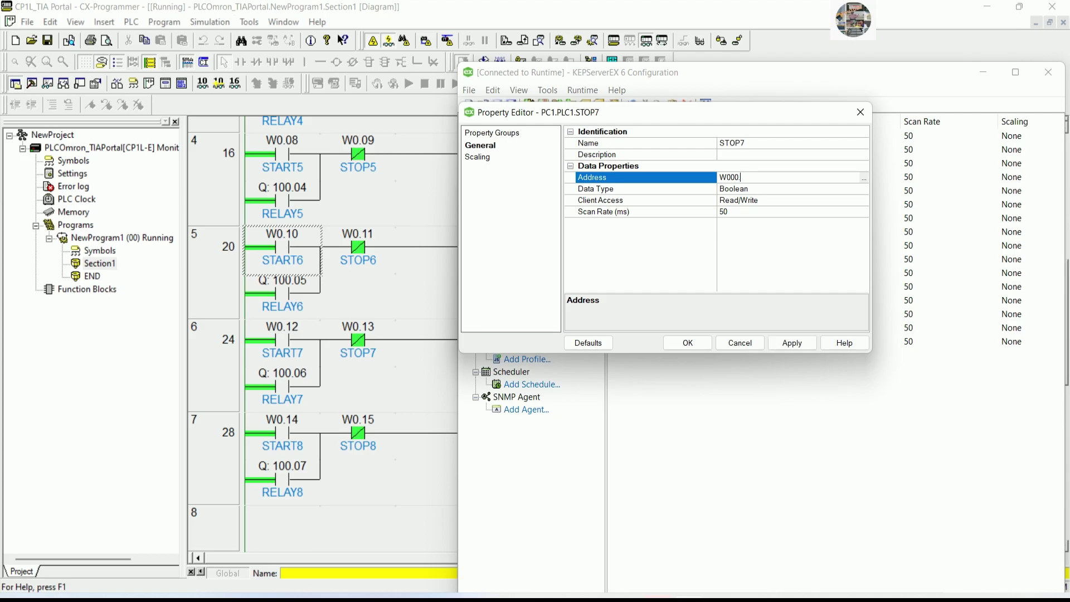
left_click(704, 342)
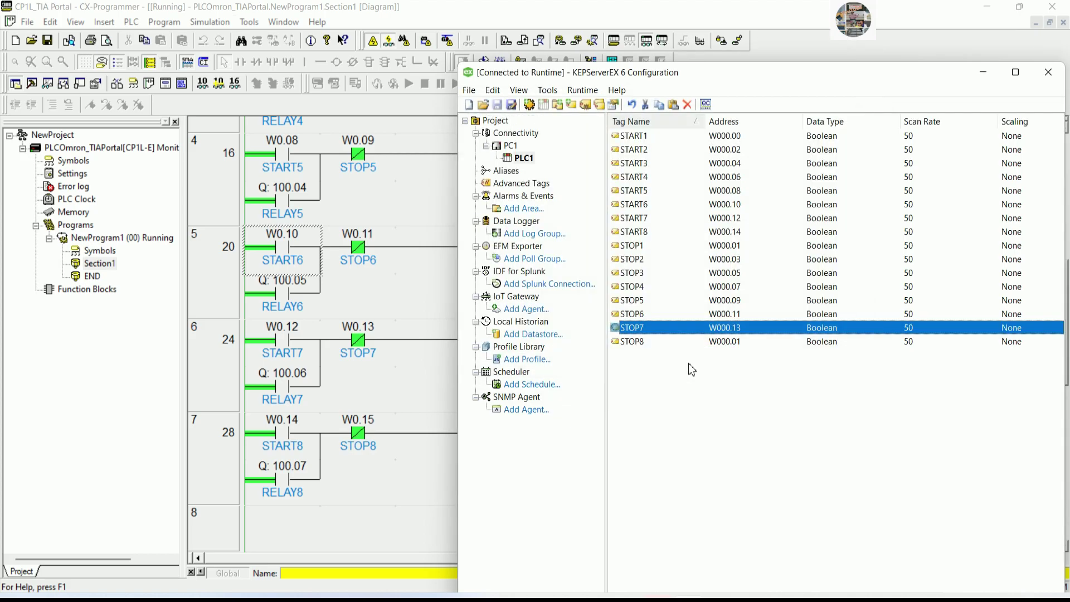
Step: Set the STOP8 tag's address to W000.15 and move the KEPServerEX window up to show it fully
double_click(701, 343)
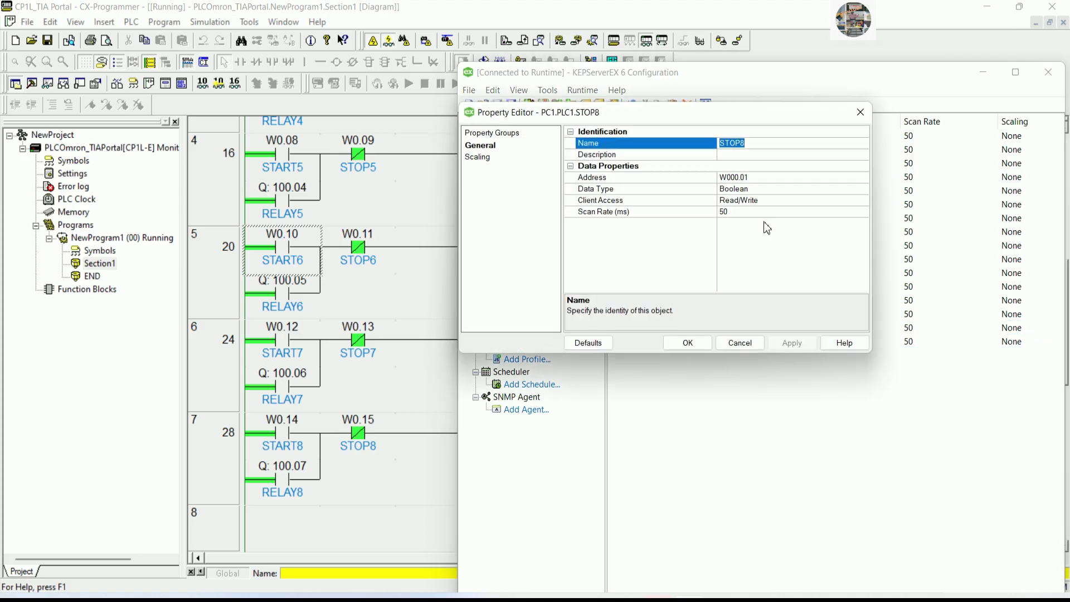
left_click(763, 178)
key("BackSpace")
type("1")
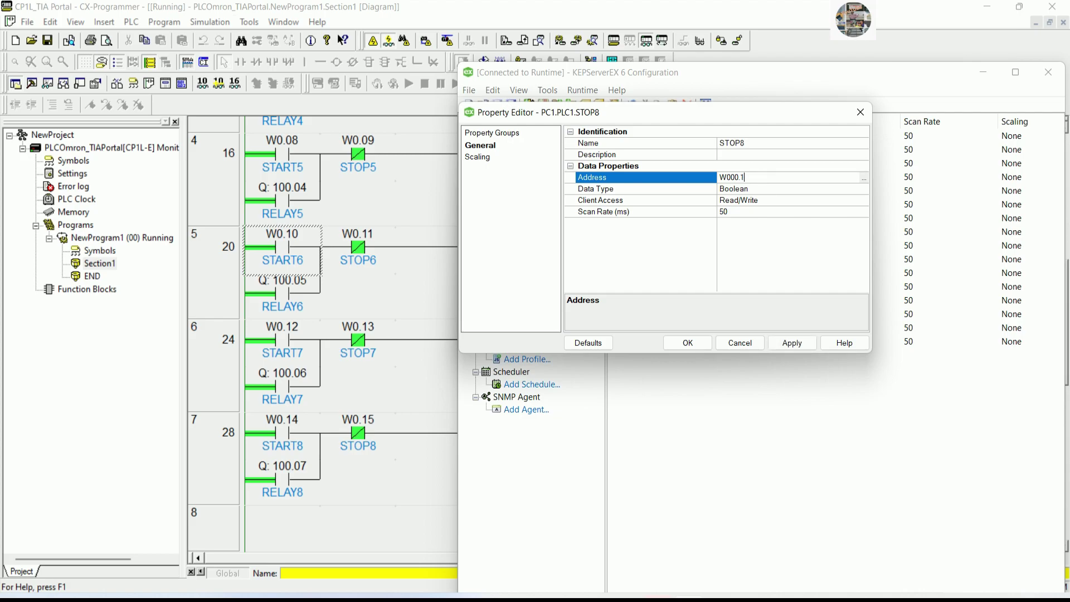
left_click(707, 345)
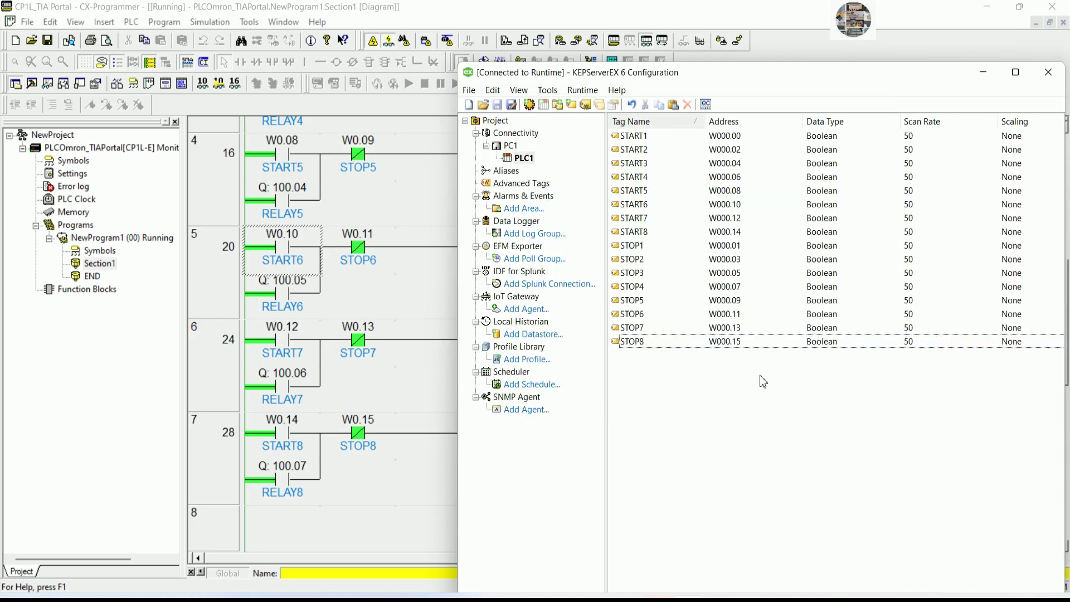
left_click_drag(744, 85, 749, 22)
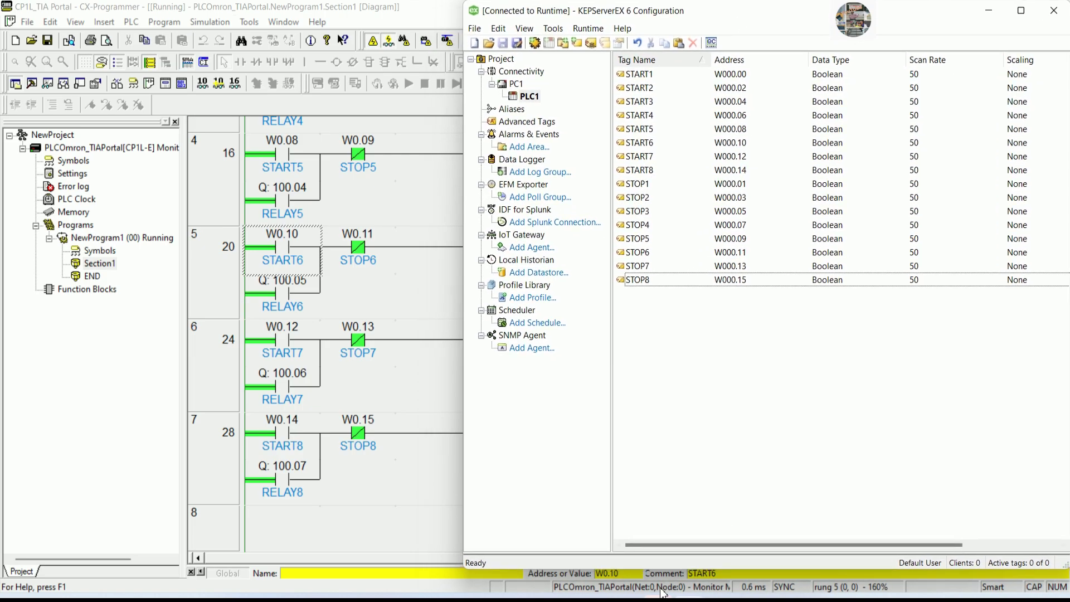
Step: Switch to Notepad and add the line "We can quick view quality of OPC tags" at the end of the notes
key("alt+Tab")
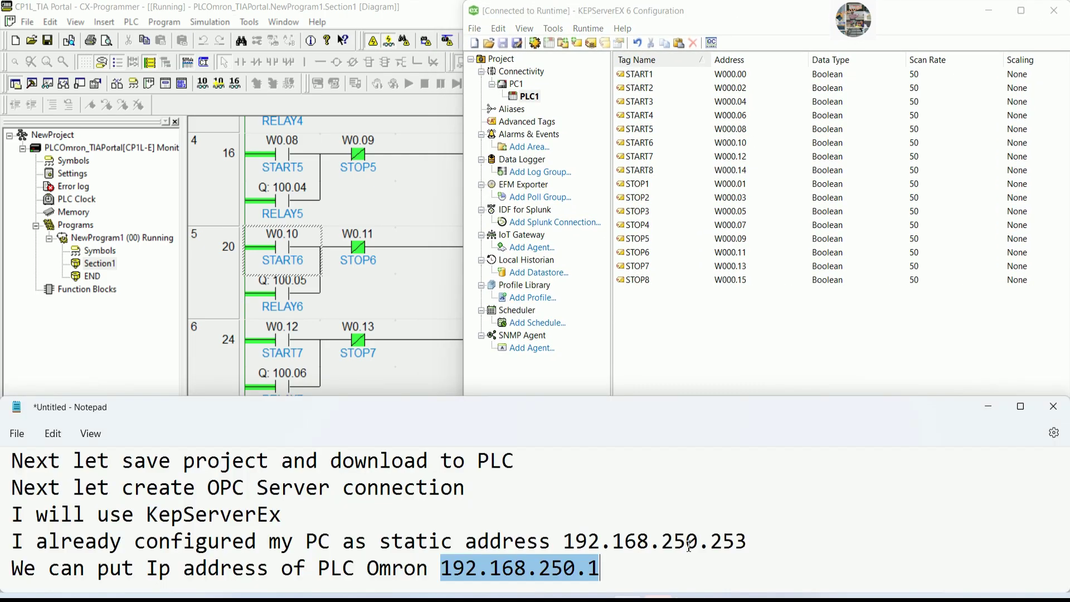
key("End")
key("Return")
type("wE")
key("BackSpace")
key("BackSpace")
type("Iwe")
key("BackSpace")
key("BackSpace")
key("BackSpace")
type("We can")
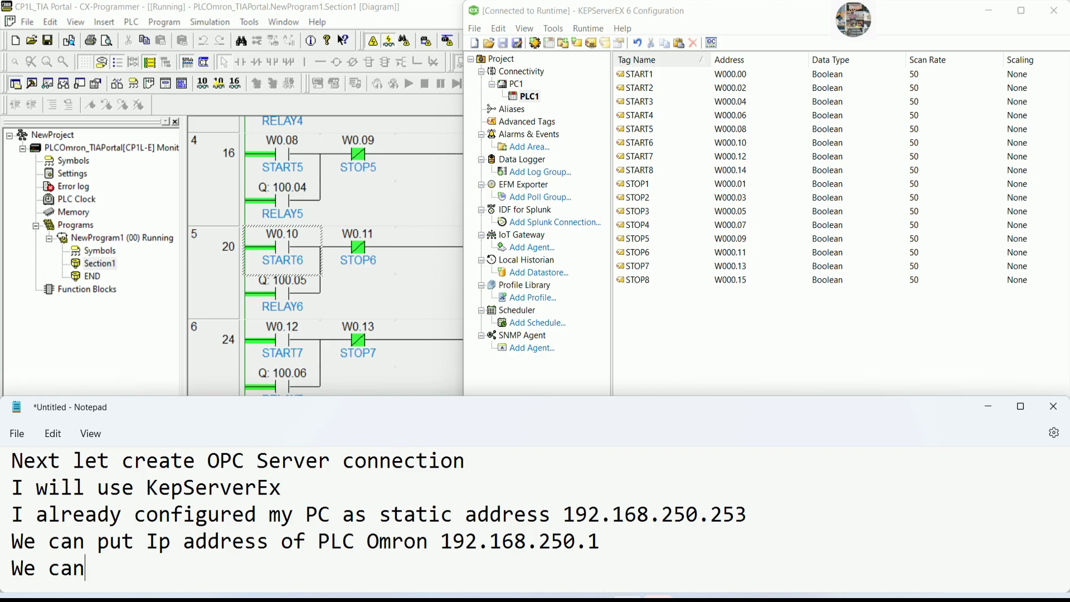
type(" quick vieie")
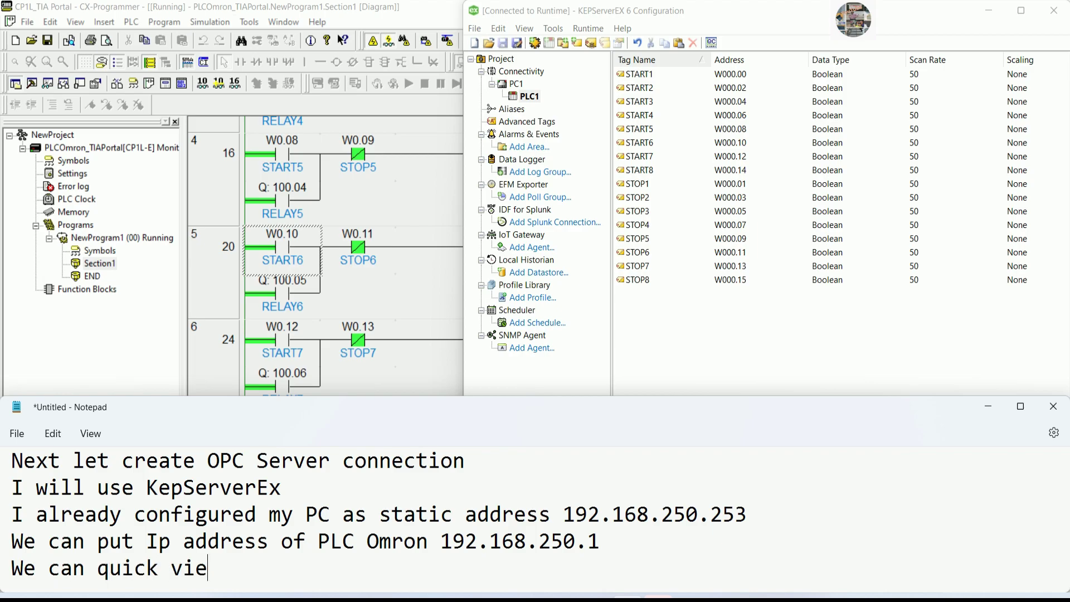
type("w quality of OPC")
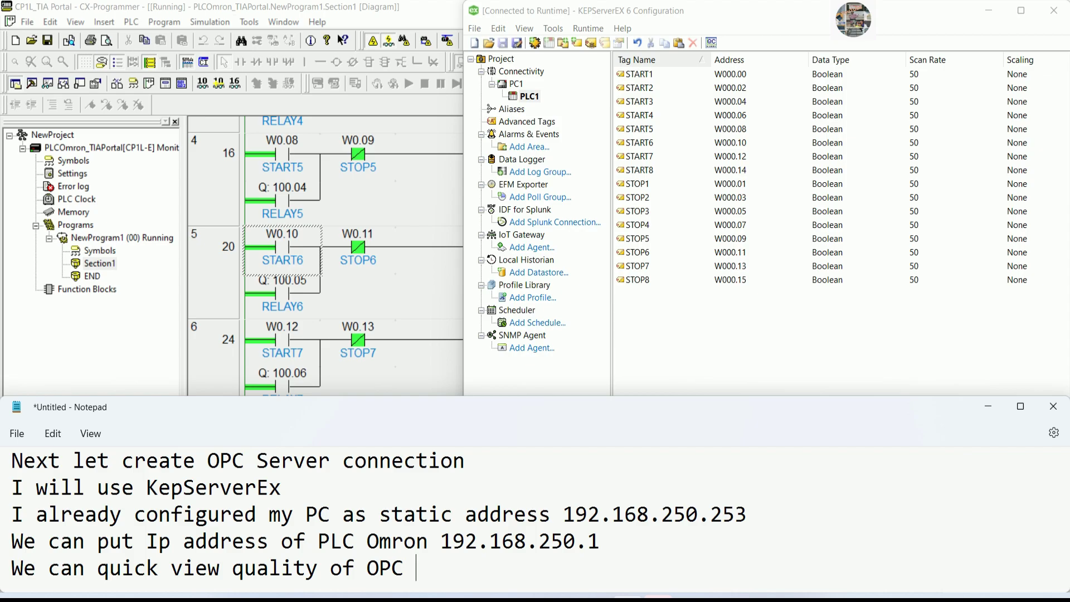
type(" tags")
Step: Launch OPC Quick Client from KEPServerEX and examine the quality of the PC1.PLC1 tags
left_click(766, 329)
left_click_drag(755, 326, 643, 74)
left_click(711, 43)
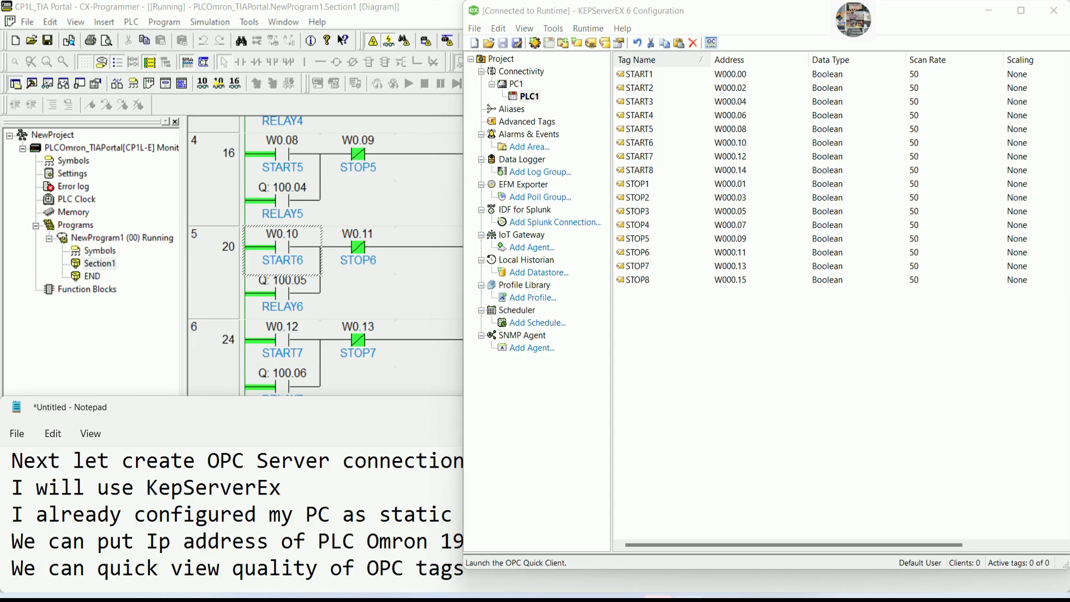
left_click(294, 205)
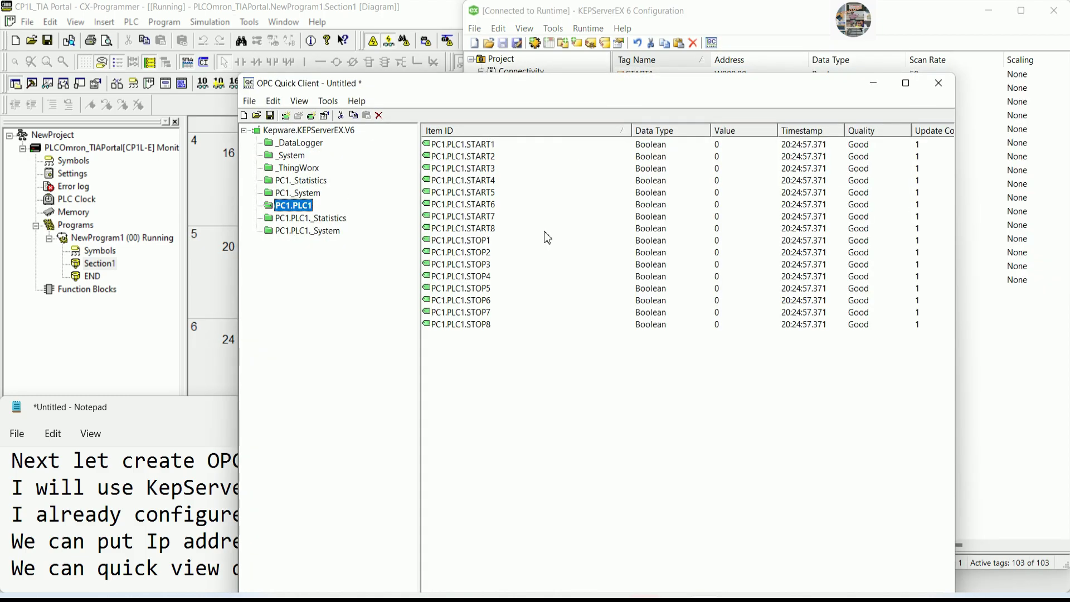
Step: Switch to Notepad and add the line "All are good quality" to the notes
key("alt+Tab")
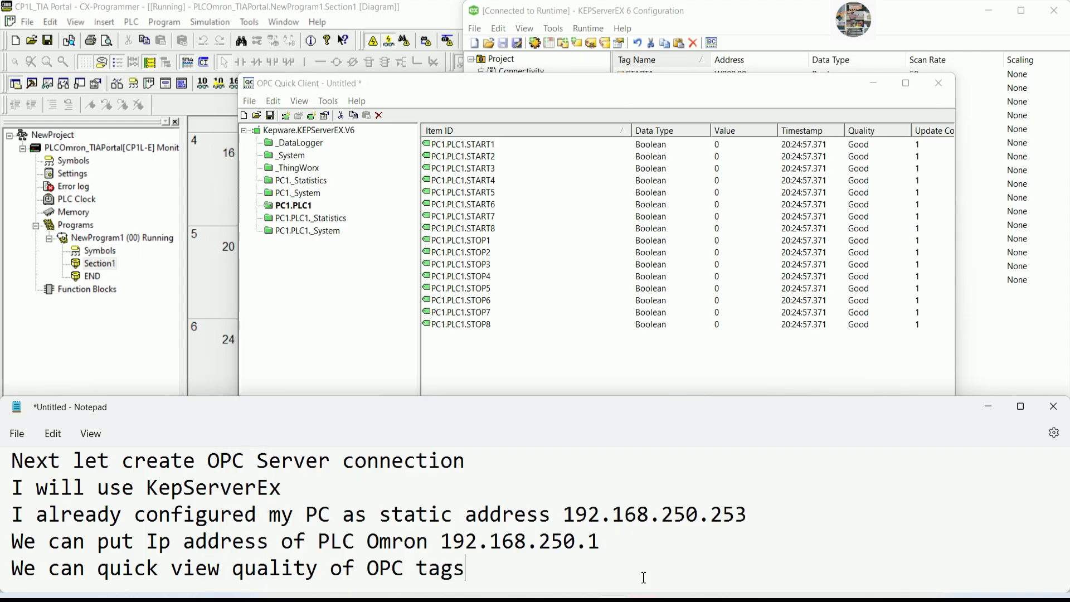
type("All are good quality")
key("Return")
Step: Add the note line "Next let create tags for digital ouput or relays outputs"
type("Next let ")
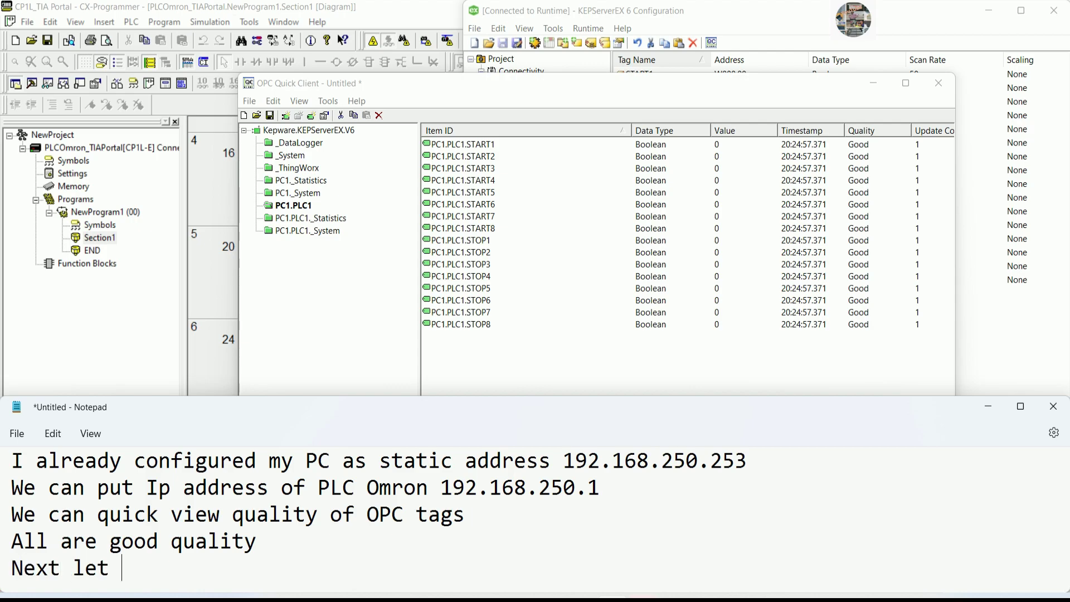
type("create tag")
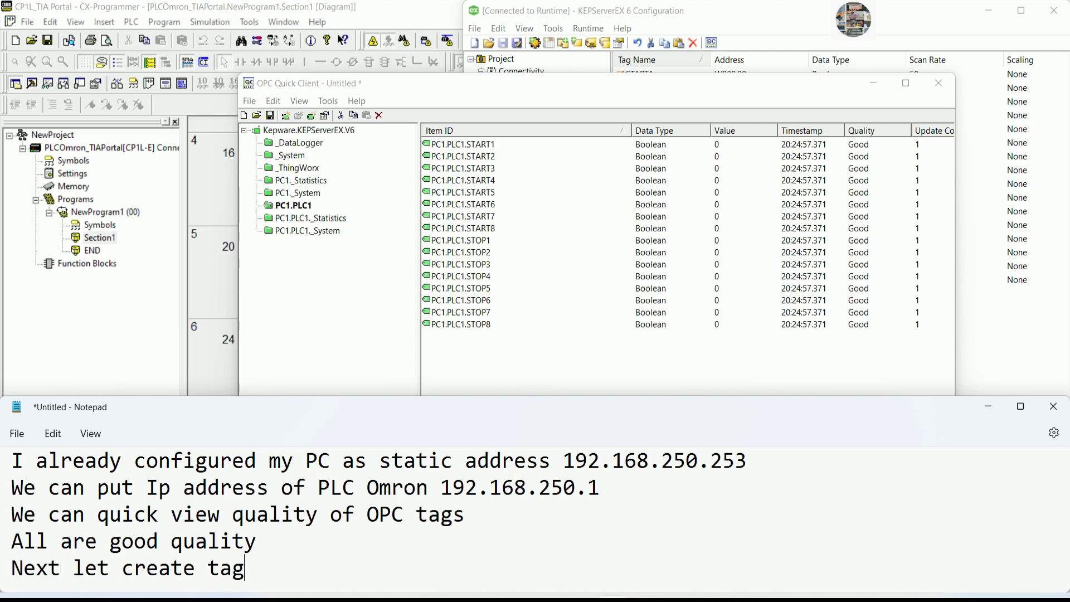
type("s for digi")
type("t")
key("BackSpace")
type("ital ouput")
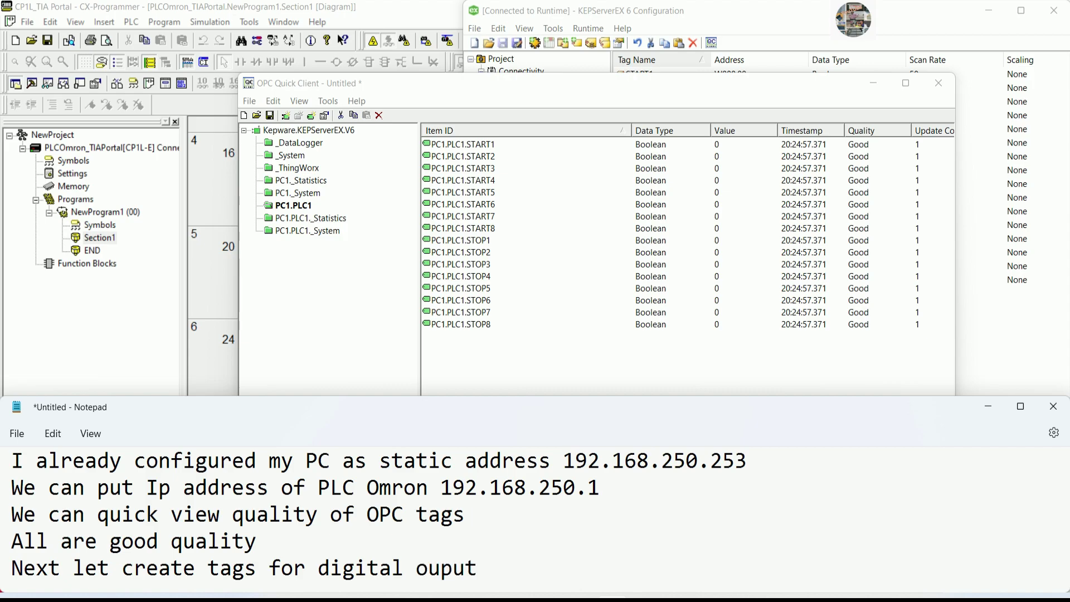
type(" or relay")
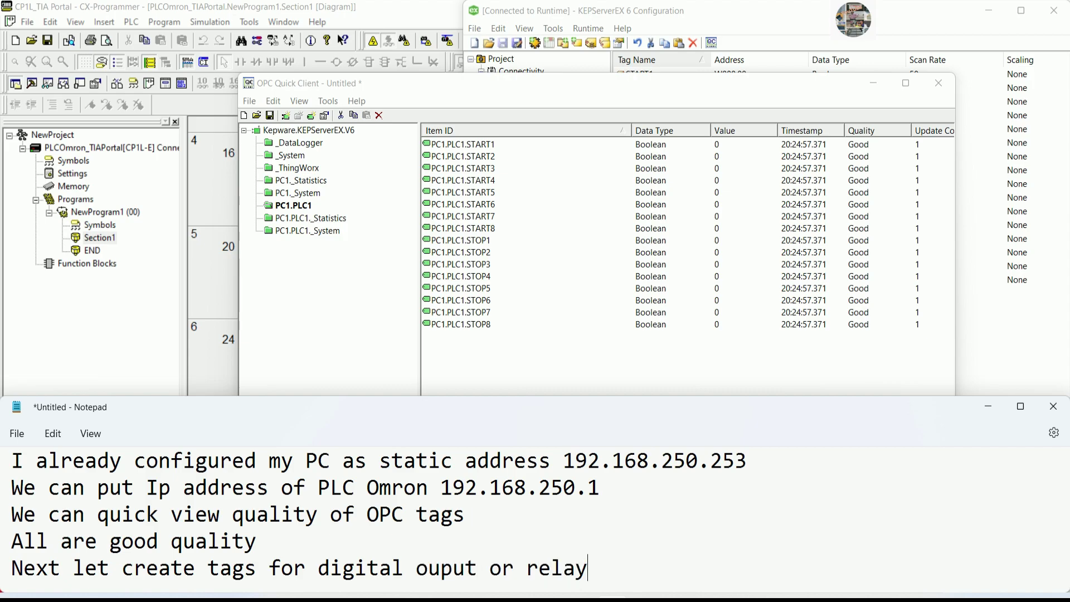
type("s outputs")
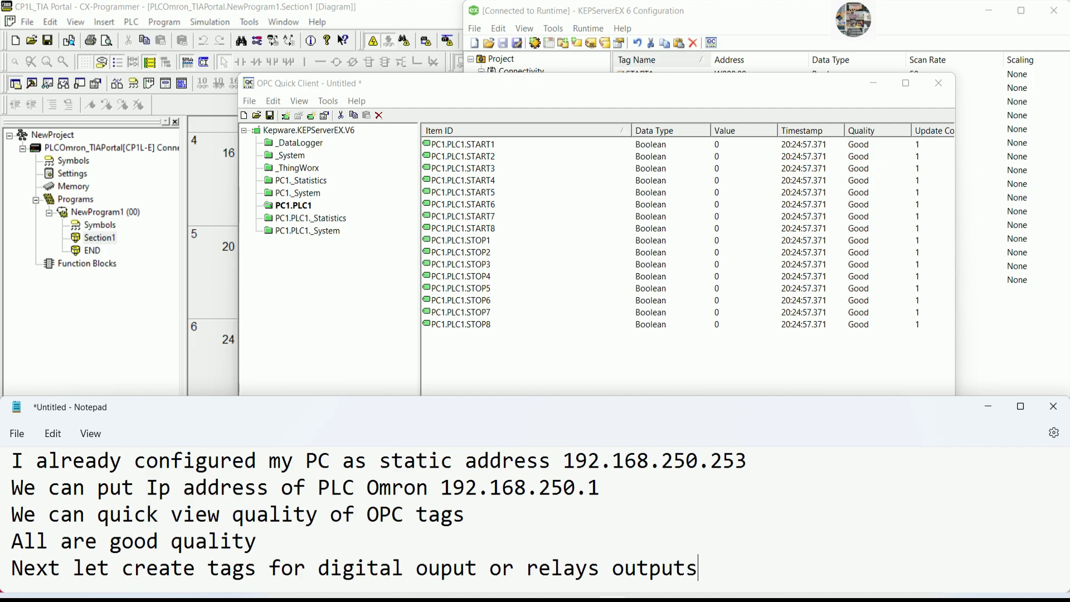
Step: Minimize the notes and close OPC Quick Client without saving its changes
left_click(988, 406)
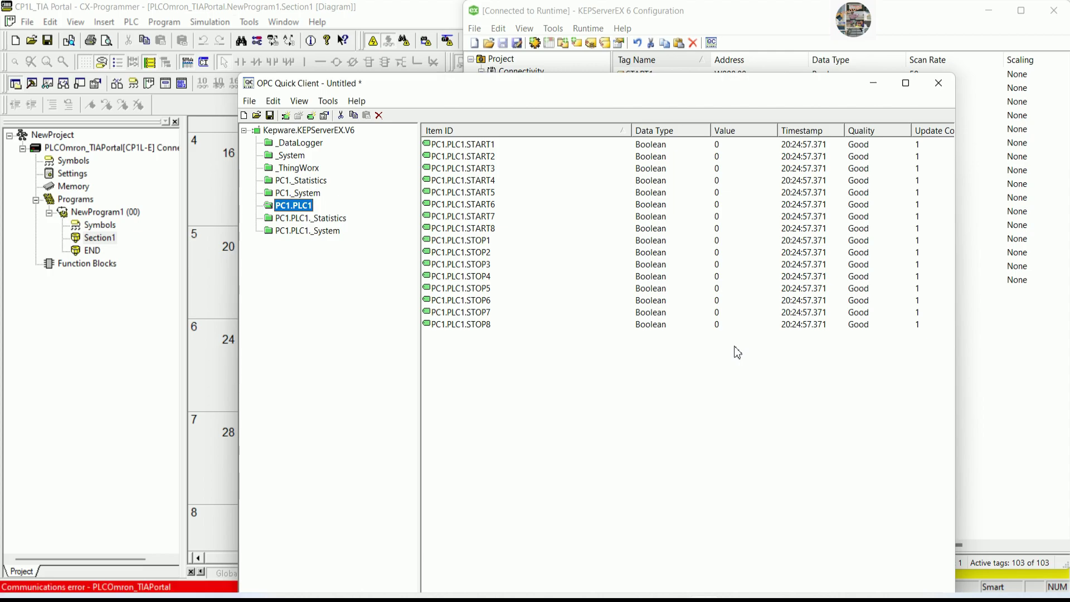
left_click(939, 83)
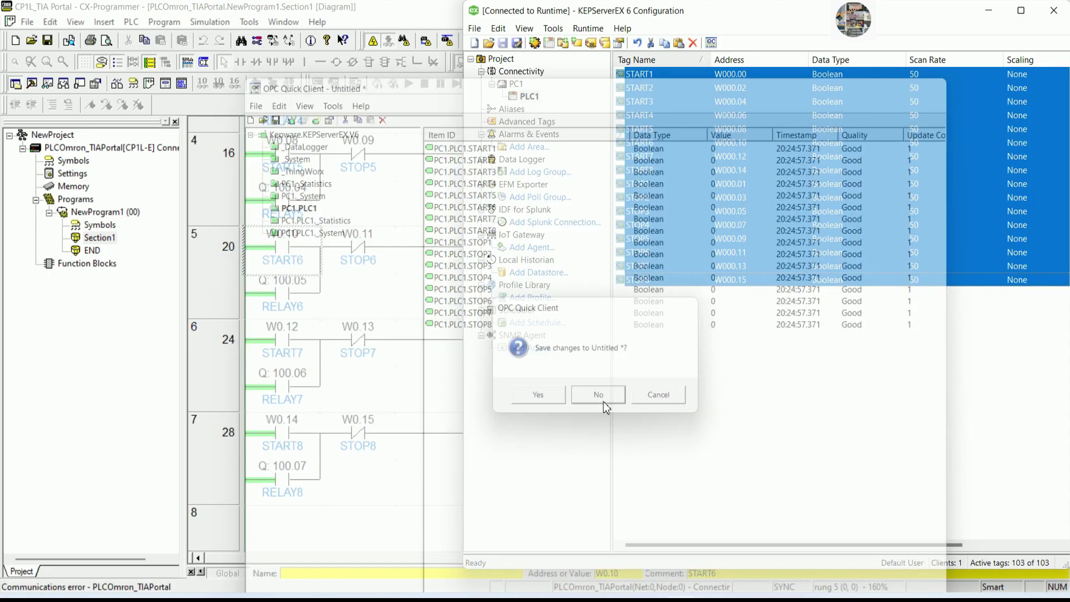
left_click(601, 397)
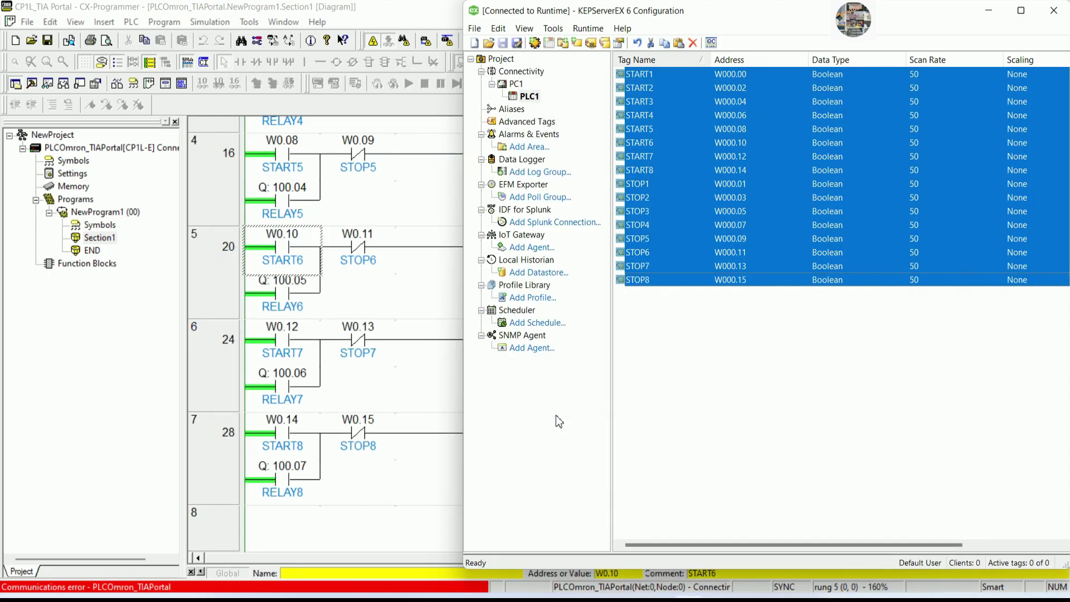
Step: Switch to CX-Programmer, take the PLC connection offline and try to reconnect to the PLC
left_click(408, 505)
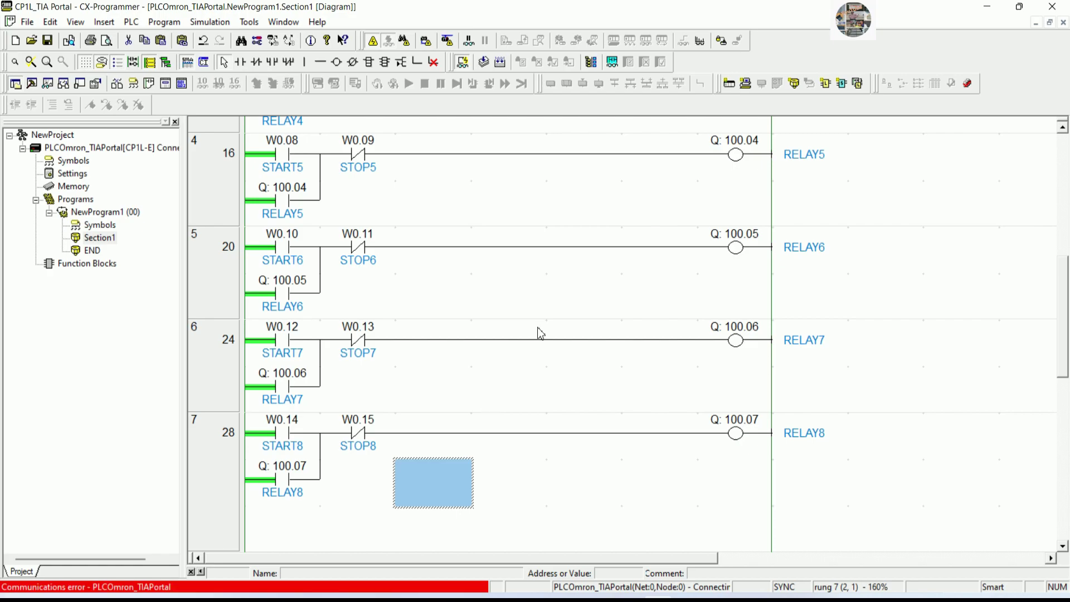
left_click(373, 42)
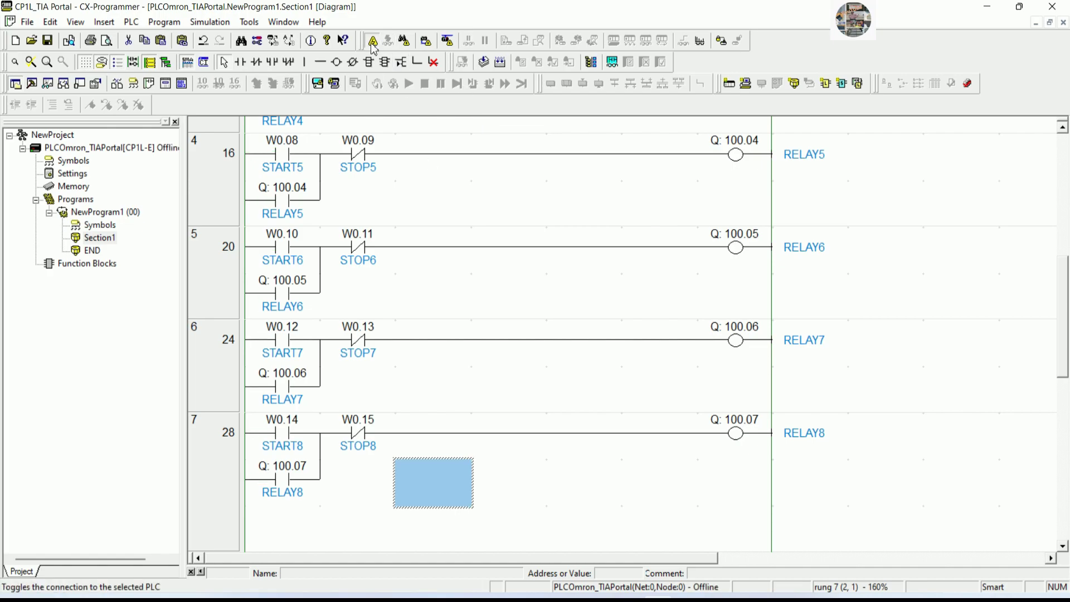
left_click(373, 42)
left_click(525, 349)
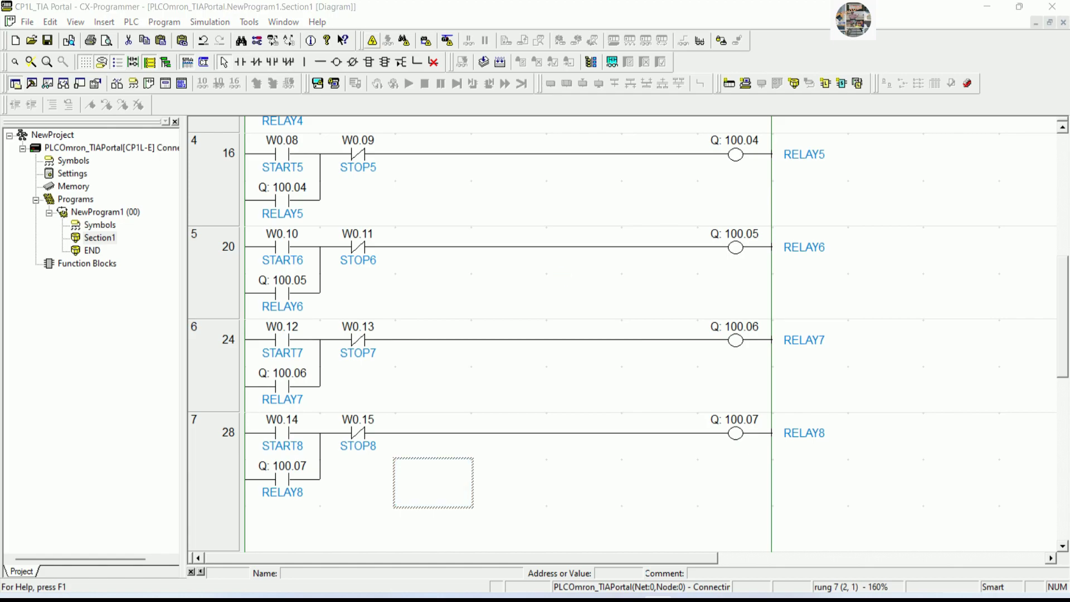
left_click(593, 358)
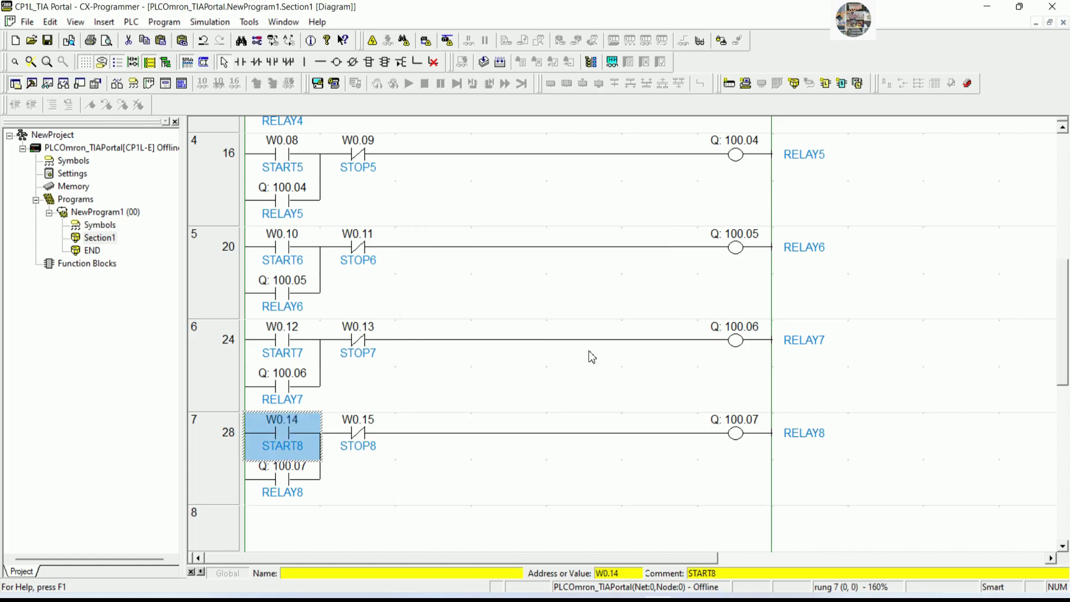
left_click(569, 406)
Step: Switch to KEPServerEX and clear the selection in the PLC1 tag list
left_click(688, 597)
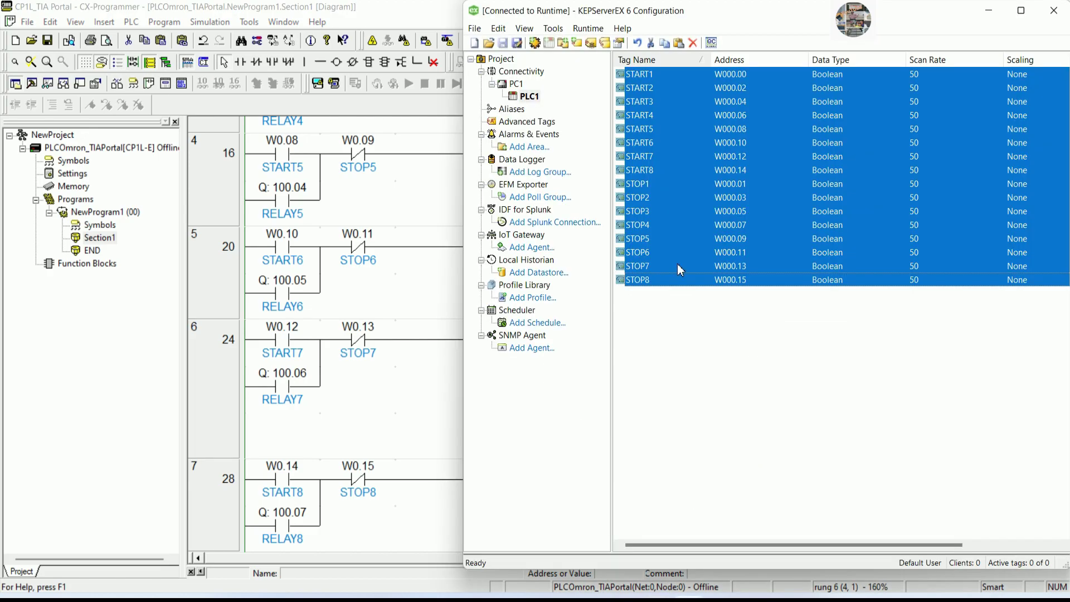
left_click(705, 311)
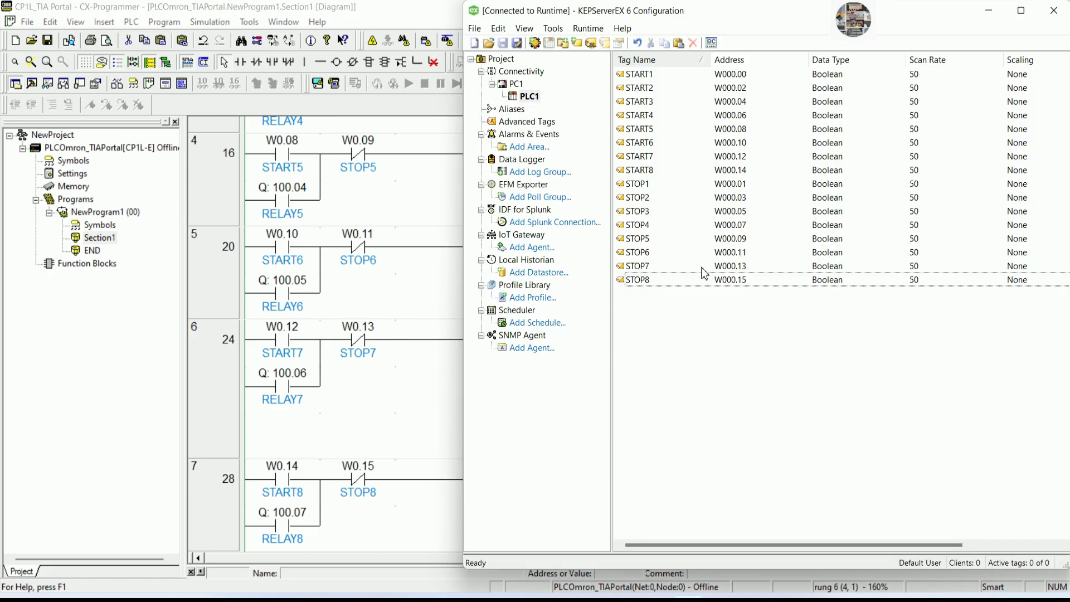
Step: Paste another copy of the copied STOP tag into PLC1's tag list
left_click(674, 75)
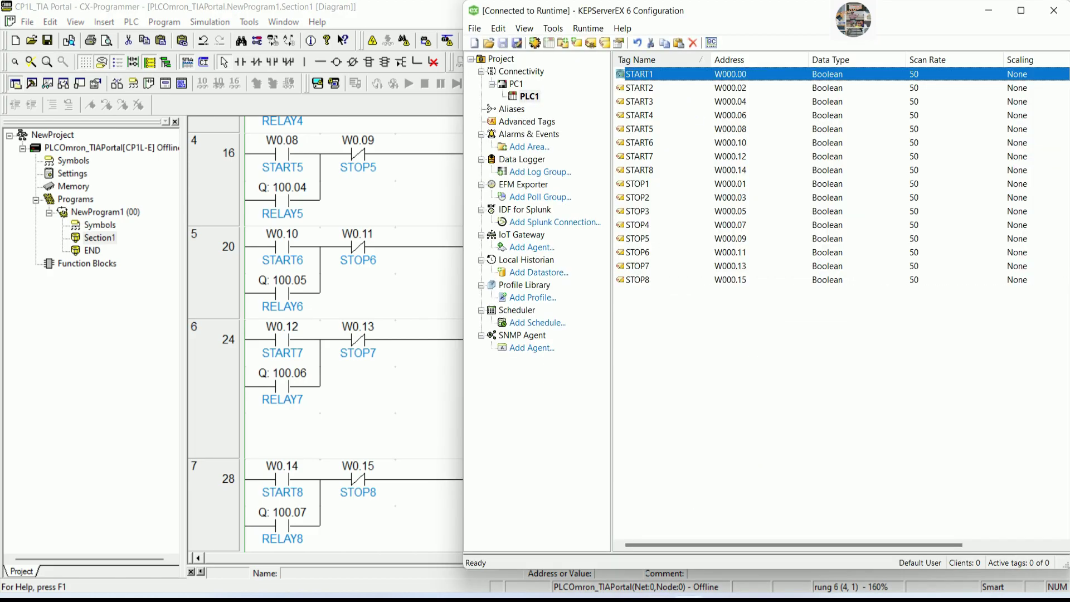
right_click(677, 306)
left_click(687, 339)
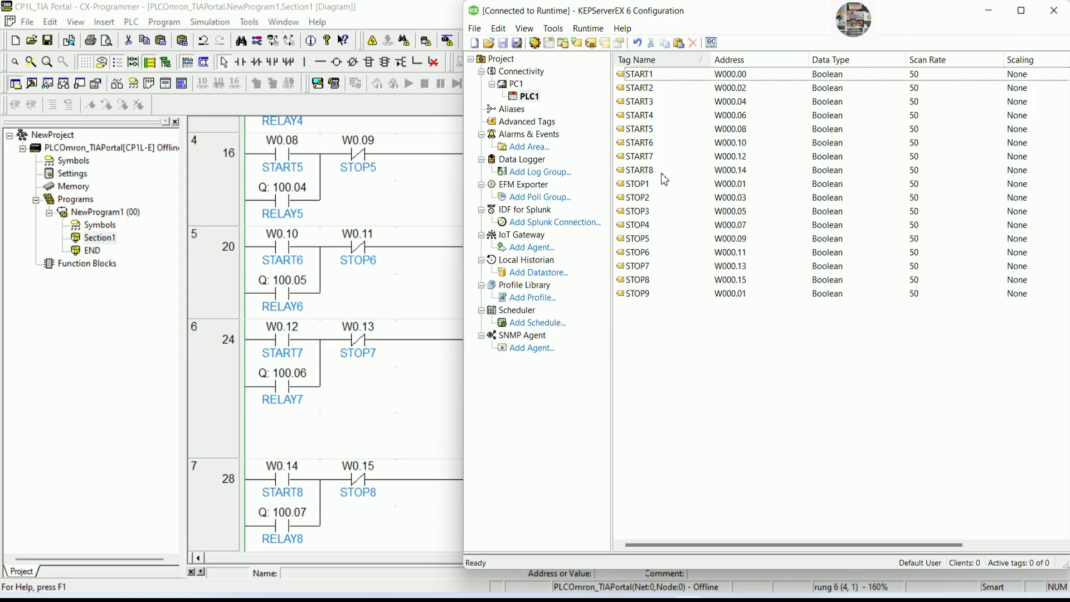
Step: Rename the pasted STOP9 tag as RELAY1 and set its address to CIO0100.00
double_click(657, 295)
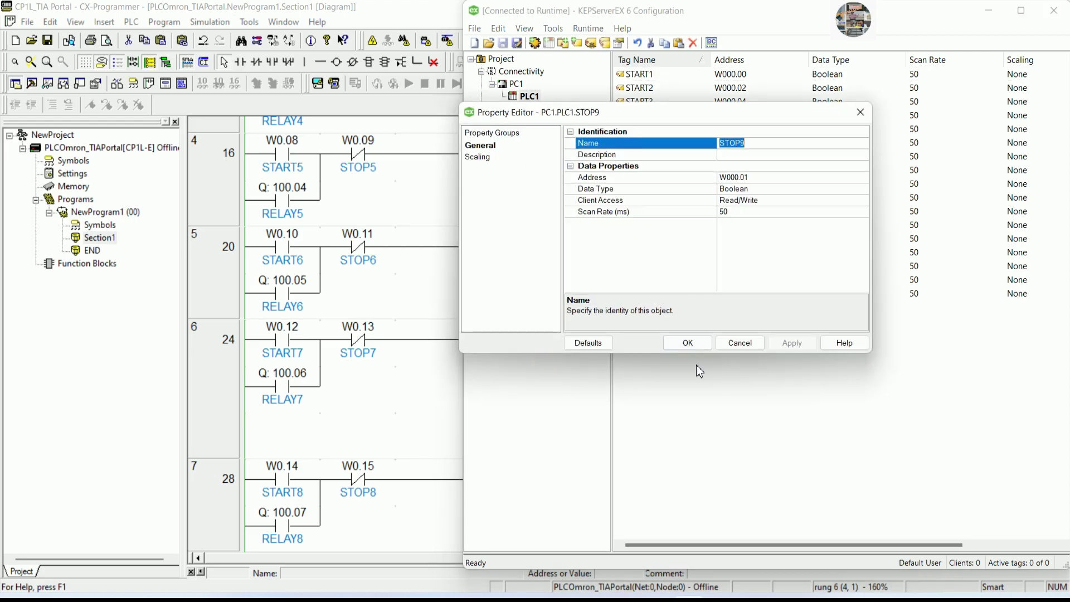
type("r")
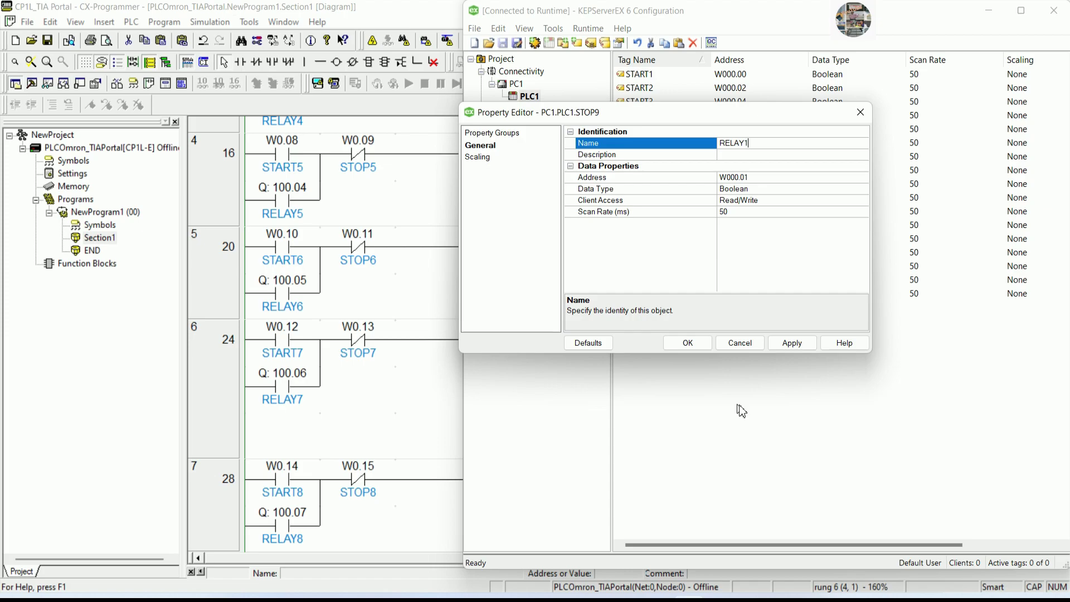
left_click(756, 177)
left_click_drag(770, 177, 674, 178)
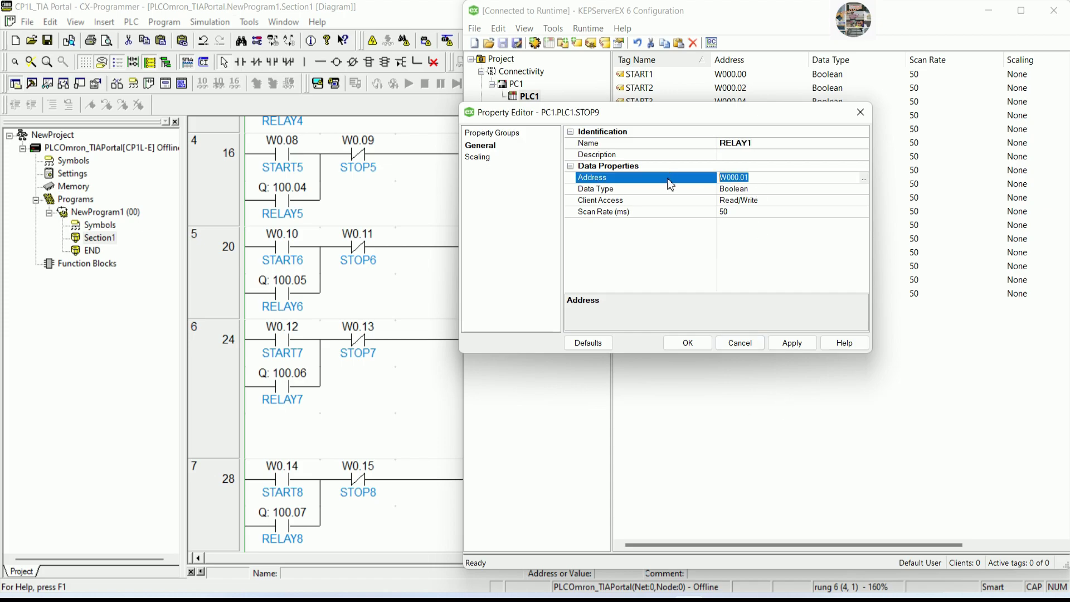
type("CIO1")
left_click(688, 343)
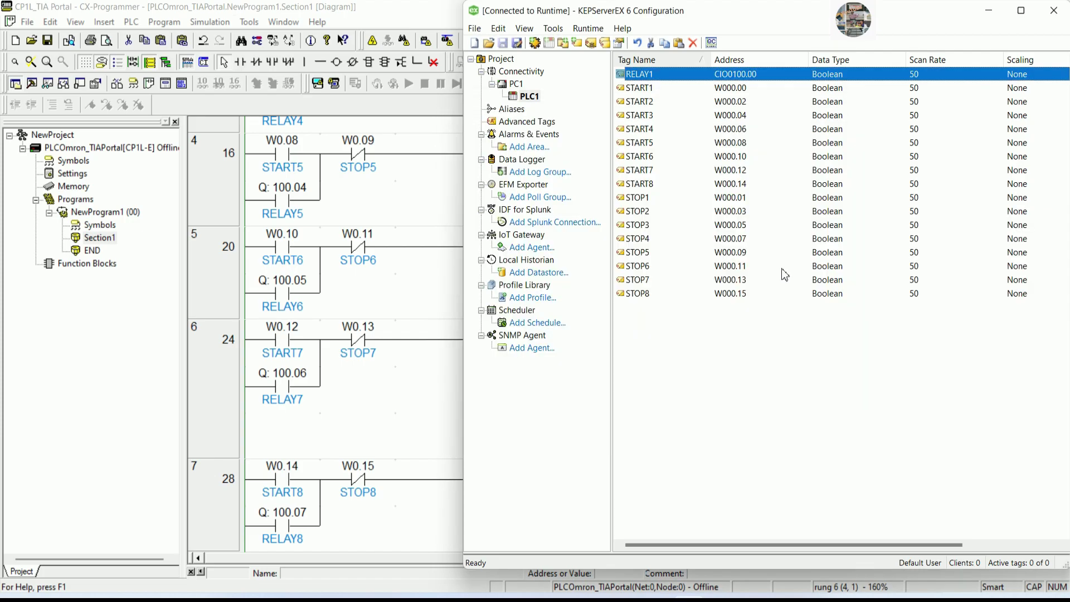
Step: Place the KEPServerEX window beside the ladder's output coils and examine the relay addresses
scroll(382, 203, "up", 3)
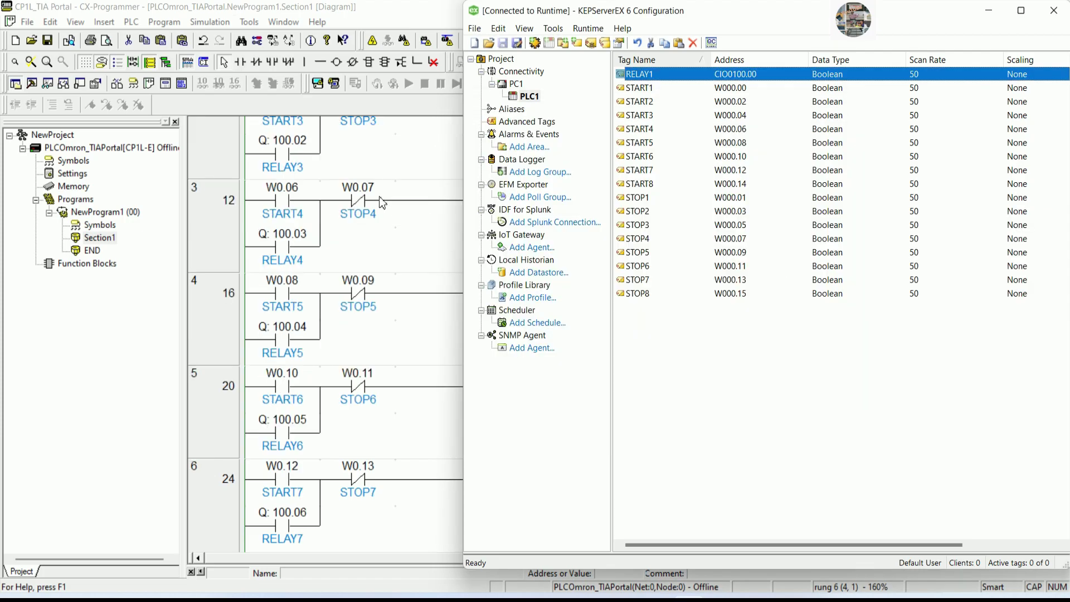
left_click_drag(779, 16, 333, 128)
scroll(896, 311, "up", 9)
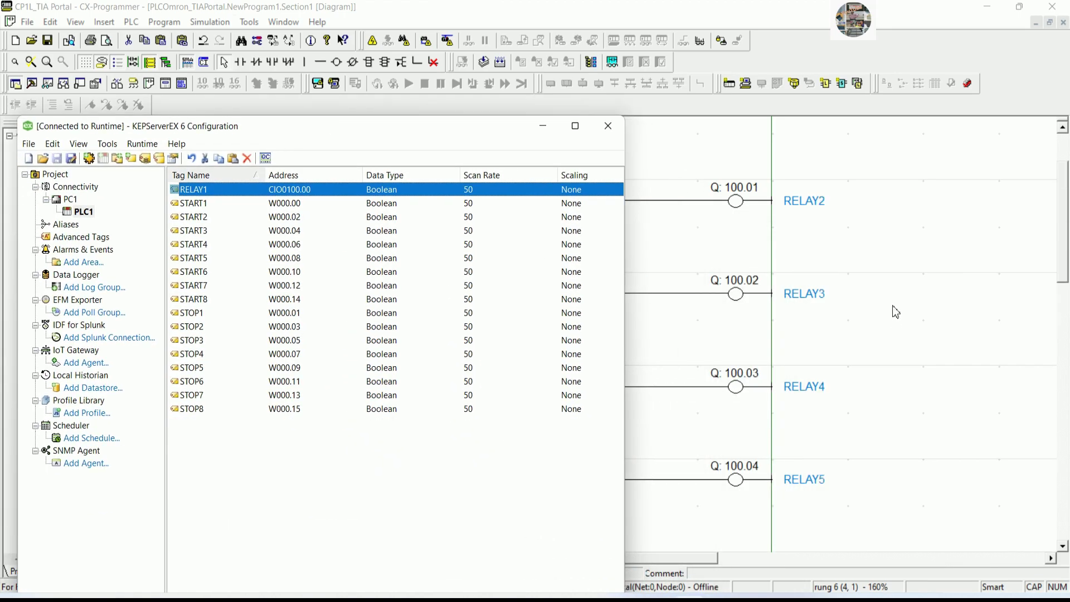
Step: Copy the RELAY1 tag and paste it seven times into PLC1 to create RELAY2 through RELAY8
right_click(265, 194)
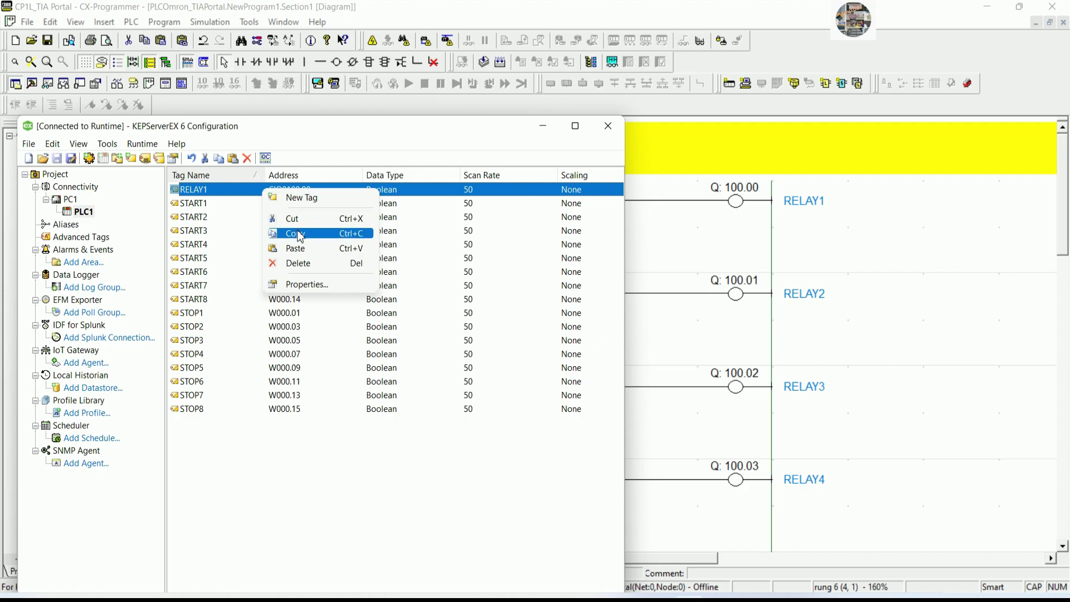
left_click(301, 233)
right_click(350, 427)
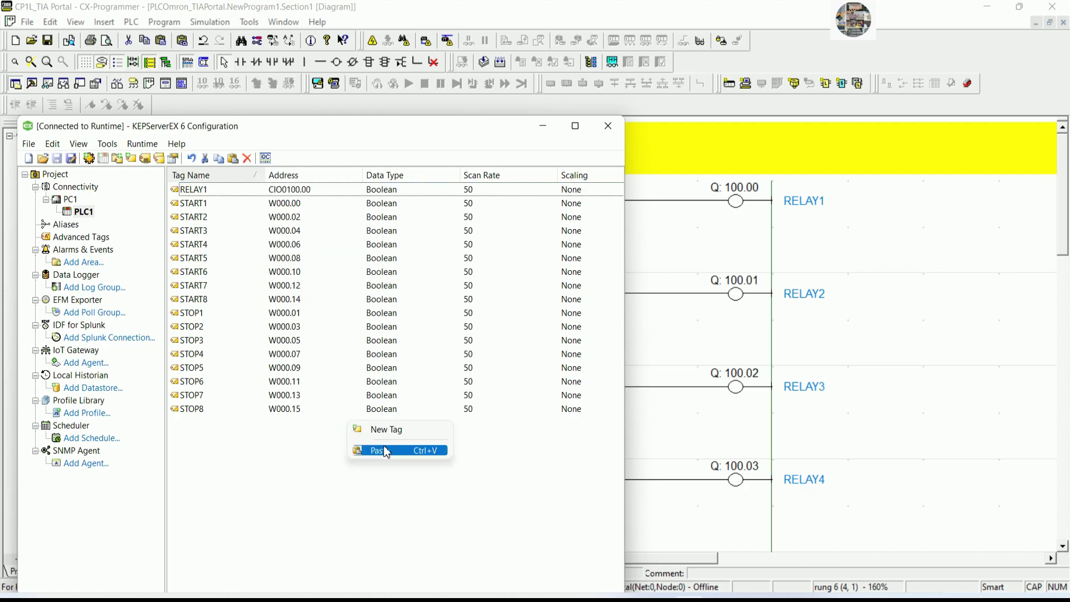
left_click(385, 449)
right_click(334, 472)
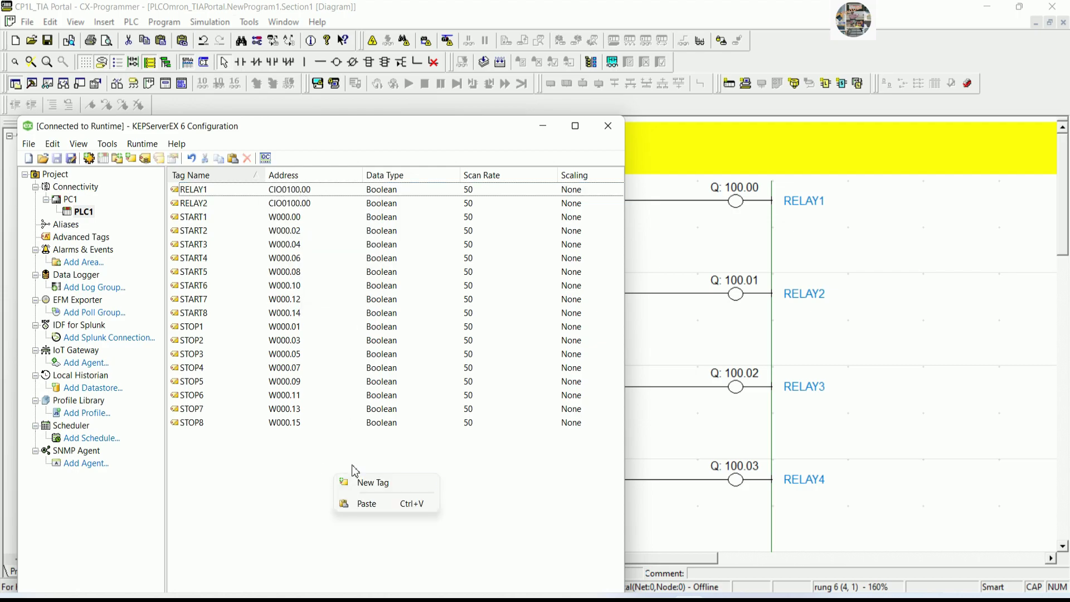
left_click(361, 502)
right_click(365, 498)
left_click(385, 524)
right_click(360, 497)
left_click(387, 524)
right_click(381, 511)
left_click(397, 538)
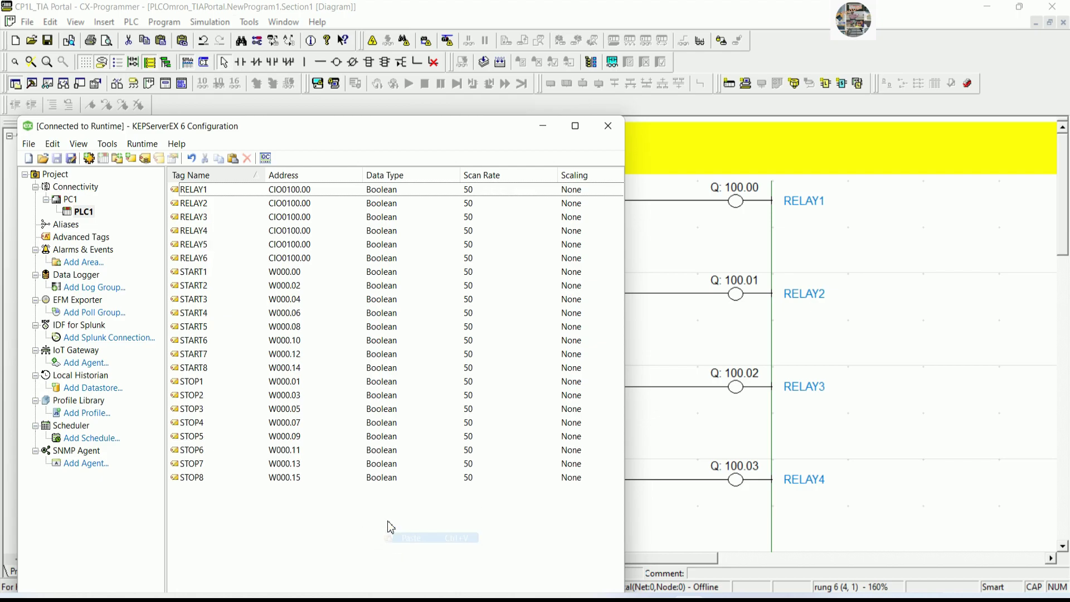
right_click(378, 512)
left_click(401, 540)
right_click(390, 526)
left_click(409, 555)
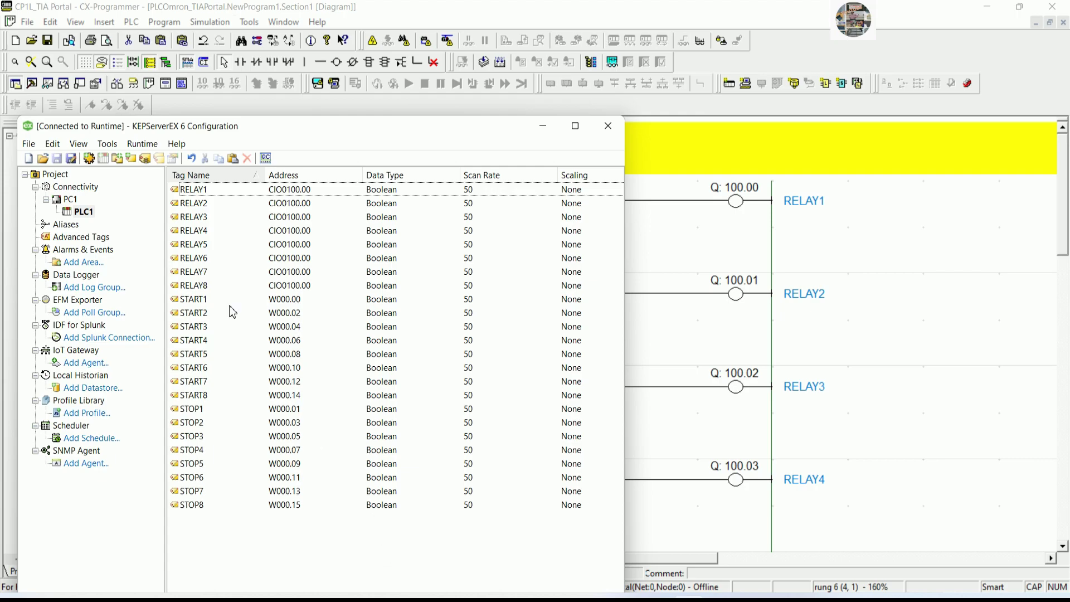
Step: Set the address of RELAY2 to CIO0100.01 and of RELAY3 to CIO0100.02
double_click(215, 203)
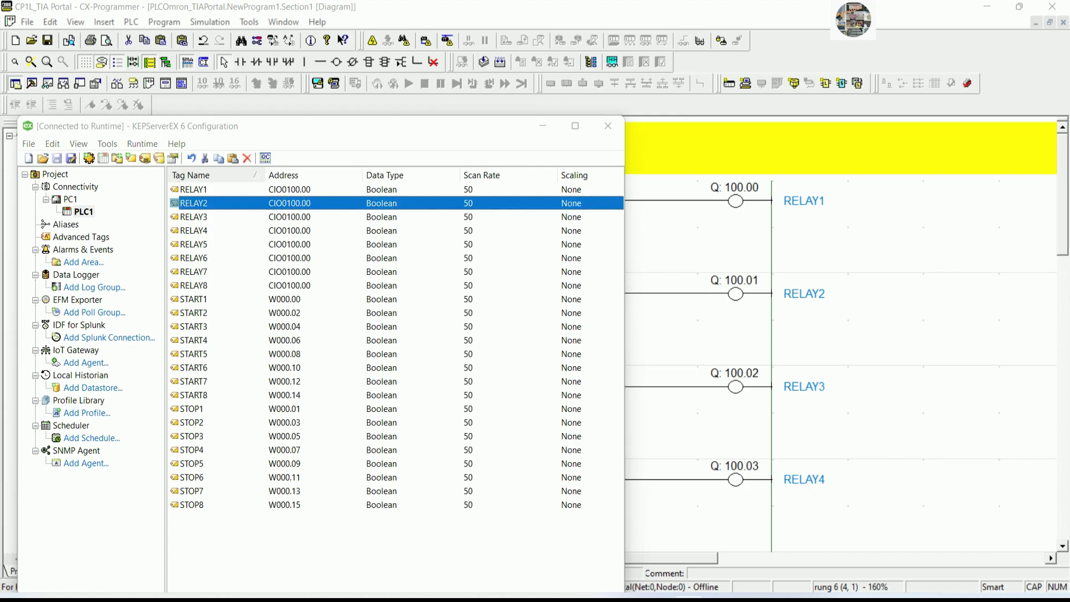
left_click(769, 177)
type("1")
left_click(694, 344)
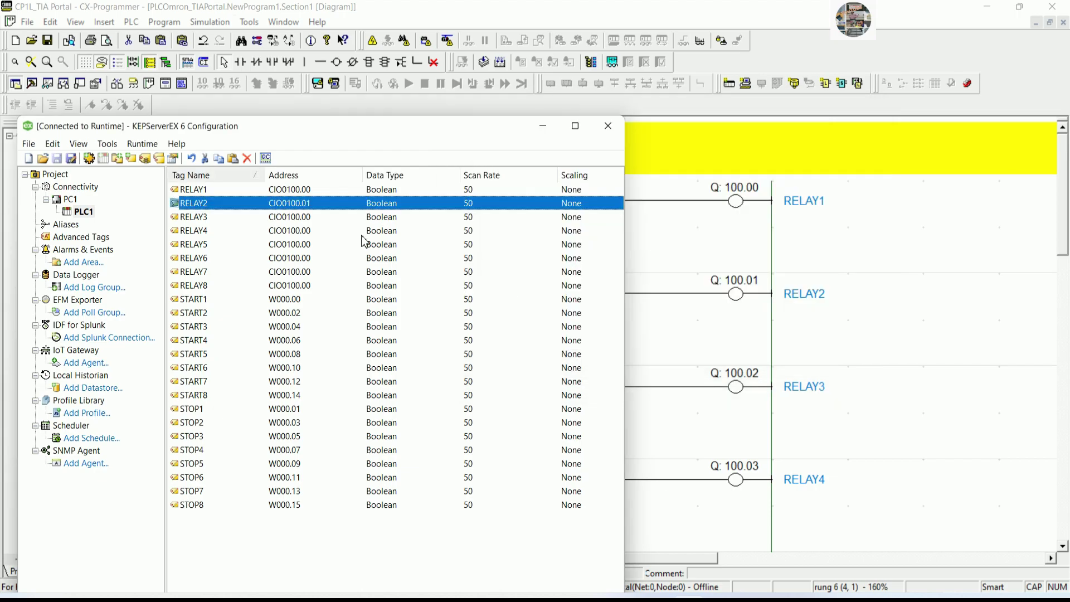
double_click(313, 219)
left_click(769, 180)
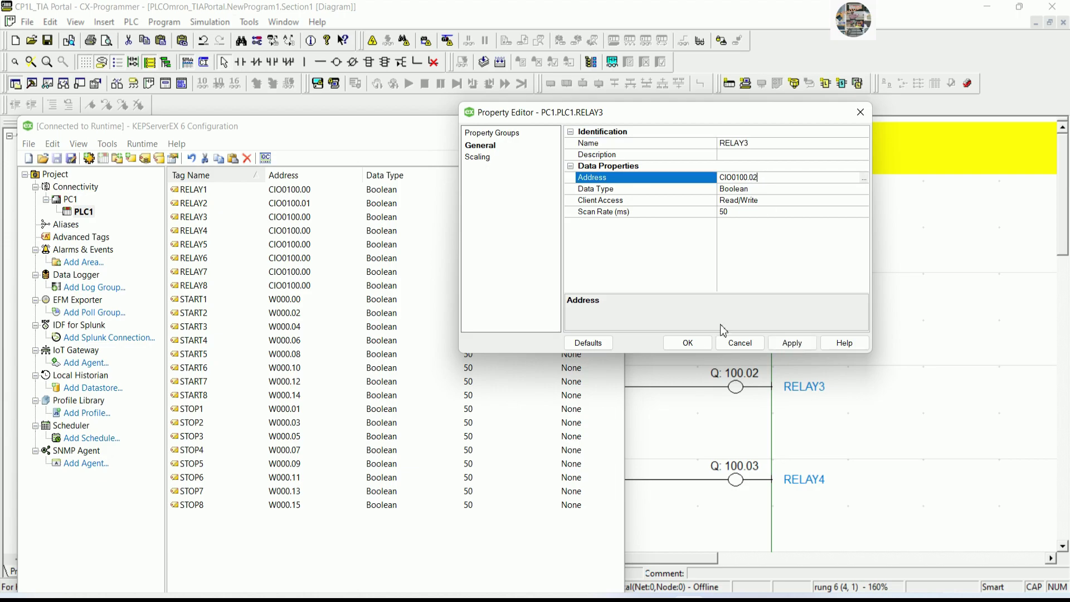
left_click(674, 342)
Step: Set the address of RELAY4 to CIO0100.03 and of RELAY5 to CIO0100.04
left_click(326, 231)
double_click(327, 231)
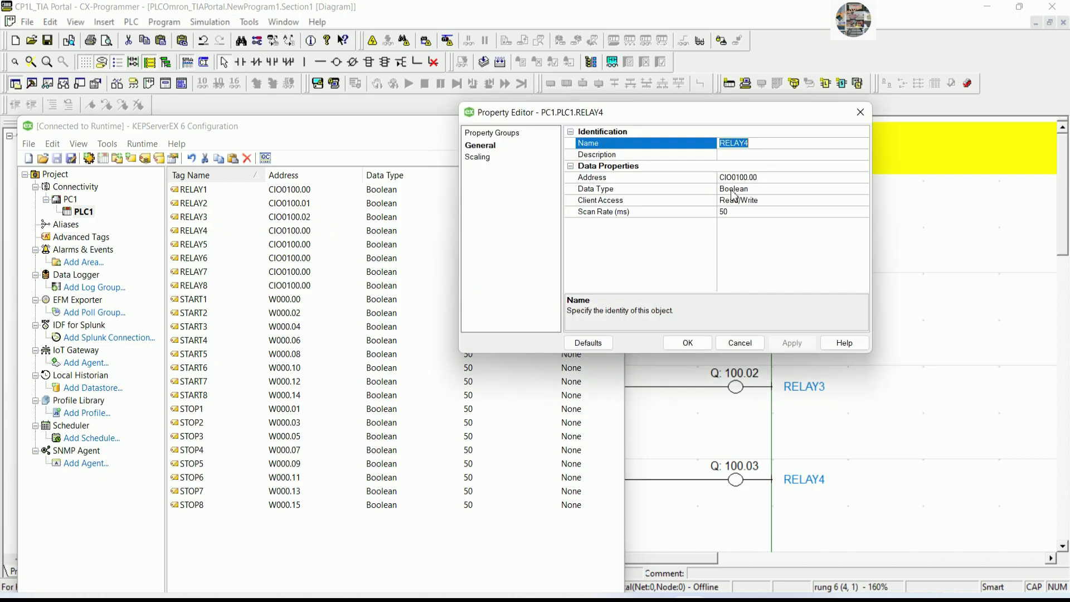
left_click(766, 179)
key("BackSpace")
type("3")
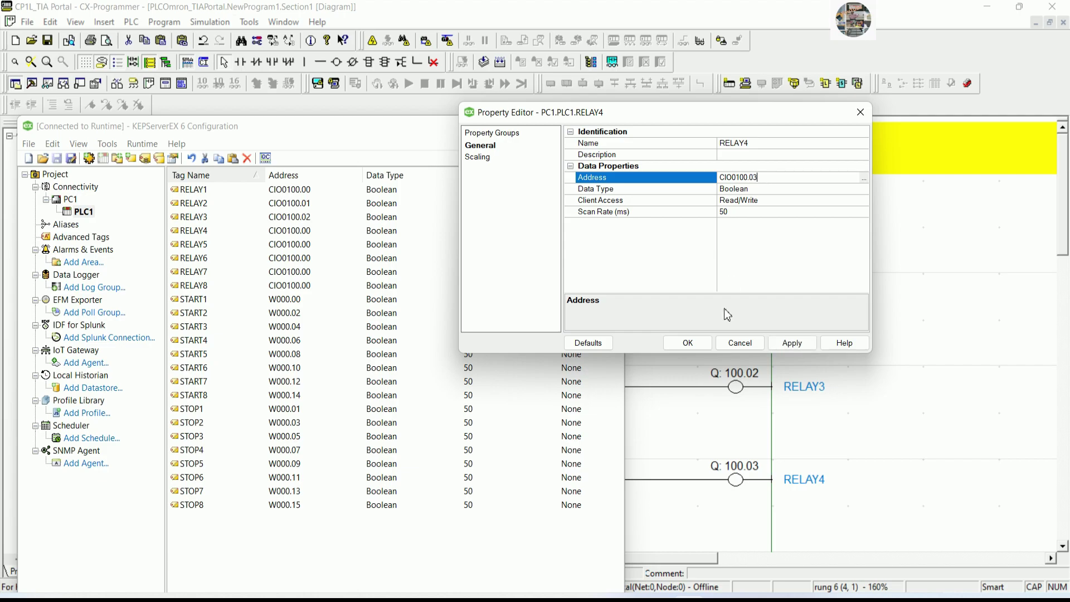
left_click(688, 343)
double_click(307, 244)
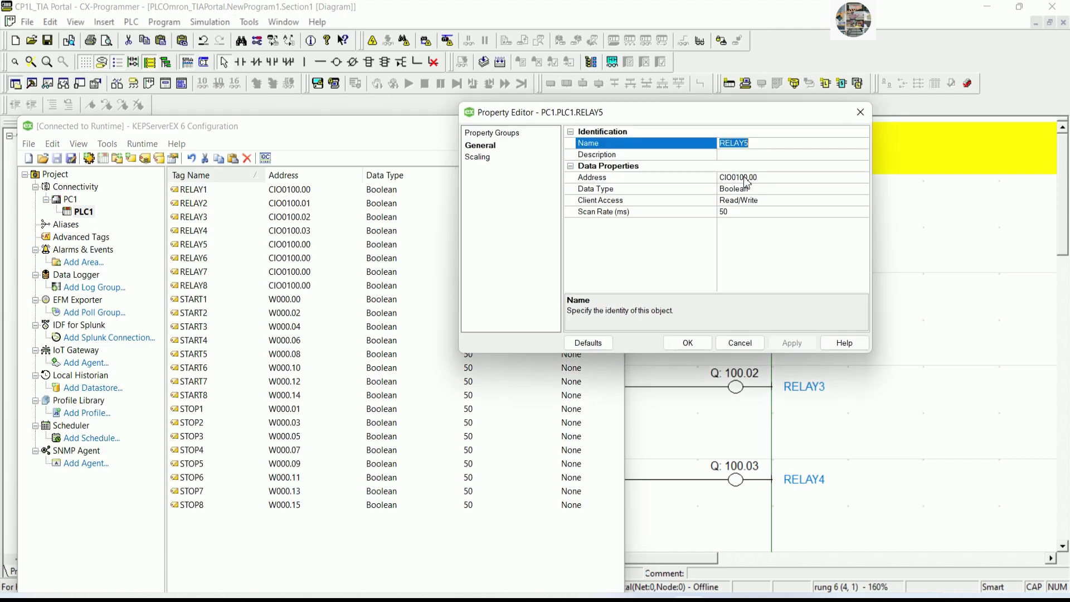
left_click(766, 178)
key("BackSpace")
type("4")
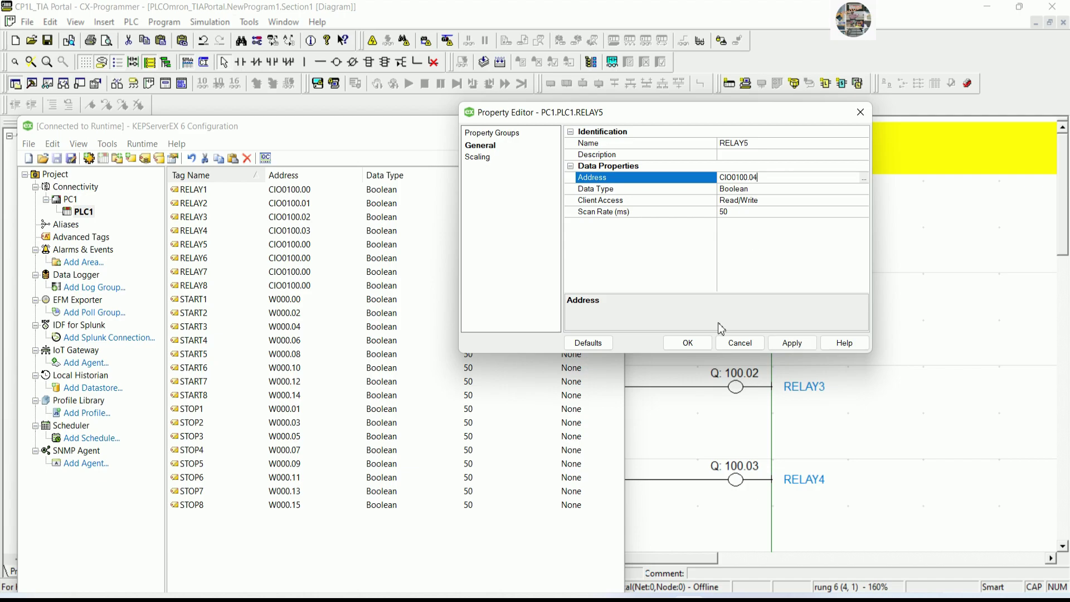
left_click(688, 343)
Step: Set the address of RELAY6 to CIO0100.05 and of RELAY7 to CIO0100.06
double_click(380, 258)
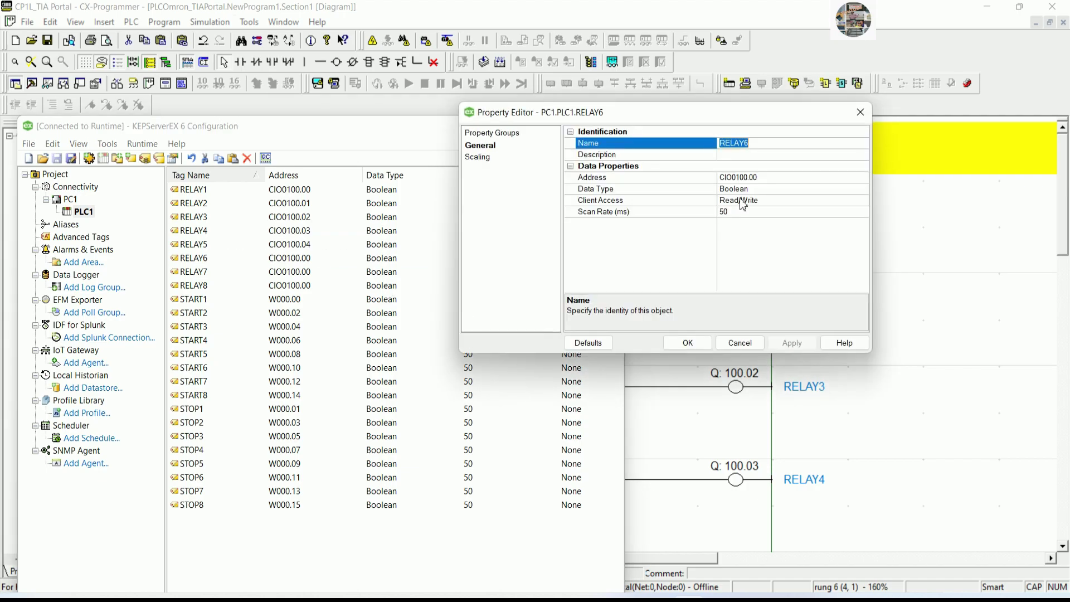
left_click(757, 177)
type("5")
left_click(688, 342)
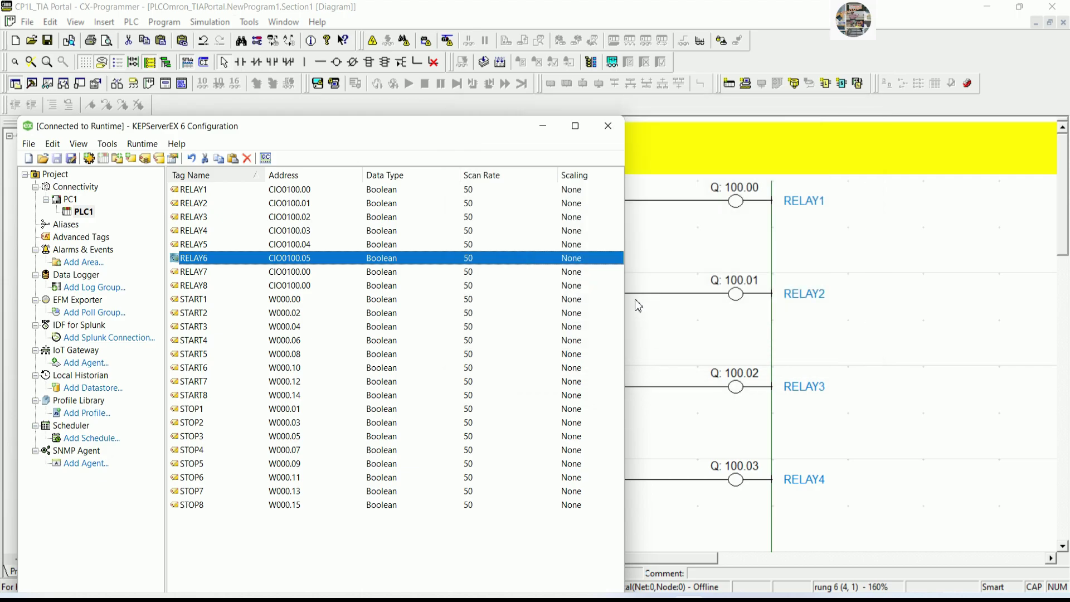
double_click(296, 272)
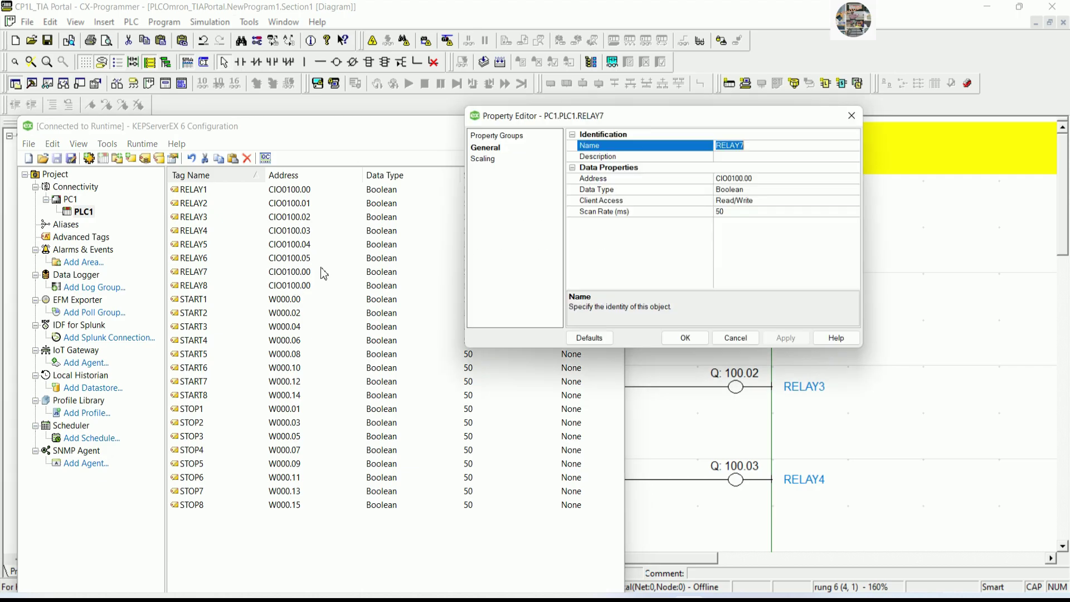
left_click(771, 178)
type("6")
left_click(688, 343)
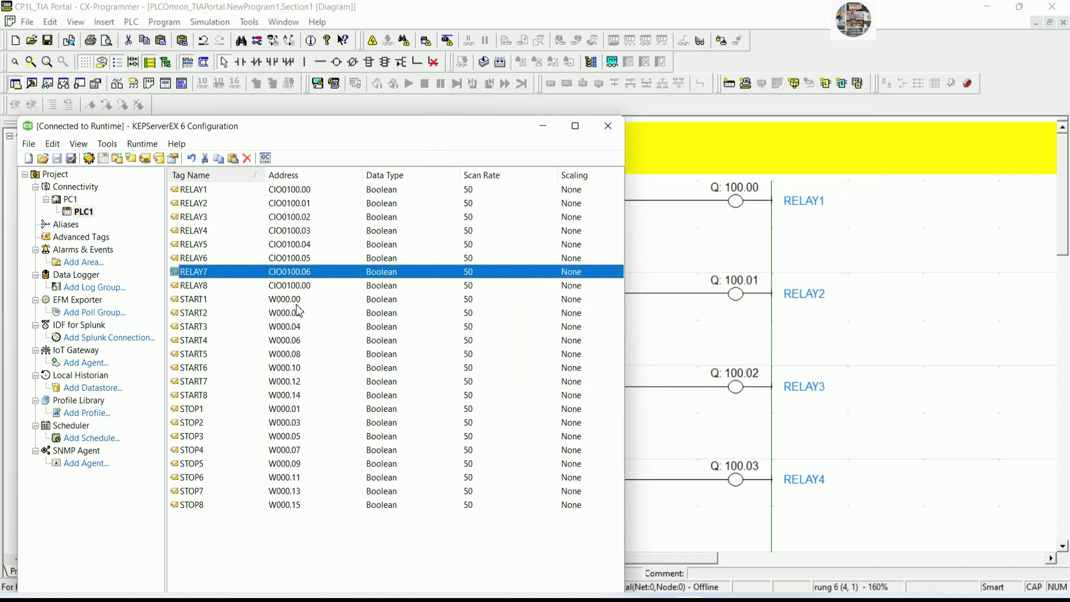
Step: Set the address of the RELAY8 tag to CIO0100.07
double_click(296, 285)
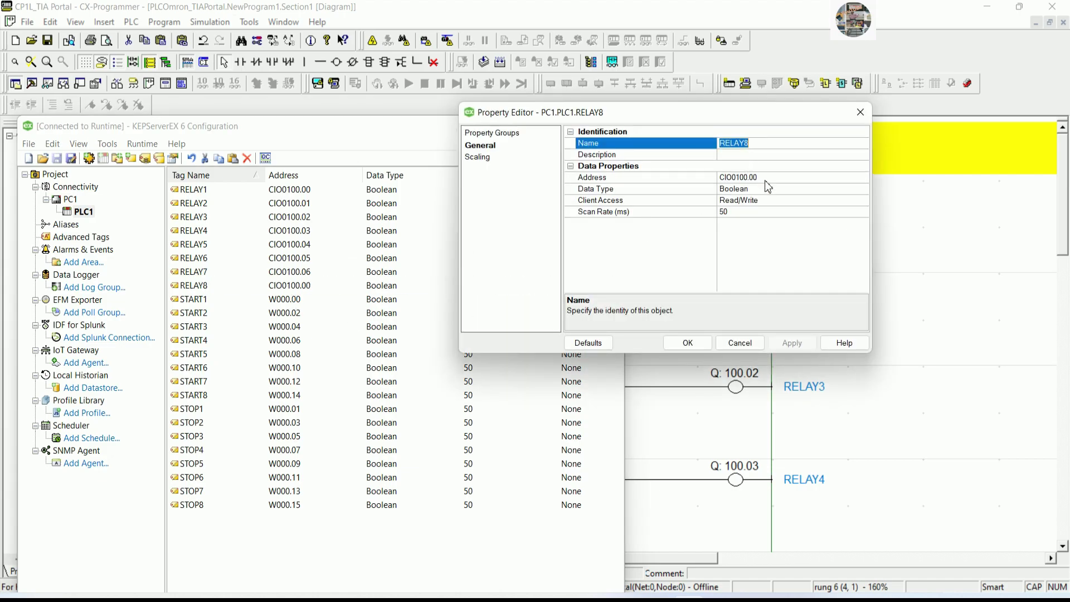
left_click(770, 178)
key("BackSpace")
type("7")
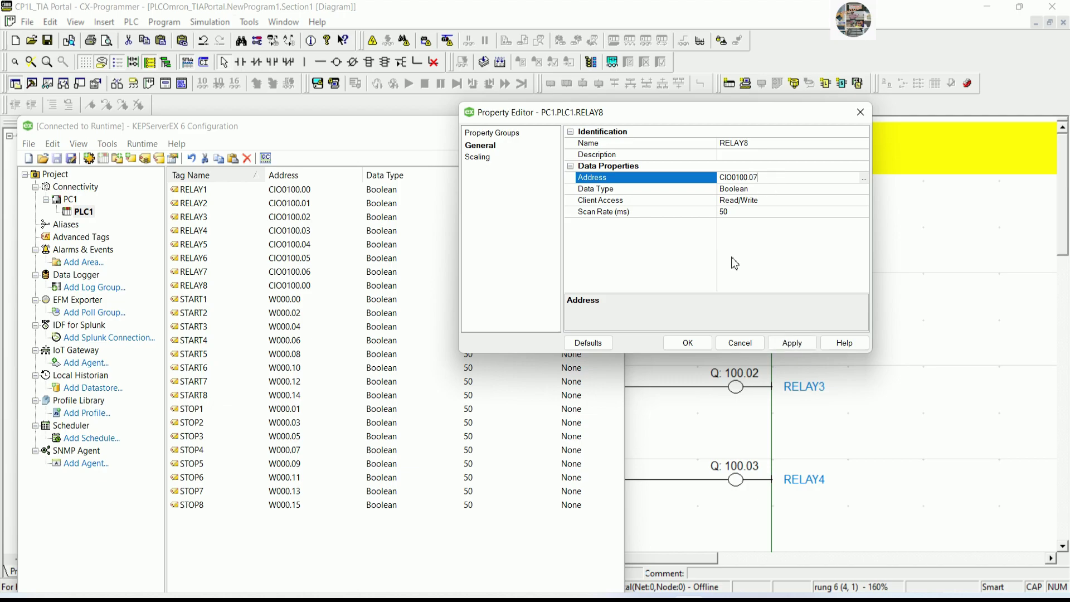
left_click(688, 343)
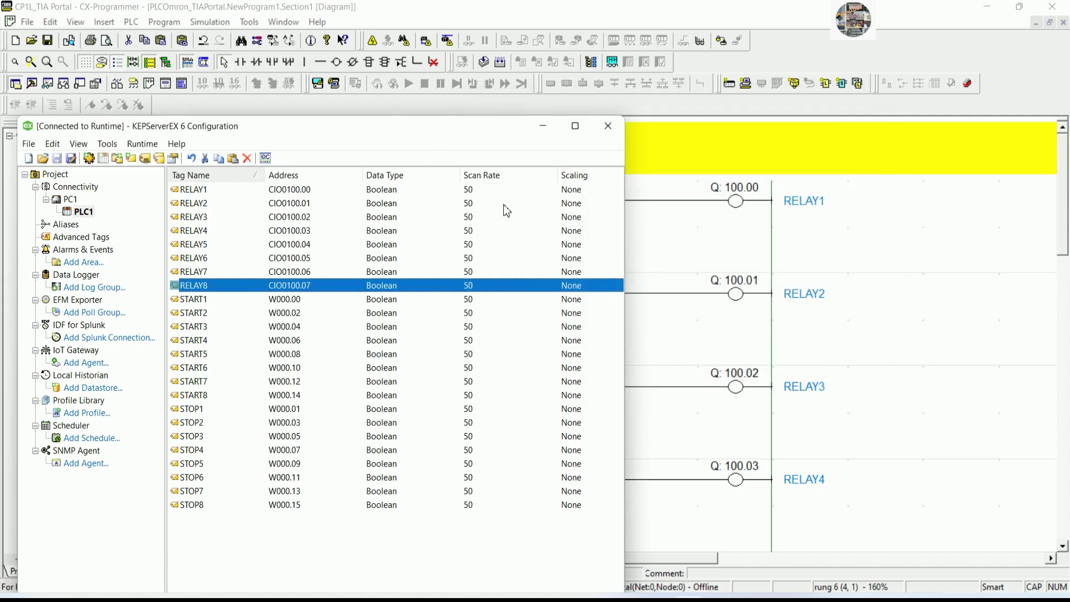
Step: Check the quality of all PC1.PLC1 tags in OPC Quick Client, then close it without saving
left_click_drag(478, 130, 699, 36)
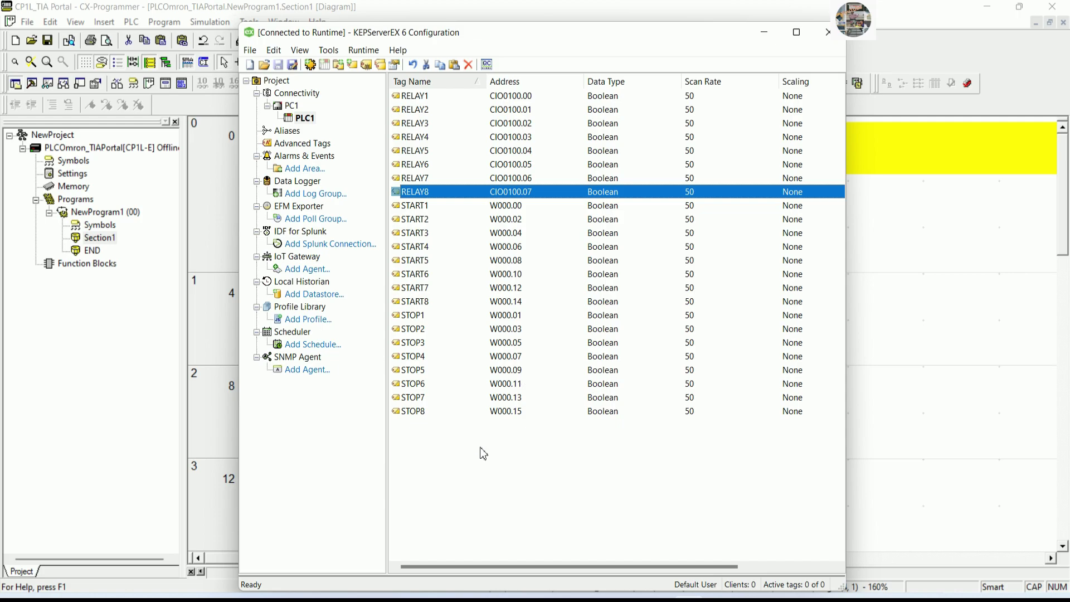
left_click_drag(621, 481, 512, 87)
left_click(487, 64)
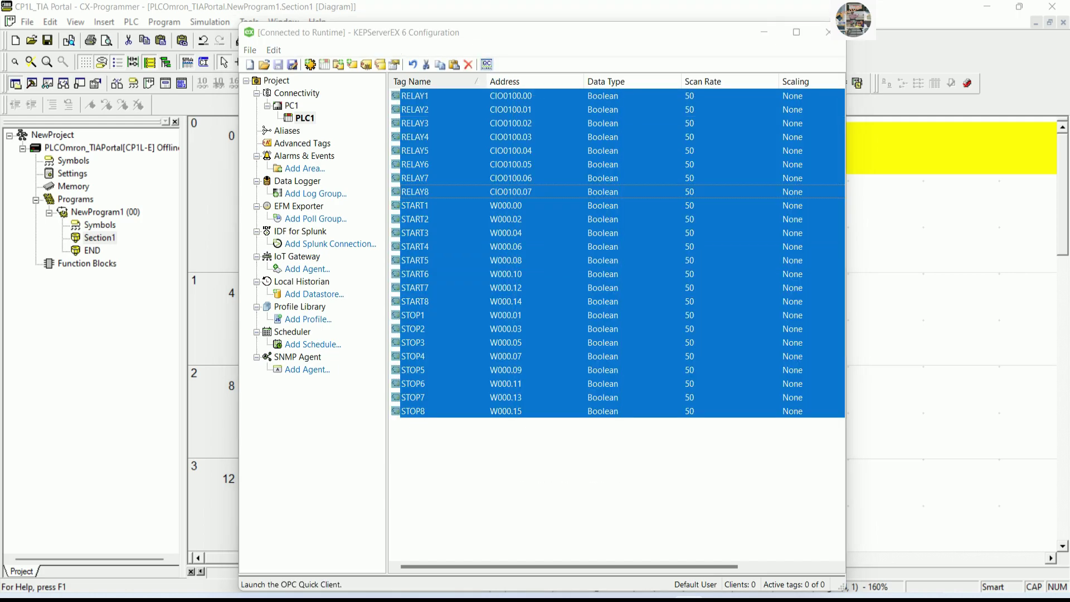
left_click(293, 205)
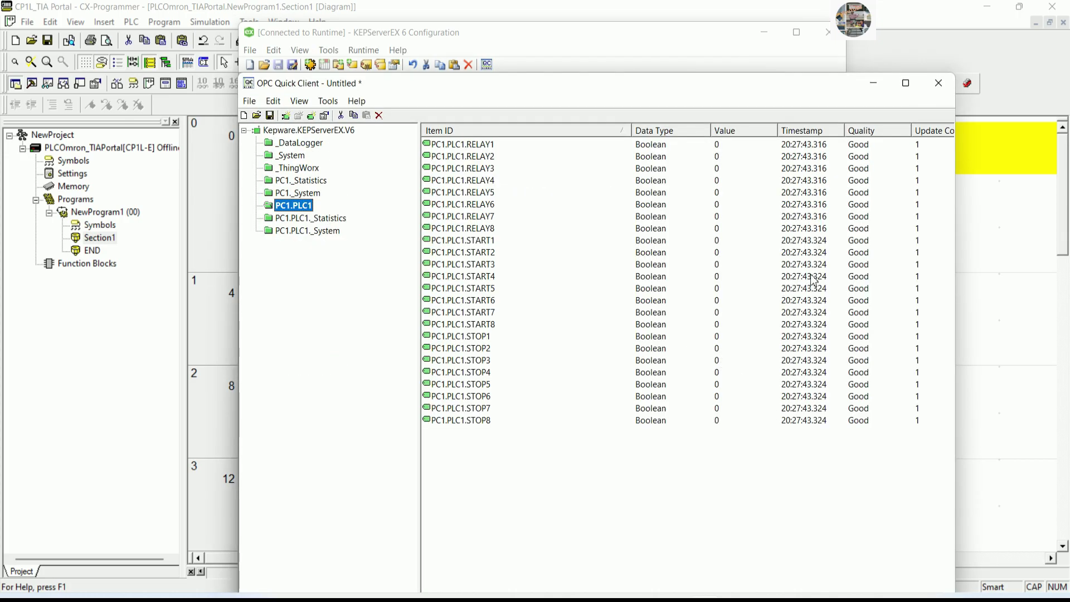
left_click(938, 83)
left_click(603, 396)
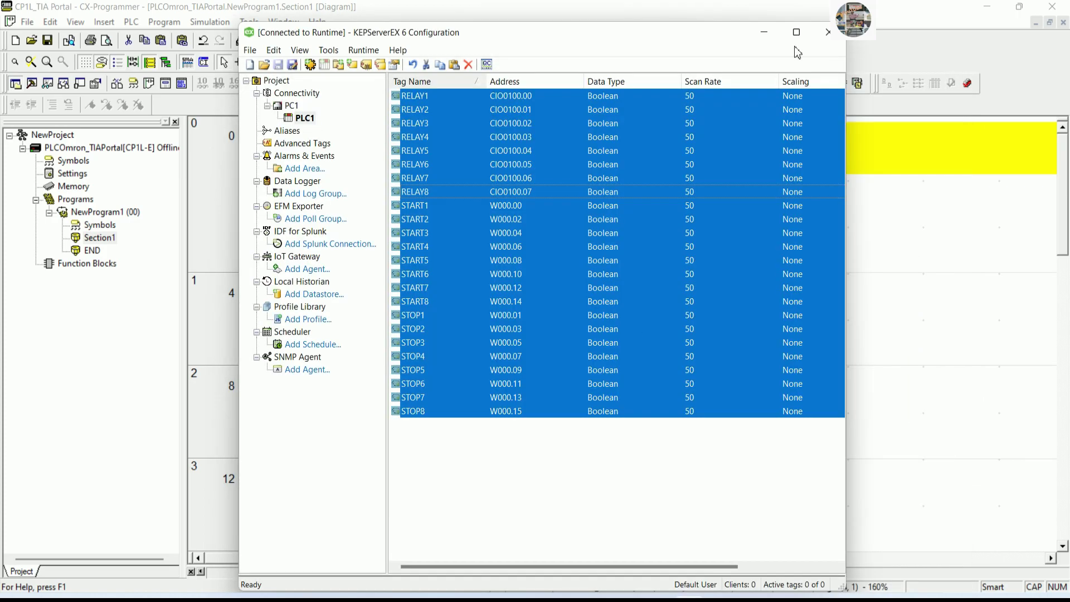
Step: Minimize KEPServerEX and try to connect CX-Programmer online to the PLC, retrying once before cancelling
left_click(764, 32)
left_click(551, 343)
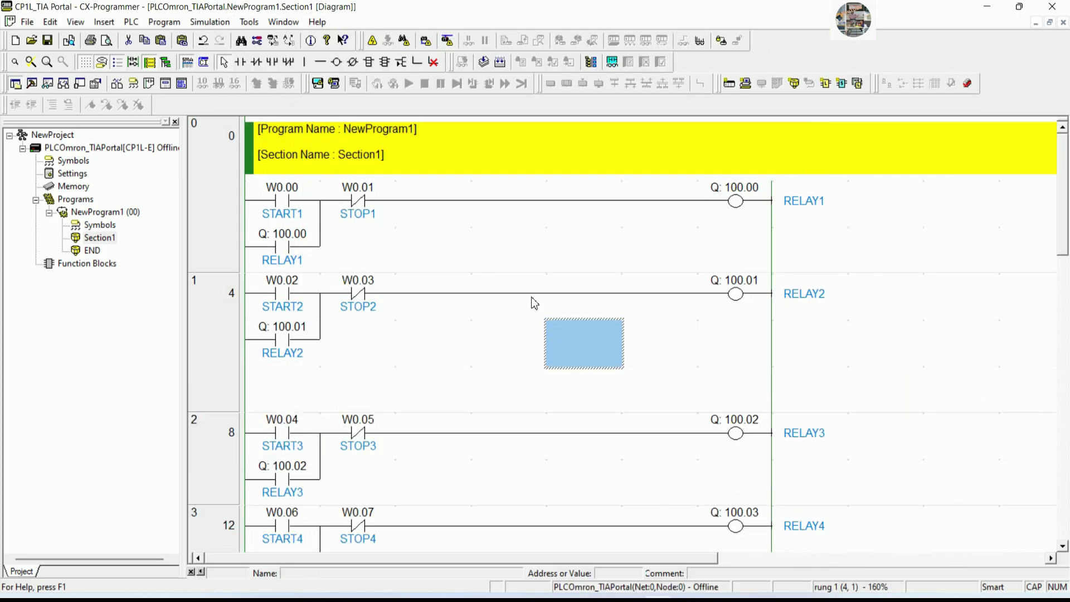
left_click(372, 40)
left_click(523, 346)
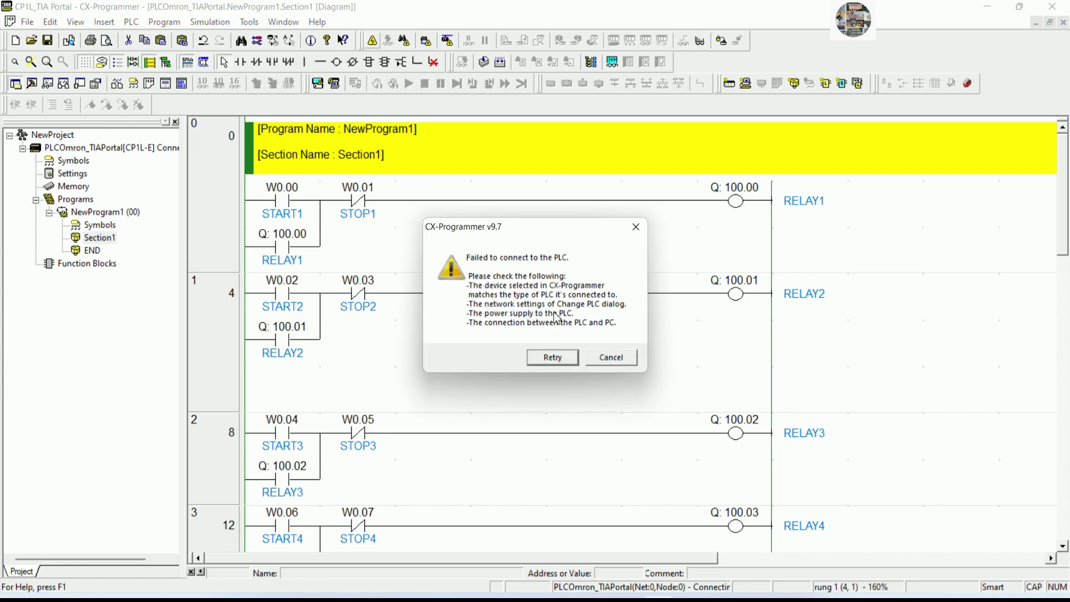
left_click(553, 357)
left_click(615, 357)
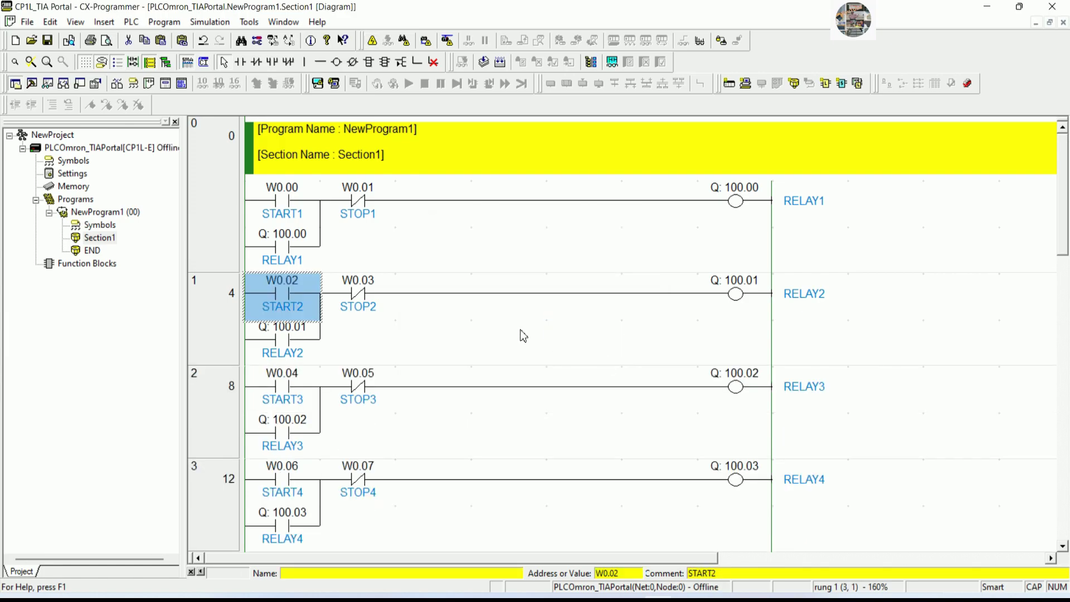
left_click(522, 335)
scroll(523, 336, "down", 2)
scroll(527, 337, "down", 3)
scroll(533, 339, "up", 5)
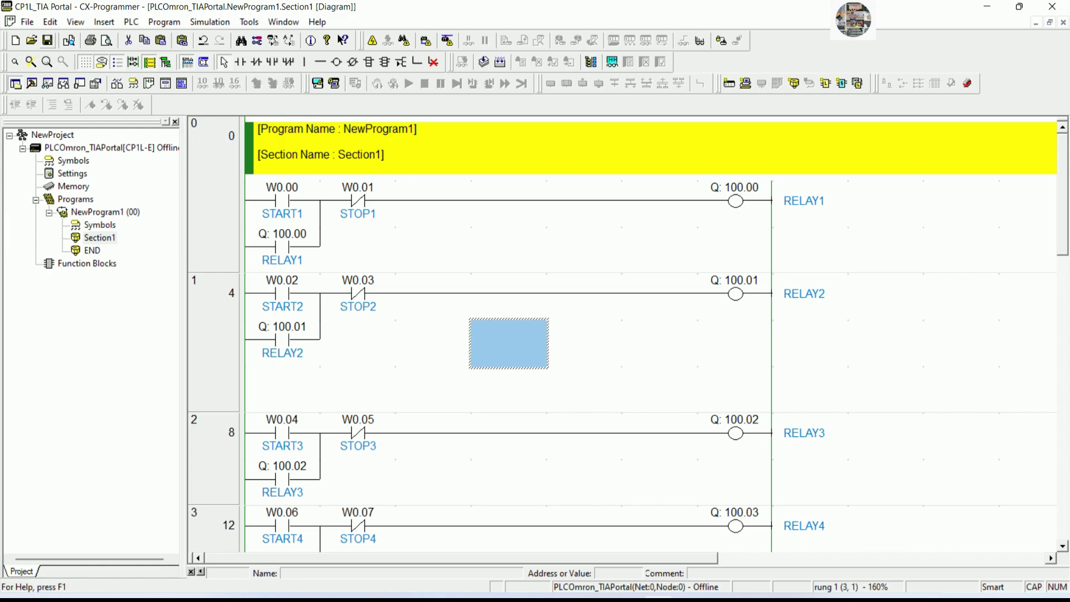
Step: Look through the General and Appearance options, close them unchanged, and review the ladder rungs of Section1
left_click(252, 23)
left_click(272, 151)
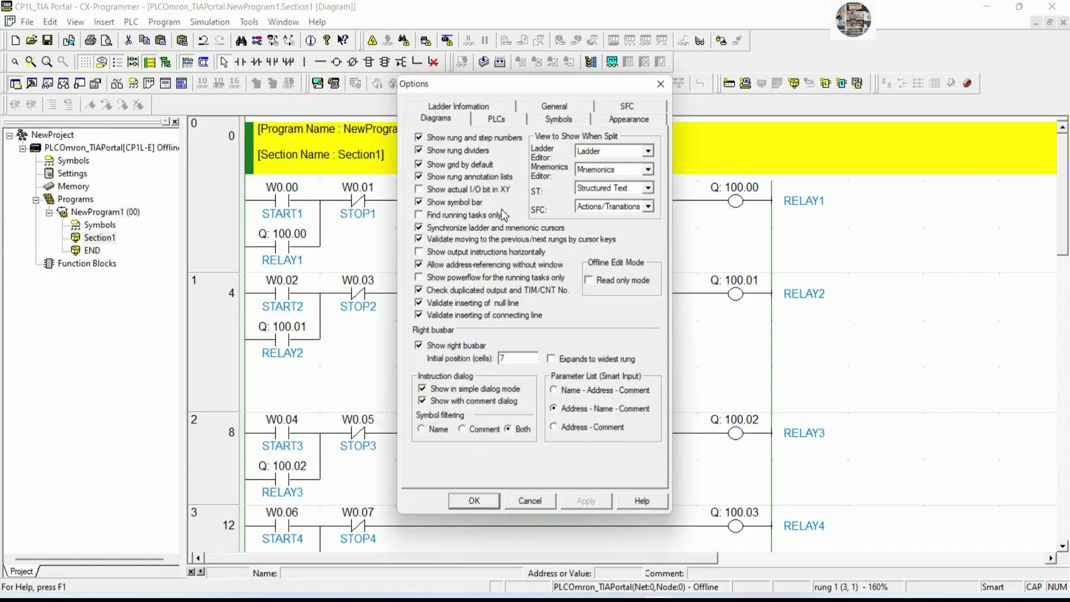
left_click(569, 108)
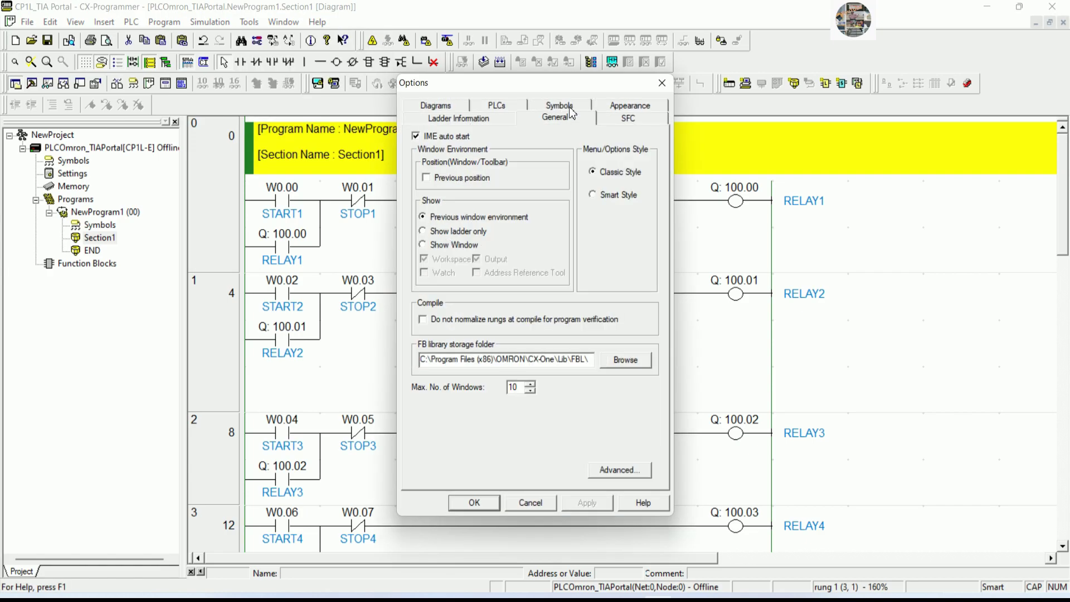
left_click(627, 107)
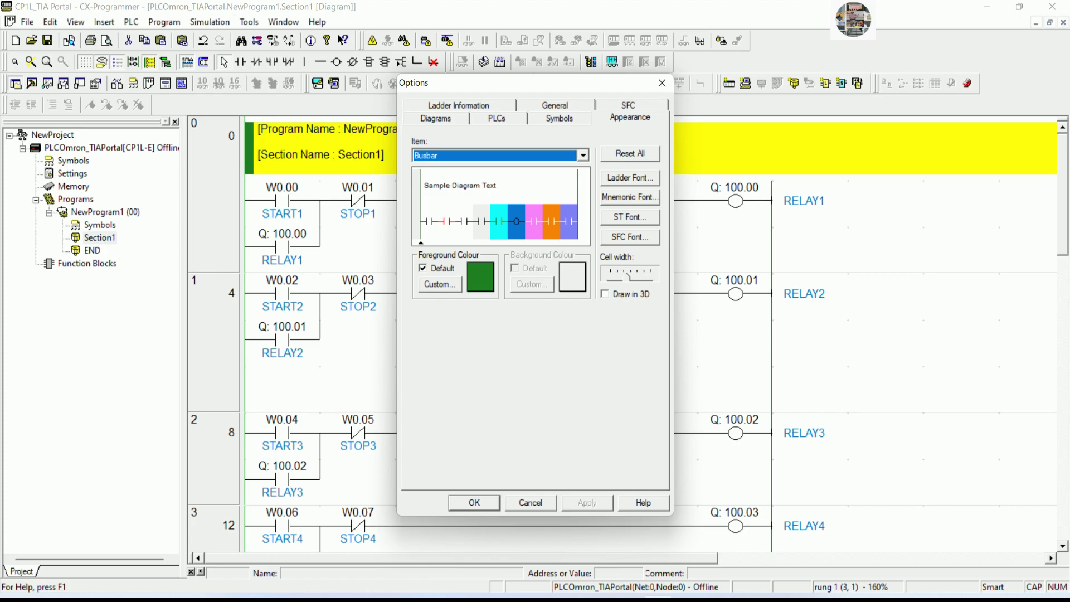
left_click(662, 85)
left_click(414, 367)
scroll(491, 349, "down", 8)
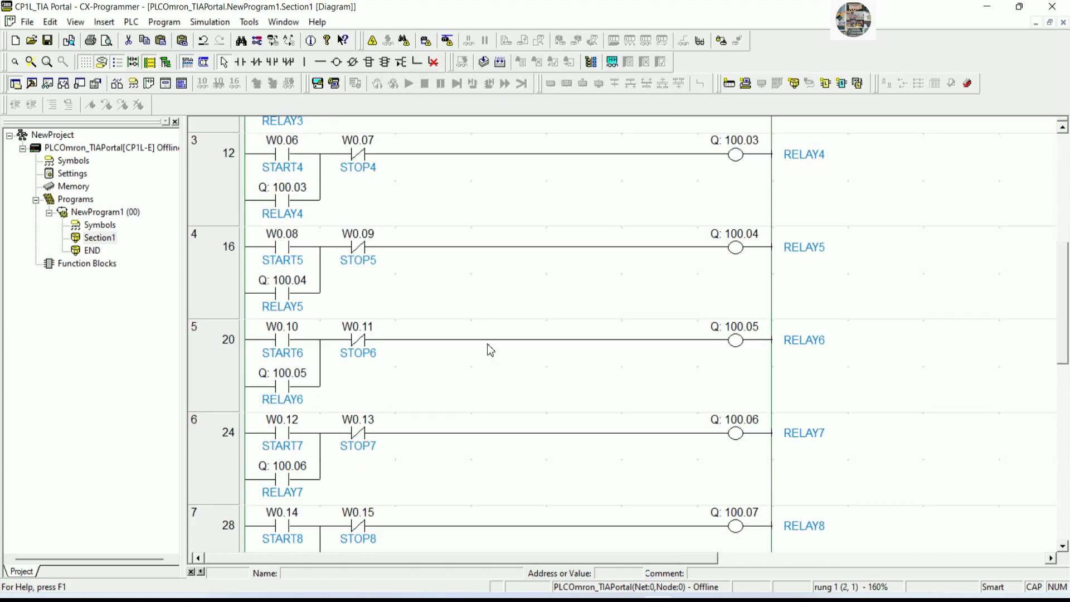
scroll(614, 421, "up", 5)
scroll(611, 399, "up", 3)
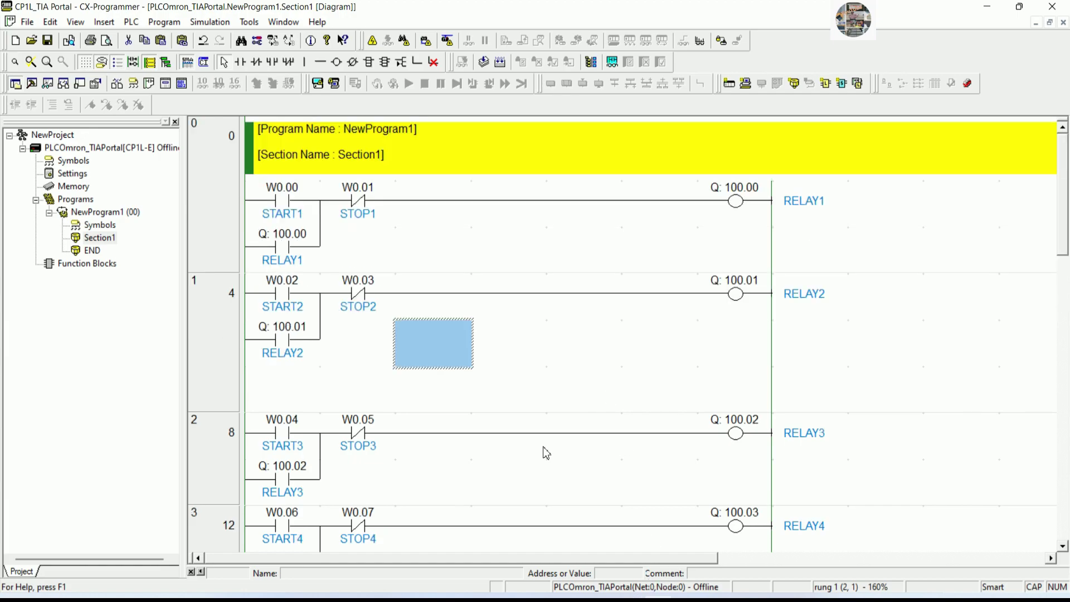
Step: Switch to Notepad and add a new line reading "Next let create TIA Portal V17 for"
key("alt+Tab")
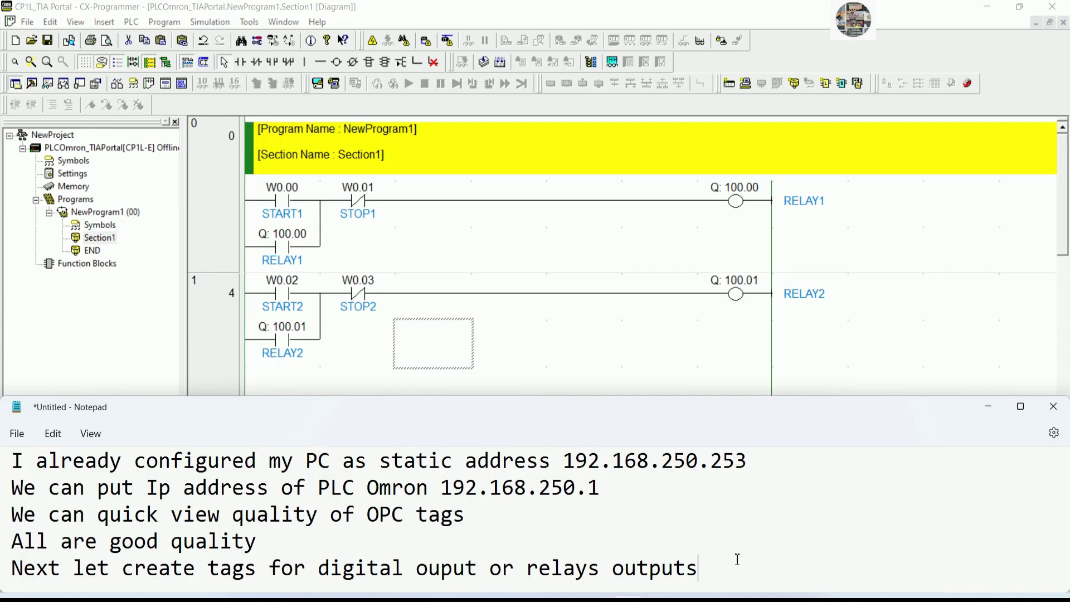
key("Return")
type("nEXT")
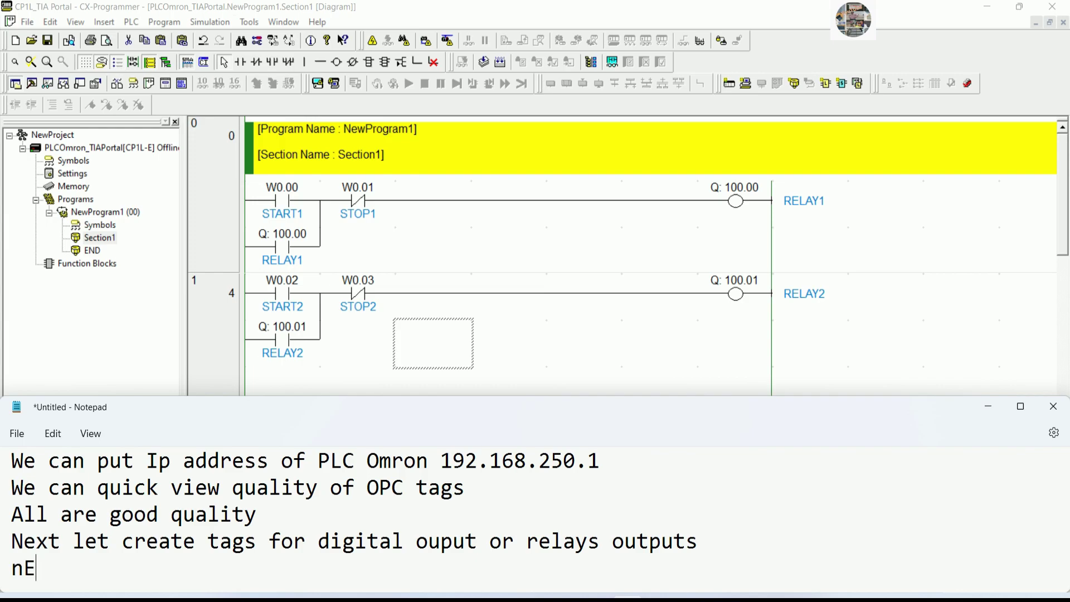
key("BackSpace")
key("BackSpace")
key("BackSpace")
key("BackSpace")
type("Next let cr")
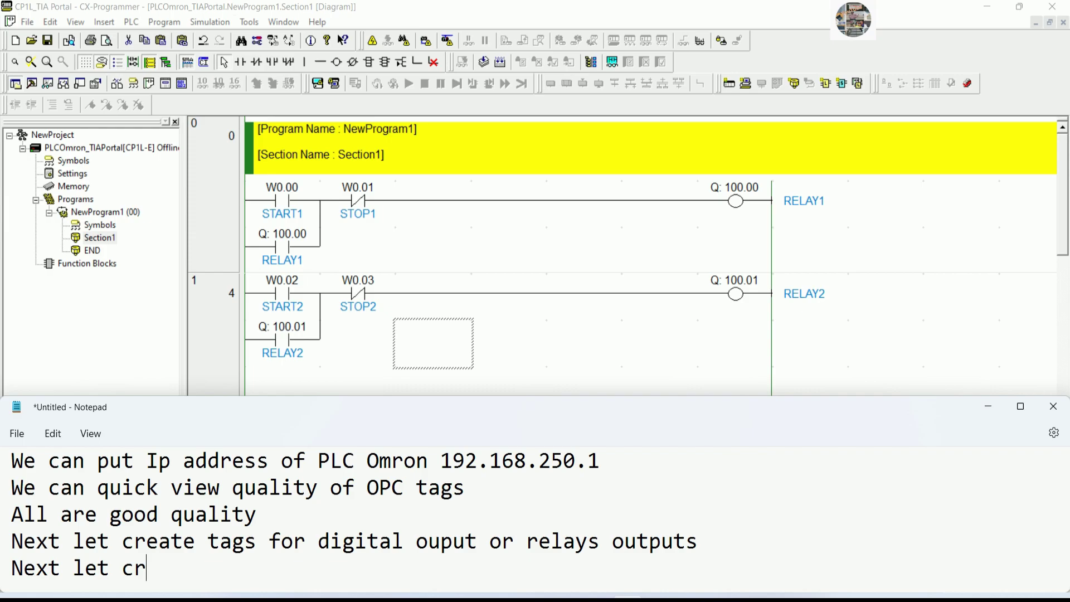
type("eate TIA Por")
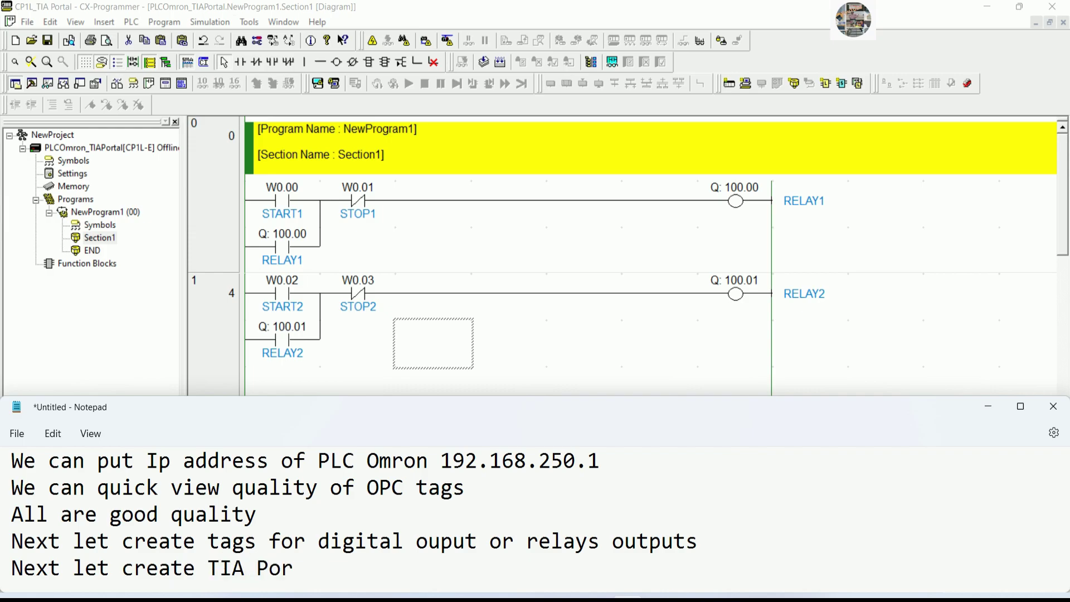
type("tal V17 for")
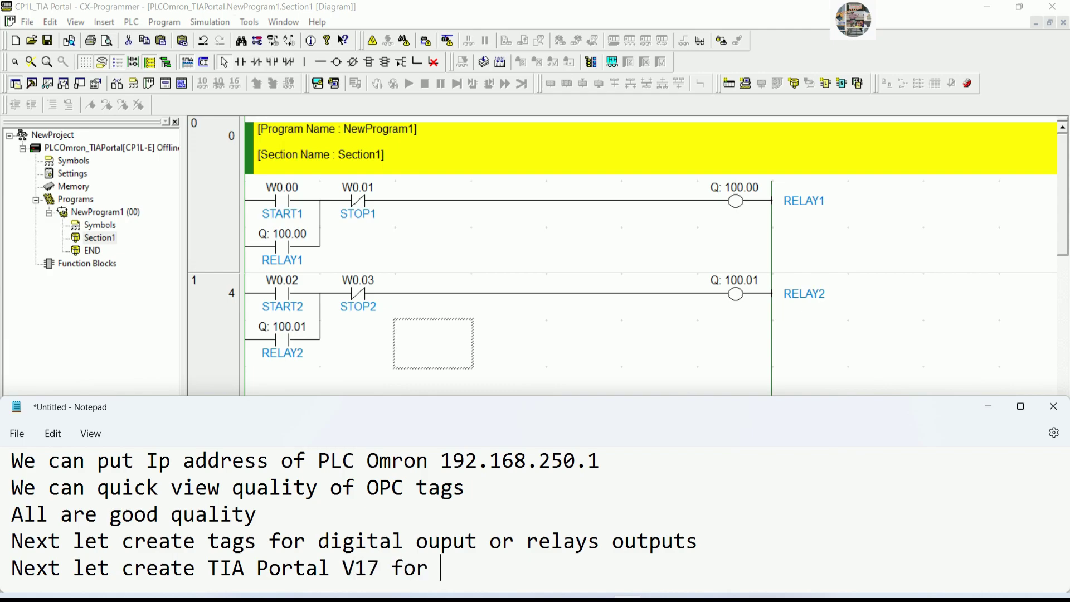
Step: Insert the word "project" before "TIA Portal V17" in the last line of the note
key("Left")
key("Left")
key("Left")
key("Left")
key("Left")
key("Left")
key("Left")
key("Left")
key("Left")
key("Left")
key("Left")
key("Left")
key("Left")
key("Left")
key("Left")
key("Left")
key("Left")
key("Left")
key("Left")
key("Right")
type("project")
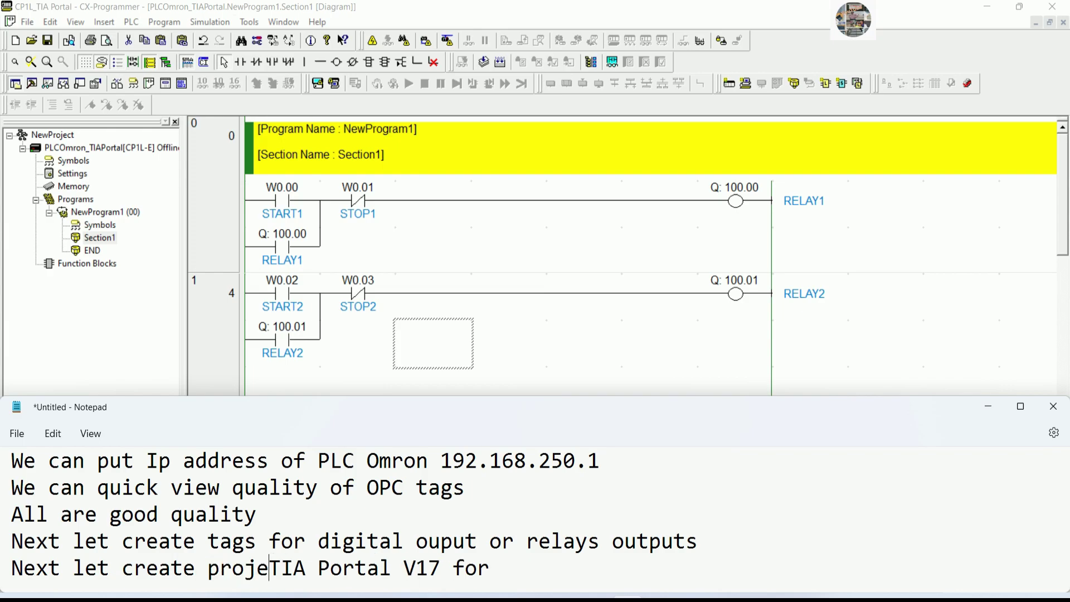
Step: Complete the note's last line with "control from HMI" and minimize Notepad
key("ctrl+Right")
key("ctrl+Right")
key("ctrl+Right")
key("ctrl+Right")
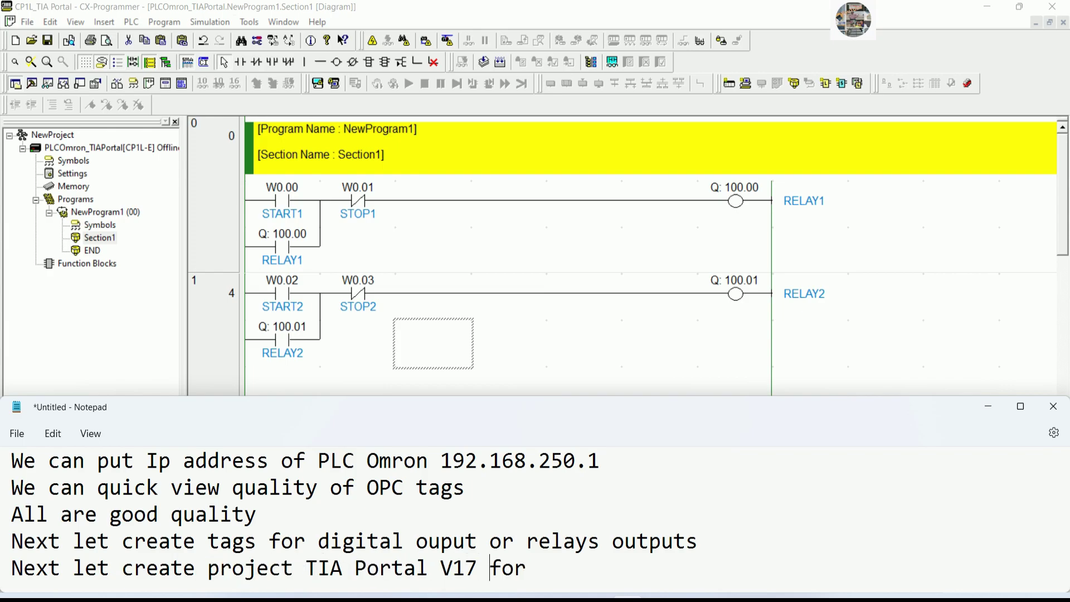
type("control ")
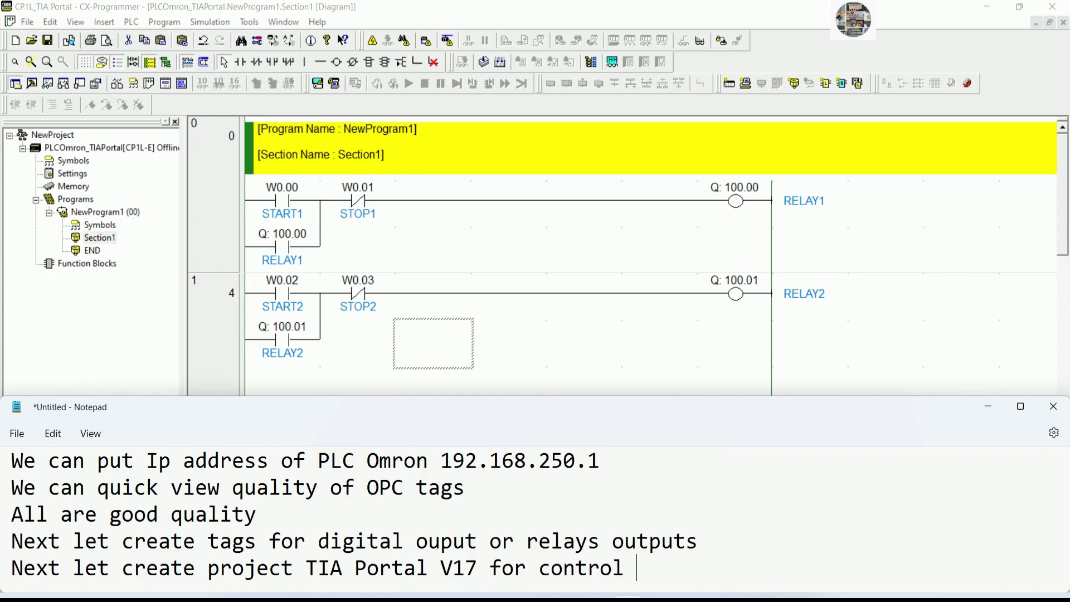
type("from HMI")
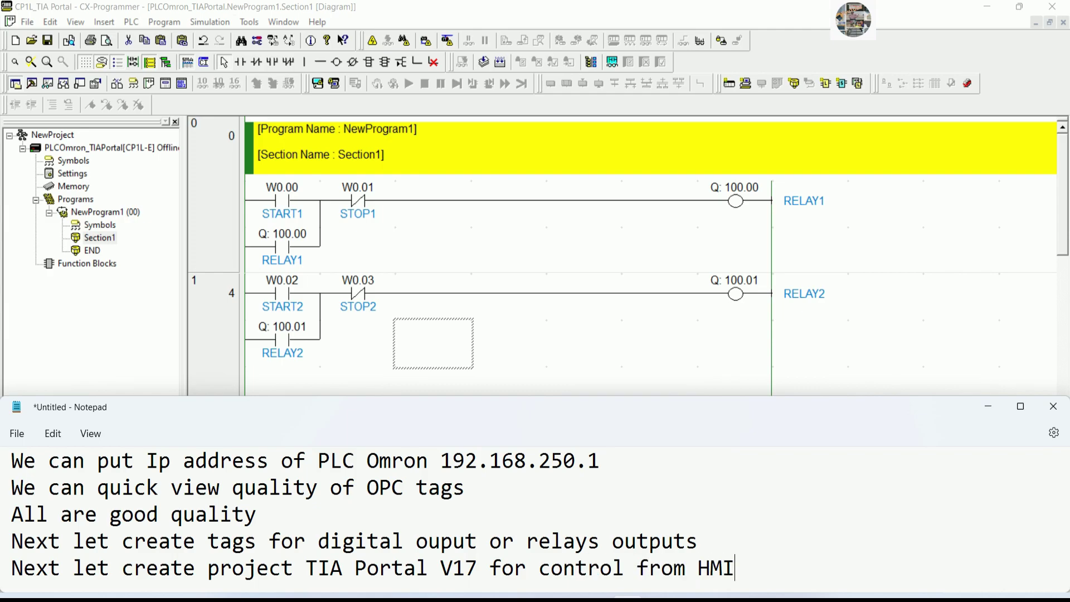
left_click(988, 407)
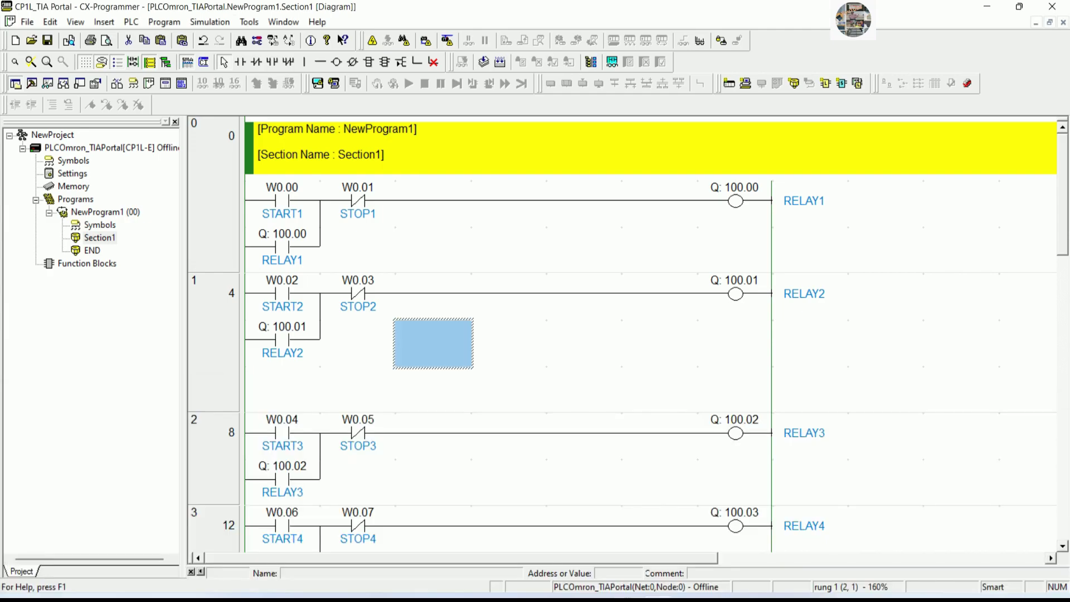
Step: Launch TIA Portal V17 from the desktop and create a new project named "PLC Omron CP1L OPC Server"
key("super+d")
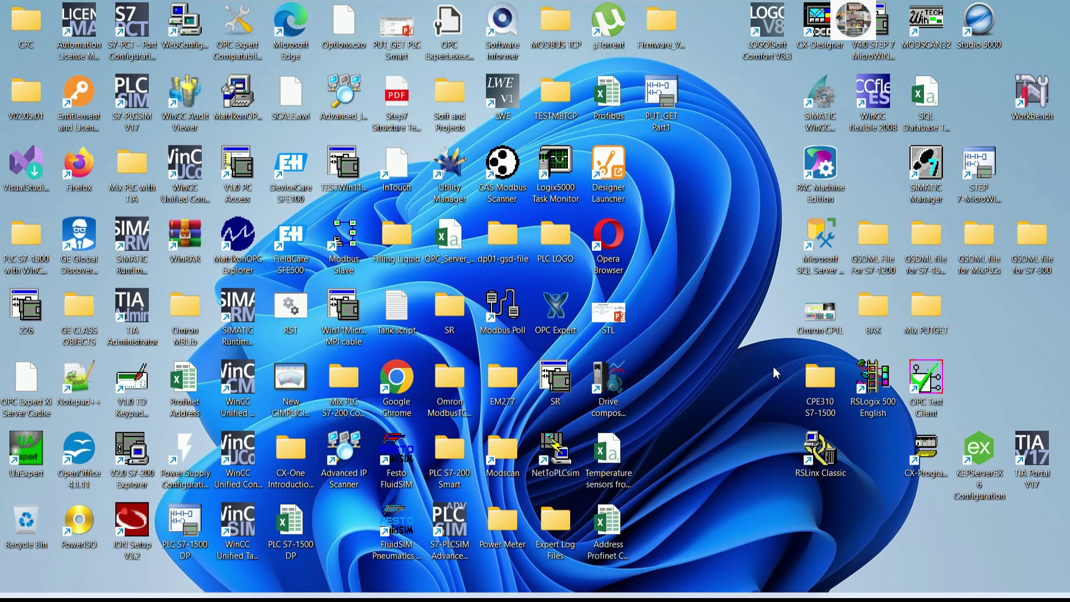
double_click(1032, 452)
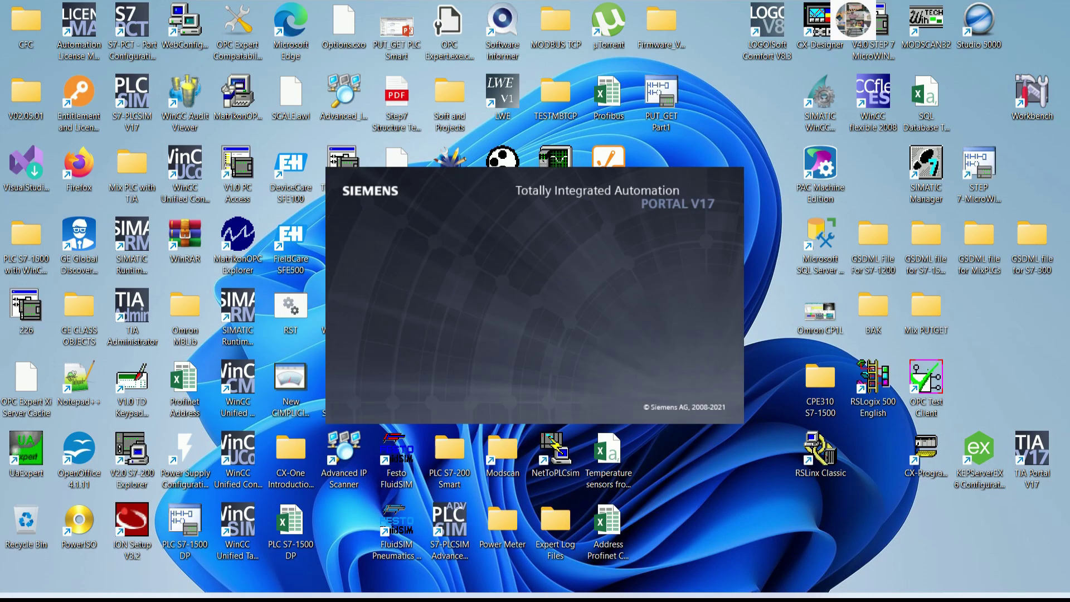
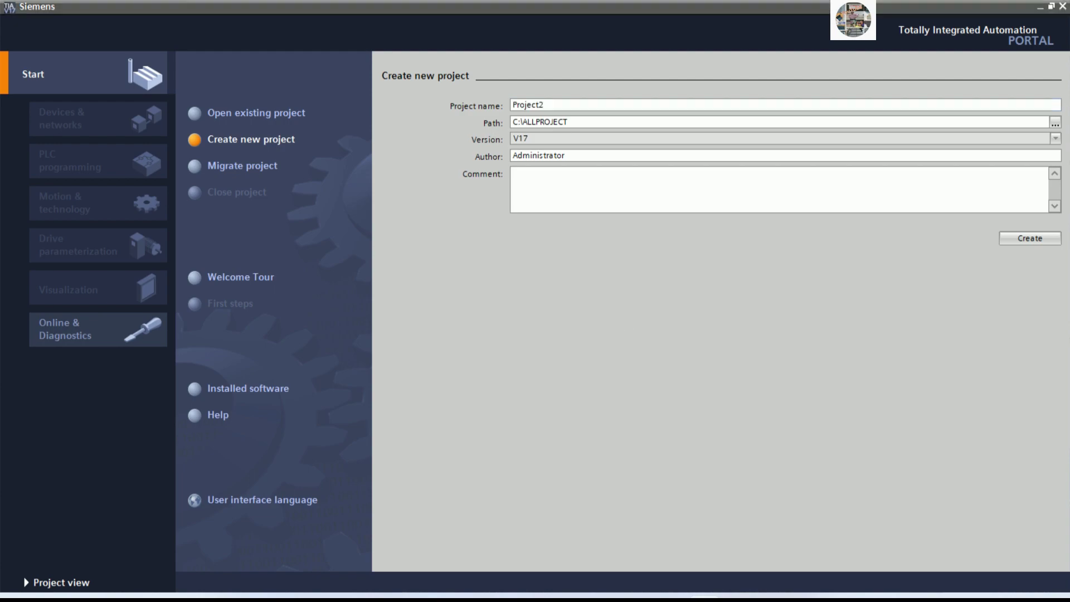
double_click(539, 106)
type("PLC Omron")
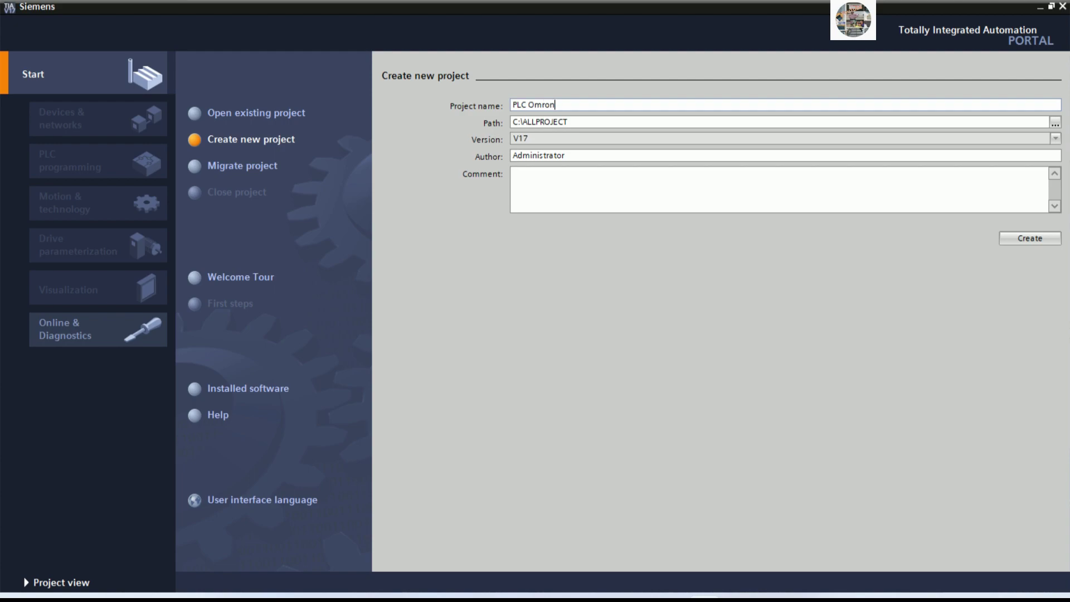
type(" CP1L OPC Server")
left_click(1019, 238)
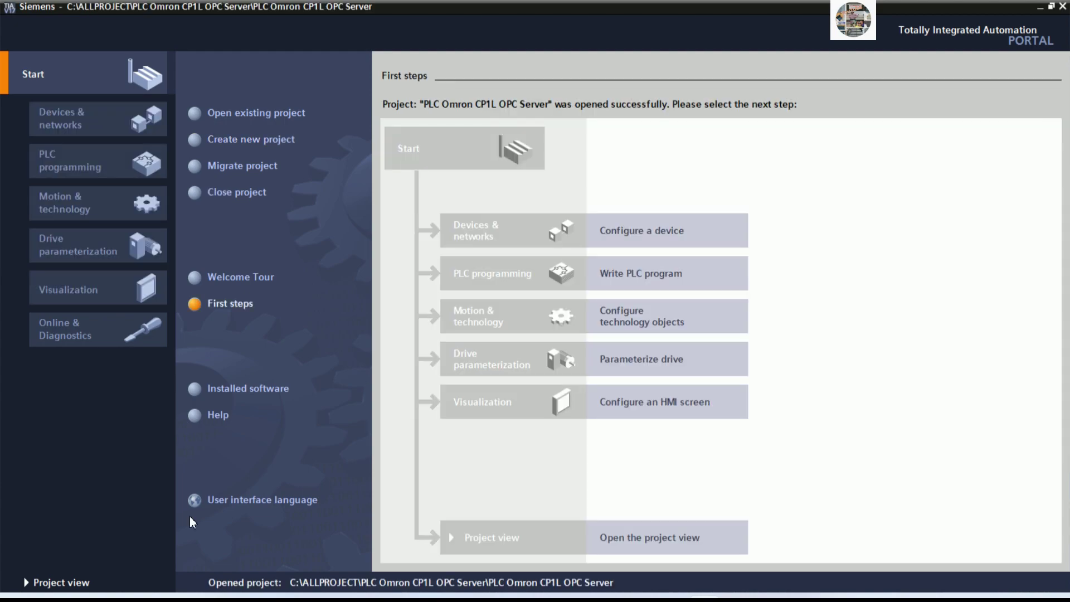
Step: In the project view, add a WinCC RT Advanced PC system, version 17.0.0.0, as a new device
left_click(66, 582)
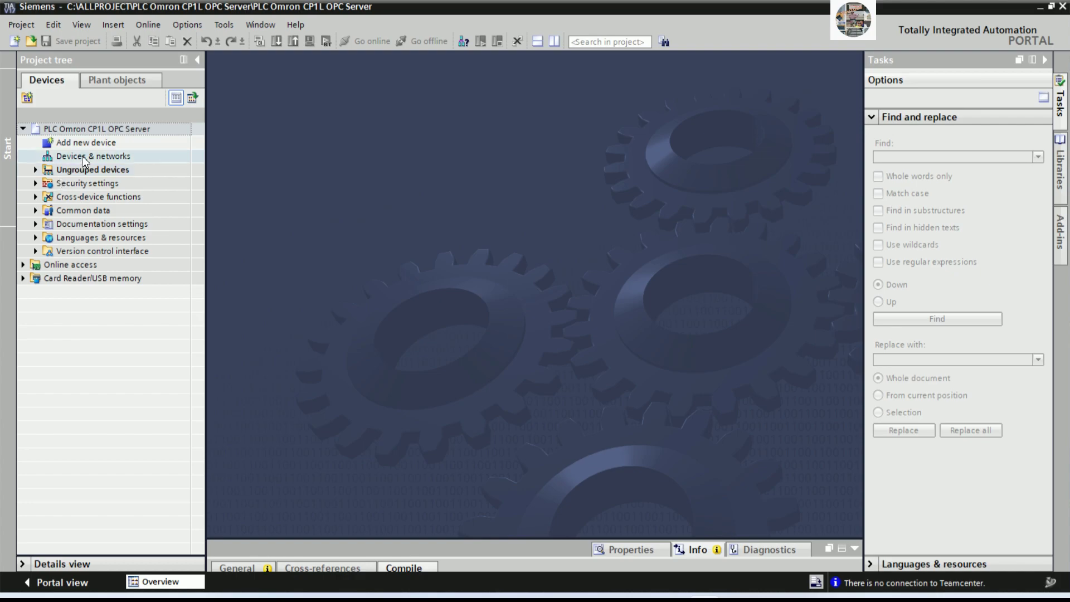
left_click(95, 144)
double_click(94, 144)
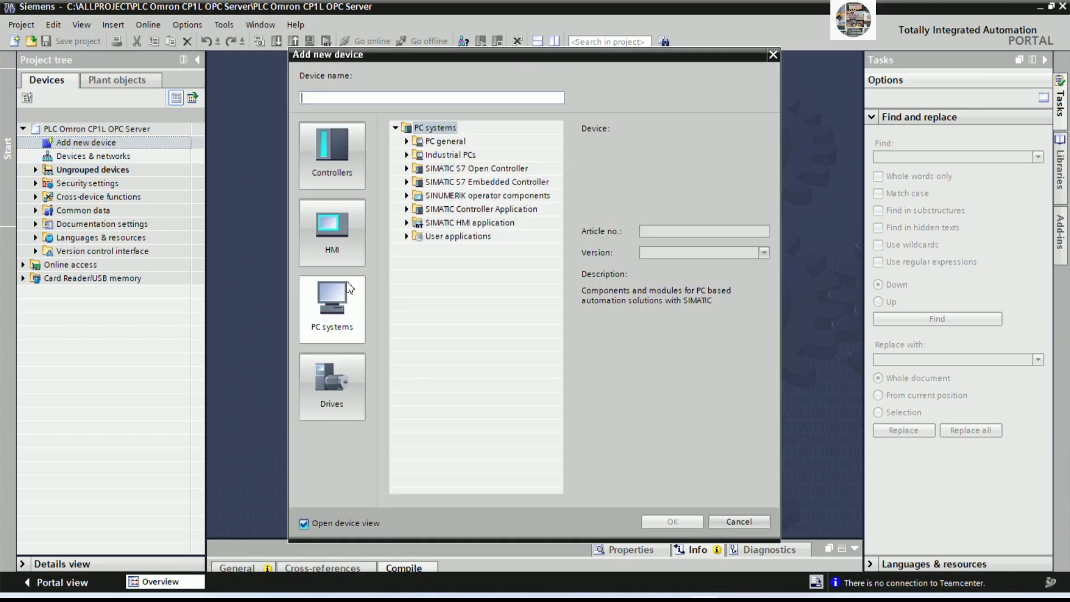
left_click(341, 298)
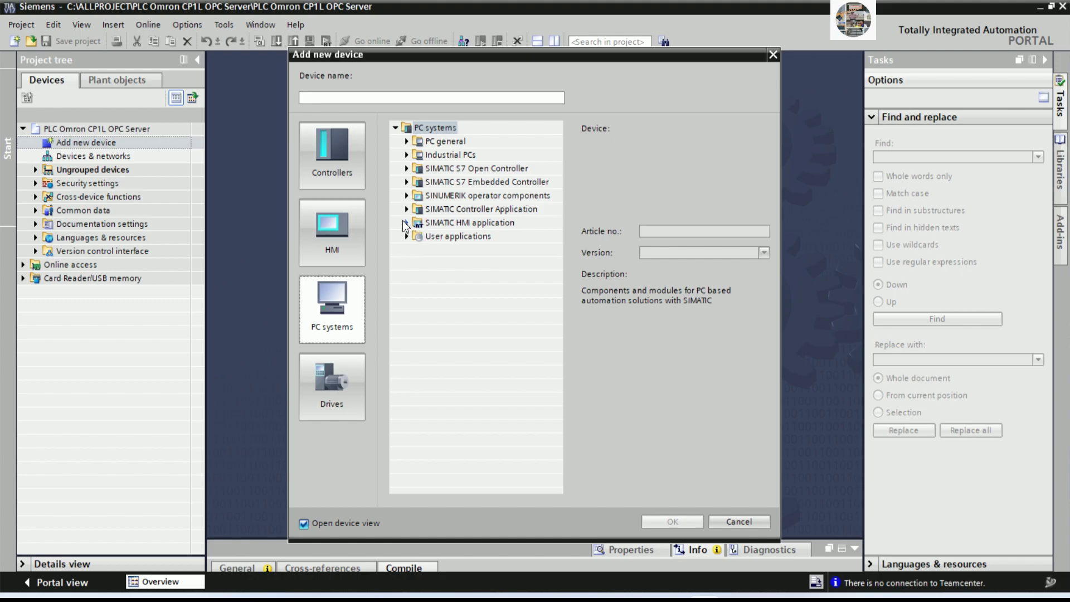
left_click(405, 222)
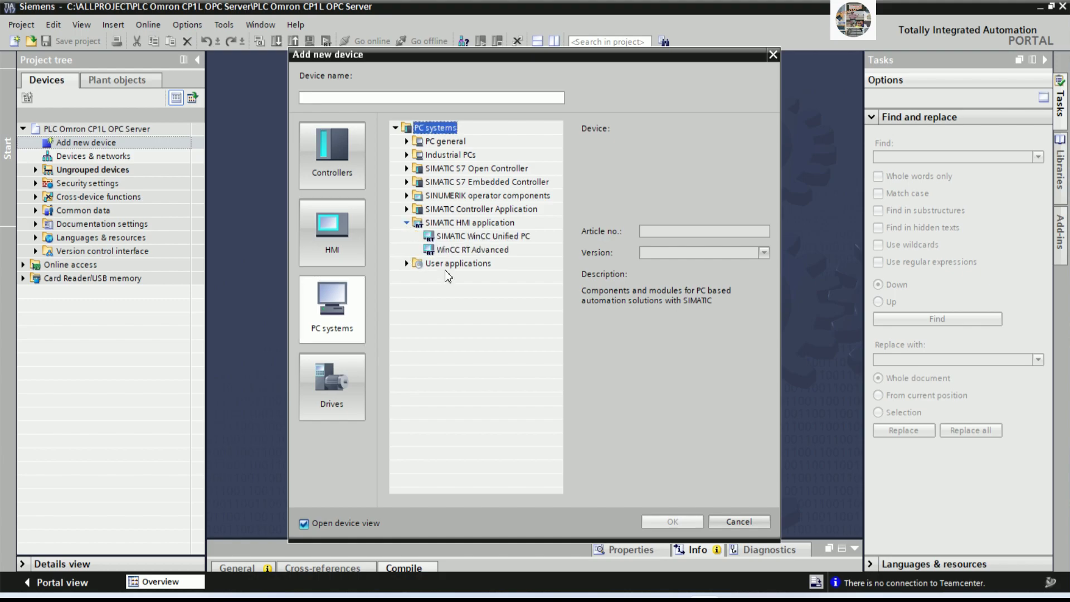
left_click(458, 250)
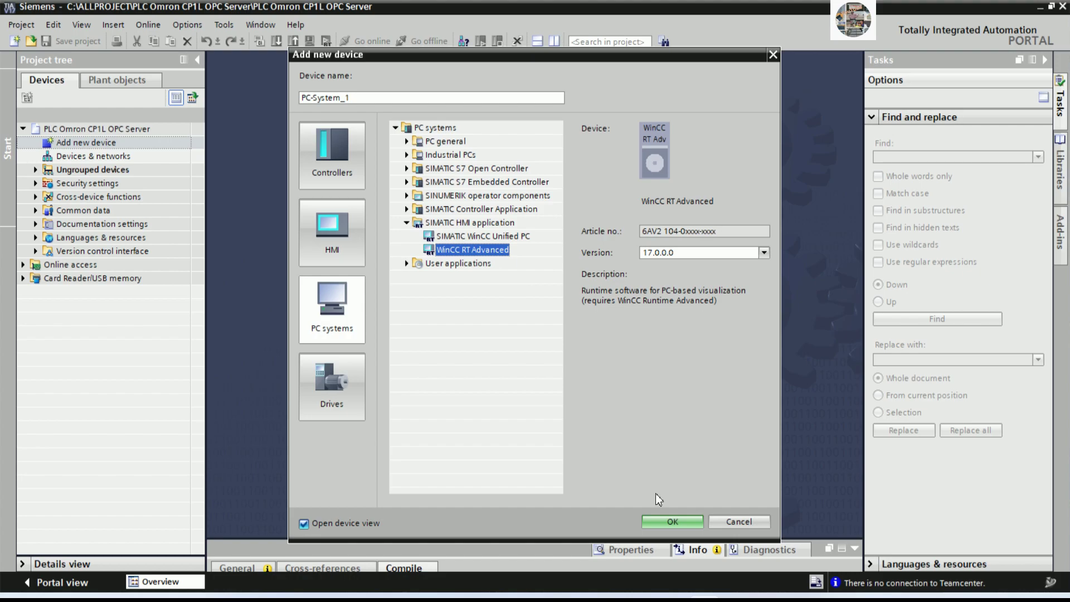
left_click(668, 514)
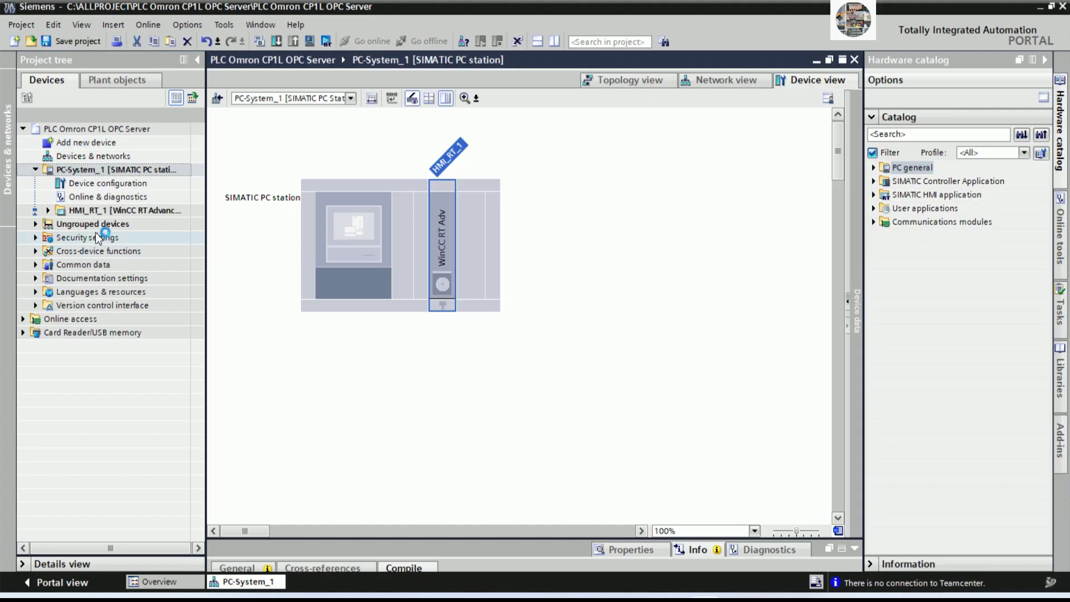
Step: Add a new screen to the HMI_RT_1 runtime of PC-System_1
left_click(48, 211)
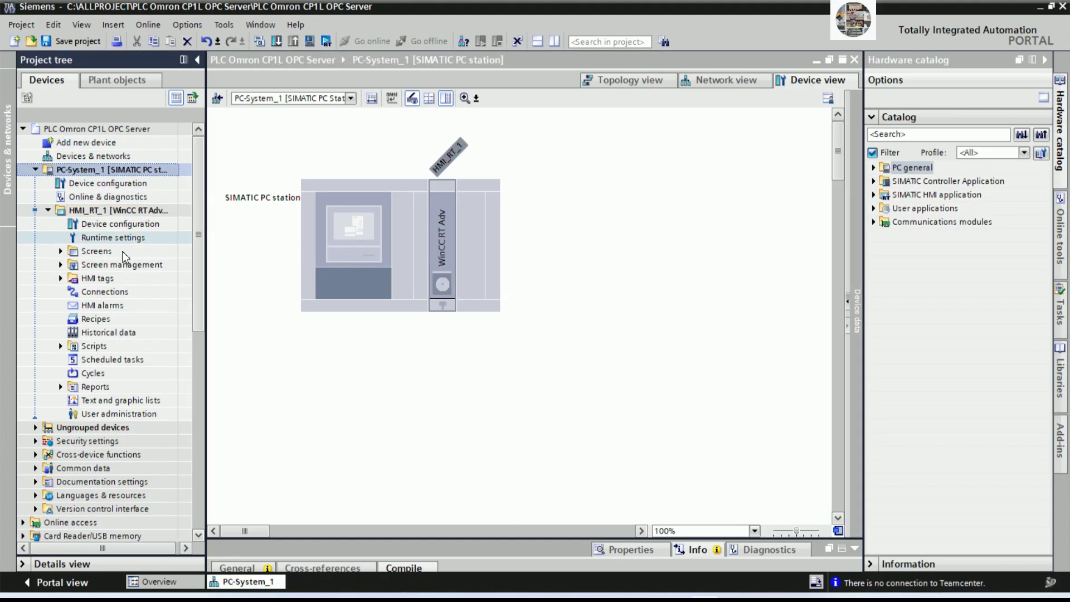
left_click(442, 234)
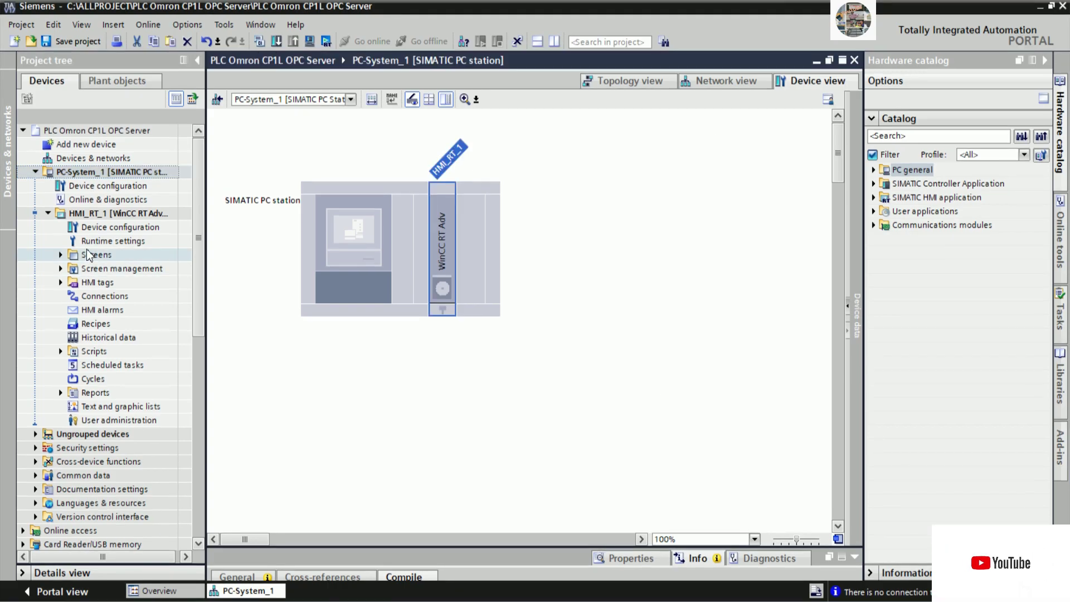
double_click(83, 255)
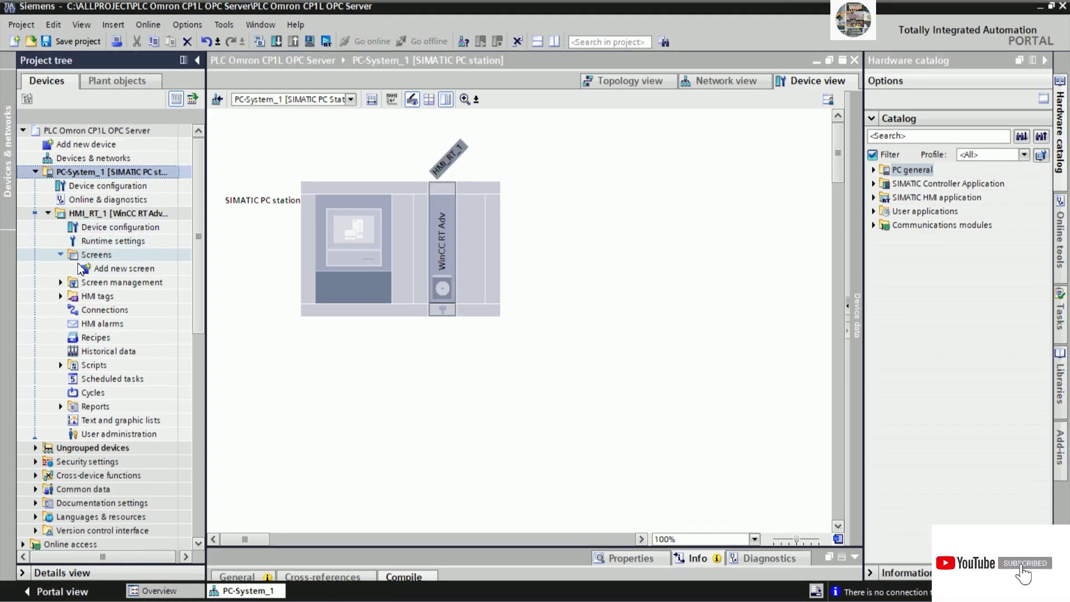
left_click(84, 268)
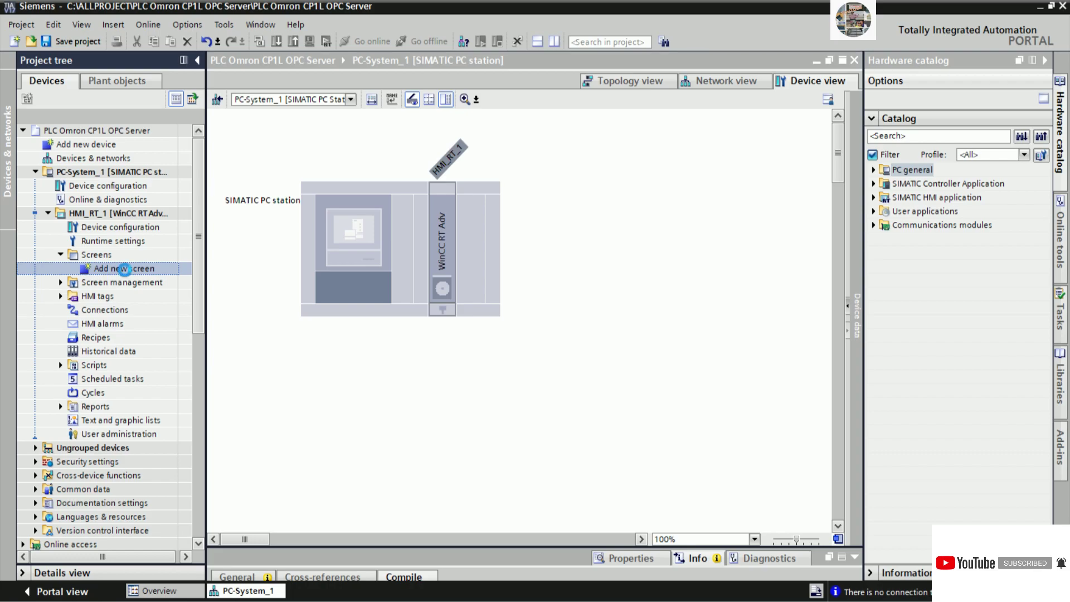
double_click(111, 269)
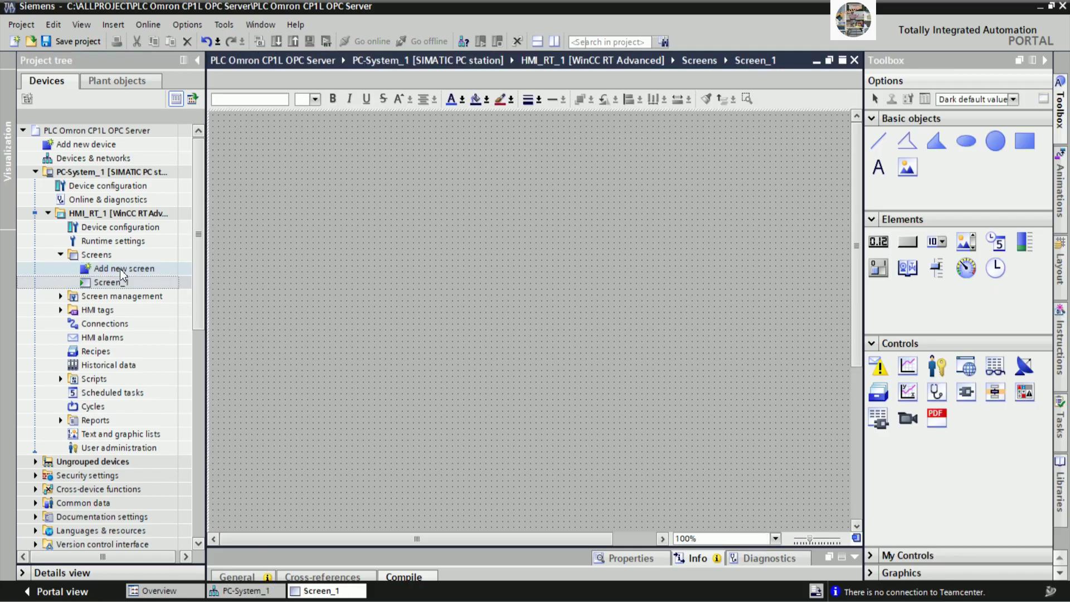
Step: Rename the new HMI screen as RELAY CONTROL
right_click(111, 285)
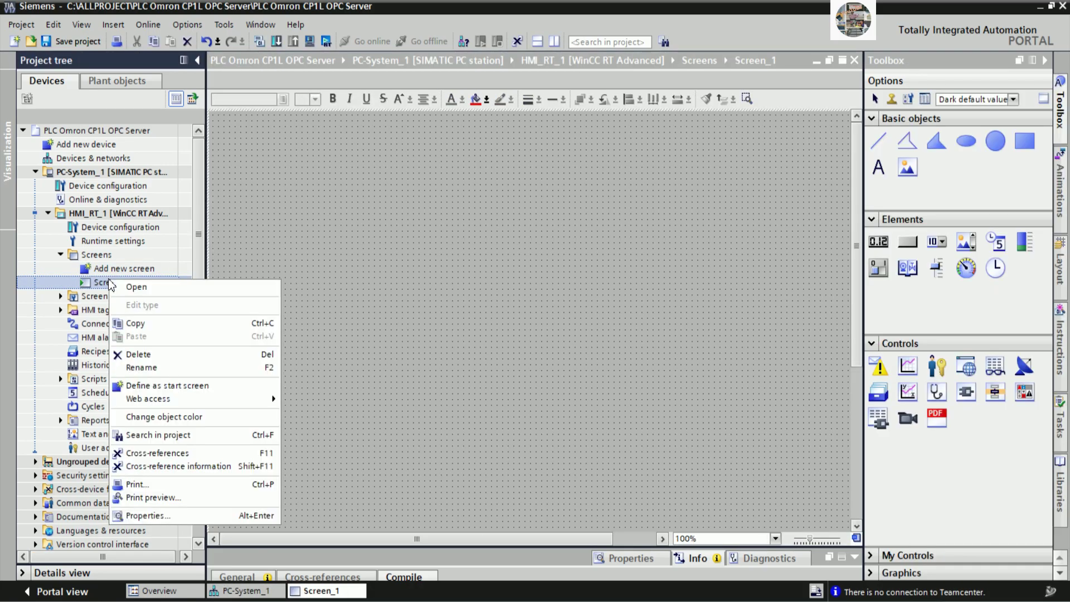
left_click(159, 367)
type("RELAY ")
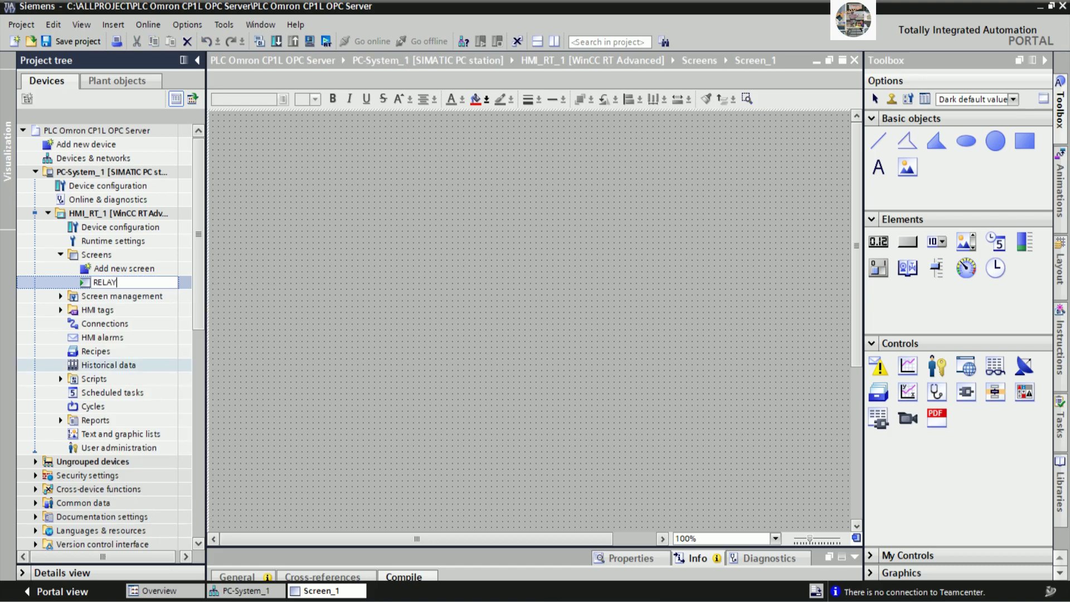
type("CONTR")
key("Return")
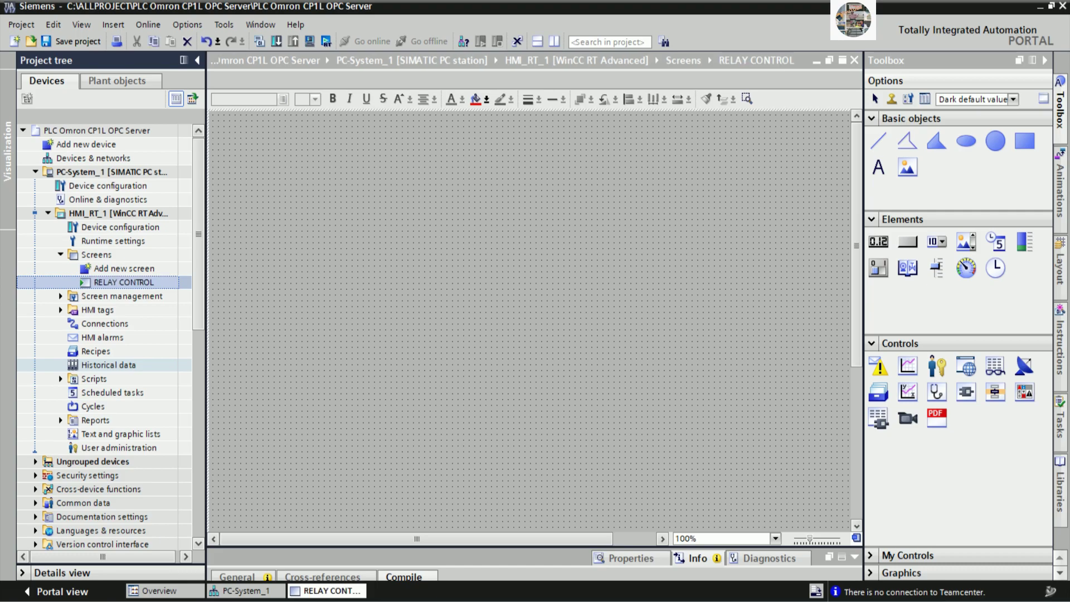
Step: Turn off full-screen mode in the HMI_RT_1 runtime settings and return to the RELAY CONTROL screen
double_click(115, 241)
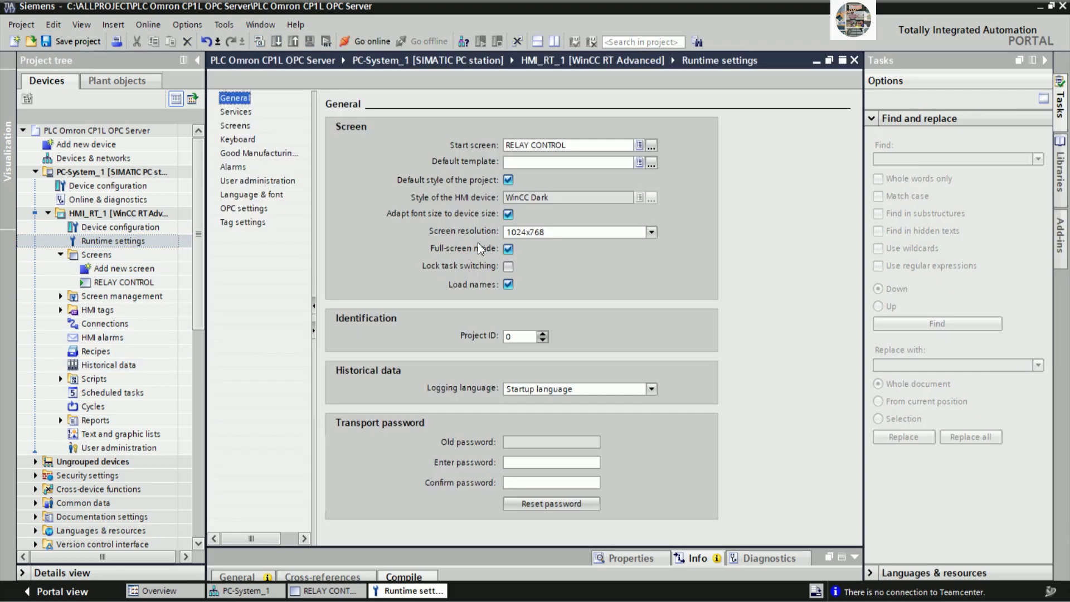
left_click(508, 249)
double_click(114, 282)
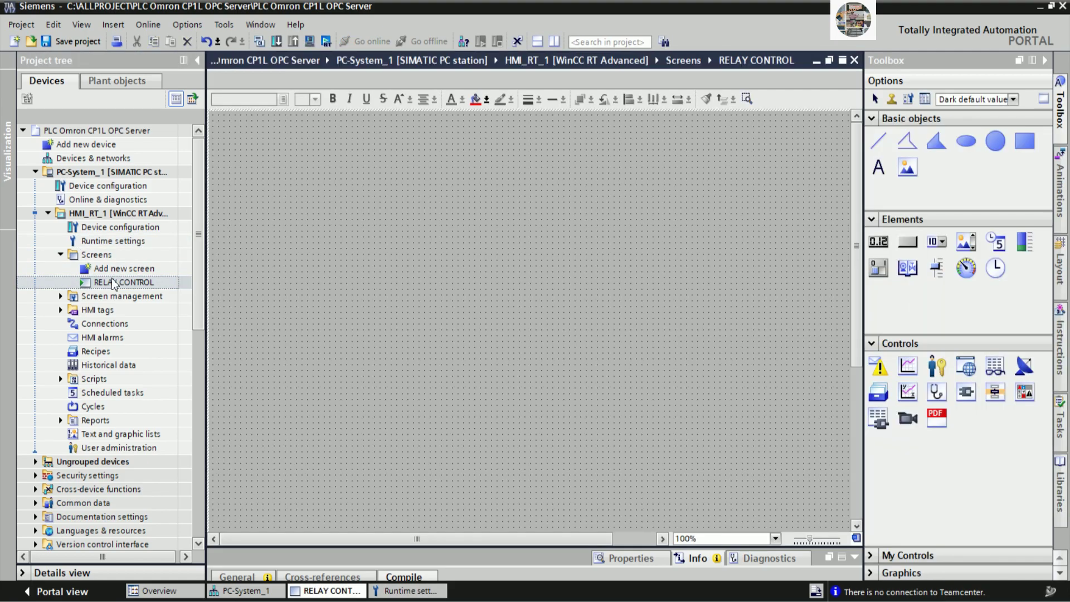
Step: Add an HMI connection named PLCCP1L to HMI_RT_1 and set its communication driver to OPC
double_click(98, 323)
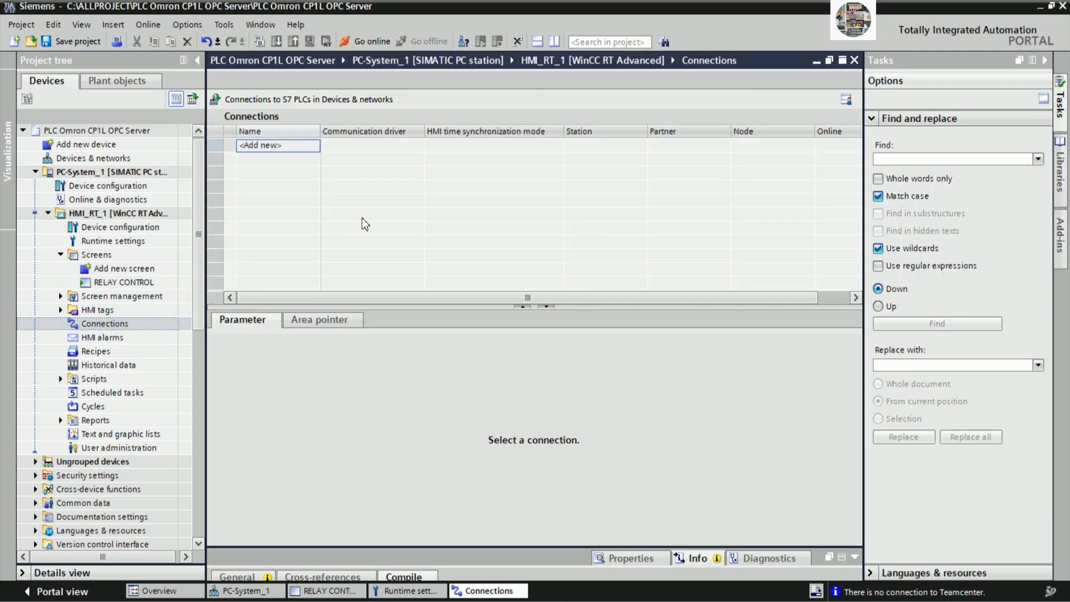
type("PLCC")
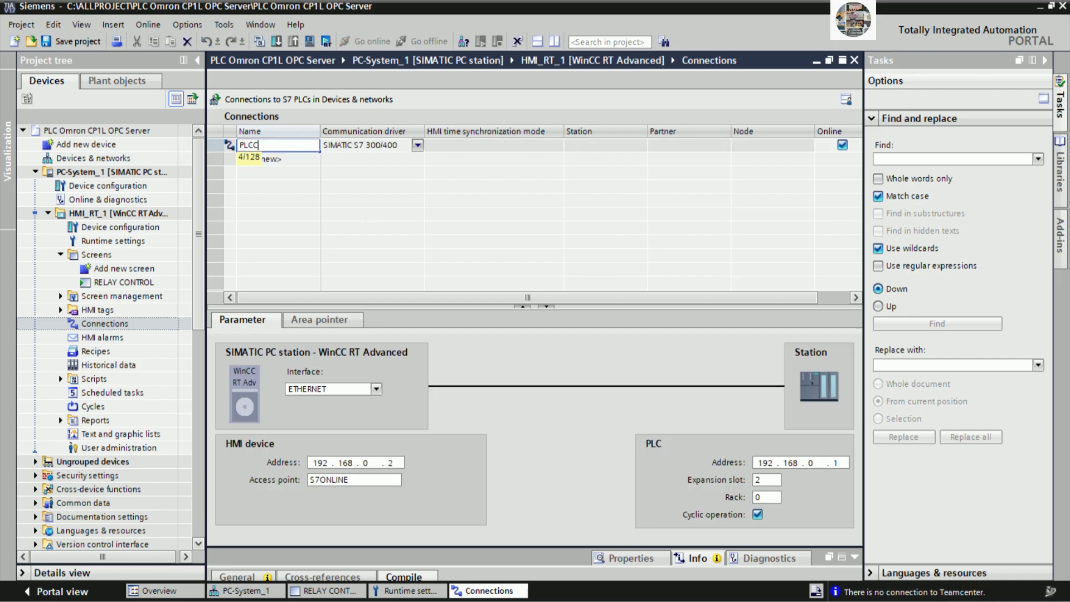
type("P1L")
key("Return")
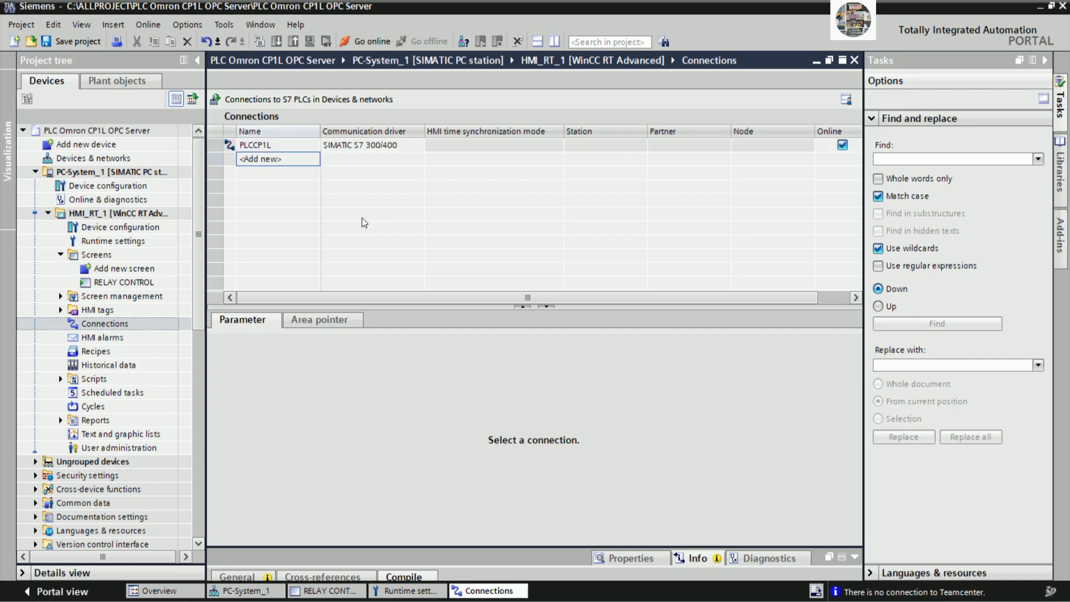
left_click(411, 148)
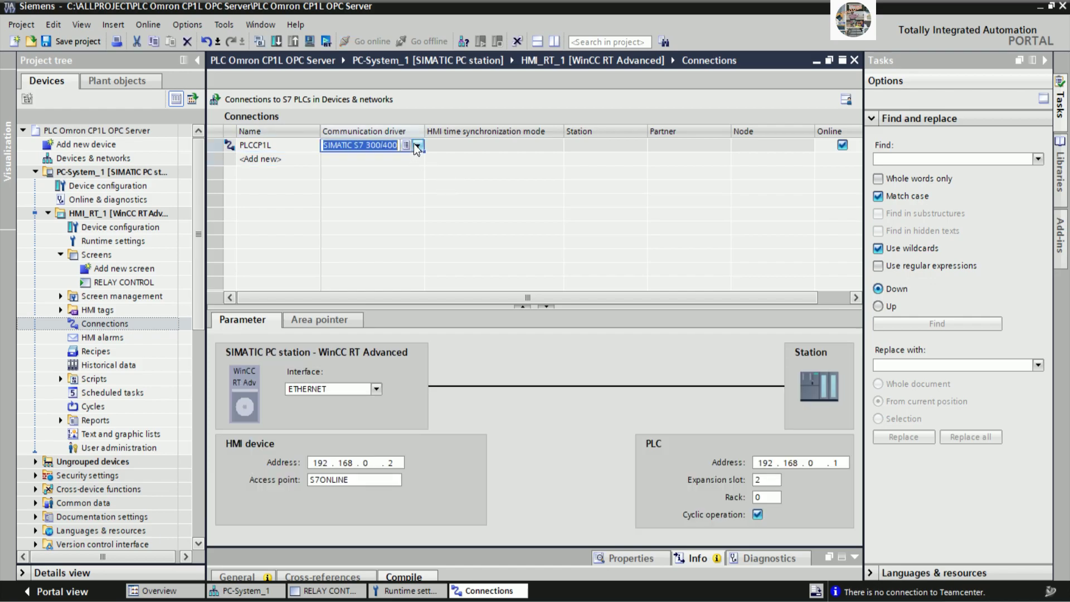
left_click(417, 146)
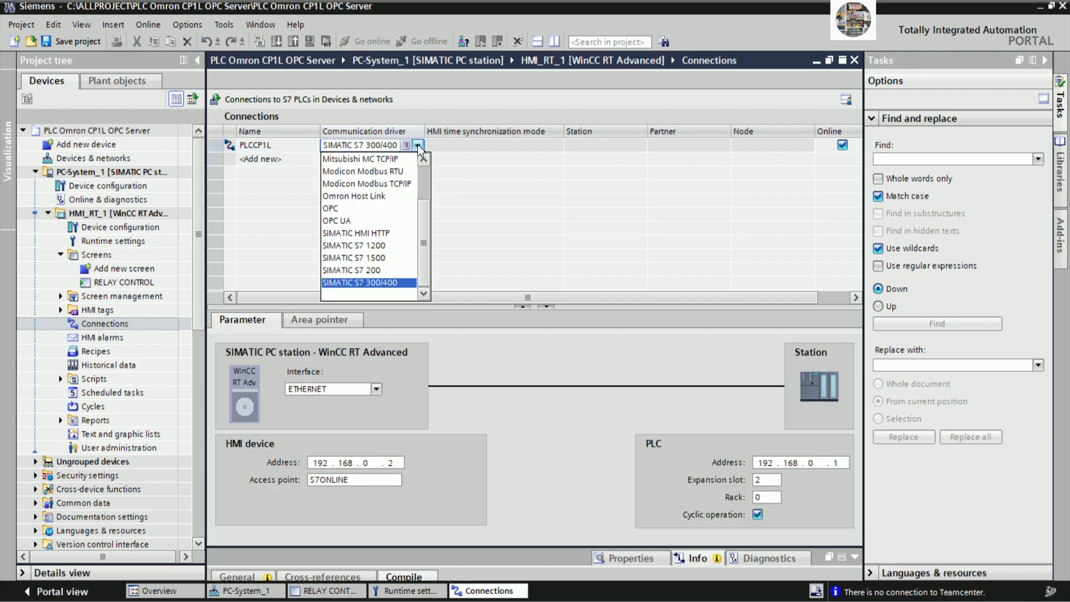
left_click(336, 211)
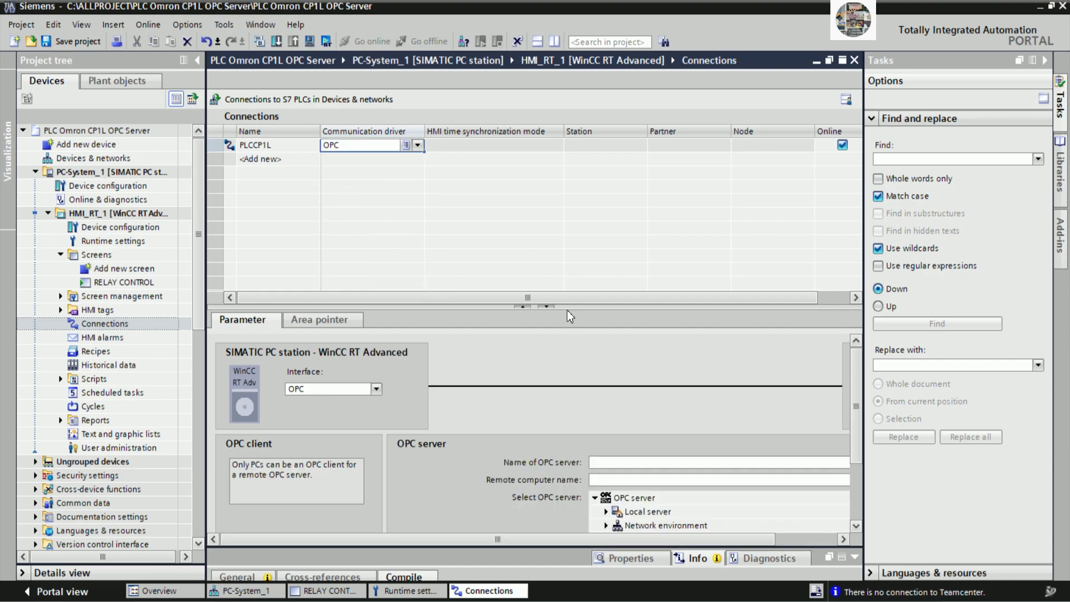
Step: Switch to Notepad and add the line "Name of OPC Server we can type: Kepware.KEPServer.EX.V6"
left_click(602, 462)
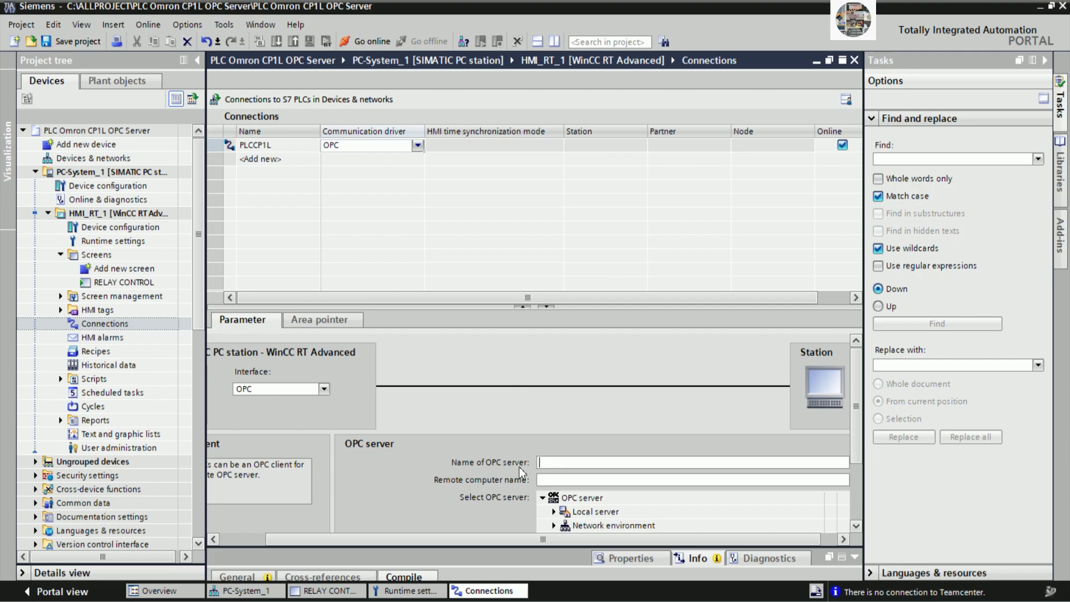
mouse_move(625, 598)
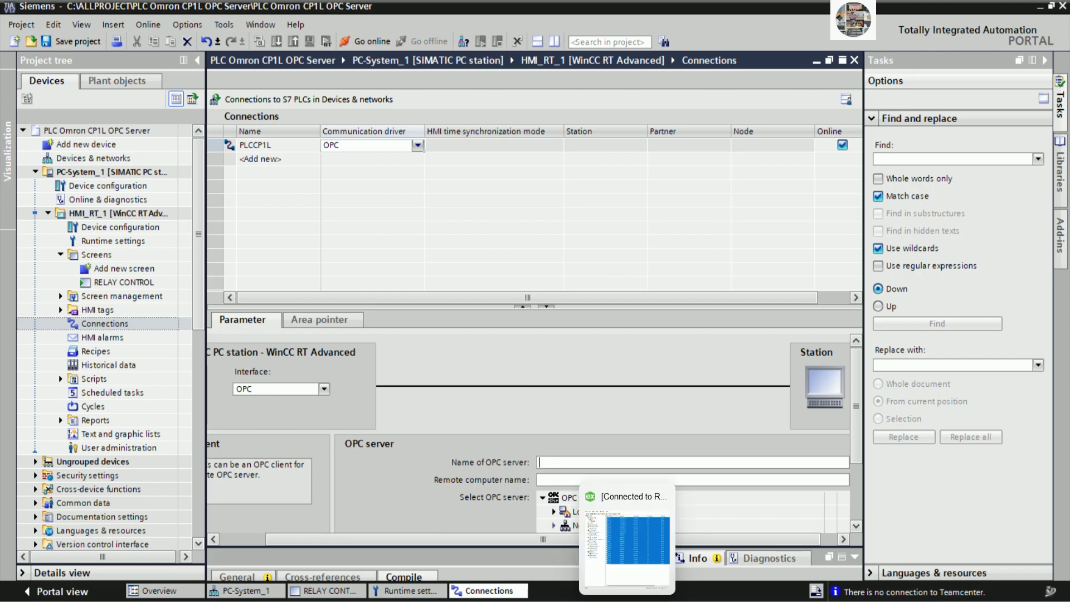
key("alt+Tab")
key("Return")
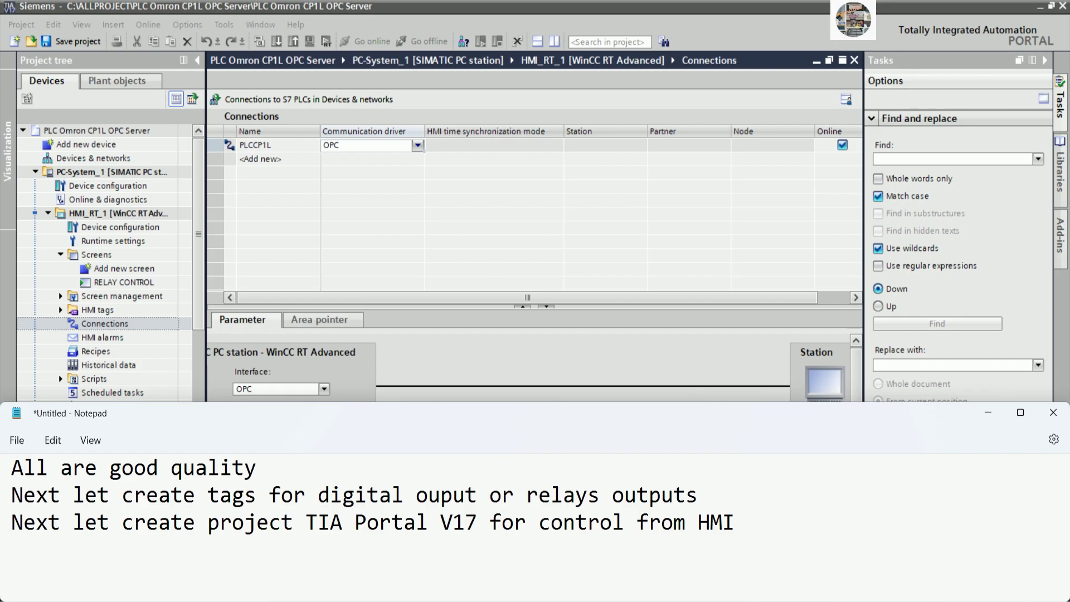
type("nAM")
key("BackSpace")
key("BackSpace")
key("BackSpace")
type("Name of OPC Server we can type")
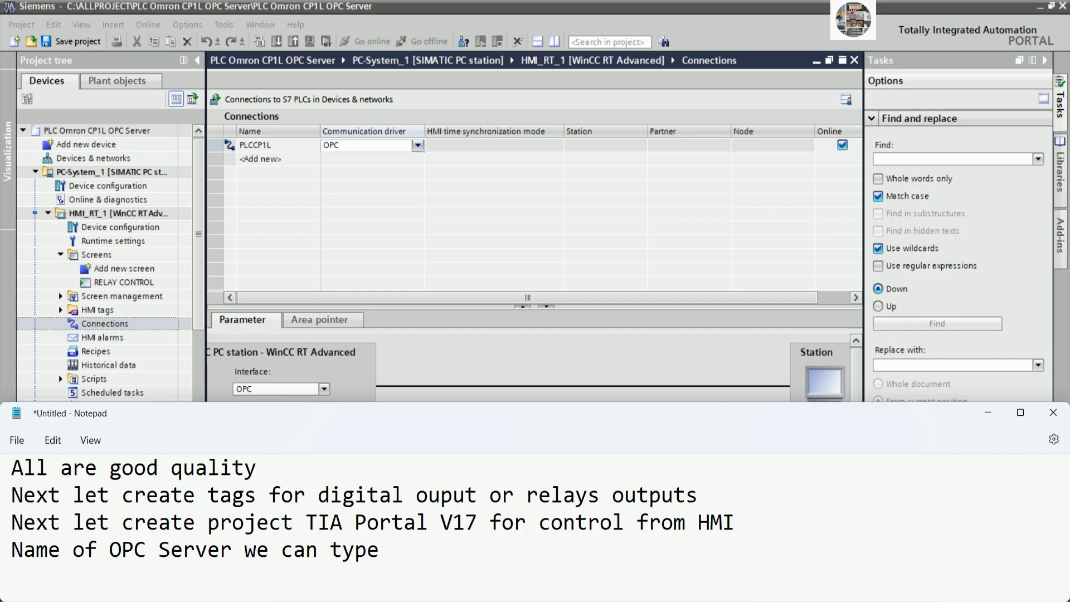
type(" Ke")
key("BackSpace")
key("BackSpace")
key("BackSpace")
type(":")
type("pware.KEPServer.EX")
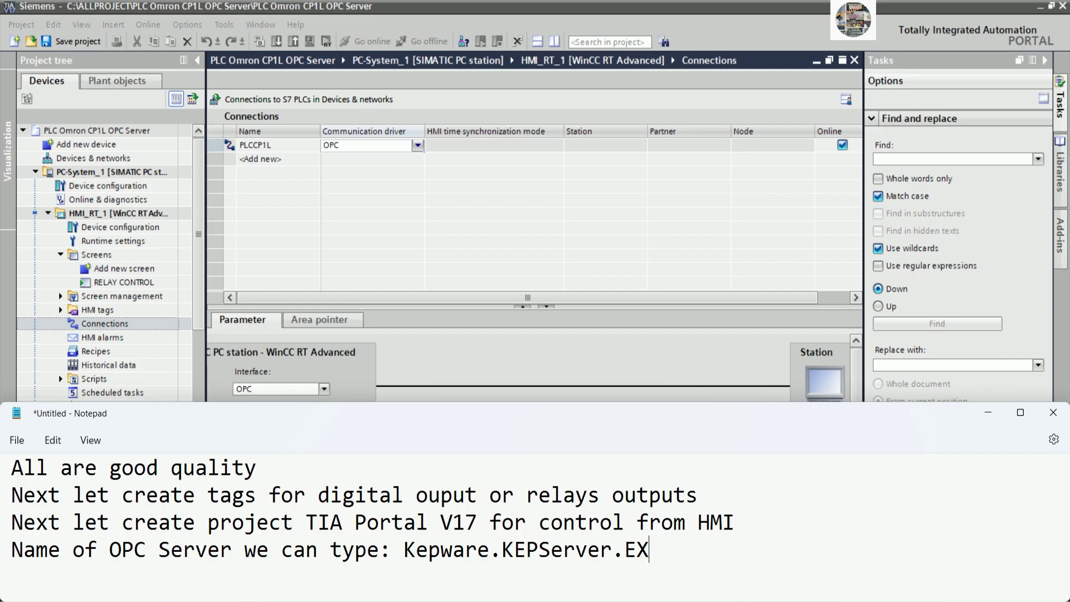
type(".V6")
Step: Correct the server name in the note to Kepware.KEPServerEX.V6 and copy it
left_click_drag(404, 550, 709, 550)
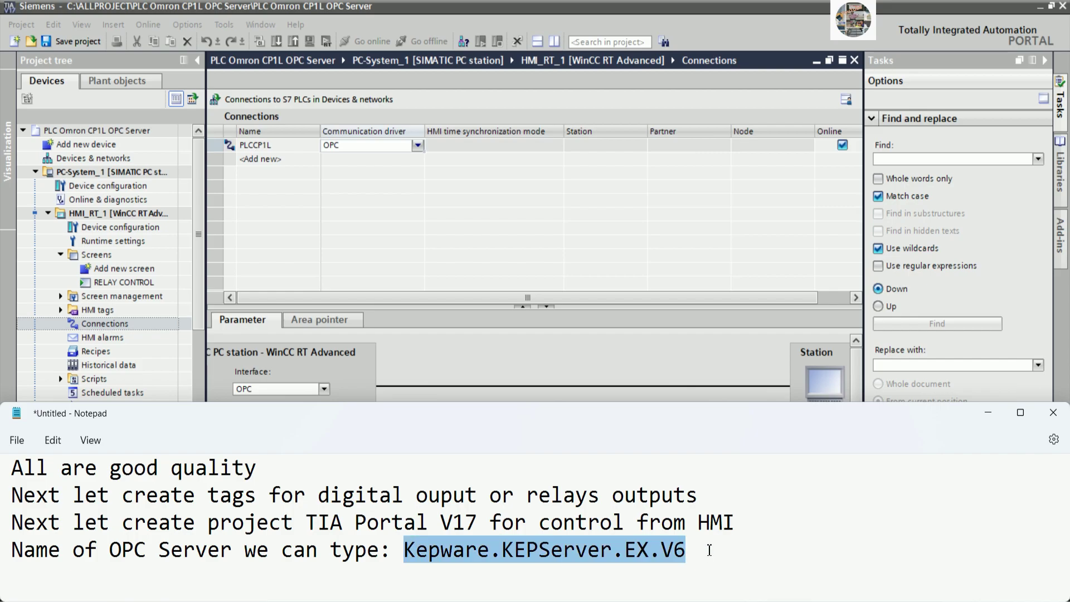
left_click(665, 552)
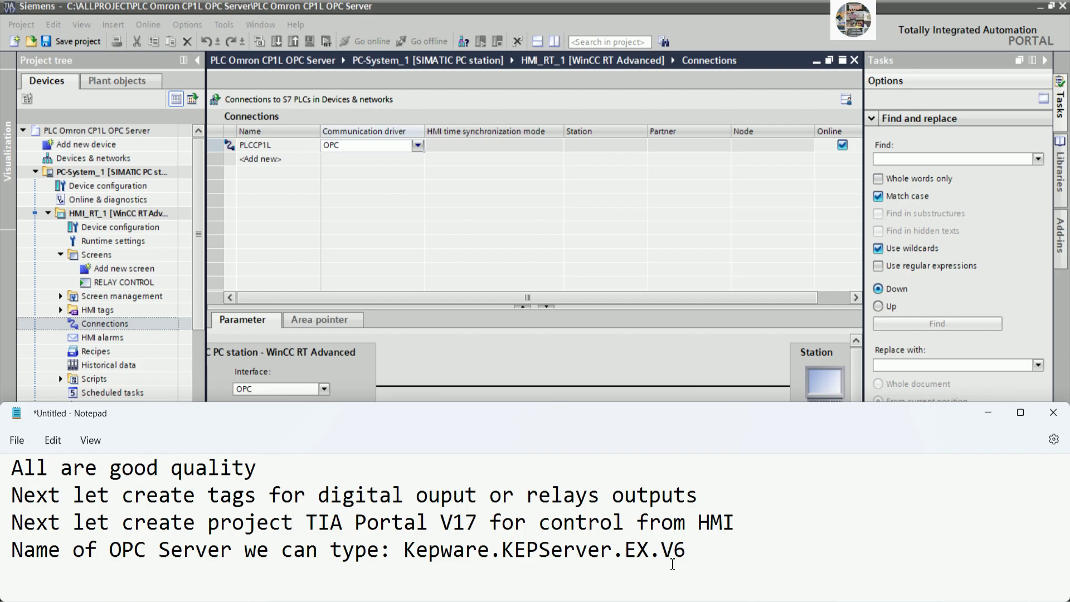
key("BackSpace")
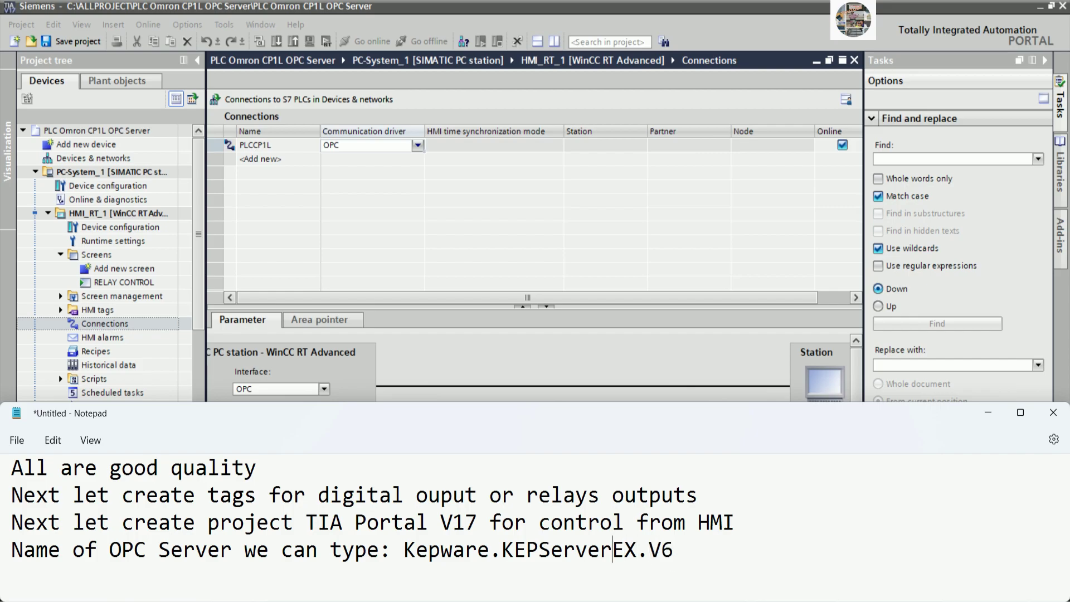
left_click_drag(404, 551, 677, 557)
key("super+c")
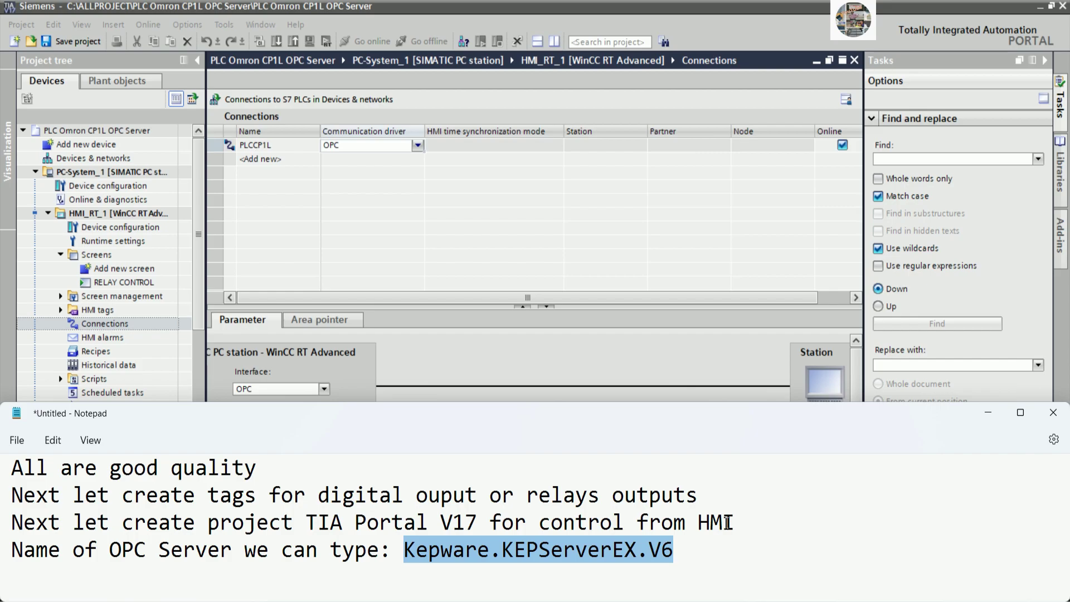
Step: Back in TIA Portal, paste Kepware.KEPServerEX.V6 as the OPC server name of the PLCCP1L connection
left_click(626, 365)
right_click(565, 464)
left_click(588, 498)
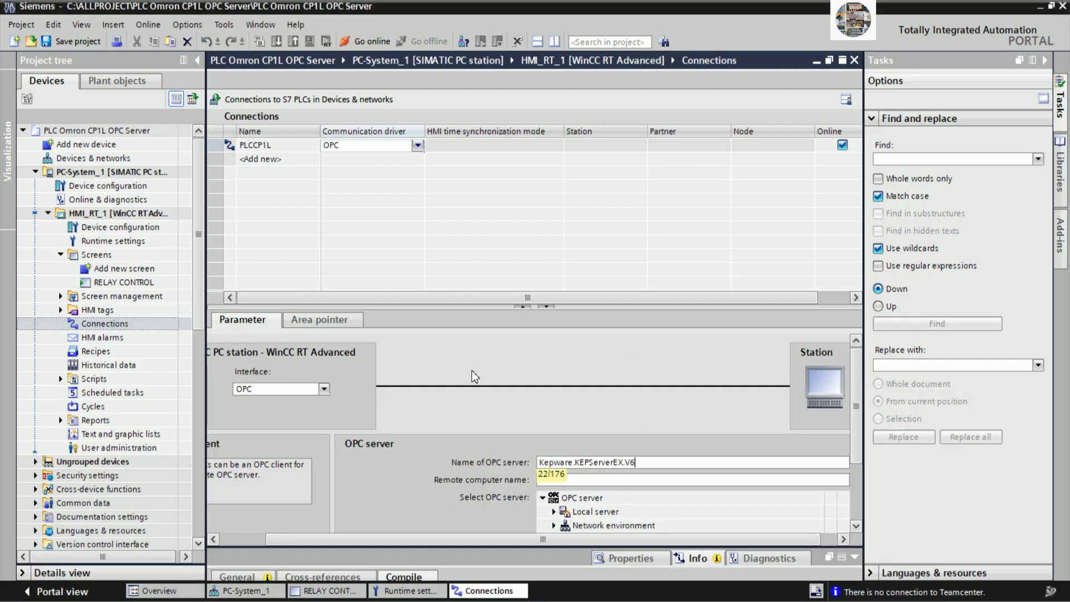
key("Tab")
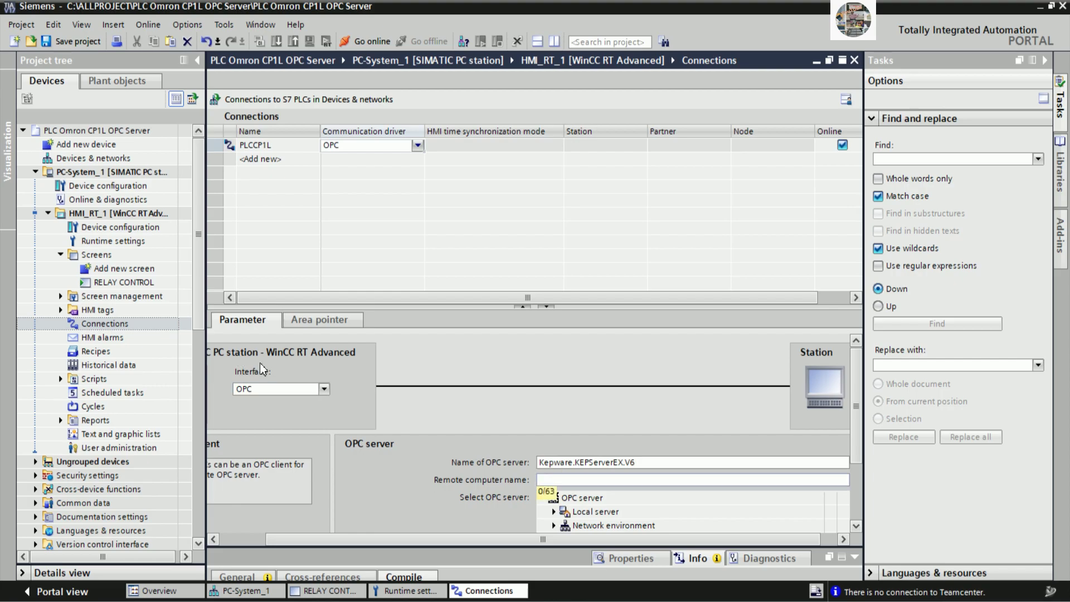
Step: Show all HMI tags, enlarge the tag table area and add a new tag named START1
left_click(61, 310)
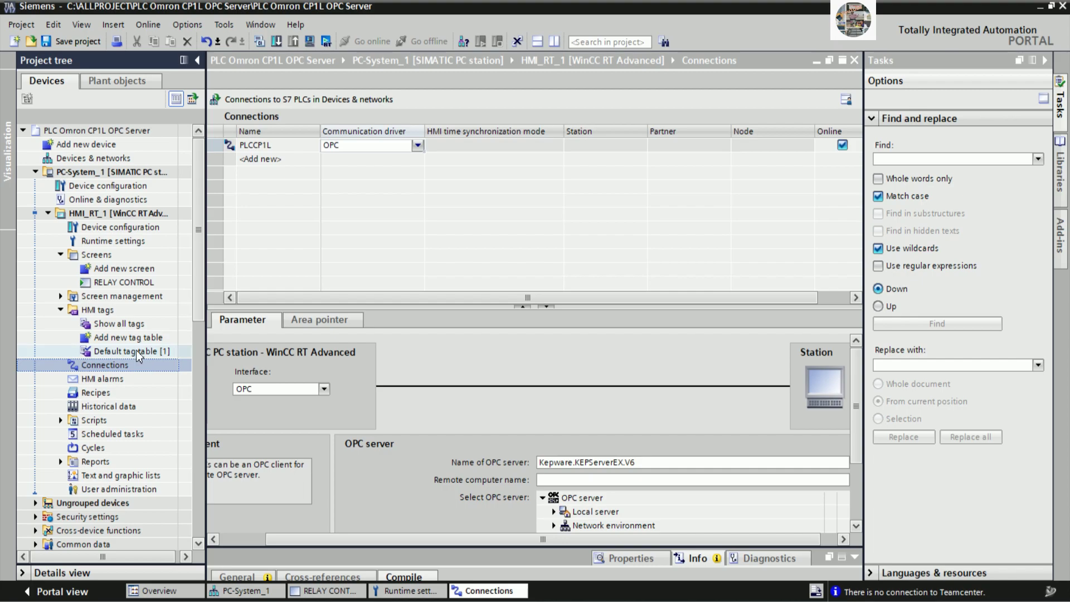
double_click(120, 324)
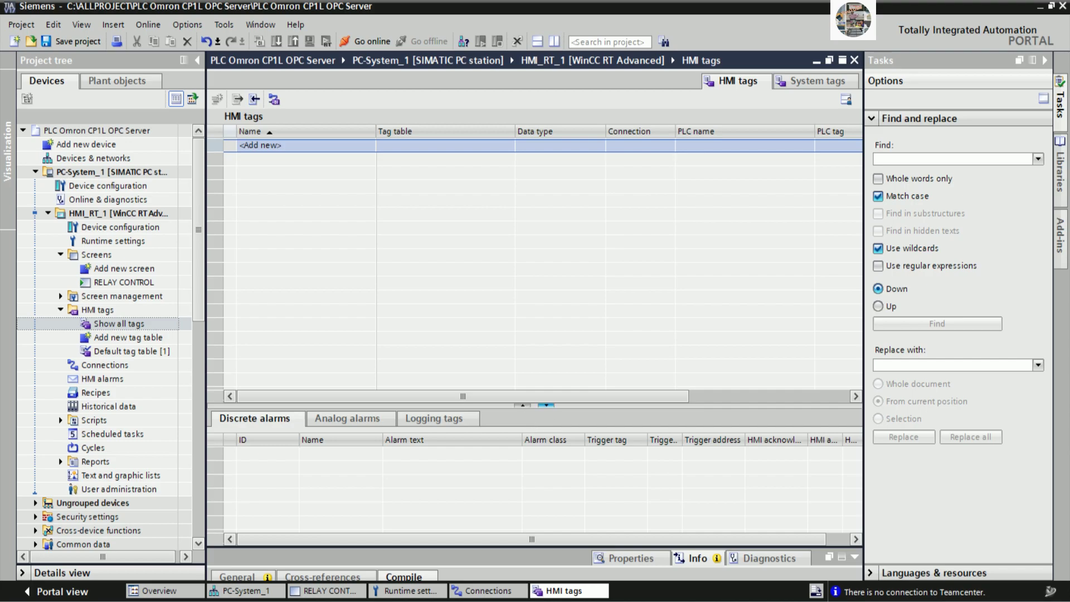
left_click(546, 405)
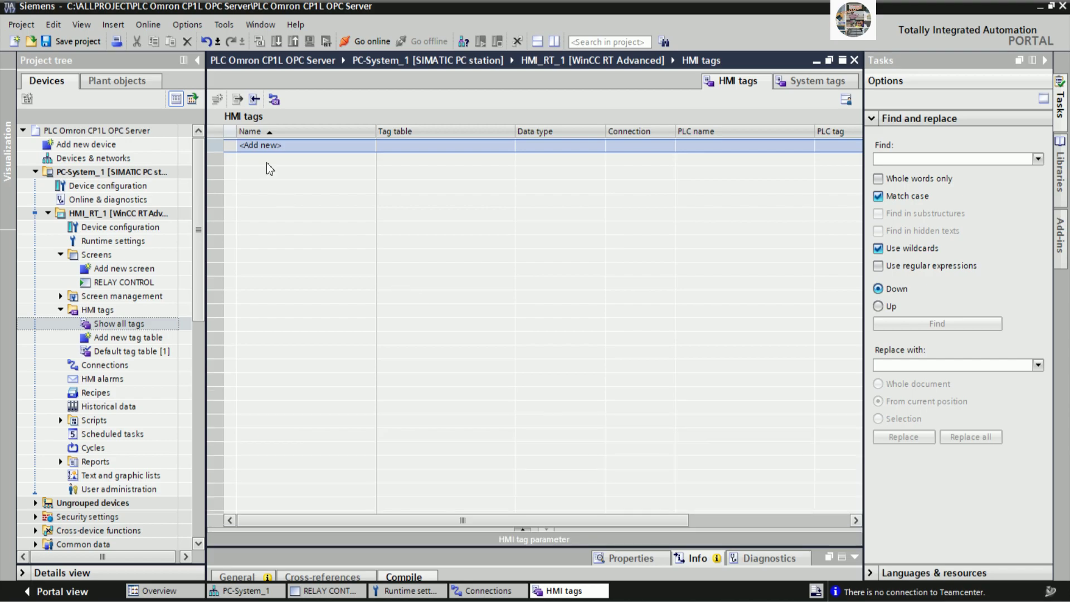
left_click(277, 148)
double_click(280, 148)
type("s")
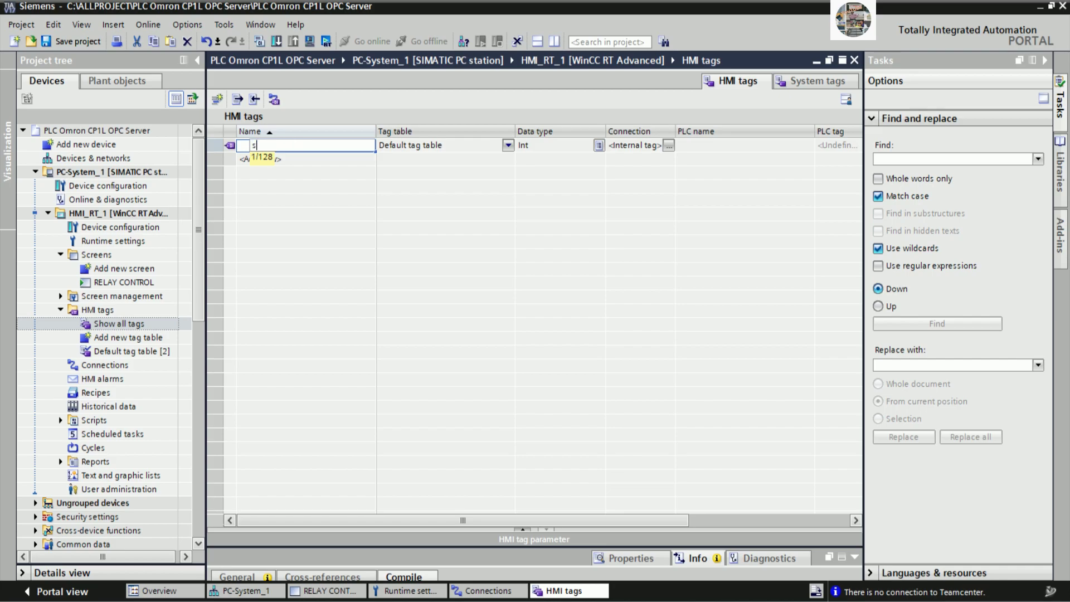
type("tSTART1")
key("Return")
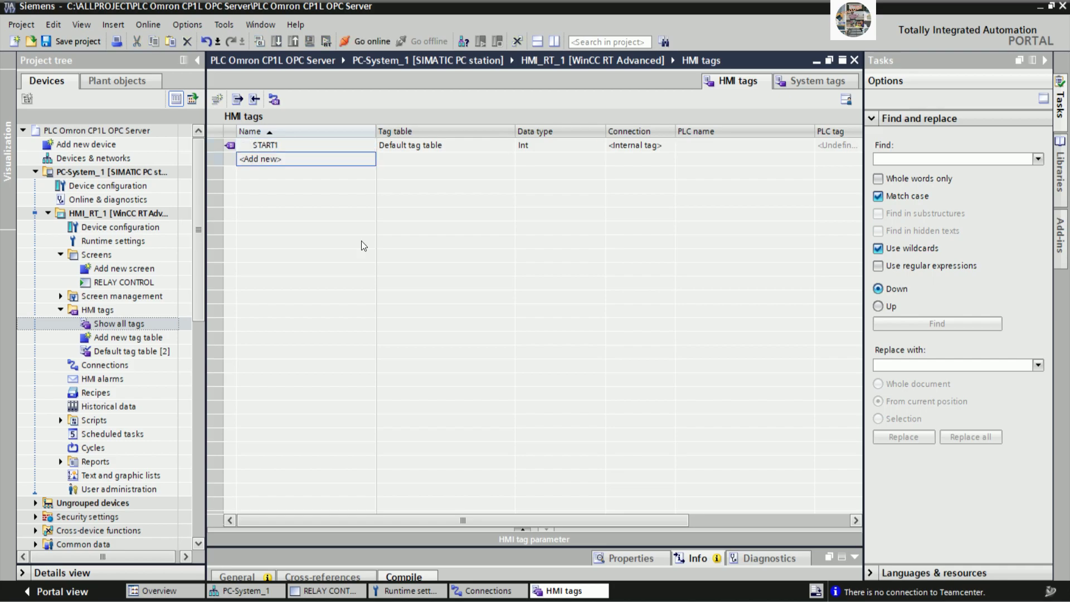
Step: Give the START1 tag a Boolean data type and assign it to the PLCCP1L connection
left_click_drag(379, 136, 312, 136)
left_click_drag(451, 136, 386, 136)
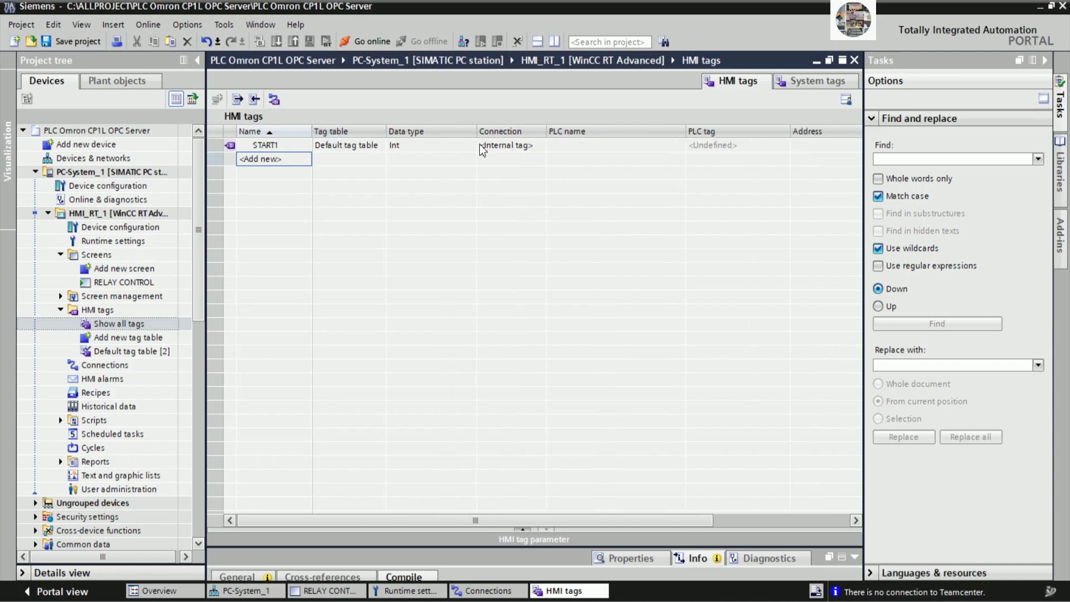
left_click(444, 146)
type("b")
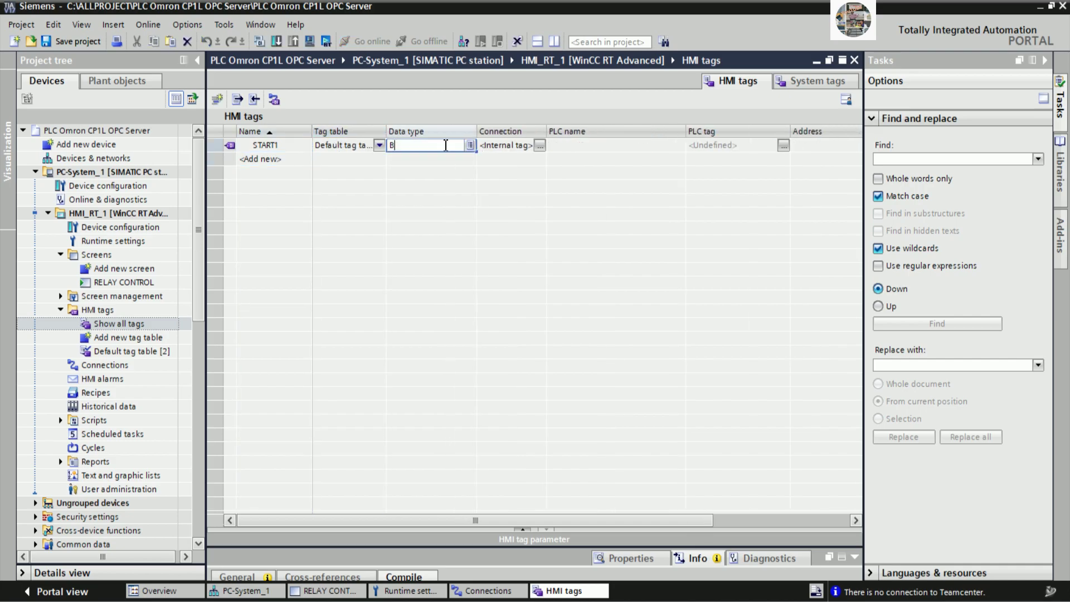
left_click(421, 162)
left_click_drag(476, 136, 449, 136)
left_click(490, 145)
left_click(510, 146)
double_click(646, 218)
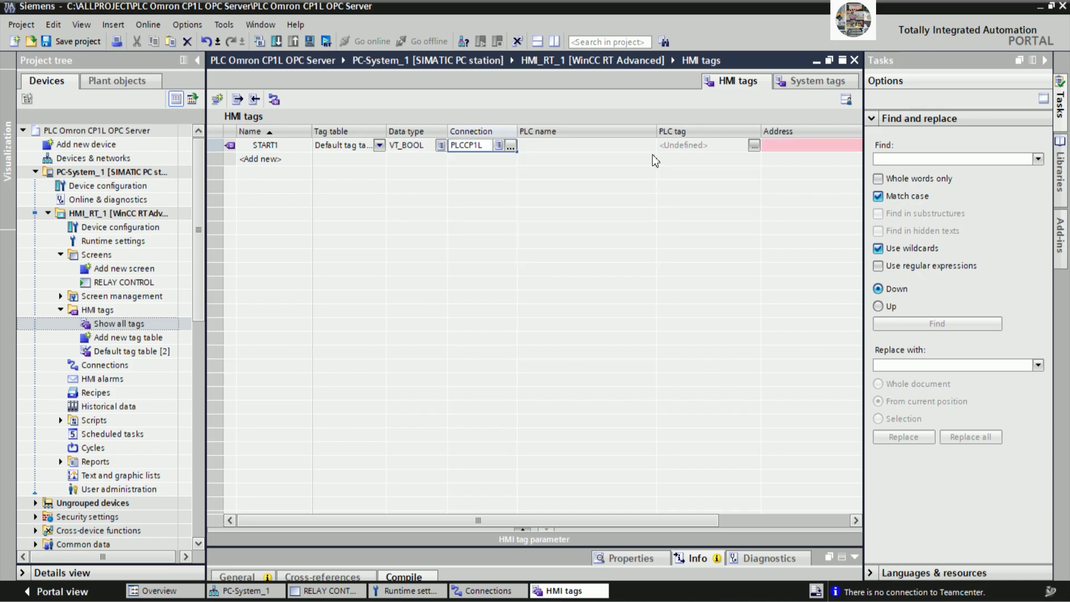
Step: Narrow the PLC name and PLC tag columns and open the START1 tag's address for editing
left_click_drag(657, 136, 580, 136)
left_click_drag(685, 136, 648, 136)
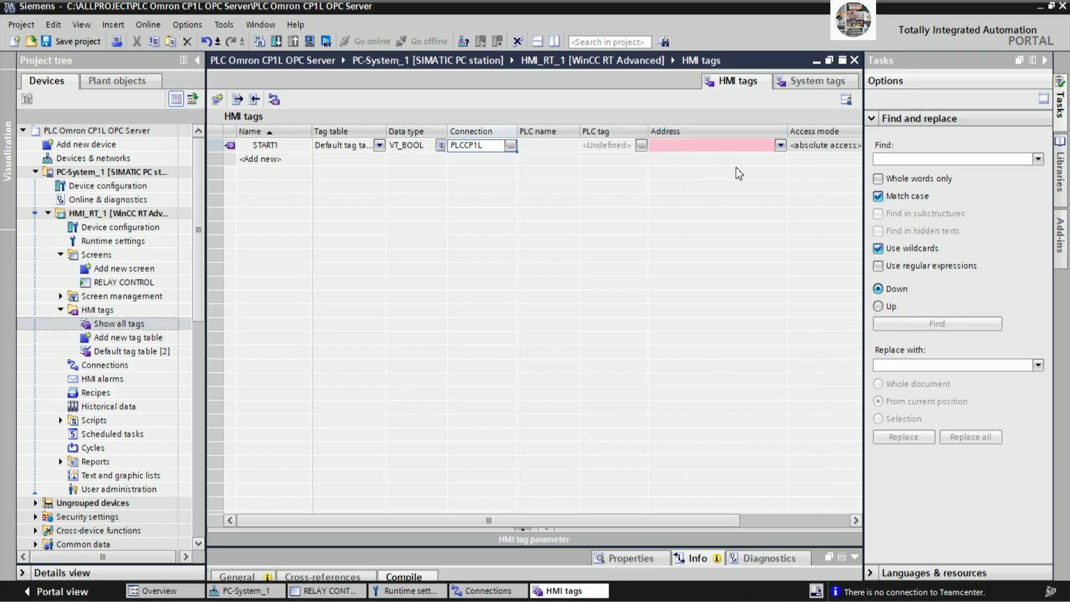
left_click(716, 146)
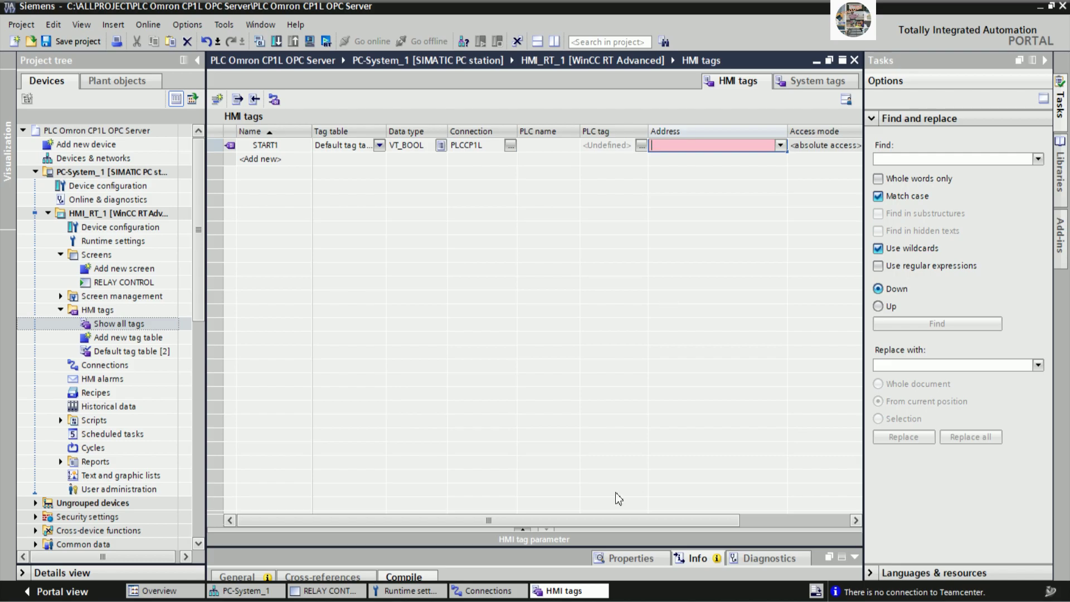
Step: Switch to Notepad and begin a new line reading "For address we can" below the OPC server name
left_click(606, 596)
left_click(729, 550)
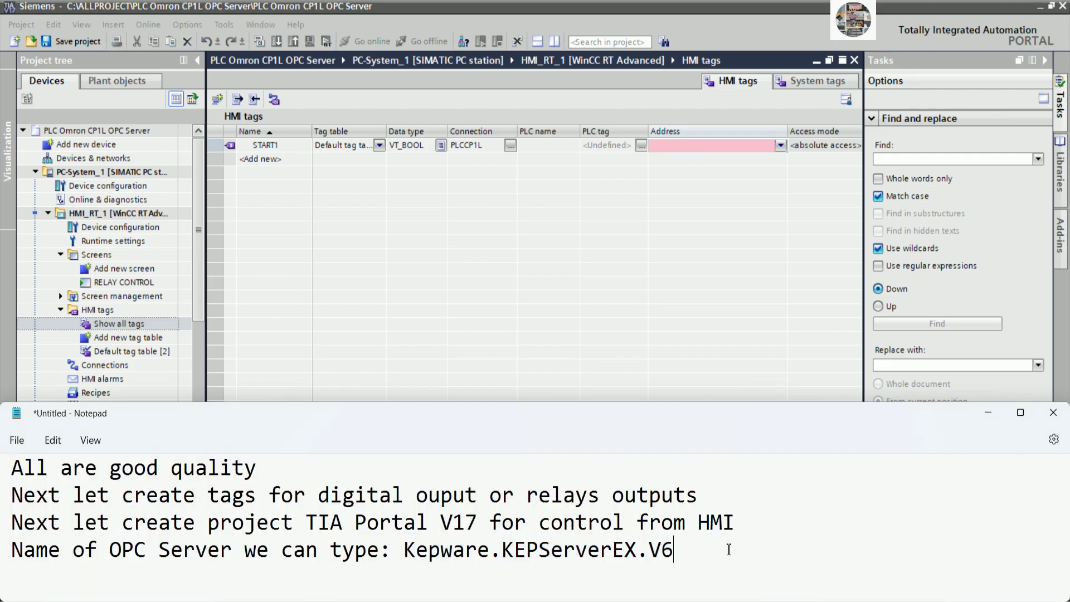
key("Return")
type("For add")
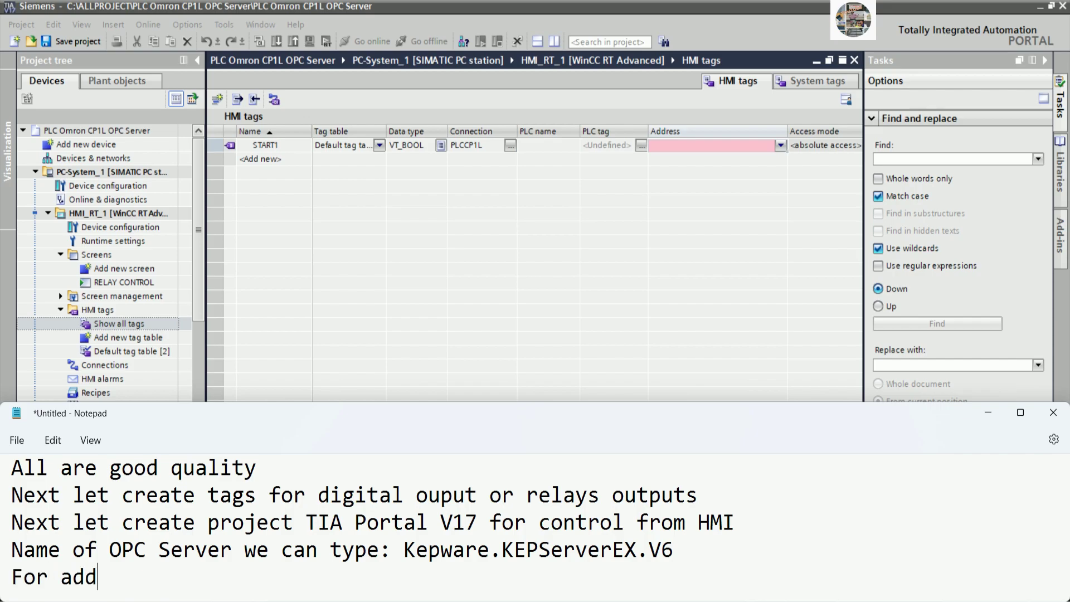
type("ress we ca")
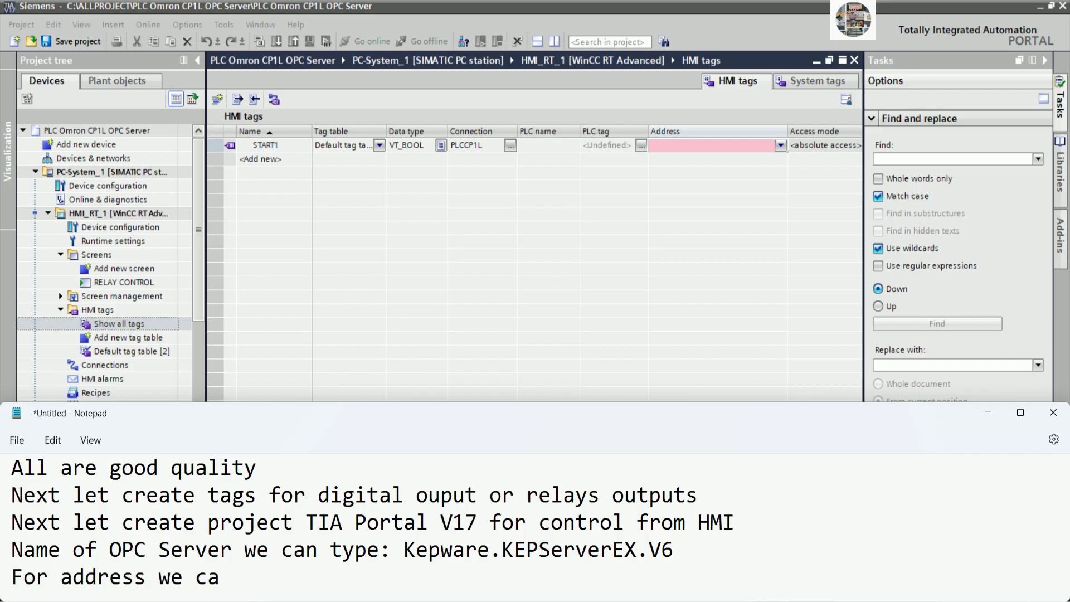
type("n type f")
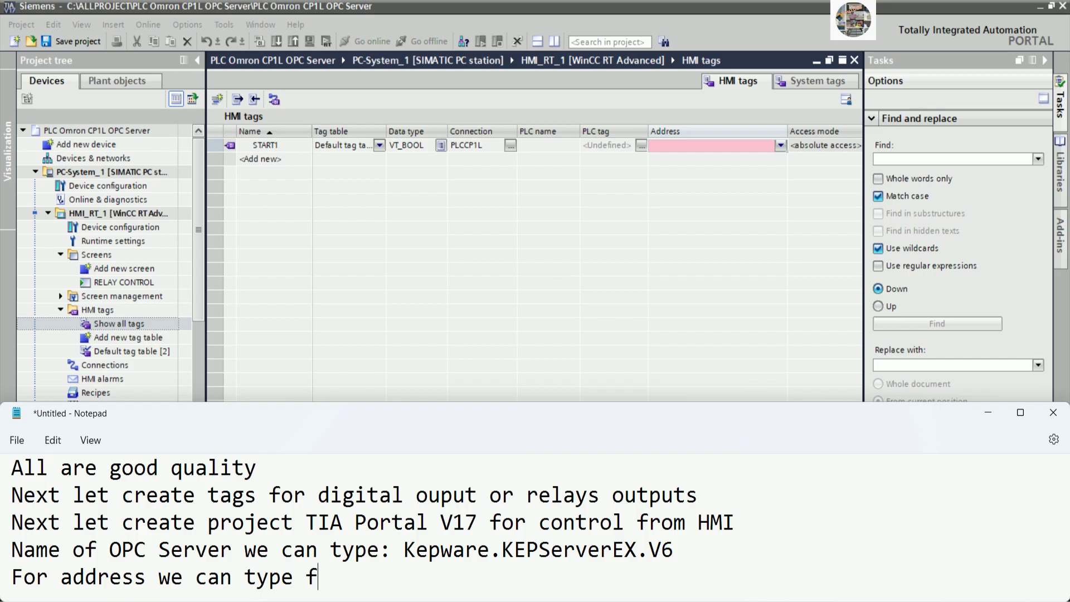
key("BackSpace")
key("BackSpace")
key("BackSpace")
key("BackSpace")
key("BackSpace")
key("BackSpace")
Step: Replace "type" with "write" in the OPC server name line and complete the last line as "For address we can write:"
left_click(382, 551)
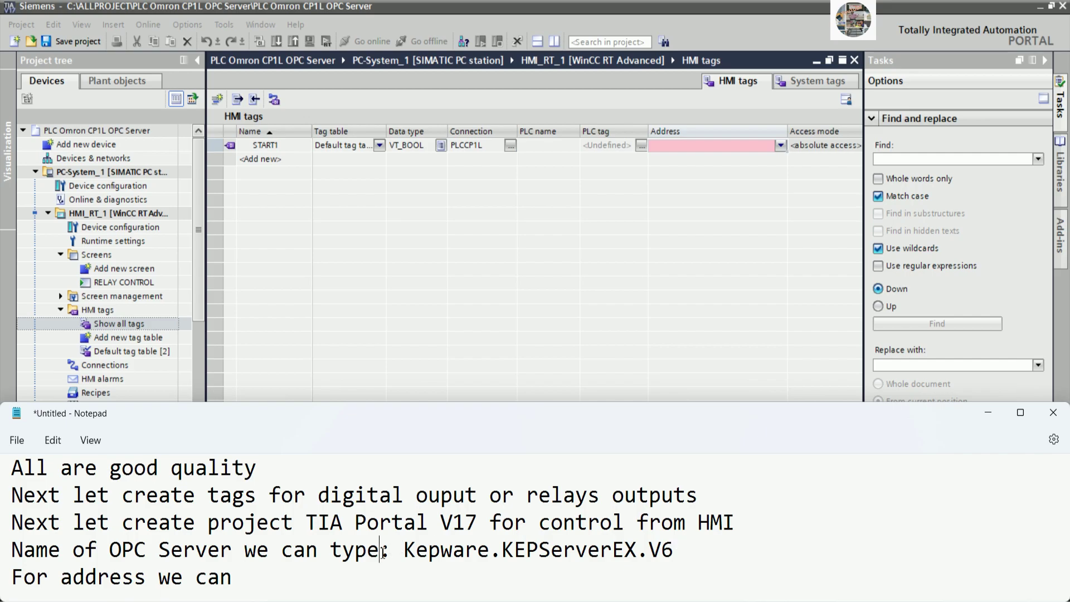
key("BackSpace")
key("BackSpace")
key("BackSpace")
key("BackSpace")
type("w")
type("rite")
type("write")
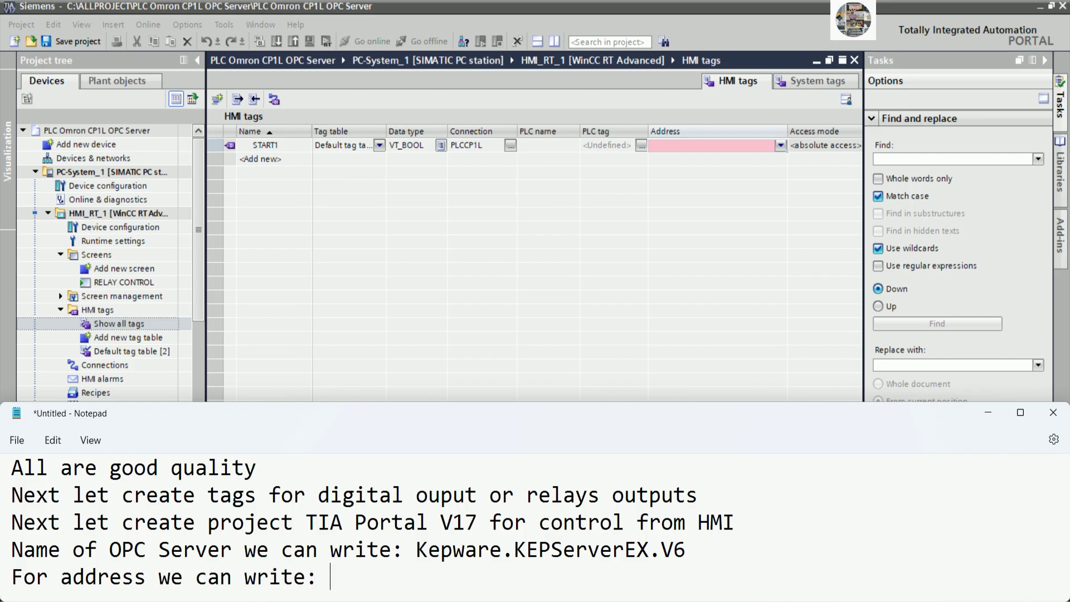
Step: Switch to KEPServerEX 6 Configuration, launch the OPC Quick Client and show the items of the PC1.PLC1 group
key("alt+Tab")
left_click(568, 427)
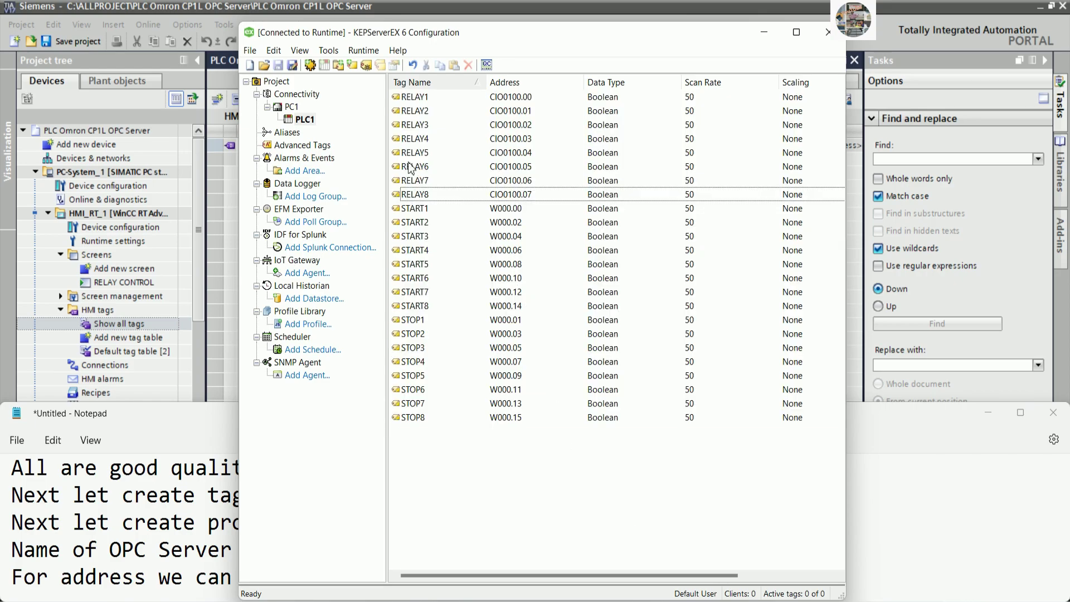
left_click_drag(564, 490, 448, 99)
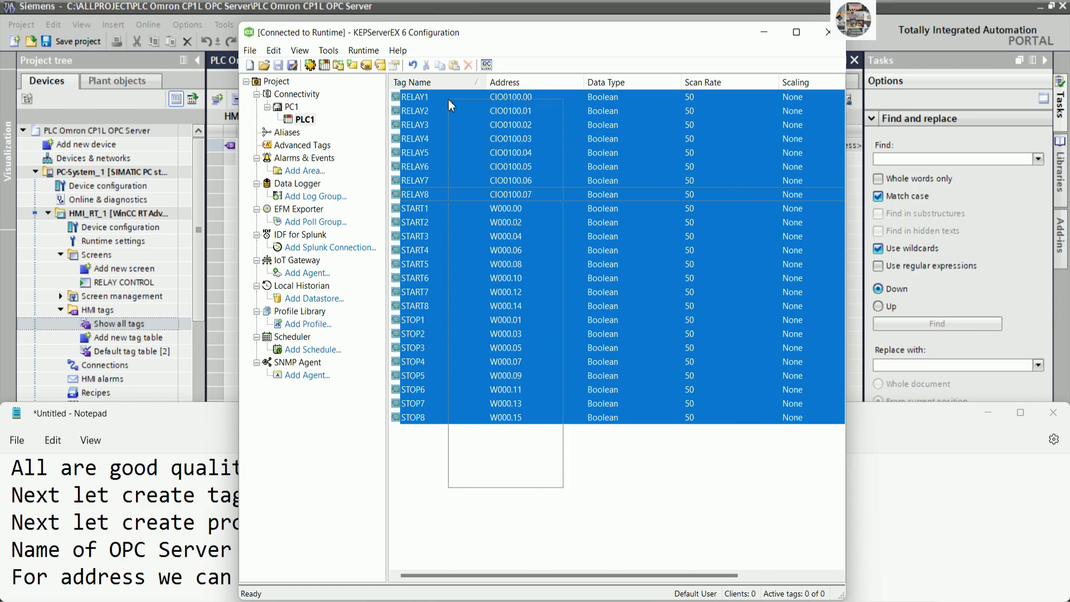
left_click(486, 64)
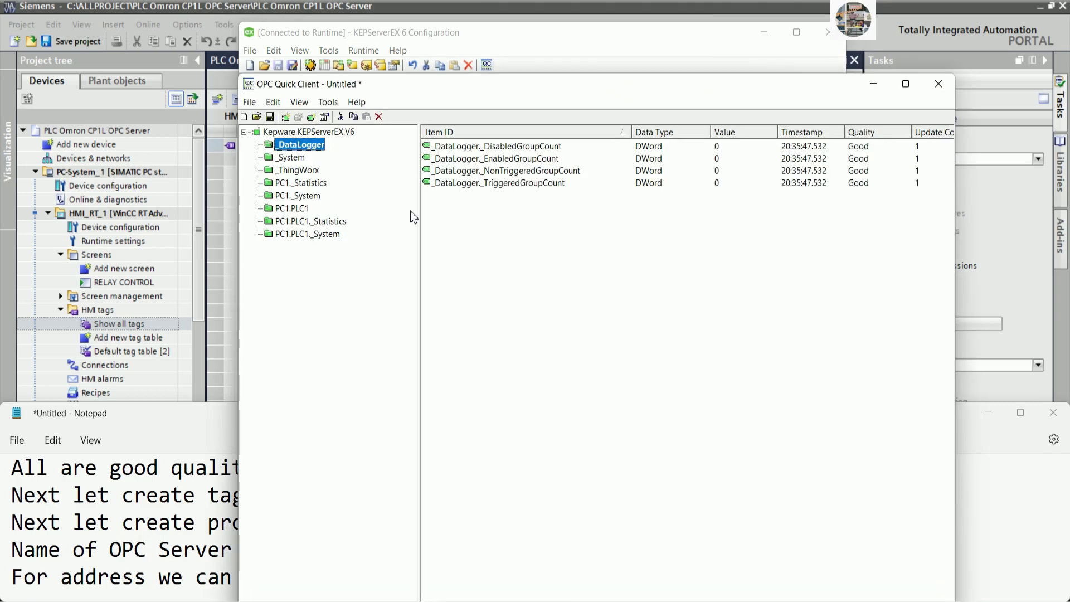
left_click(295, 209)
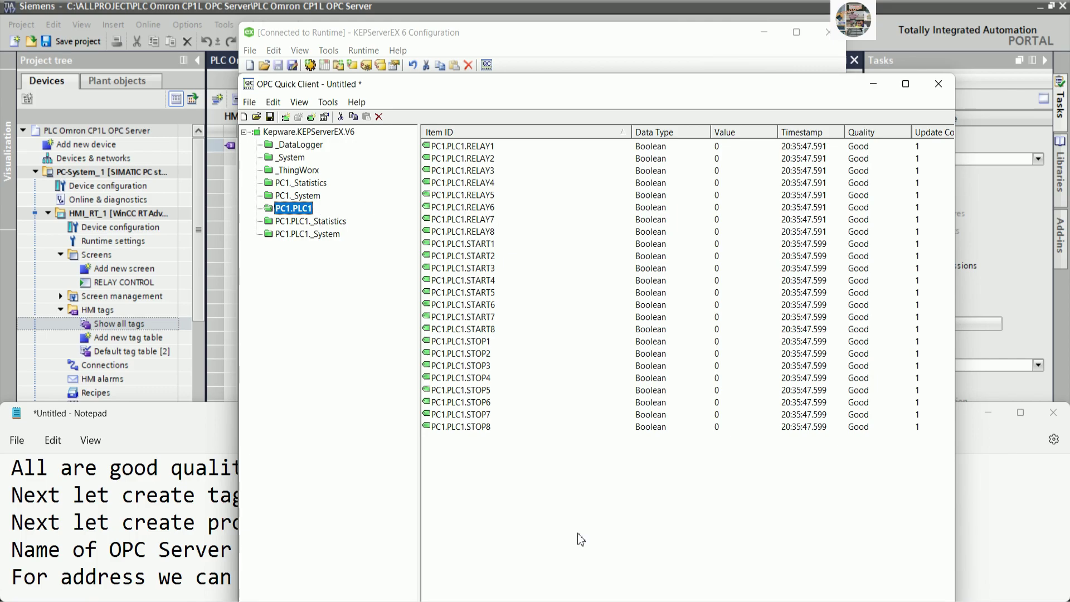
Step: Examine the item properties of PC1.PLC1.RELAY1 and PC1.PLC1.START1, keeping the START1 properties open clear of the item list
double_click(471, 146)
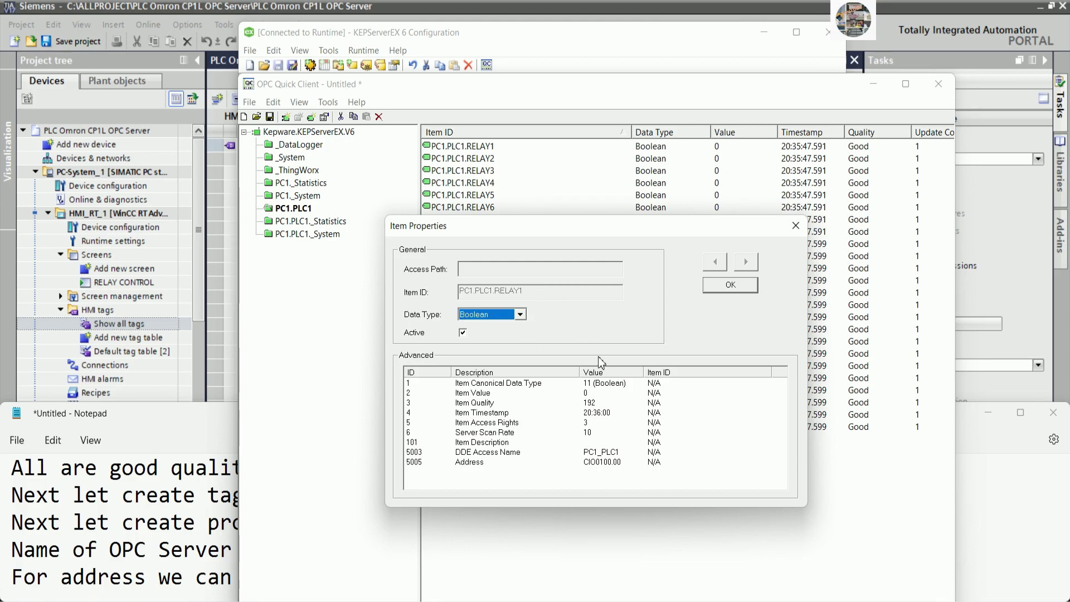
left_click(599, 462)
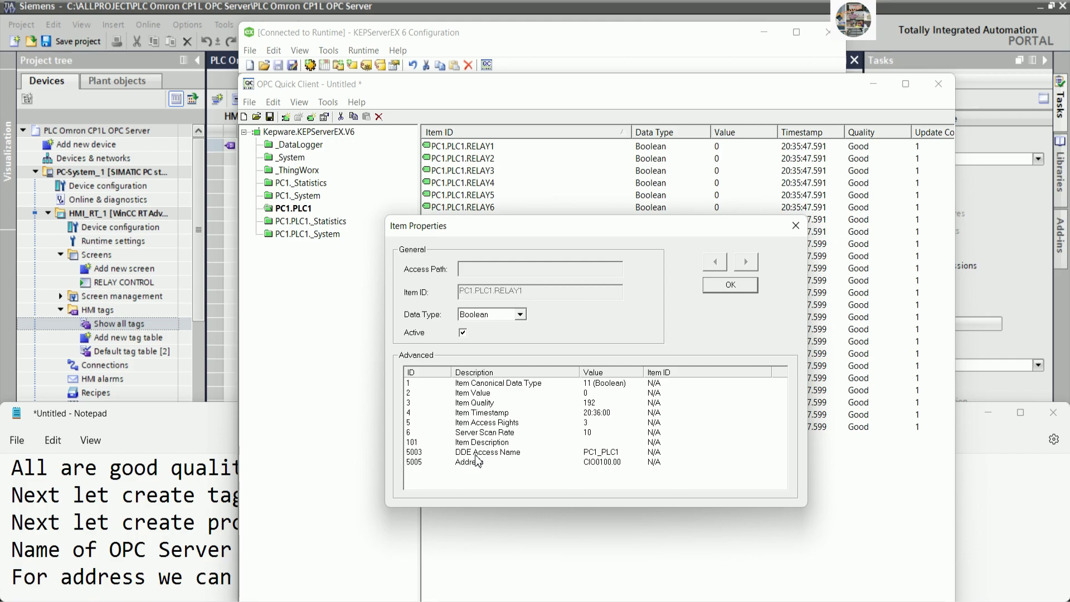
left_click_drag(655, 229, 425, 123)
left_click(566, 119)
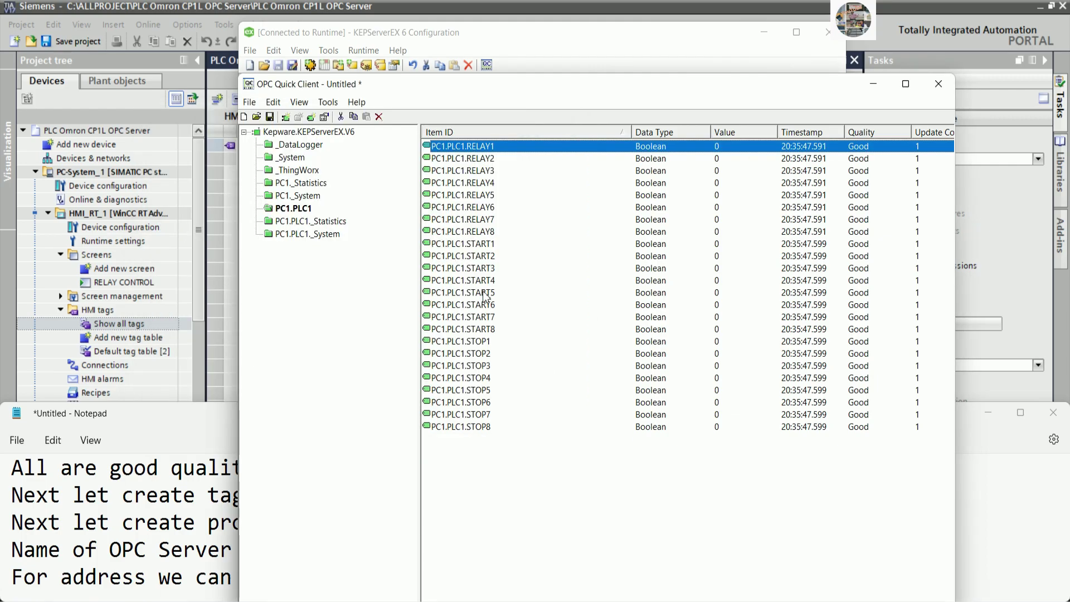
left_click(482, 247)
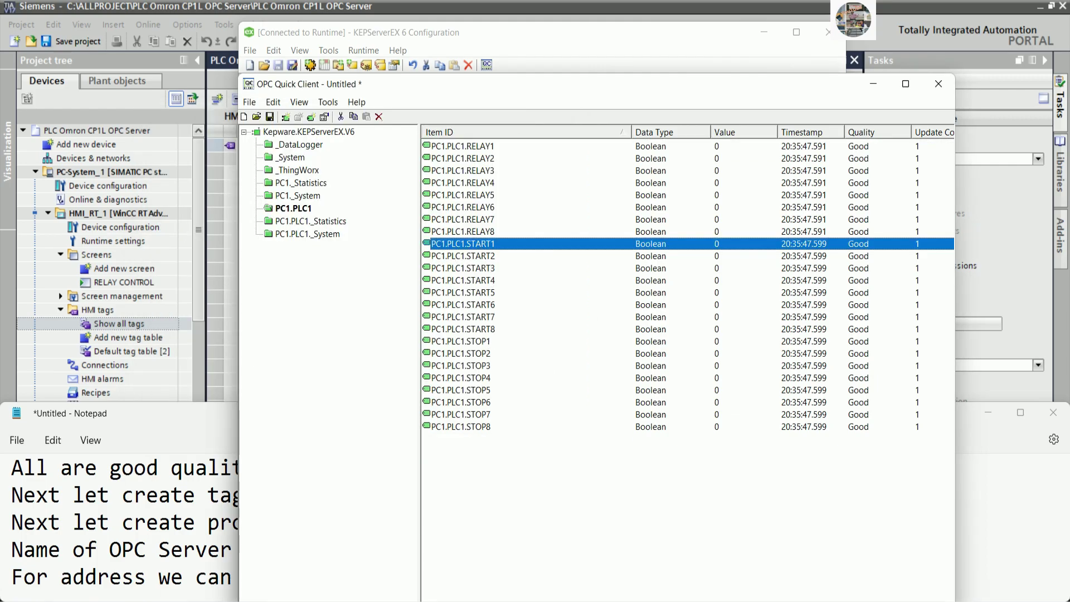
double_click(489, 246)
left_click_drag(586, 225, 742, 32)
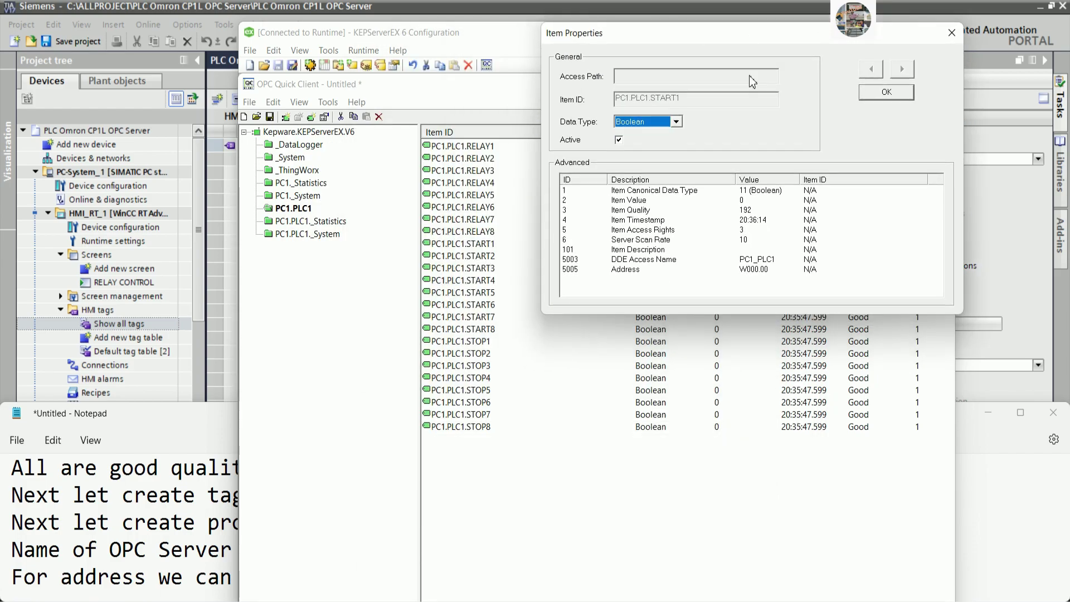
Step: Switch to Notepad, complete the address line with PC1.PLC1.START1 and copy that address
left_click(666, 565)
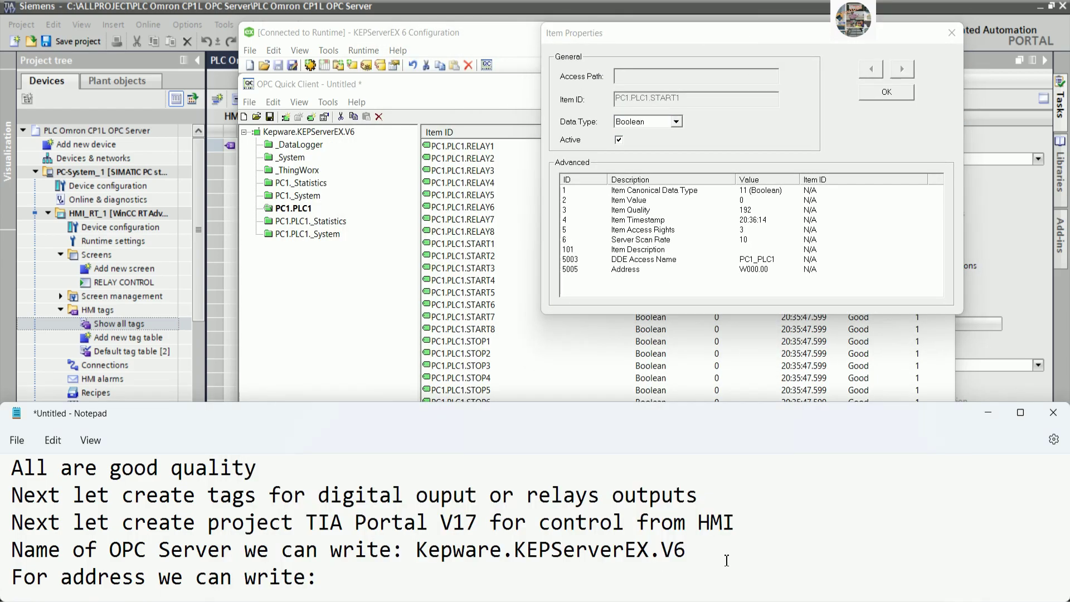
type("PC1")
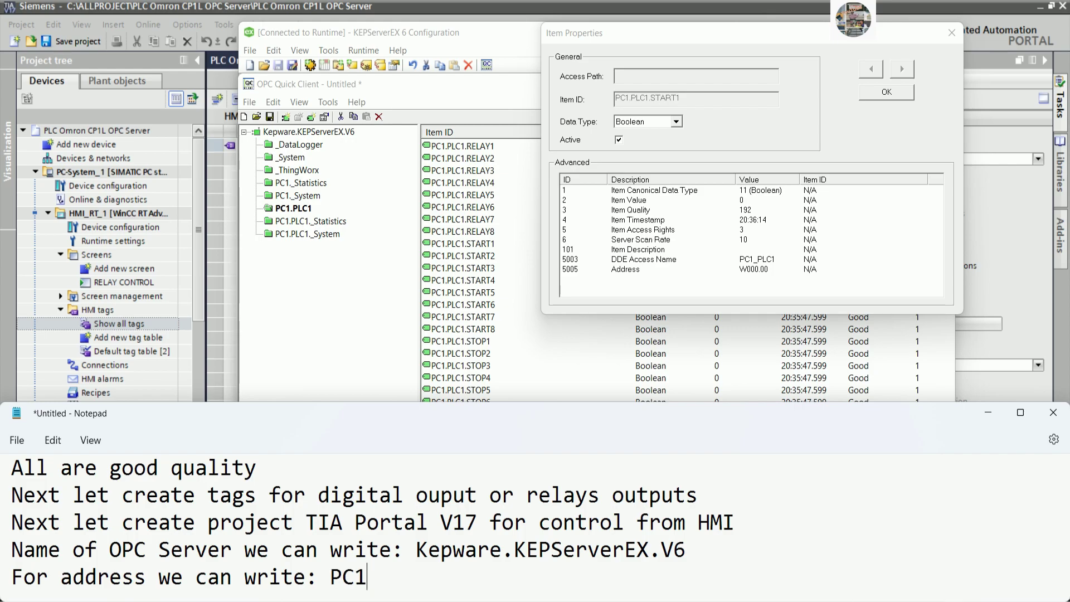
type(".PLC1.START1")
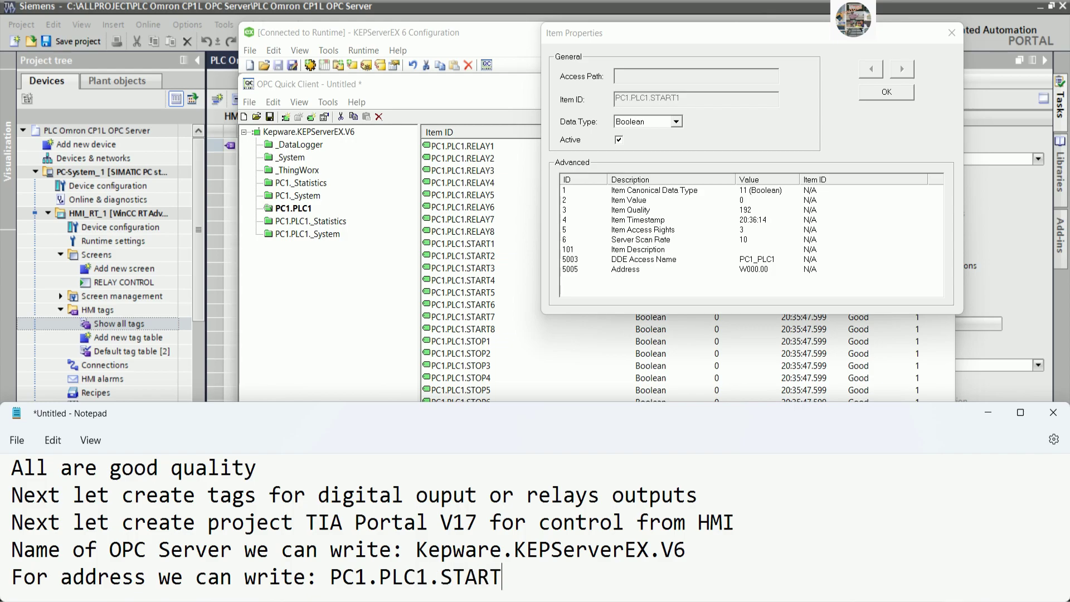
left_click_drag(331, 578, 524, 577)
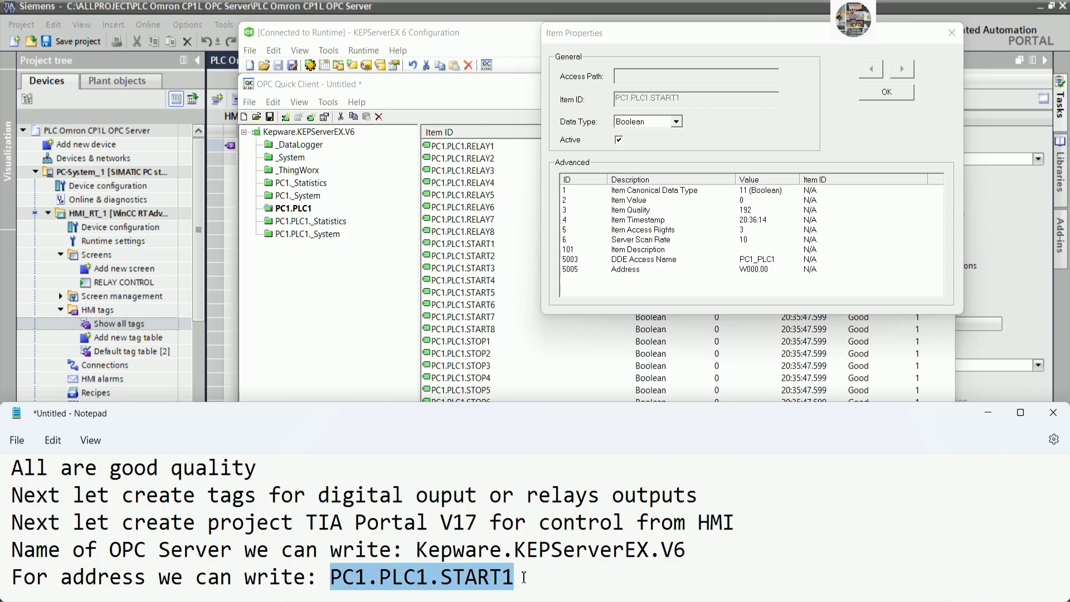
right_click(457, 582)
left_click(513, 366)
Step: Close the item properties, switch to TIA Portal and paste PC1.PLC1.START1 as the START1 tag's address
left_click(891, 95)
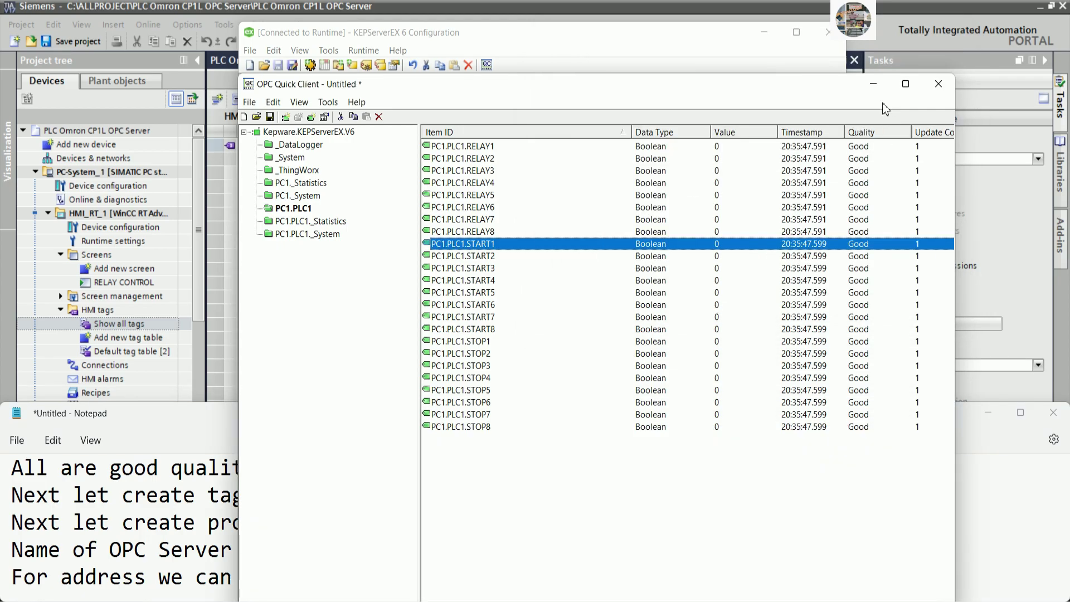
key("alt+Tab")
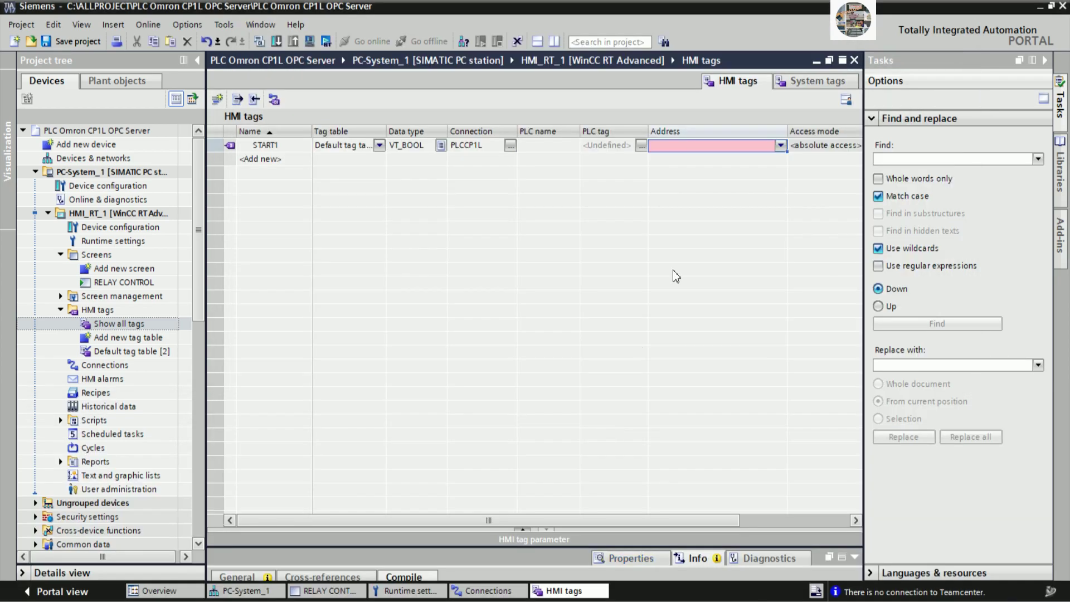
left_click(661, 144)
key("ctrl+v")
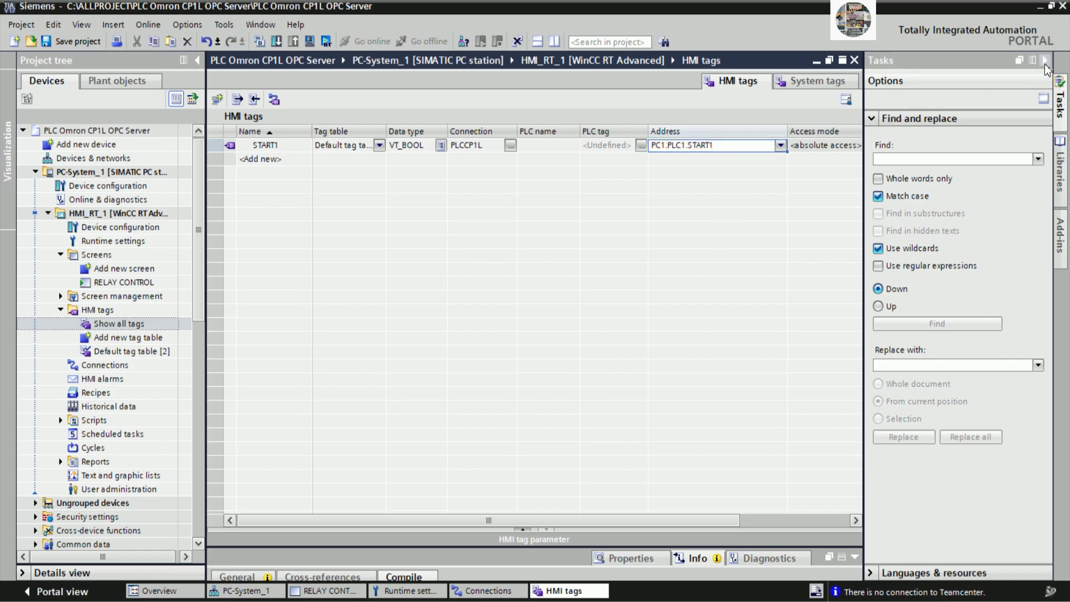
Step: Set the START1 tag's acquisition cycle to 100 ms and fill the tag down to create START2 through START8
left_click(1046, 62)
left_click(921, 146)
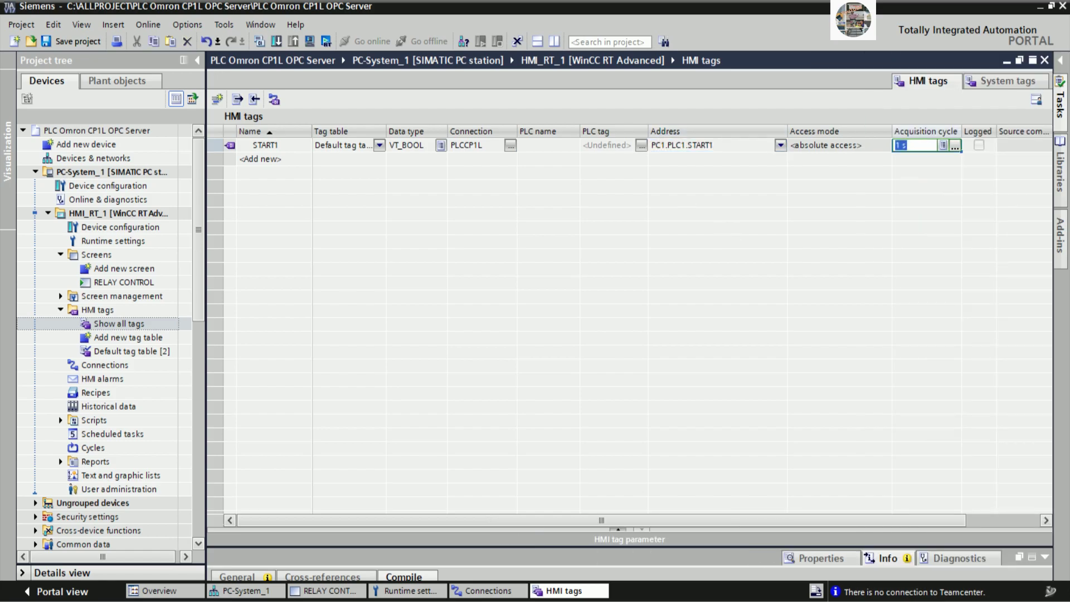
left_click(955, 146)
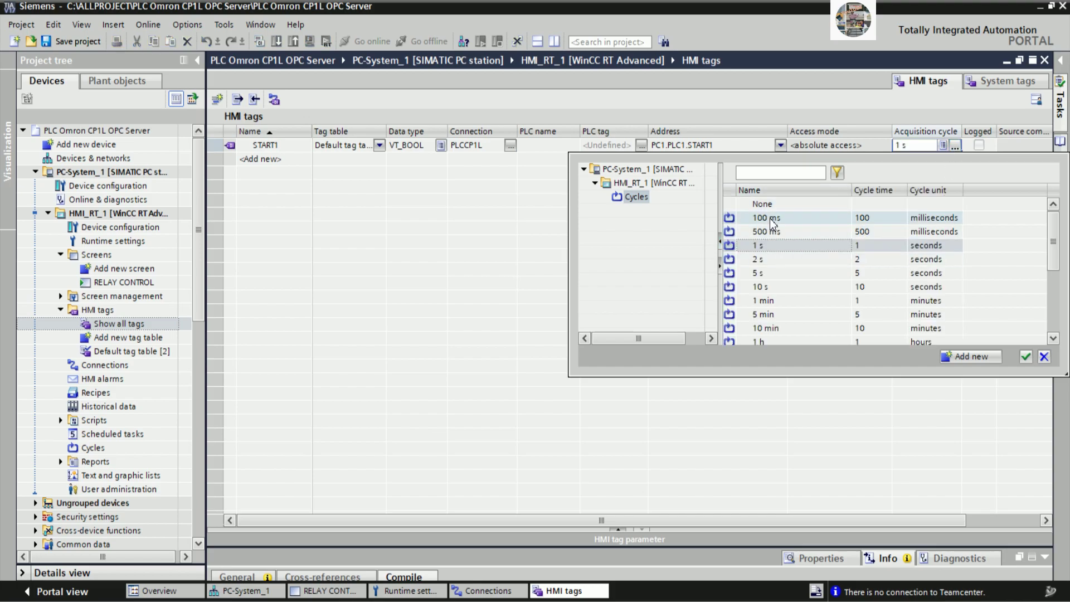
left_click(773, 218)
left_click(301, 146)
left_click_drag(311, 152, 288, 246)
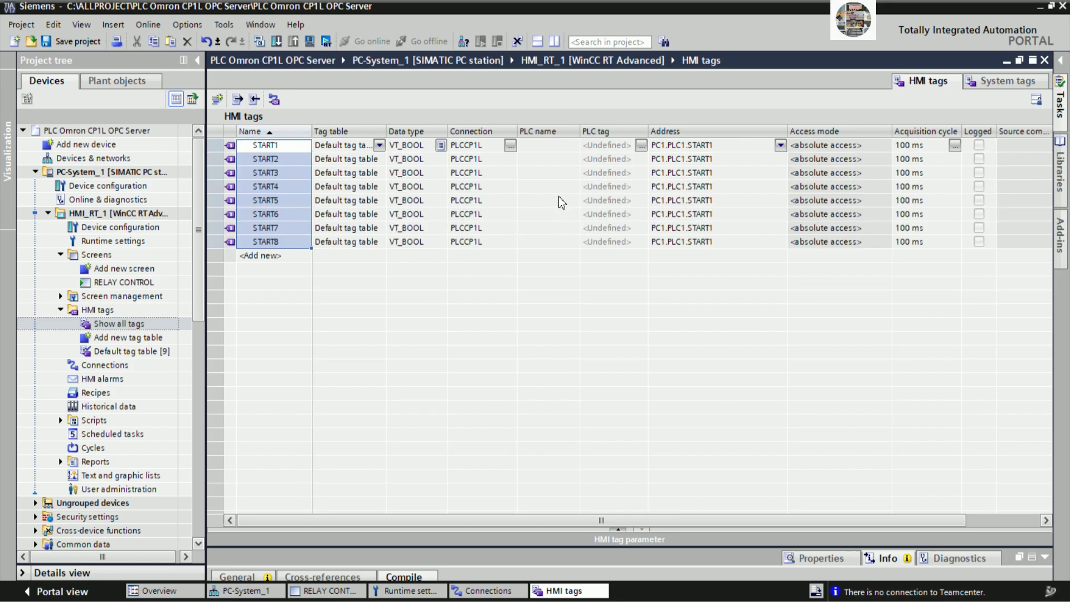
Step: Set the addresses of tags START2 to START5 to PC1.PLC1.START2, PC1.PLC1.START3, PC1.PLC1.START4 and PC1.PLC1.START5 respectively
left_click(728, 162)
left_click(728, 161)
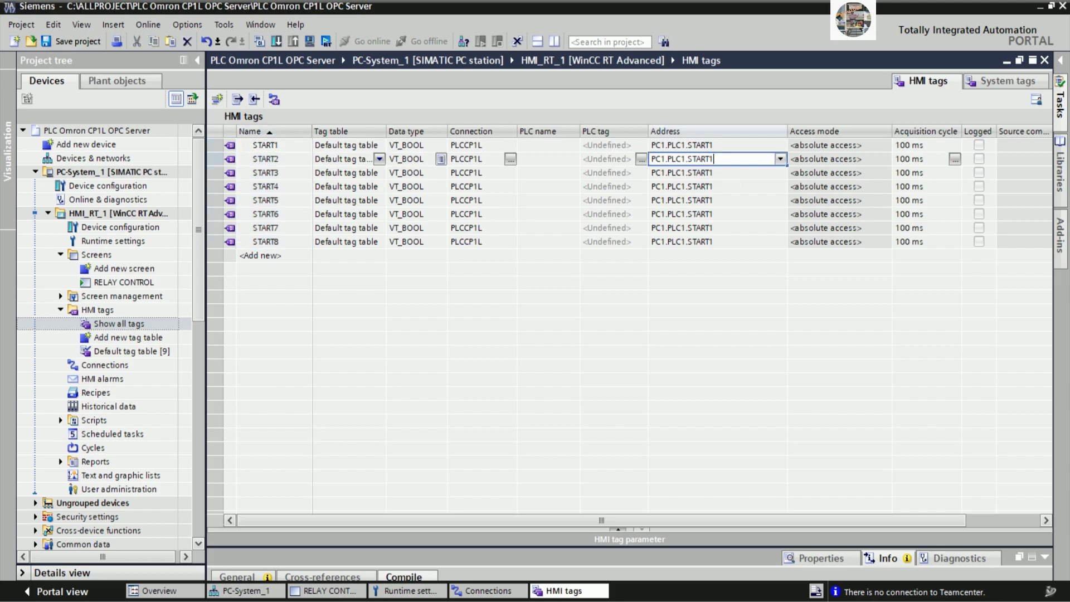
type("2")
left_click(718, 178)
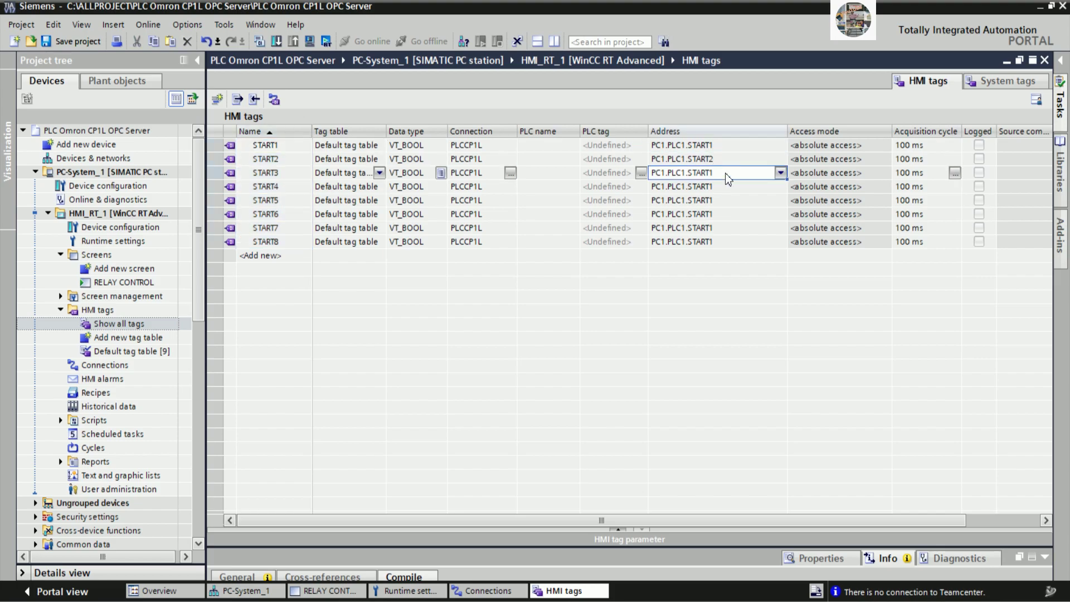
left_click(714, 173)
key("BackSpace")
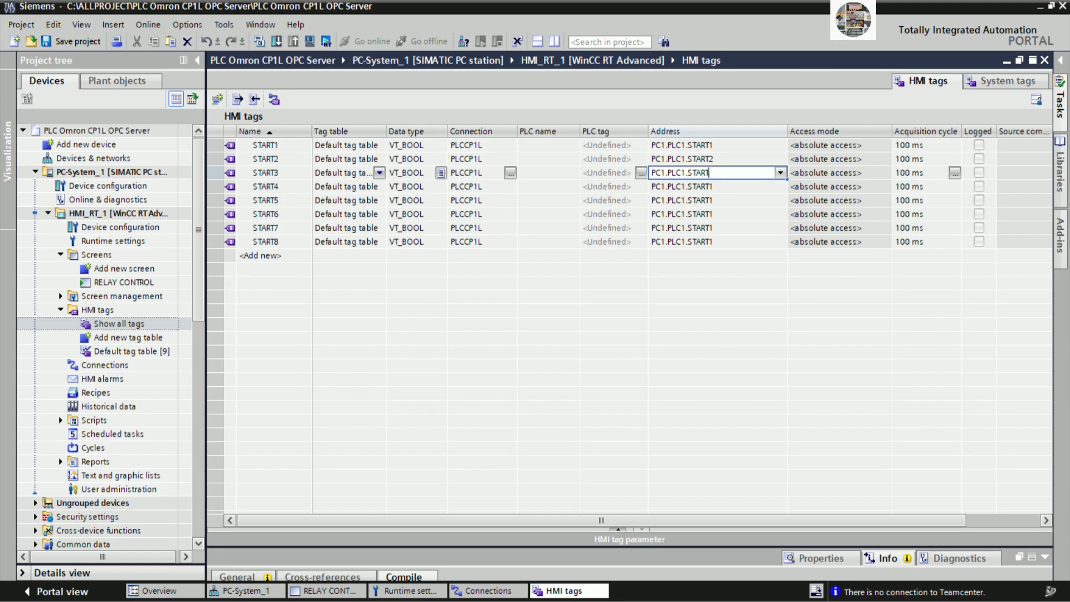
left_click(725, 187)
left_click(714, 186)
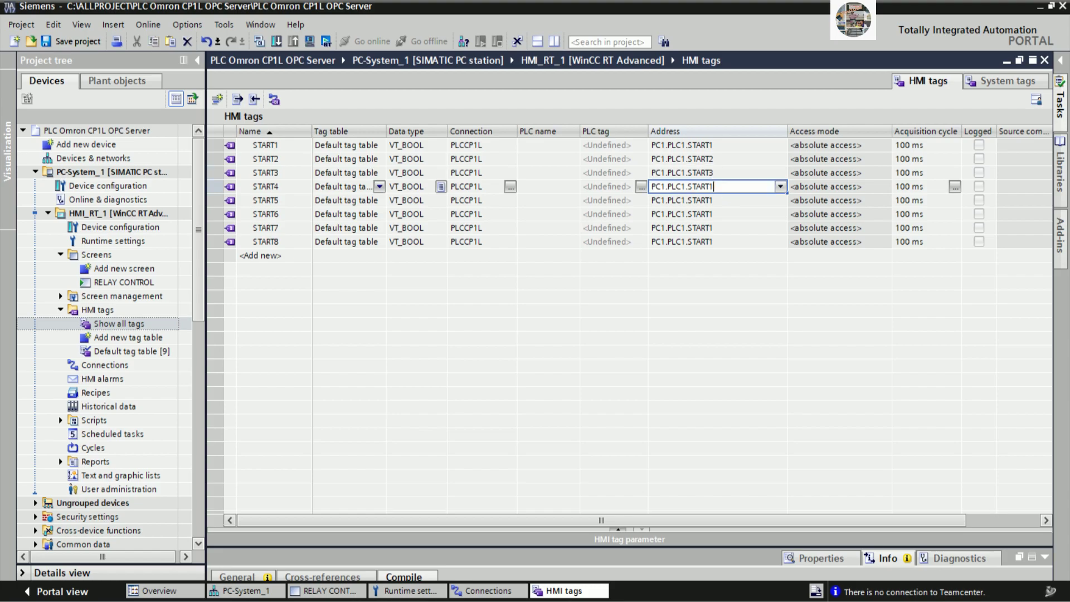
left_click(725, 200)
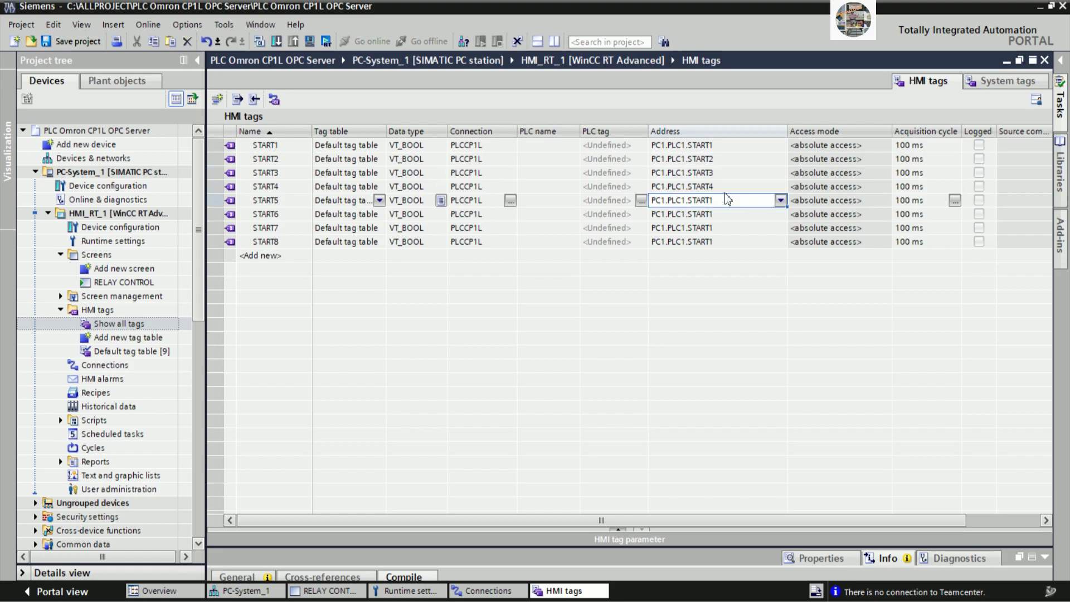
left_click(714, 200)
key("BackSpace")
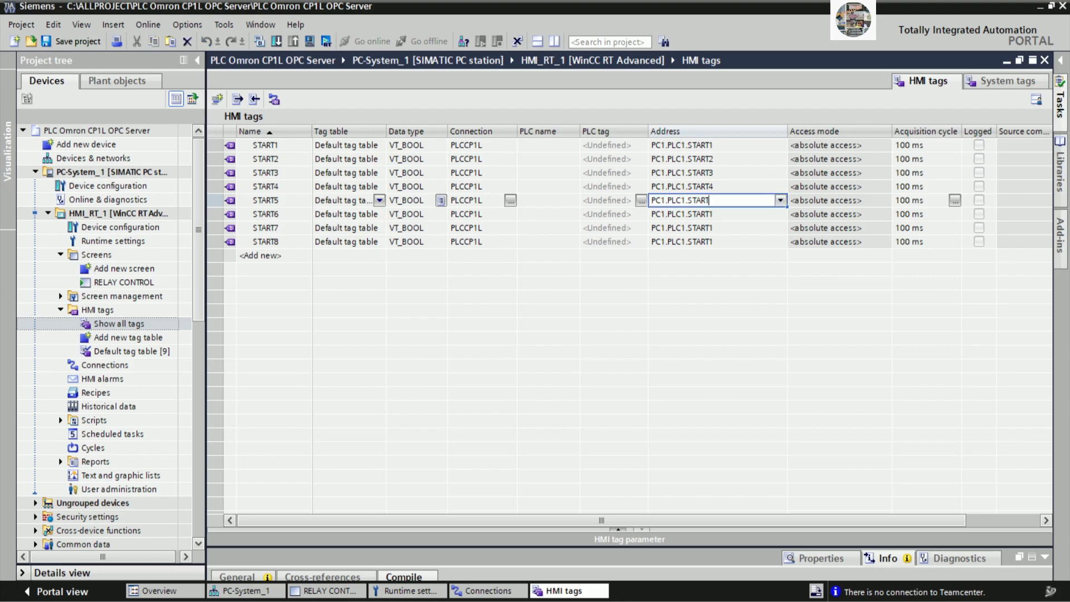
type("5")
Step: Set the addresses of tags START6, START7 and START8 to PC1.PLC1.START6, PC1.PLC1.START7 and PC1.PLC1.START8
left_click(724, 215)
left_click(720, 217)
left_click(714, 215)
key("BackSpace")
left_click(721, 228)
left_click(720, 228)
left_click(714, 228)
type("7")
left_click(721, 242)
left_click(720, 242)
left_click(719, 241)
type("8")
key("Return")
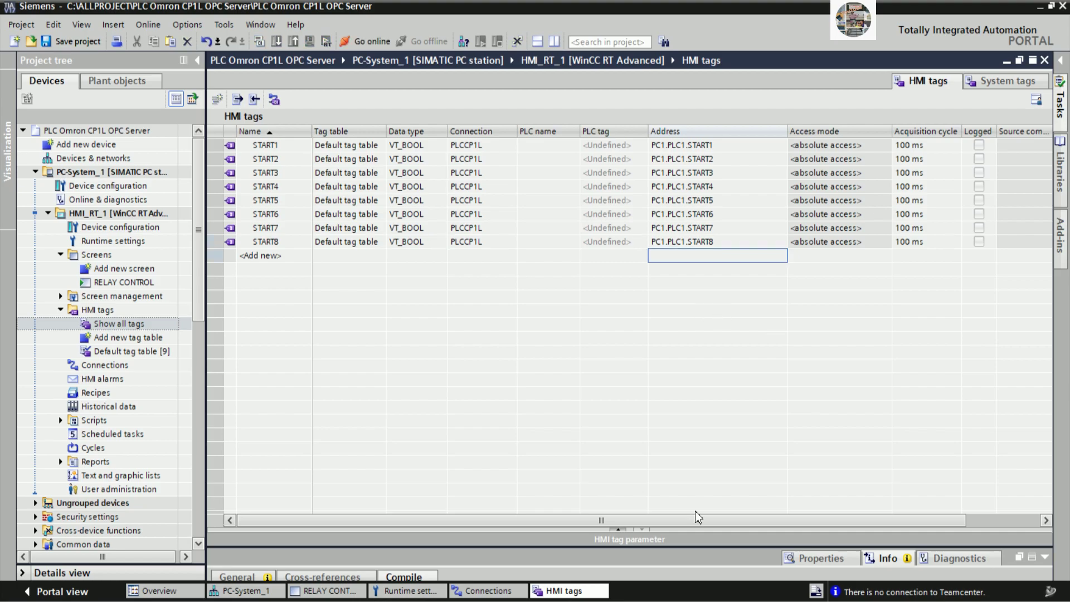
Step: Switch to KEPServerEX 6 Configuration and highlight the START1 to START8 tags to review them
left_click(624, 502)
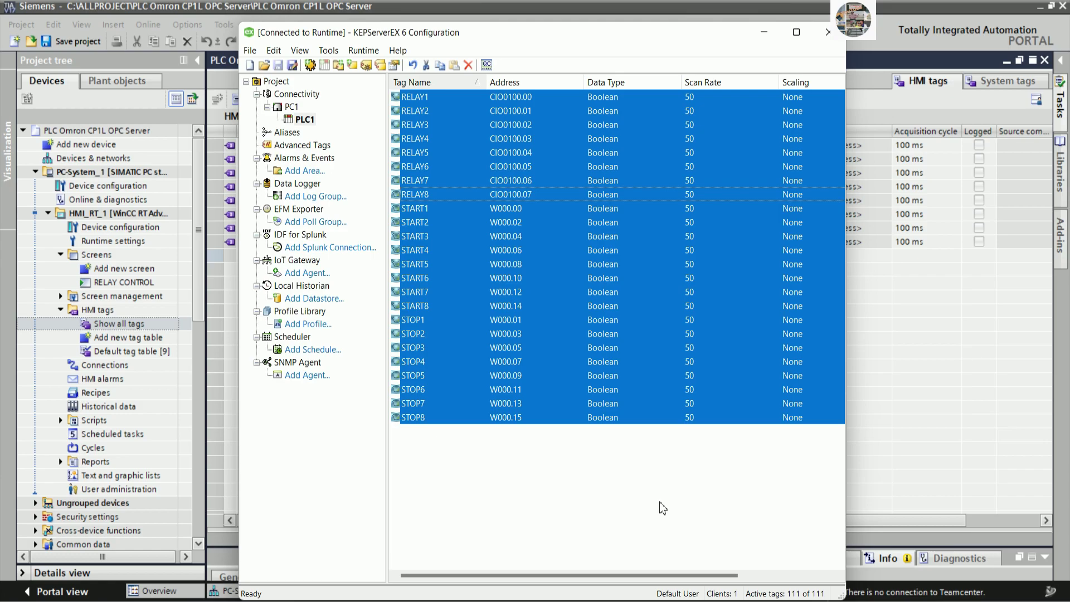
left_click(628, 467)
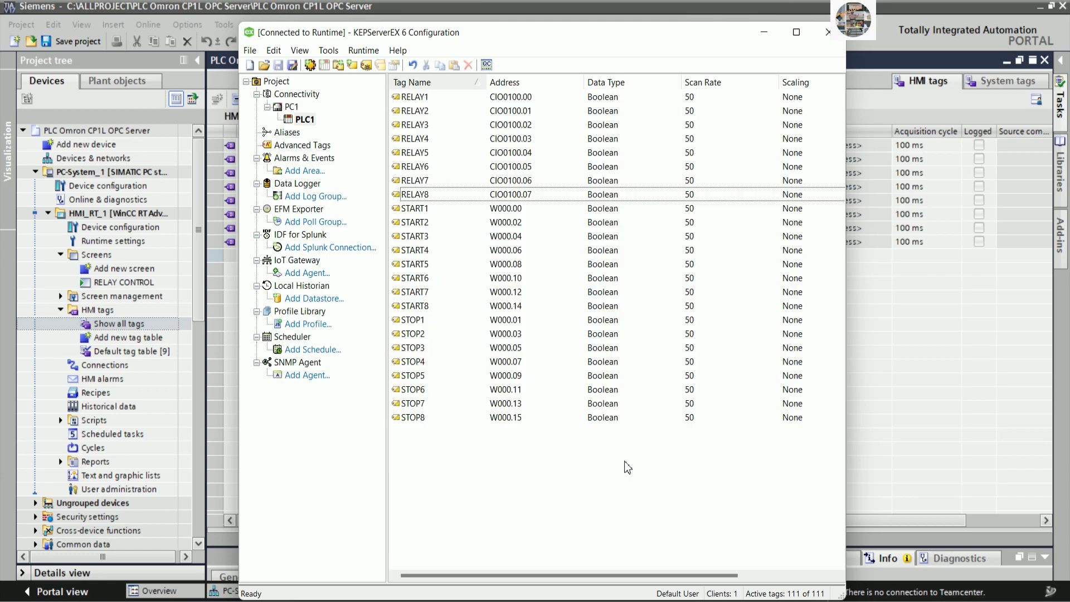
left_click(425, 210)
left_click(430, 305, "shift")
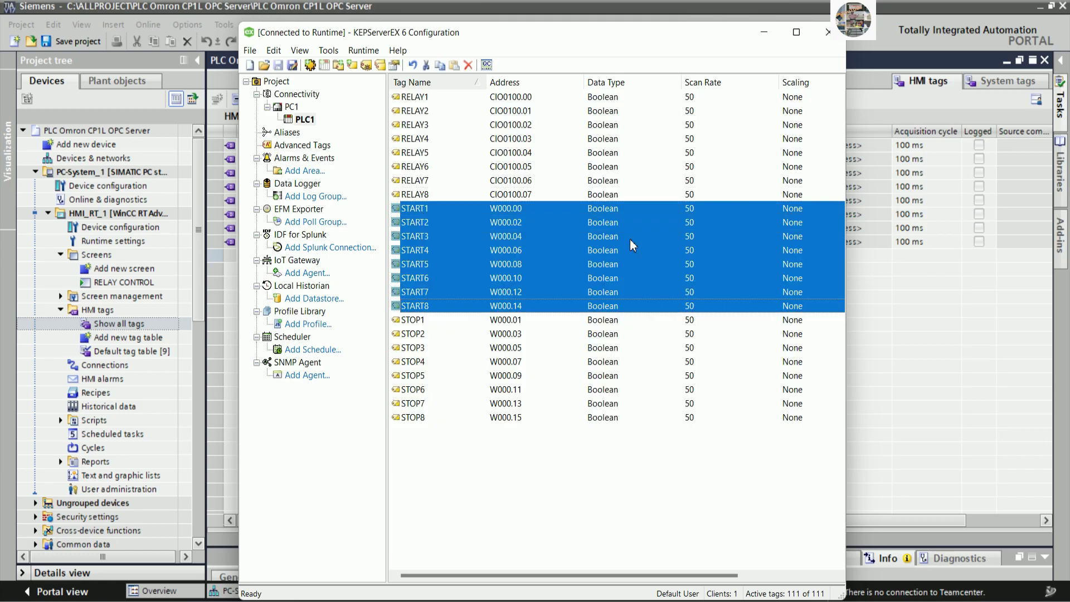
Step: Switch back to TIA Portal and add a tag named STOP1 with the address PC1.PLC1.STOP1
left_click(952, 354)
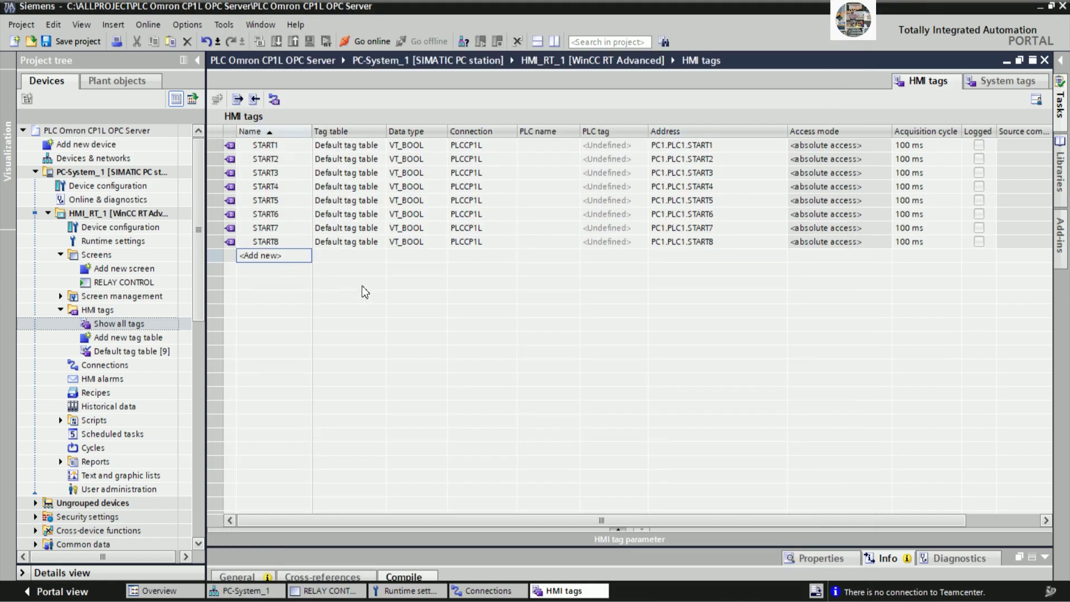
type("STOP1")
key("Return")
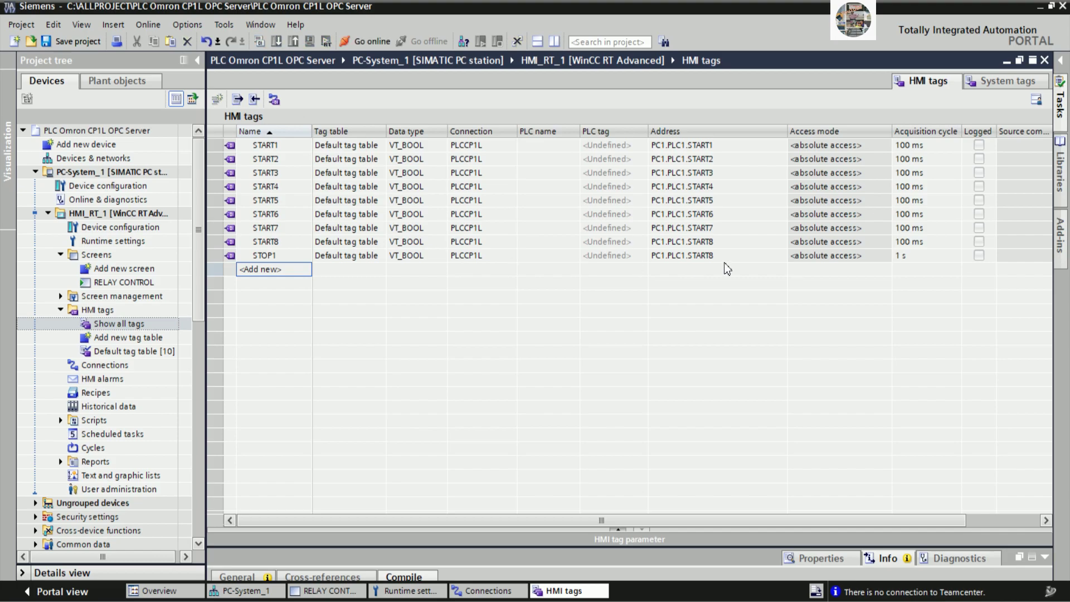
left_click(739, 258)
key("BackSpace")
key("BackSpace")
key("BackSpace")
type("OP1")
key("Return")
Step: Set the acquisition cycle of tag STOP1 to 100 ms and fill the tag down to create STOP2 to STOP8
left_click(942, 255)
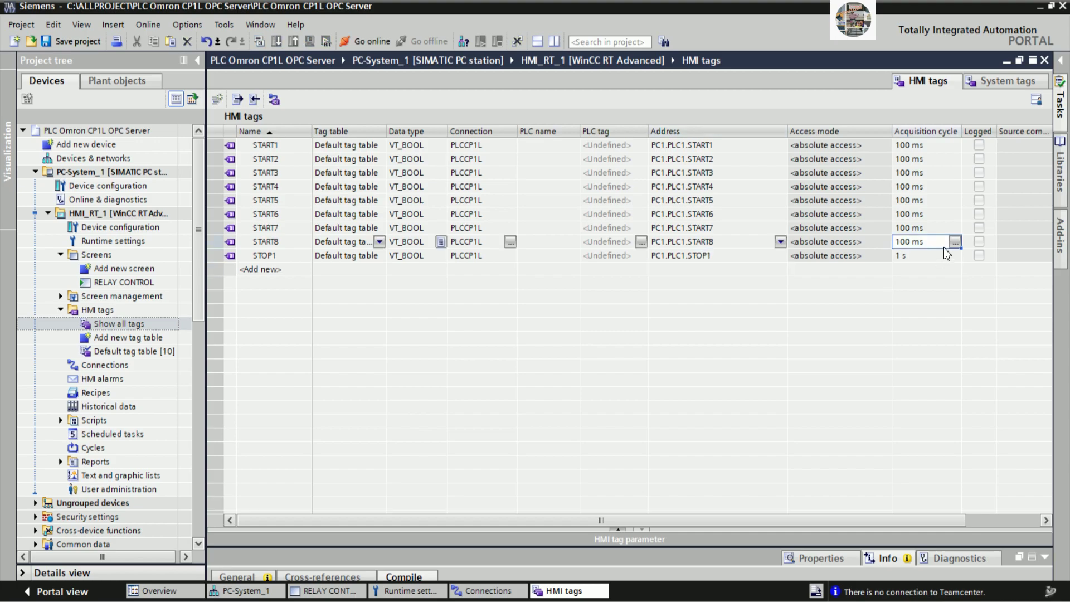
left_click(956, 256)
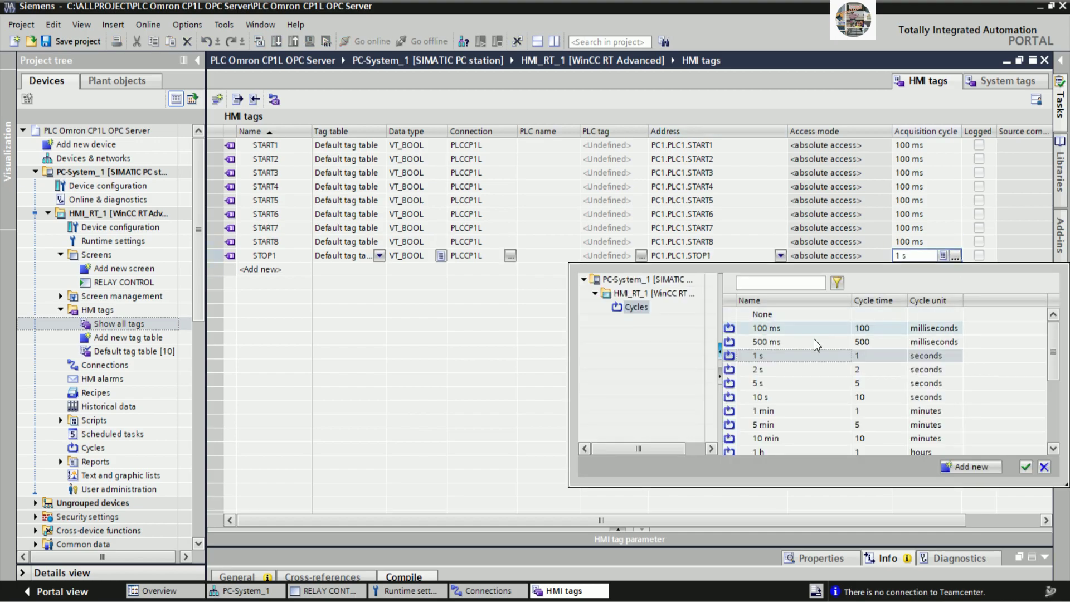
double_click(769, 326)
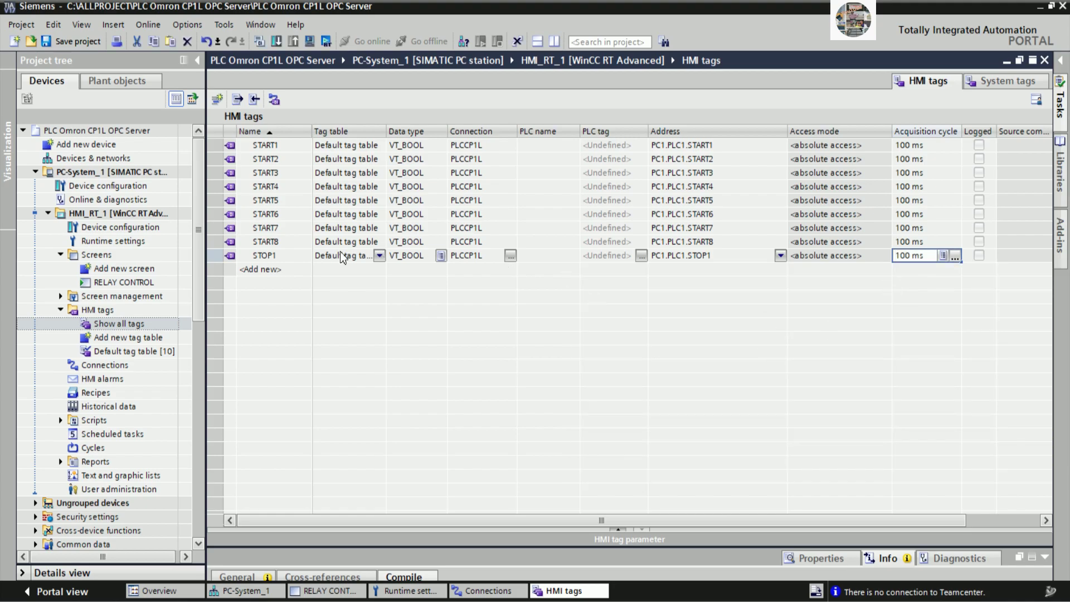
left_click(287, 258)
left_click_drag(312, 261, 279, 360)
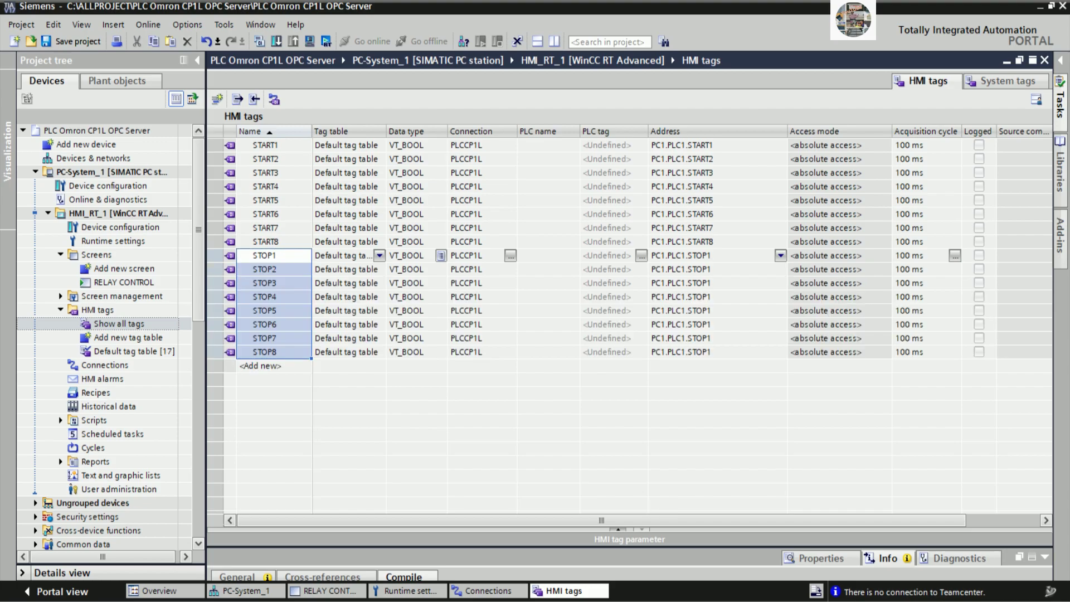
Step: Set the addresses of tags STOP2 and STOP3 to PC1.PLC1.STOP2 and PC1.PLC1.STOP3
left_click(722, 271)
double_click(722, 272)
key("End")
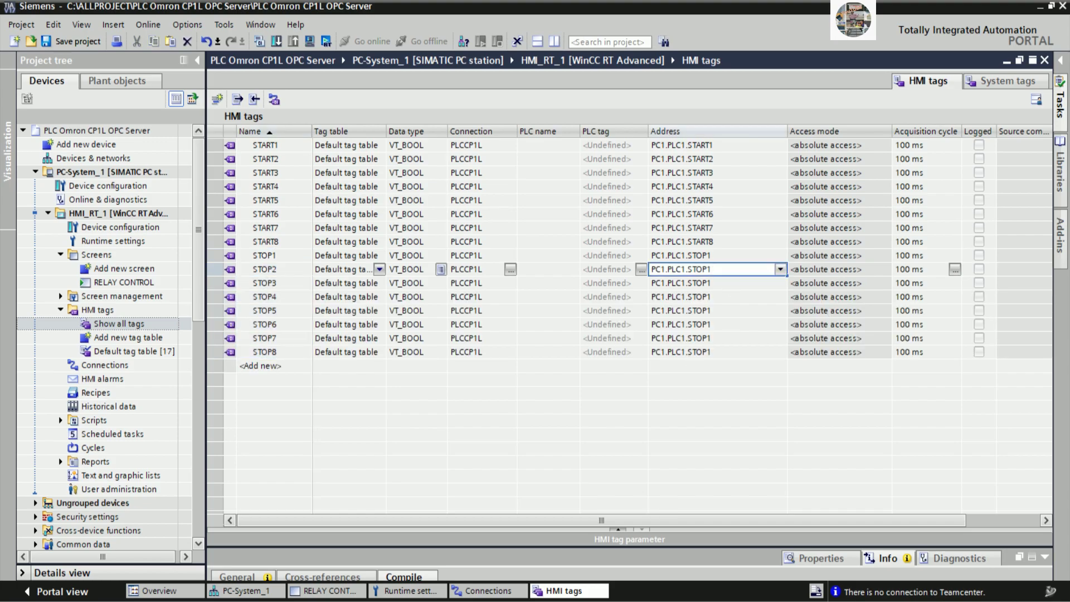
type("2")
key("Return")
double_click(721, 285)
key("End")
type("3")
key("Return")
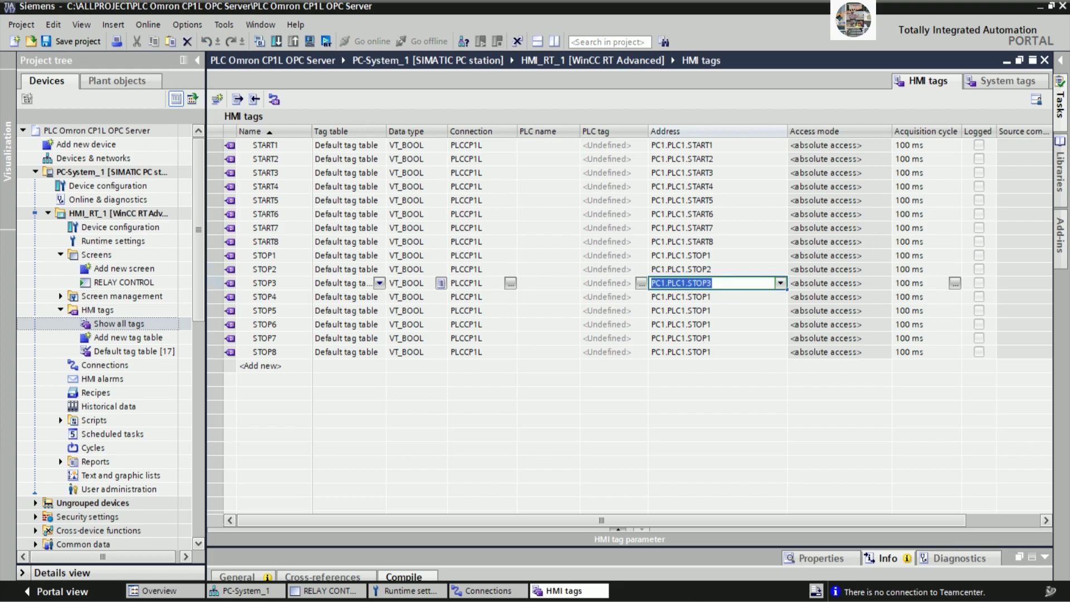
Step: Set the addresses of tags STOP4 and STOP5 to PC1.PLC1.STOP4 and PC1.PLC1.STOP5
double_click(724, 297)
key("End")
key("BackSpace")
key("Return")
double_click(723, 311)
key("End")
type("5")
key("Return")
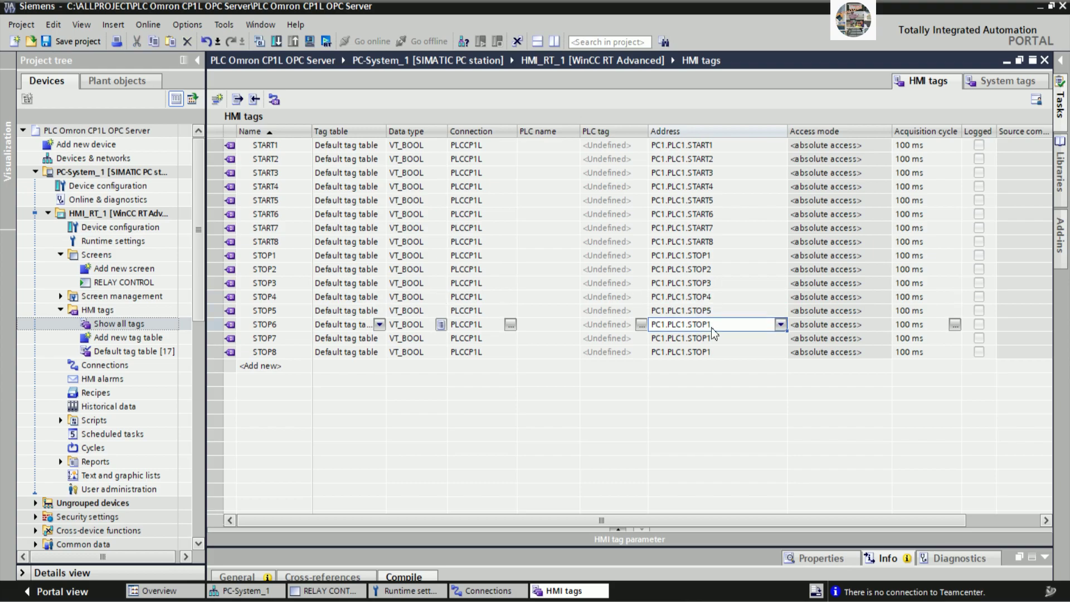
Step: Set the addresses of tags STOP6, STOP7 and STOP8 to PC1.PLC1.STOP6, PC1.PLC1.STOP7 and PC1.PLC1.STOP8
double_click(712, 326)
key("End")
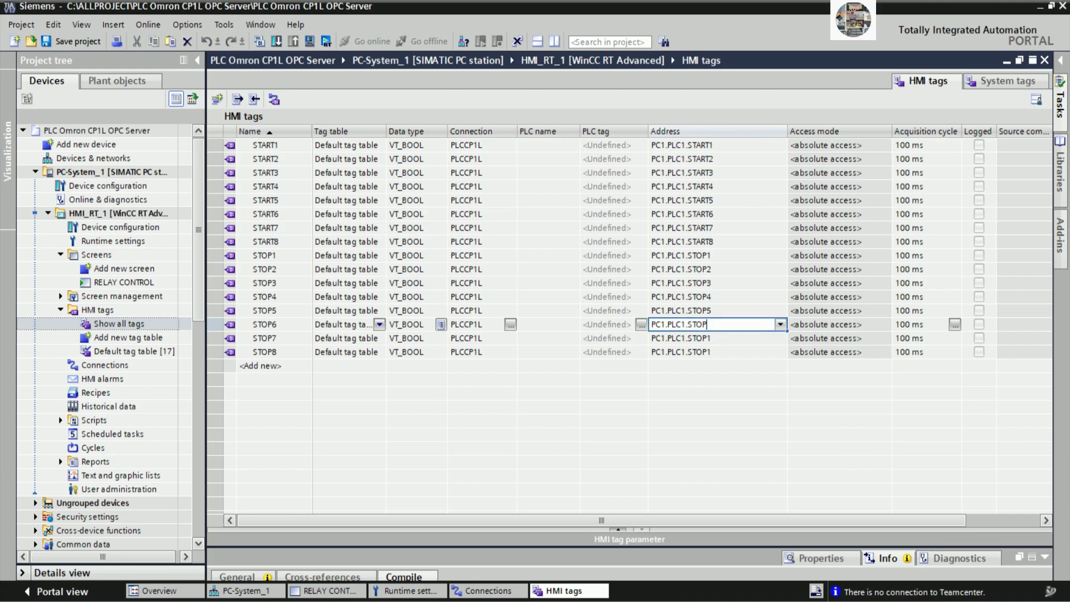
key("Return")
double_click(718, 339)
key("End")
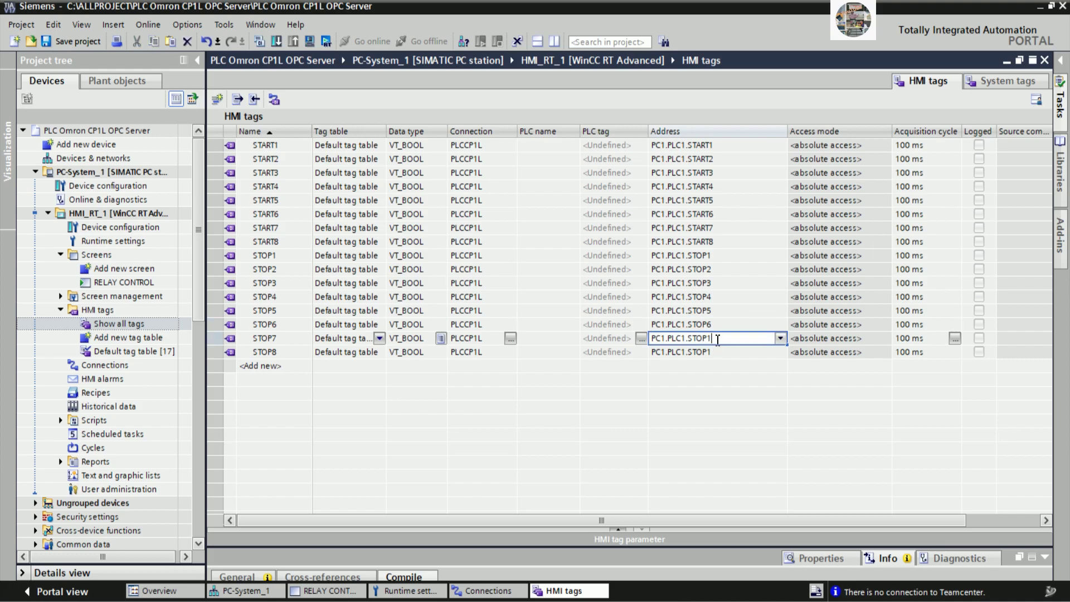
type("7")
key("Return")
left_click(718, 353)
key("BackSpace")
type("8")
key("Return")
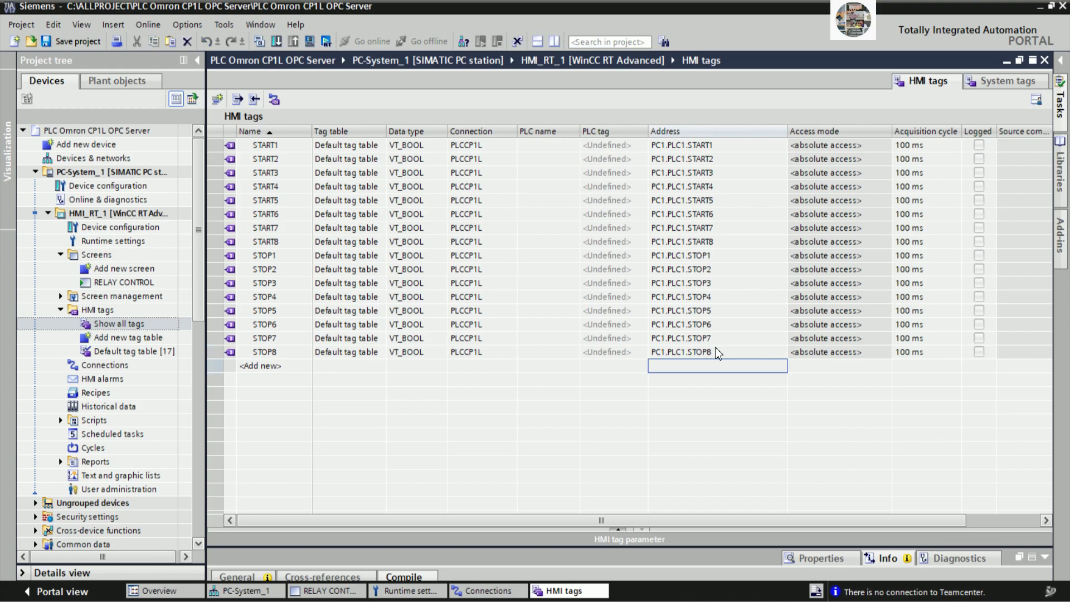
Step: Add a tag named RELAY1 below STOP8 with the address PC1.PLC1.RELAY1
left_click(286, 365)
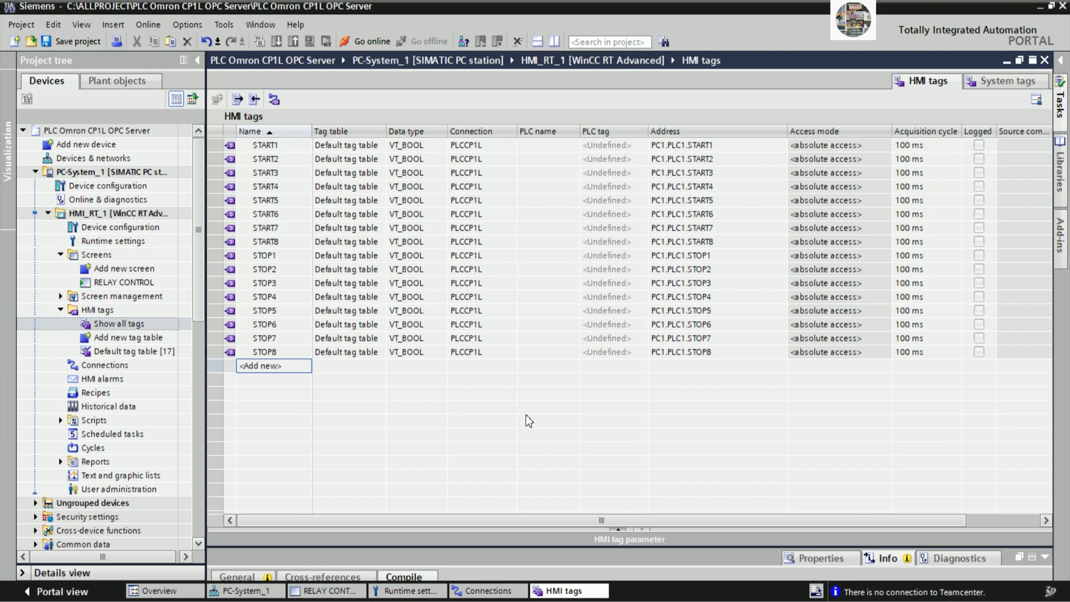
type("RE")
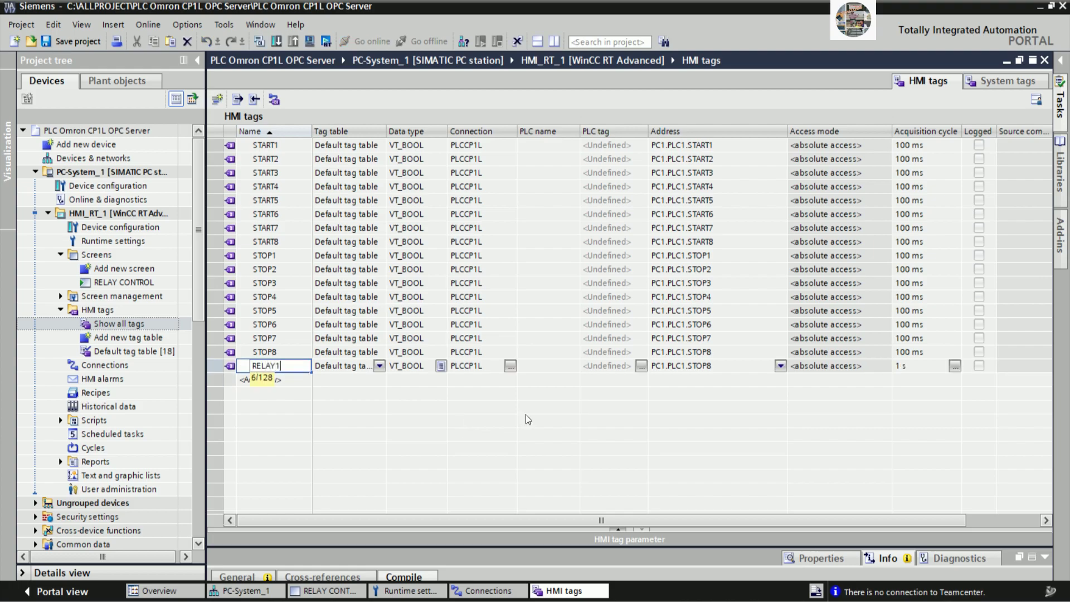
type("LAY1")
key("Return")
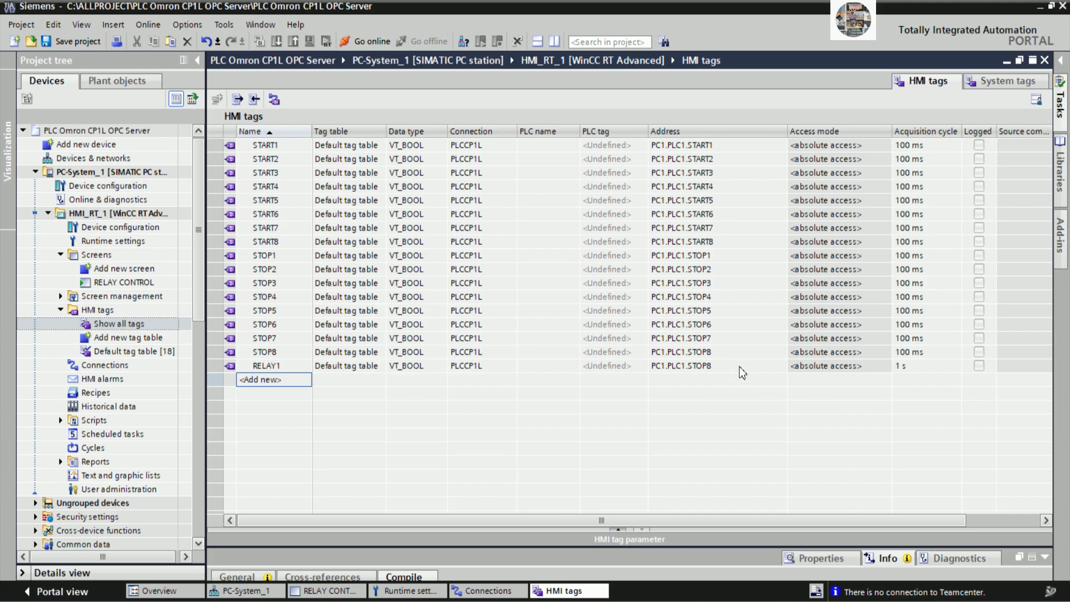
left_click(741, 368)
double_click(740, 373)
key("End")
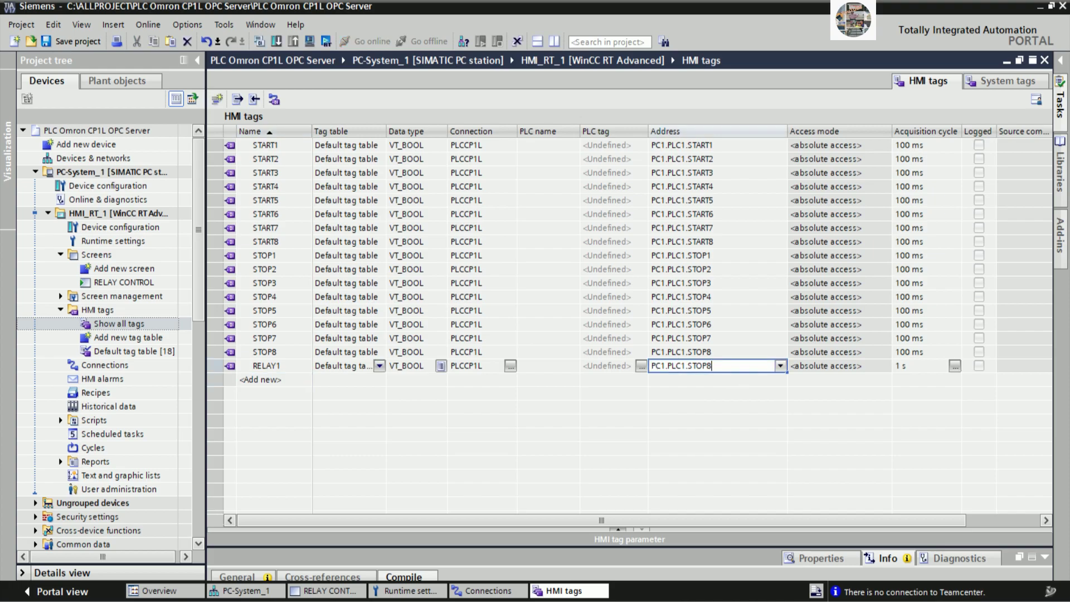
key("BackSpace")
key("BackSpace")
key("BackSpace")
type("RELAY1")
key("Return")
Step: Set the acquisition cycle of tag RELAY1 to 100 ms and fill the tag down to create RELAY2 to RELAY8
left_click(953, 369)
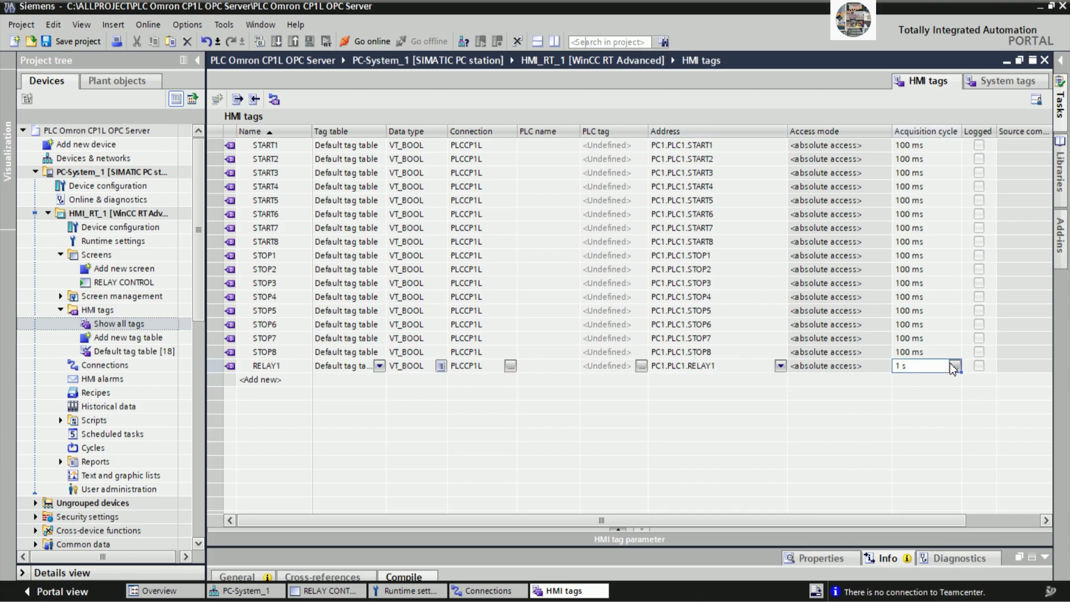
left_click(955, 367)
left_click(776, 446)
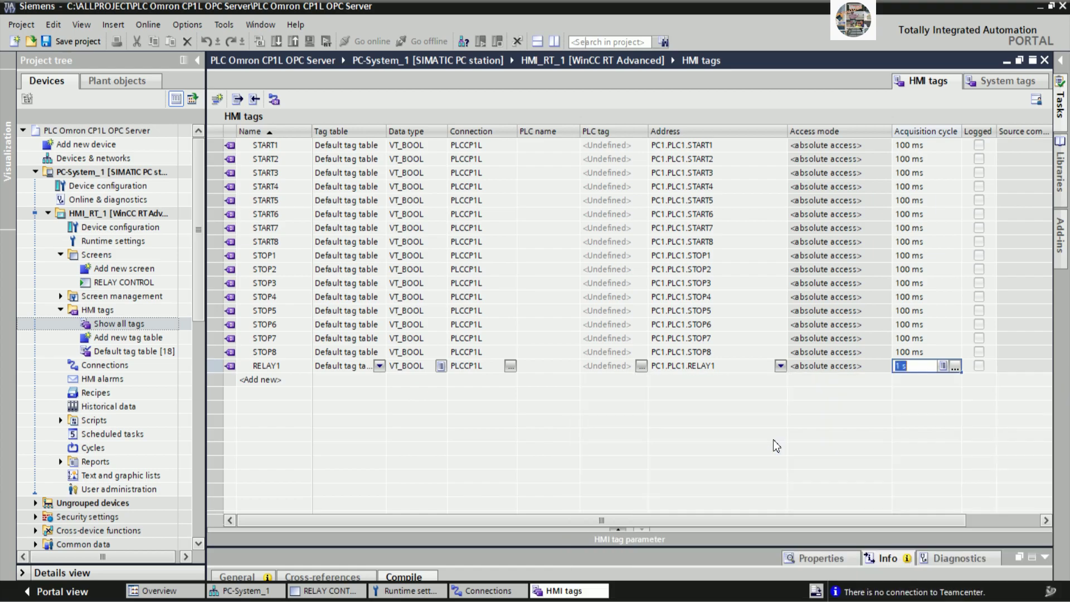
left_click(303, 370)
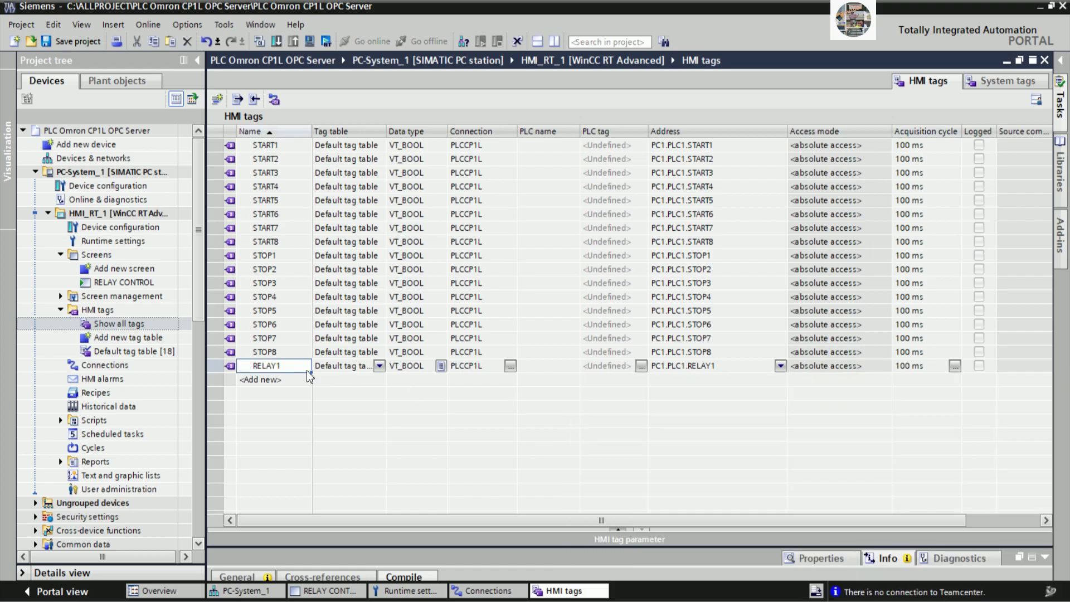
left_click_drag(311, 372, 301, 463)
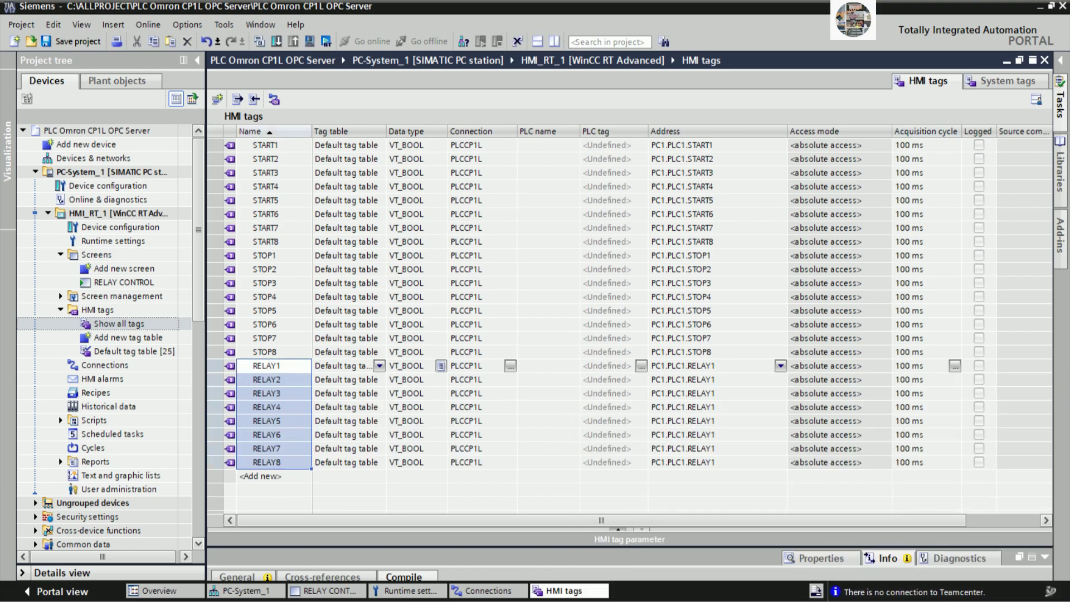
Step: Set the addresses of tags RELAY2, RELAY3 and RELAY4 to PC1.PLC1.RELAY2, PC1.PLC1.RELAY3 and PC1.PLC1.RELAY4
left_click(724, 379)
left_click(720, 380)
left_click(715, 379)
type("2")
key("Return")
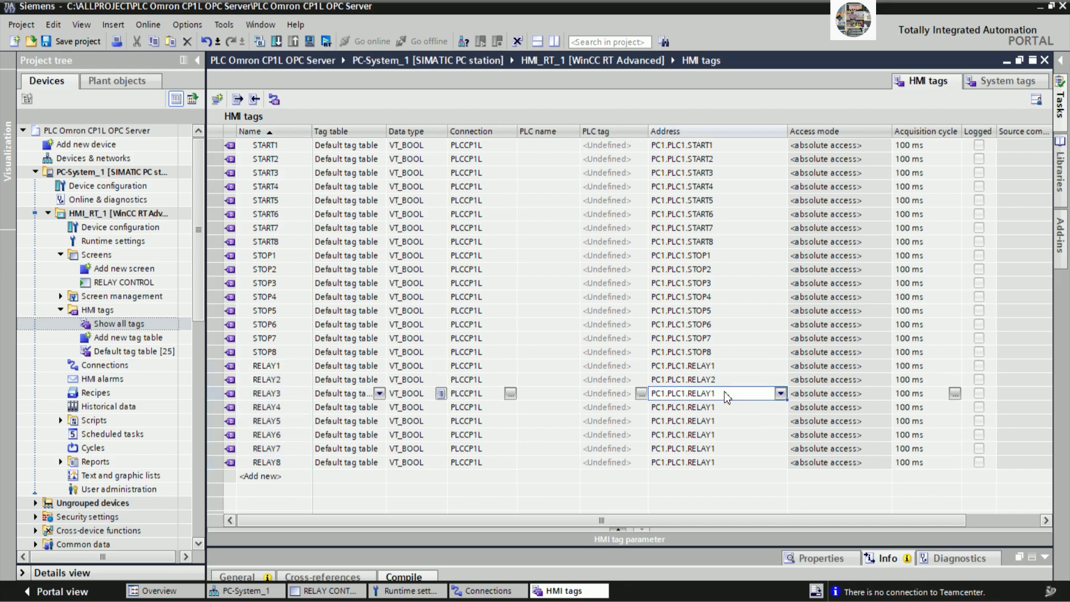
left_click(728, 393)
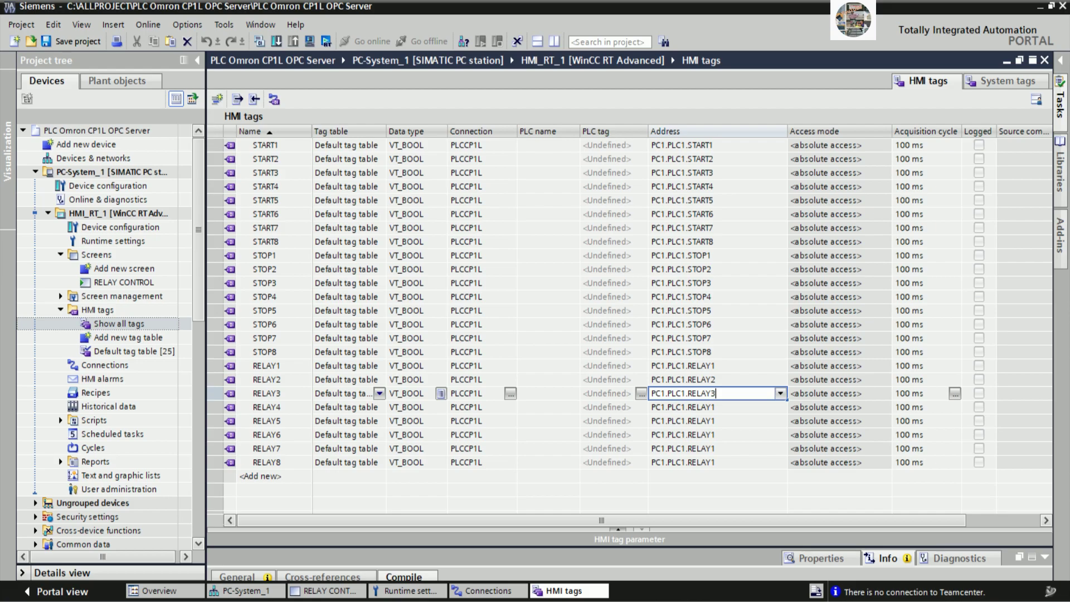
type("3")
key("Return")
left_click(725, 407)
type("4")
key("Return")
Step: Set the addresses of tags RELAY5 and RELAY6 to PC1.PLC1.RELAY5 and PC1.PLC1.RELAY6
left_click(723, 421)
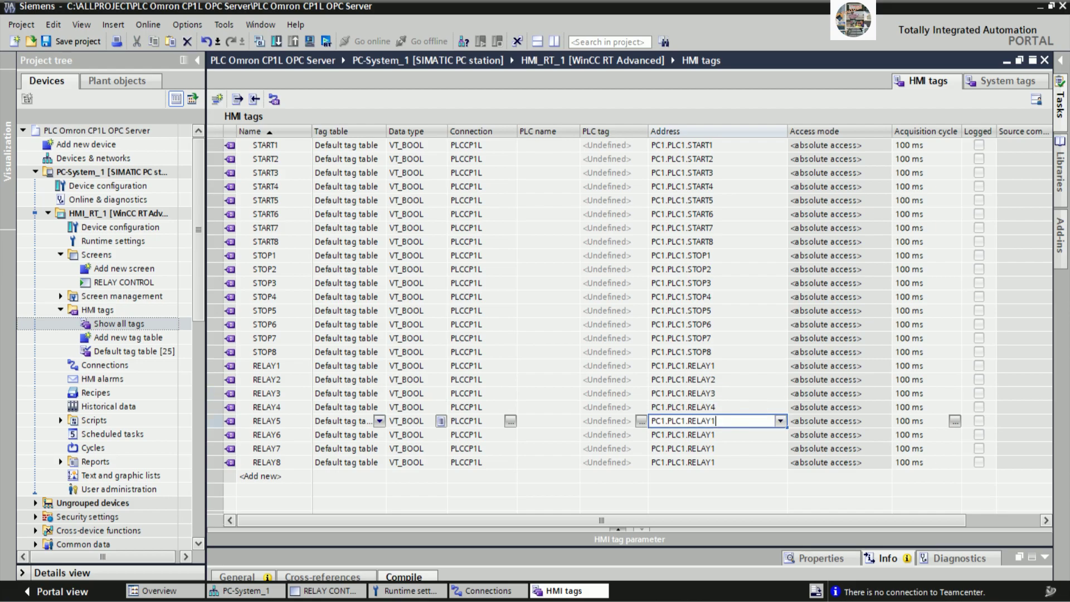
key("BackSpace")
type("5")
key("Return")
left_click(720, 435)
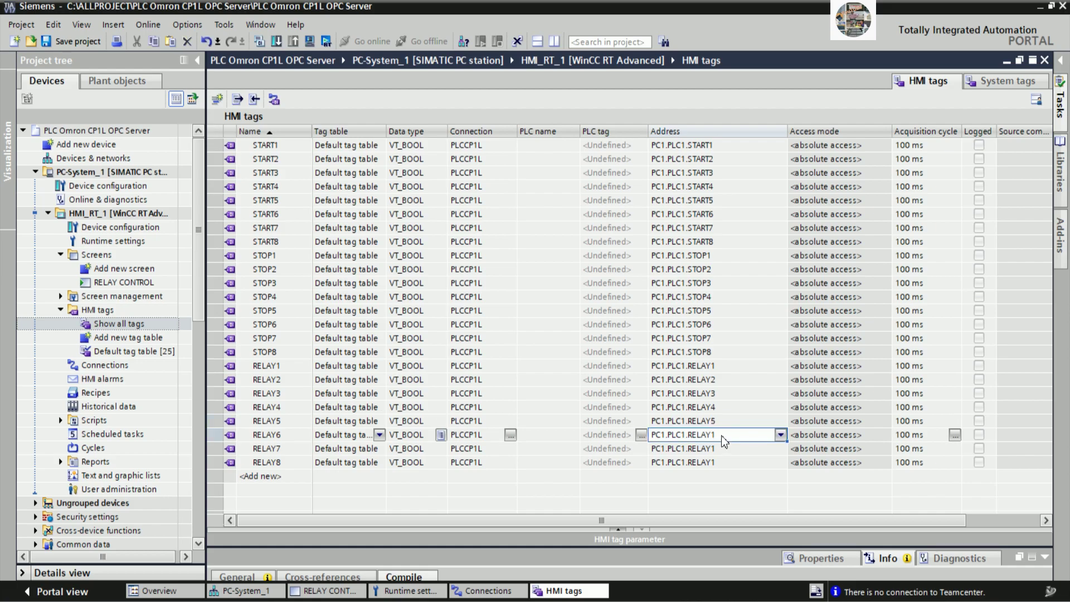
key("BackSpace")
type("6")
key("Return")
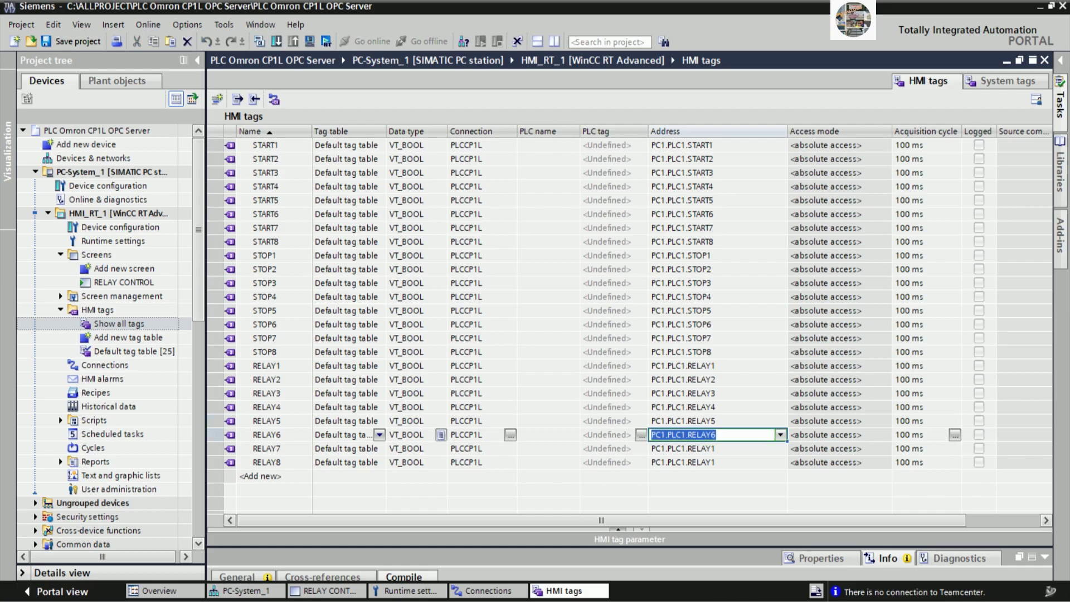
Step: Set the addresses of tags RELAY7 and RELAY8 to PC1.PLC1.RELAY7 and PC1.PLC1.RELAY8
left_click(722, 449)
key("BackSpace")
left_click(723, 456)
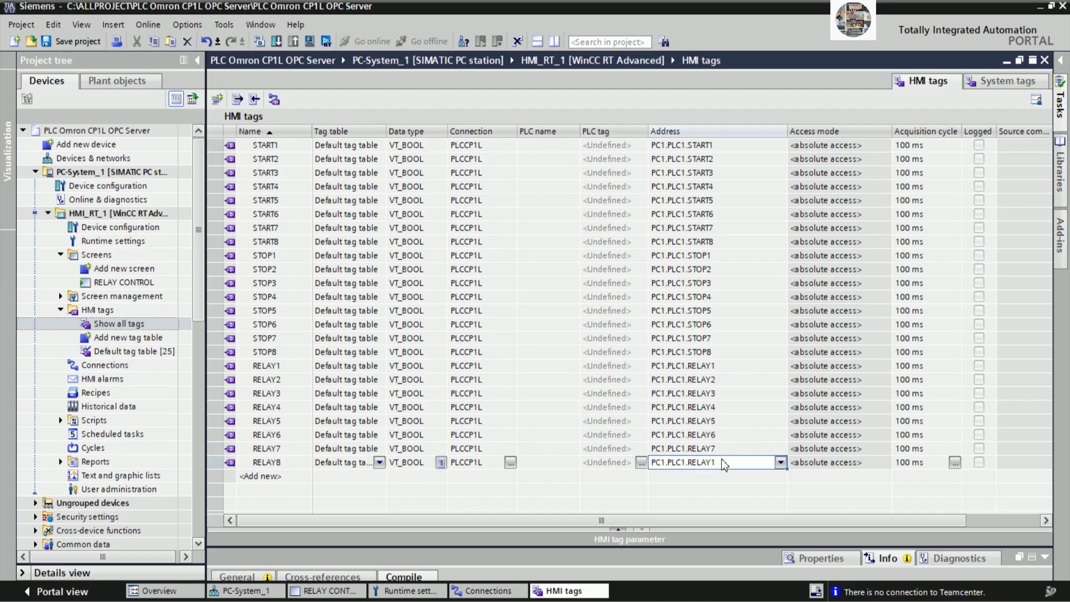
key("BackSpace")
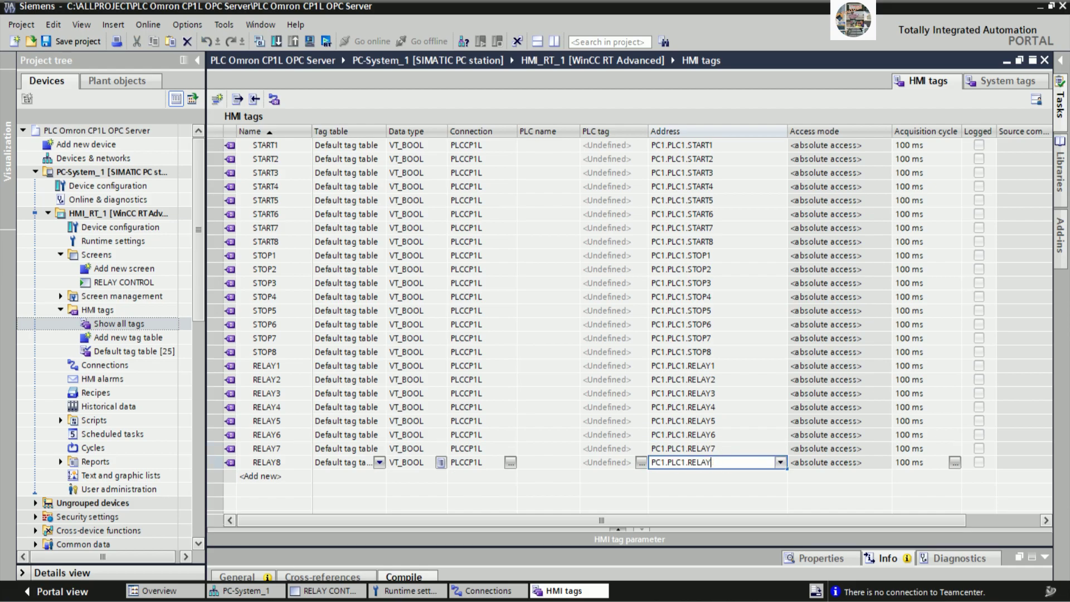
key("Return")
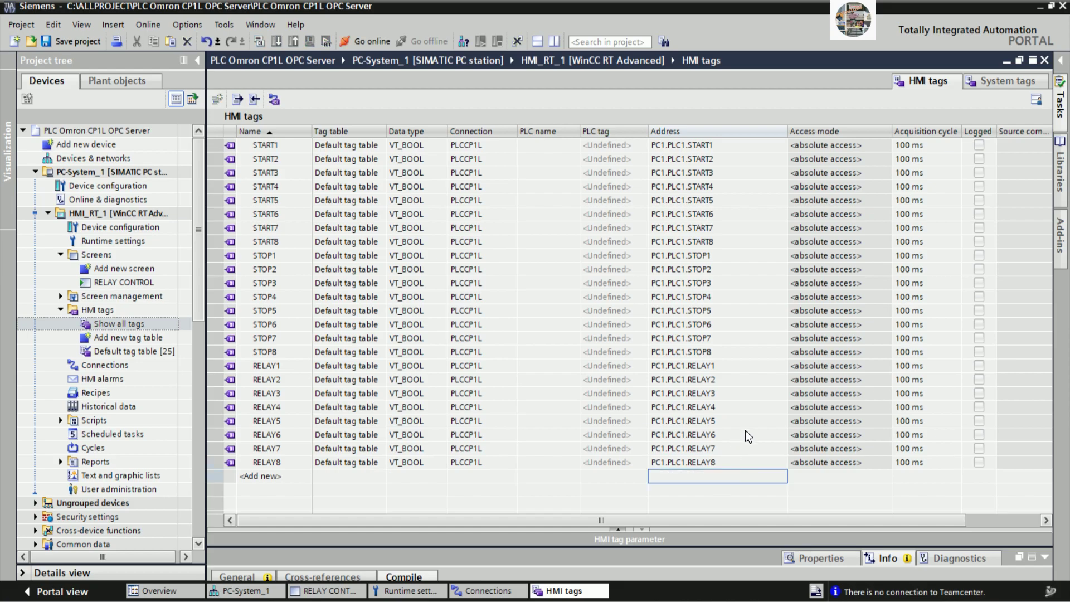
Step: Check the addresses of tags RELAY8, RELAY7 and RELAY6, and save the project
left_click(721, 462)
left_click(727, 449)
left_click(728, 438)
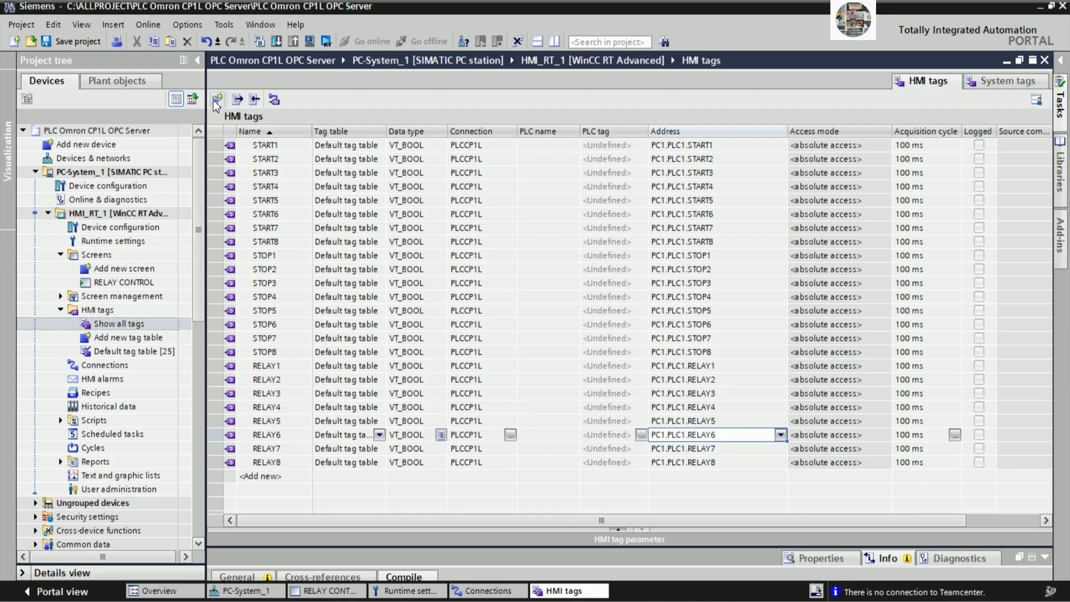
left_click(260, 43)
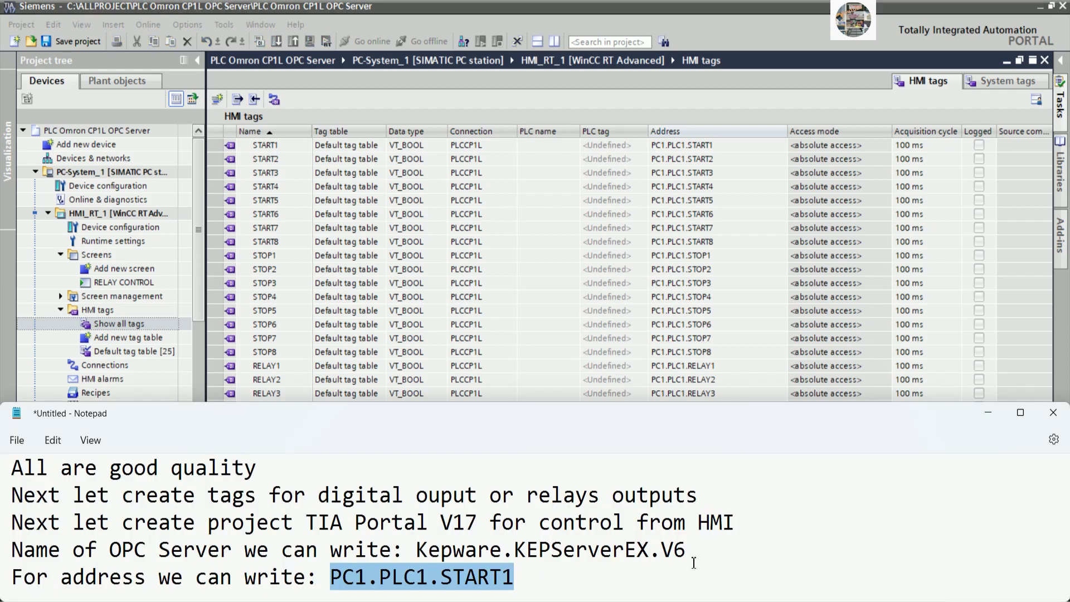
Step: Add the line "Next let create HMI screen" at the end of the Notepad notes and minimize Notepad
left_click(694, 563)
key("Return")
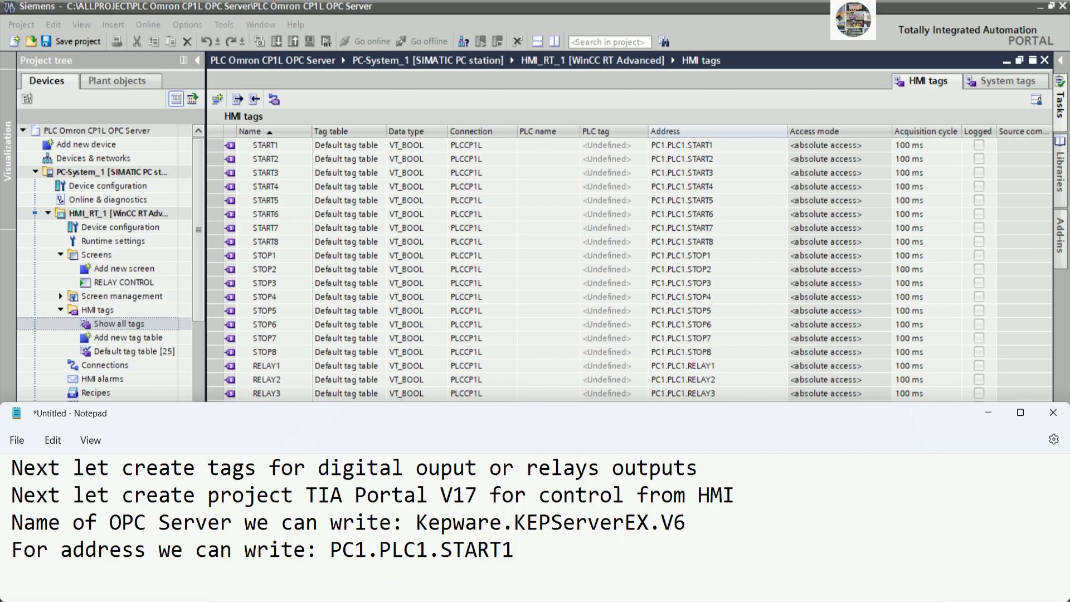
key("BackSpace")
type("Next let create")
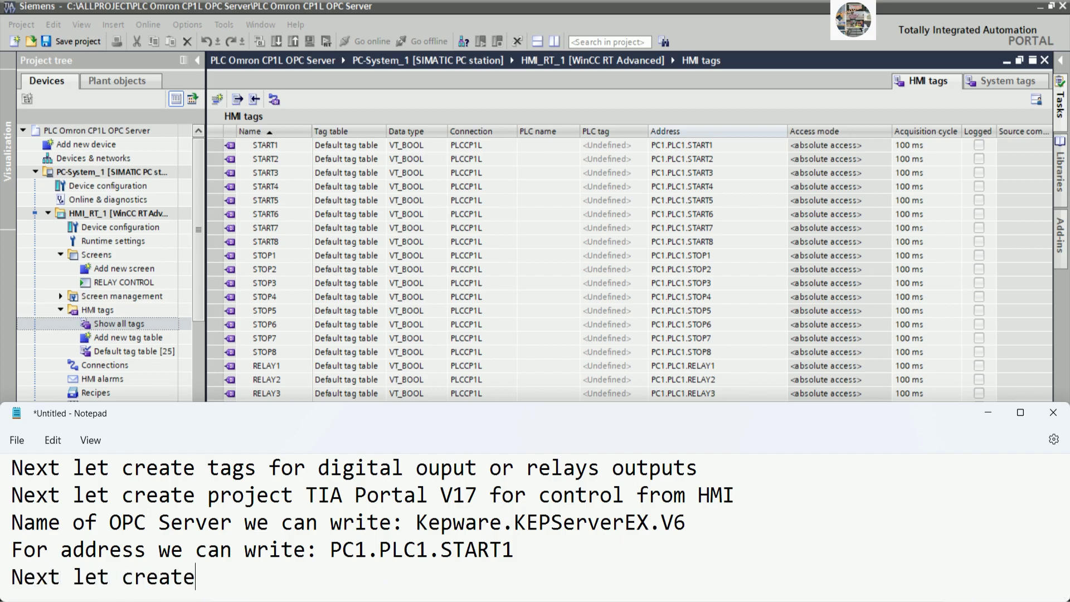
type(" HMI screen")
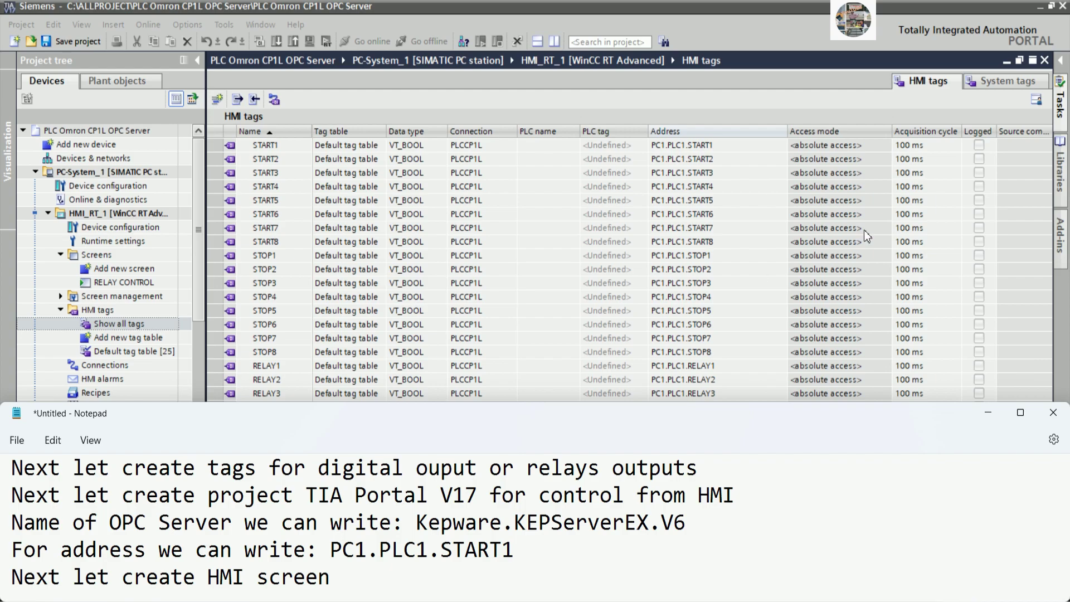
left_click(988, 413)
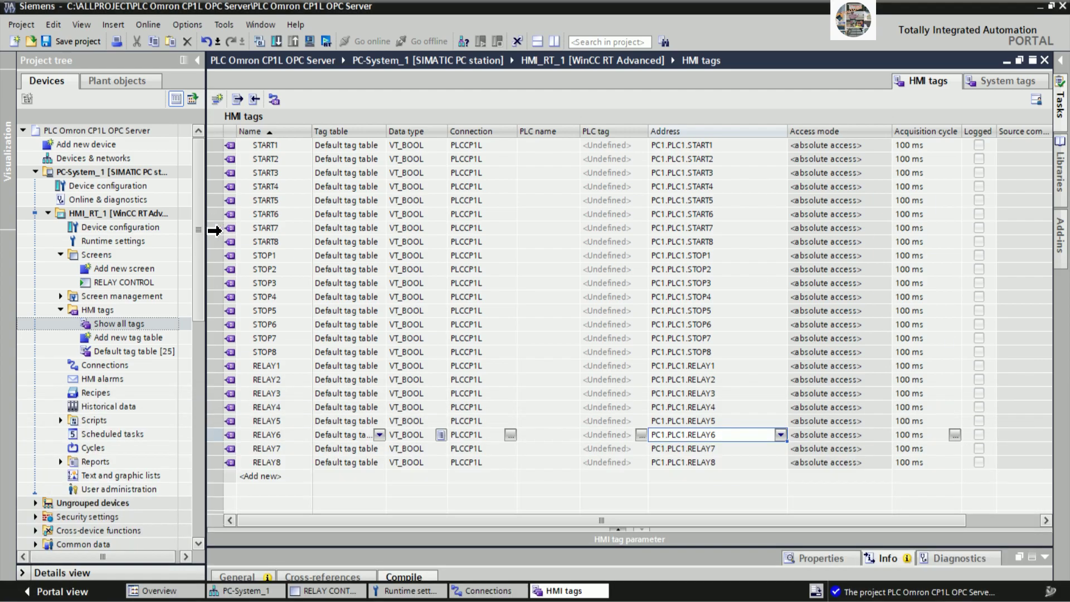
Step: Open the RELAY CONTROL screen and draw a rectangle near the canvas's upper-left corner as a background panel
double_click(156, 282)
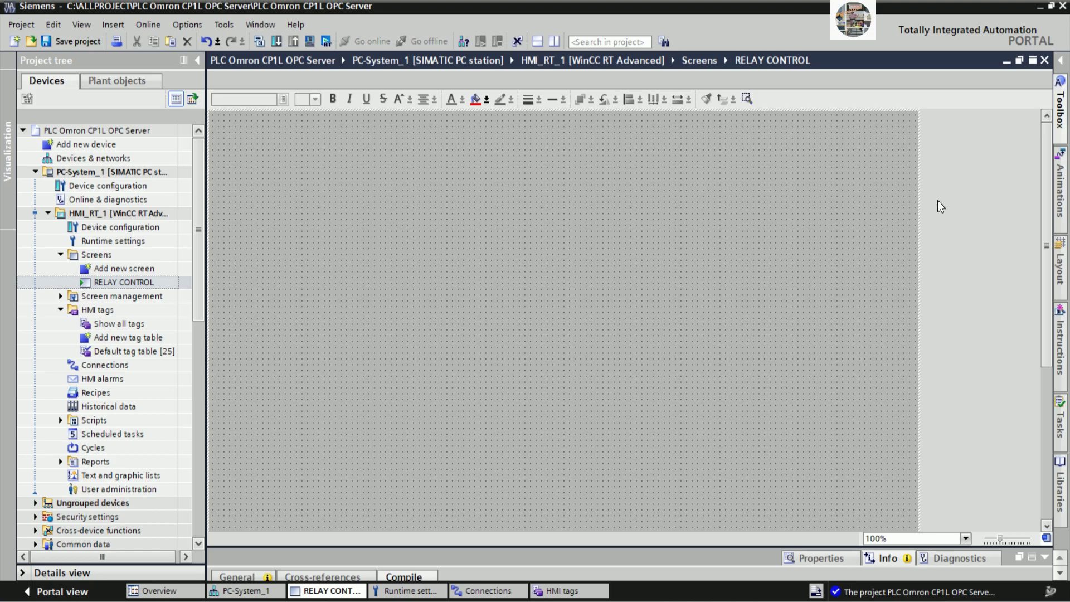
left_click(1062, 61)
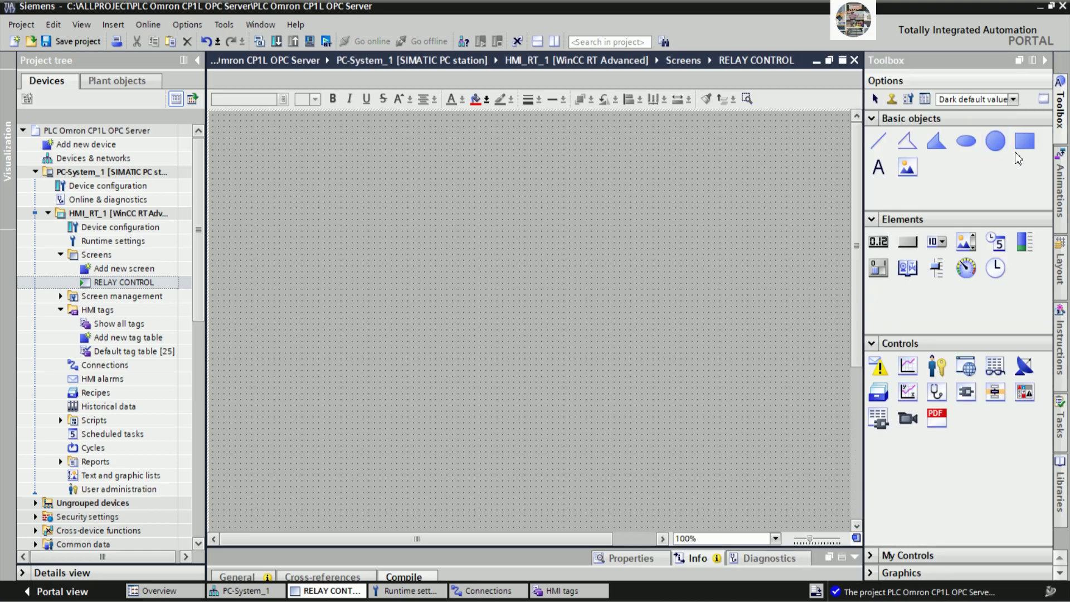
left_click(1025, 143)
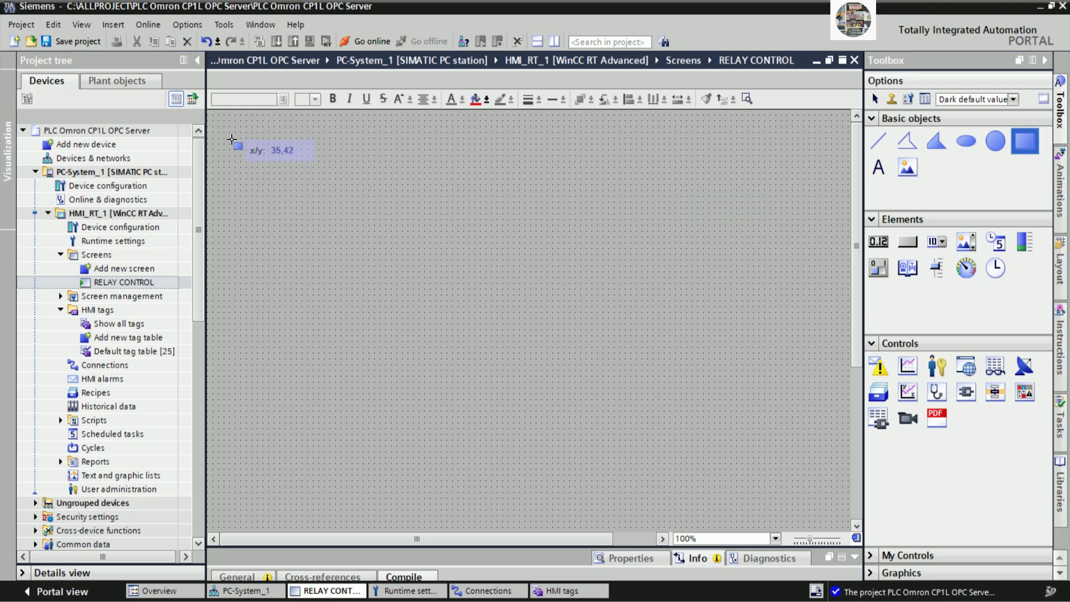
left_click_drag(214, 117, 364, 234)
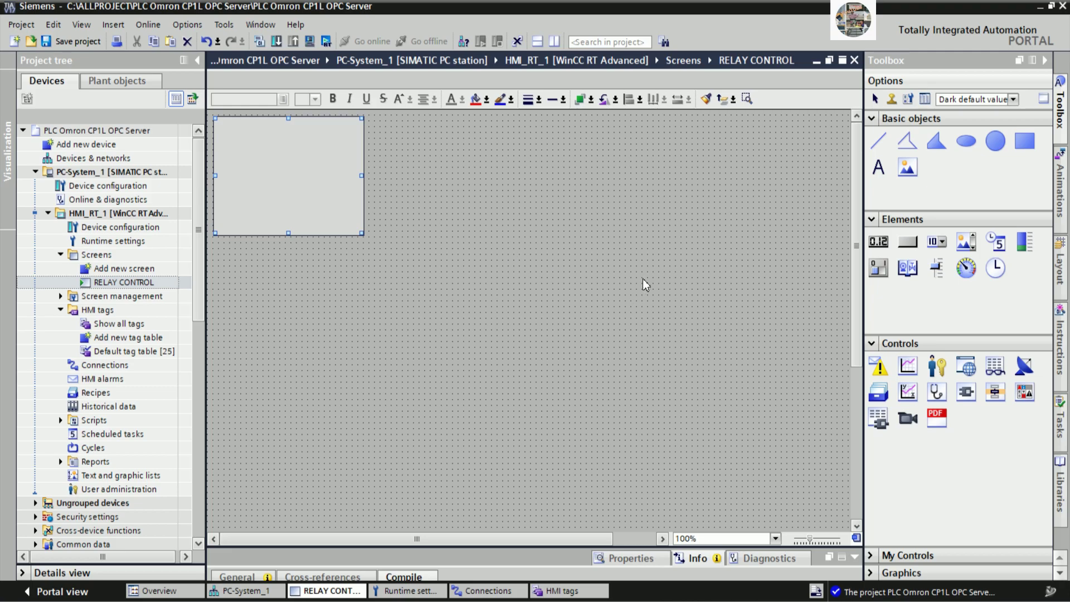
Step: Add a button in the lower-left part of the rectangle and label it START
left_click(904, 245)
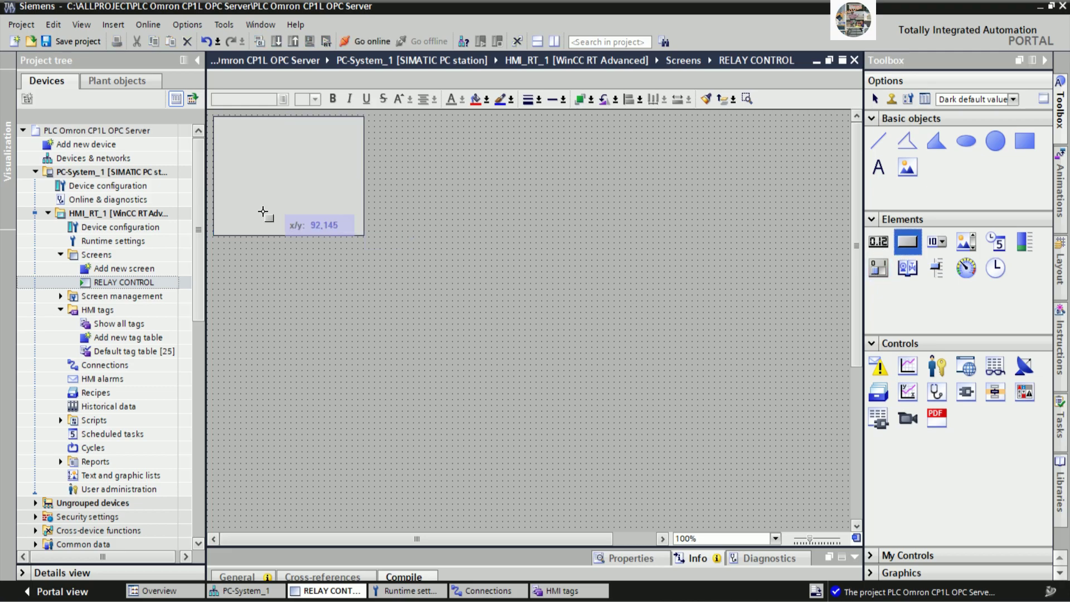
left_click_drag(220, 204, 279, 233)
type("start")
key("BackSpace")
key("BackSpace")
key("BackSpace")
type("ART")
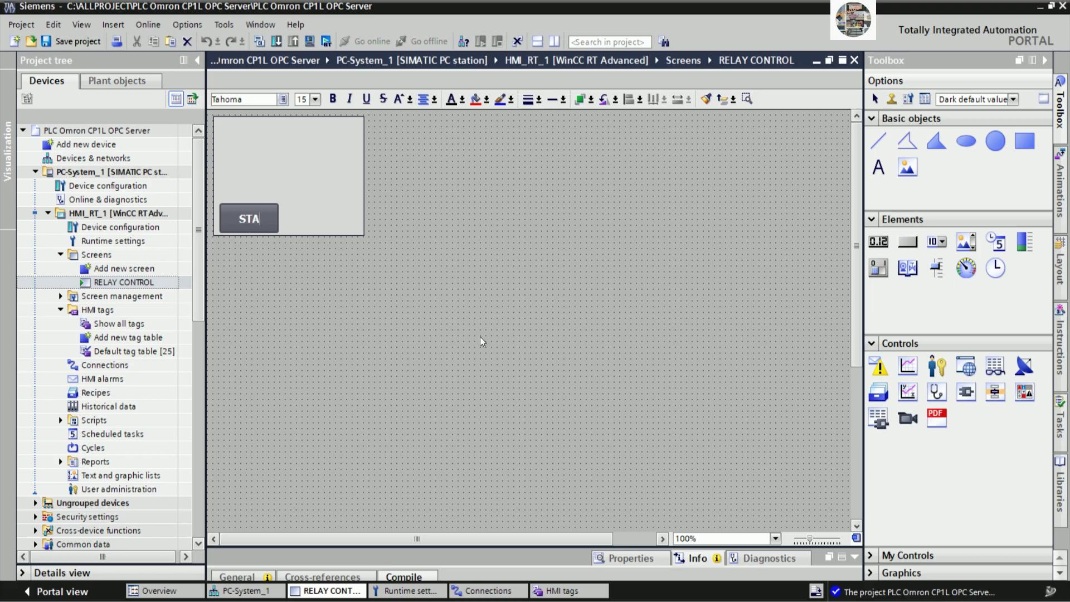
left_click(477, 339)
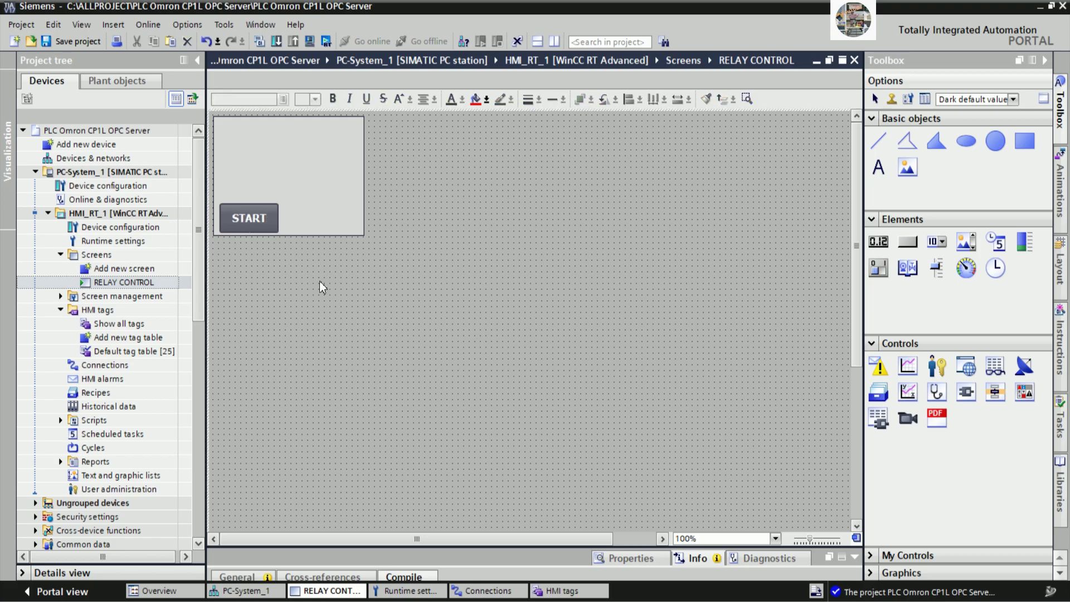
Step: Duplicate the START button beside the original, label the copy STOP, and move it close to START
left_click_drag(273, 232, 329, 223)
type("STOP")
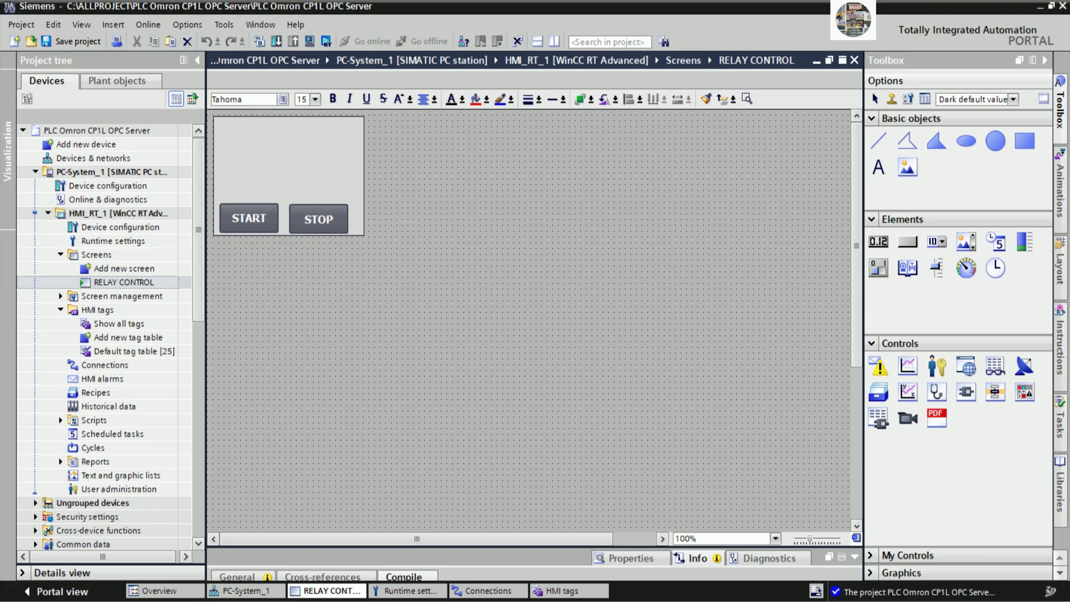
left_click(424, 328)
left_click(335, 223)
left_click_drag(335, 223, 328, 224)
right_click(324, 230)
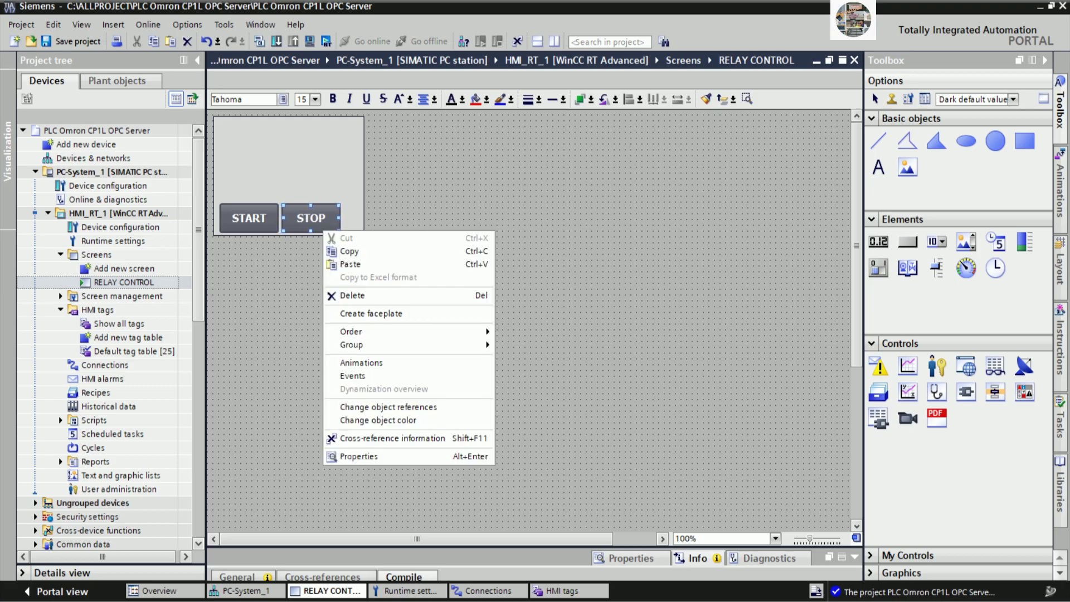
left_click(260, 301)
Step: Nudge the START and STOP buttons slightly left inside the rectangle, keeping a small gap between them
left_click(263, 227)
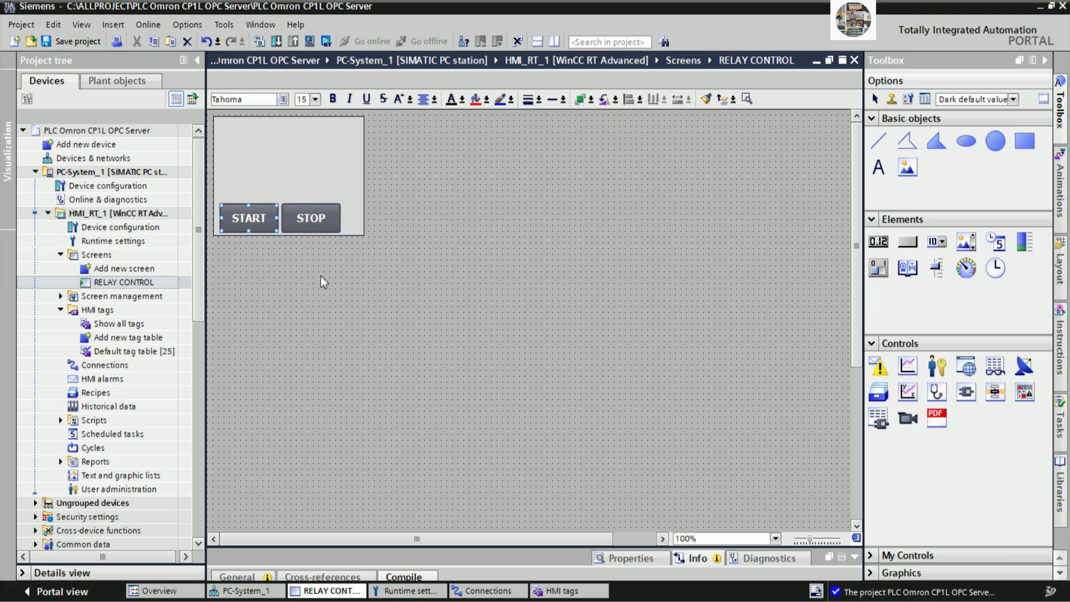
key("Left")
key("Left")
key("Left")
key("Left")
left_click(339, 298)
left_click(330, 228)
key("Down")
key("Left")
key("Left")
key("Up")
key("Down")
key("Down")
key("Up")
key("Left")
key("Left")
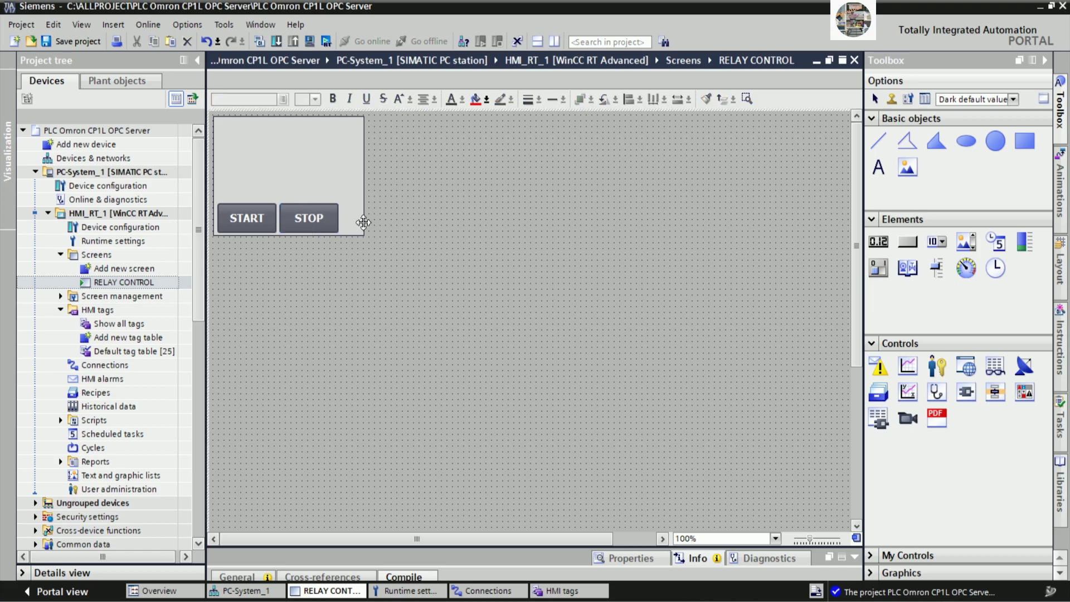
Step: Align the START and STOP buttons with each other in one row and select the background rectangle
left_click(240, 220, "ctrl")
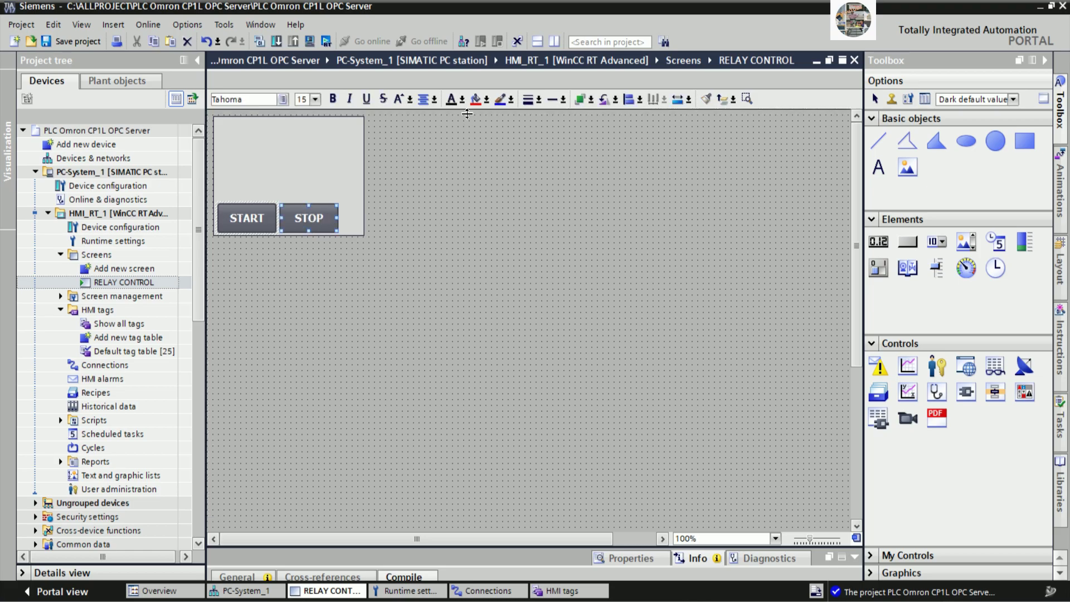
left_click(641, 100)
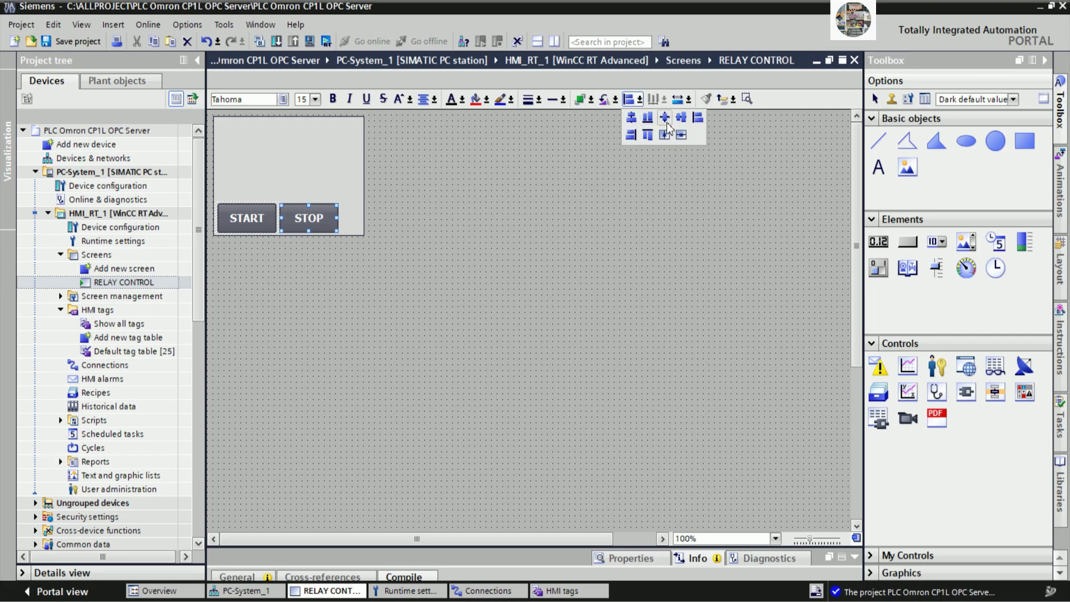
left_click(681, 117)
left_click(412, 198)
left_click(352, 183)
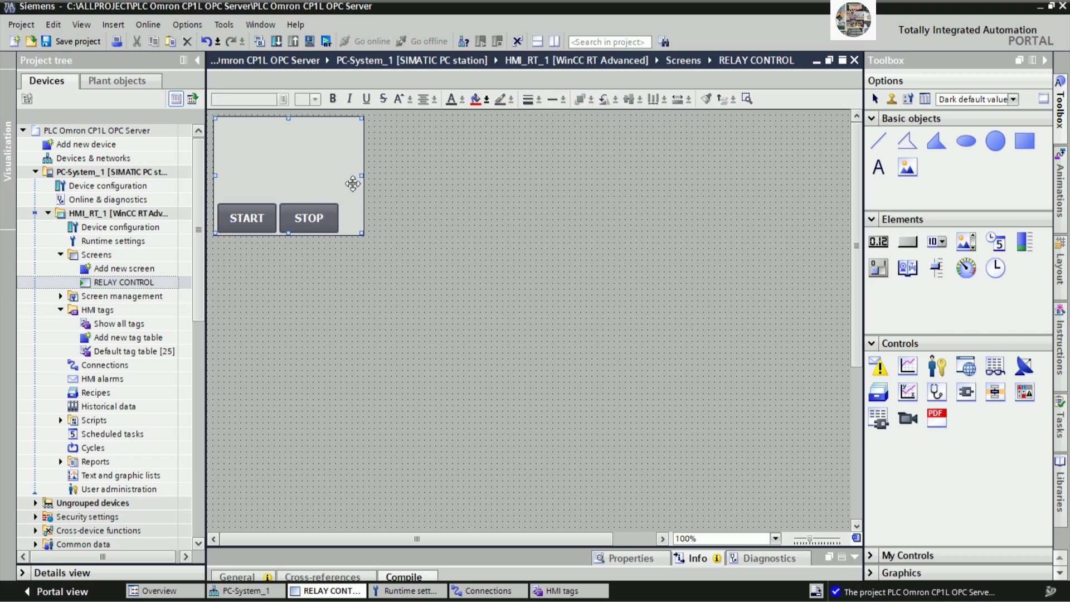